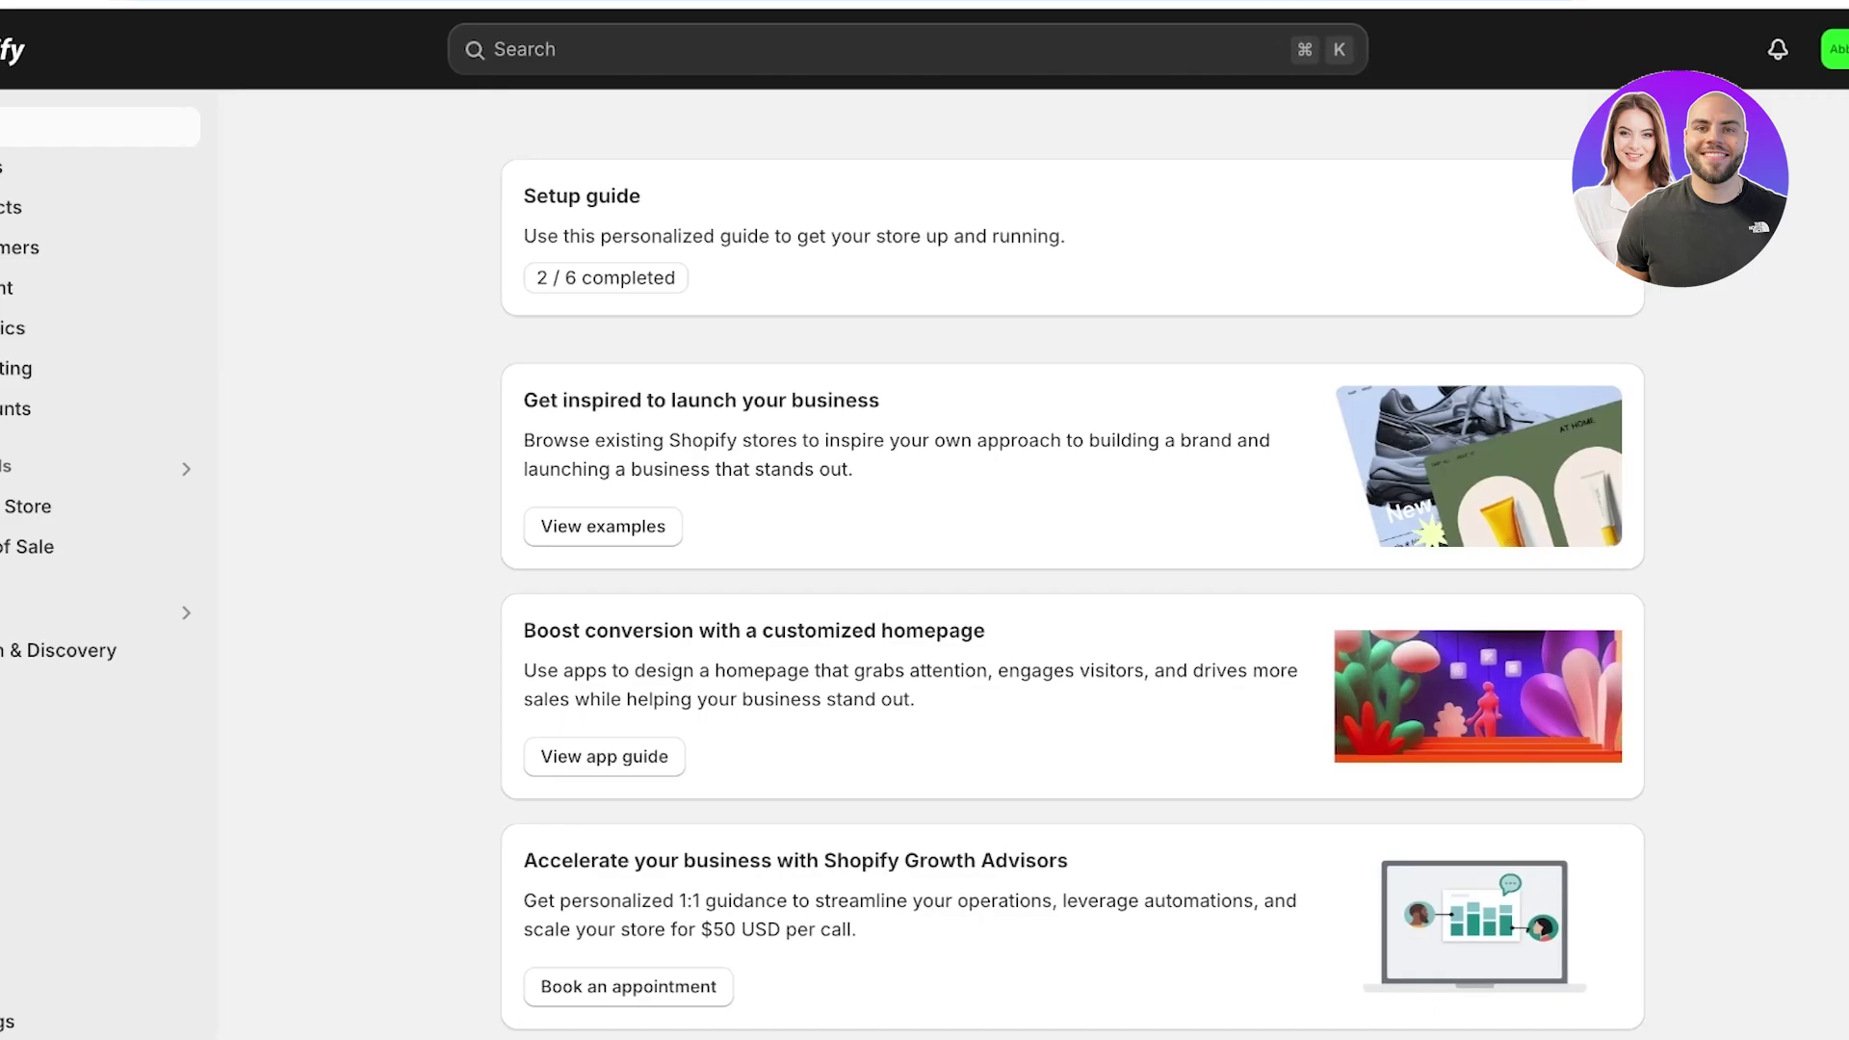
Step: Start a new Shopify store without the setup help, and check its storefront preview
{"action": "left_click", "coordinate": [1794, 49]}
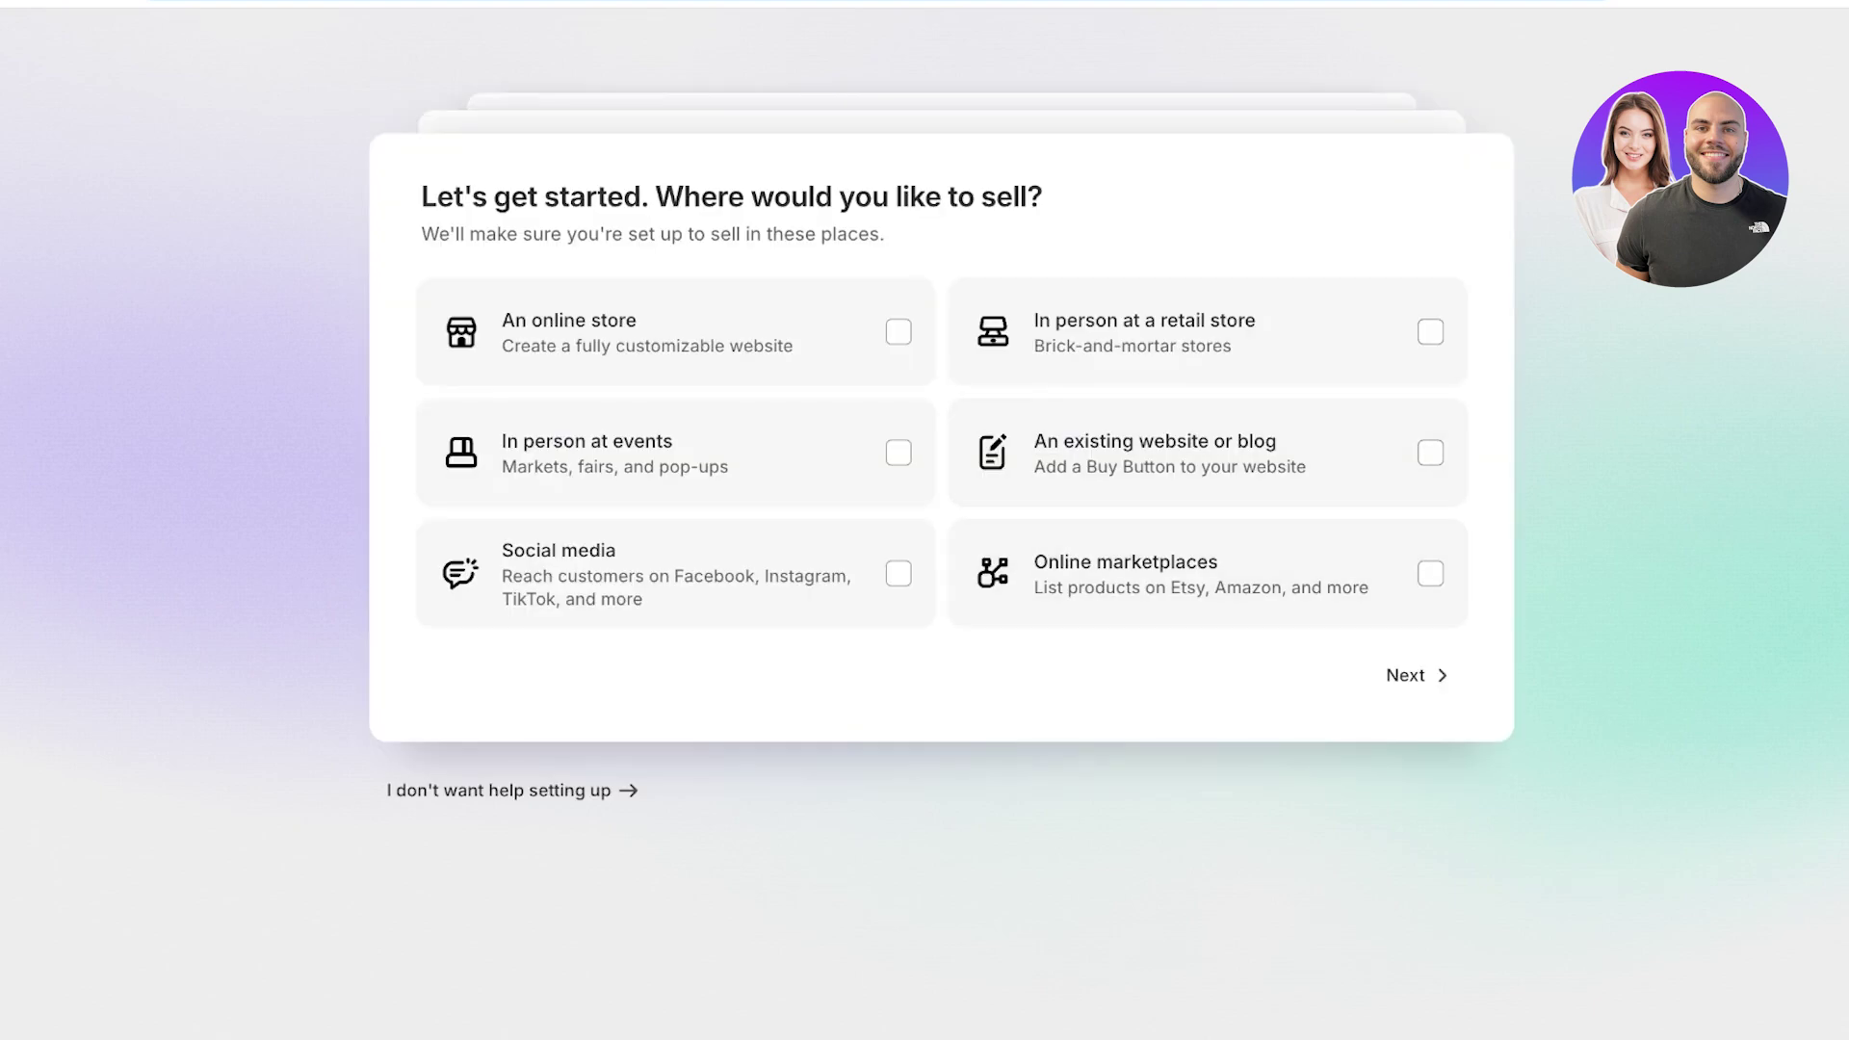
{"action": "left_click", "coordinate": [510, 789]}
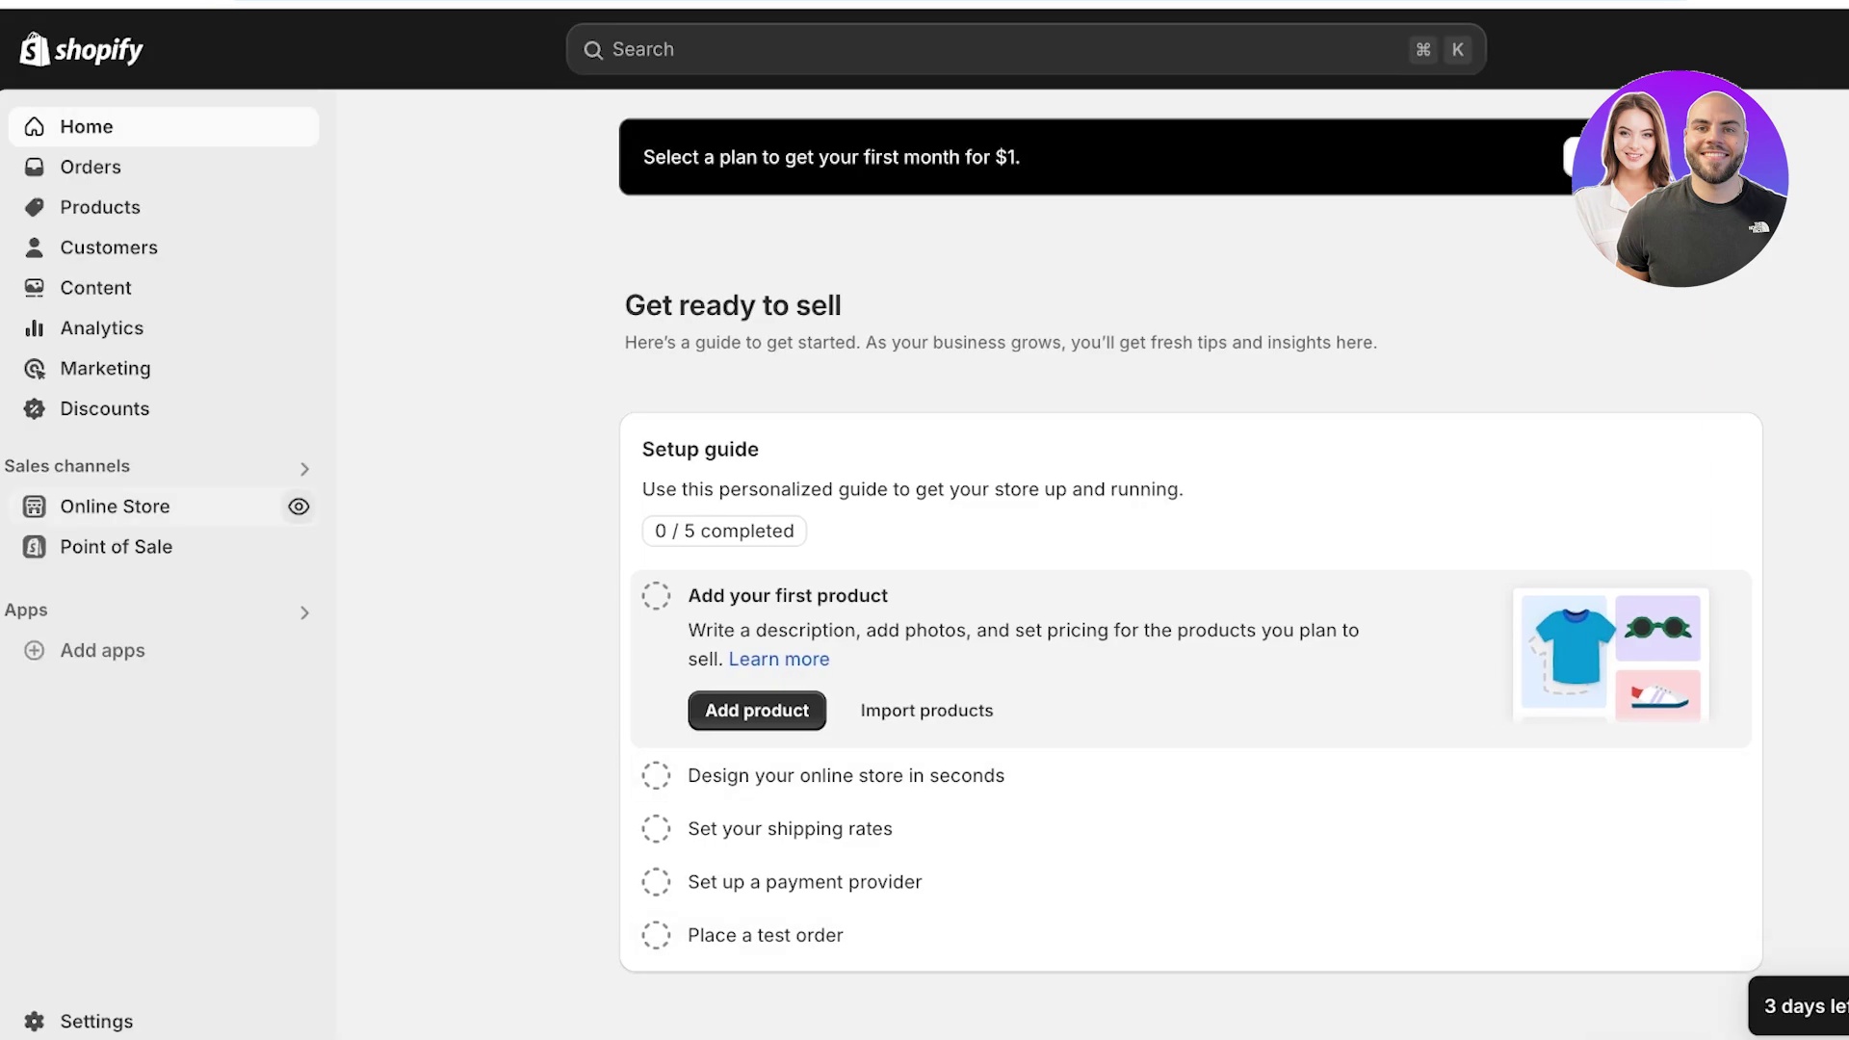
{"action": "left_click", "coordinate": [298, 507]}
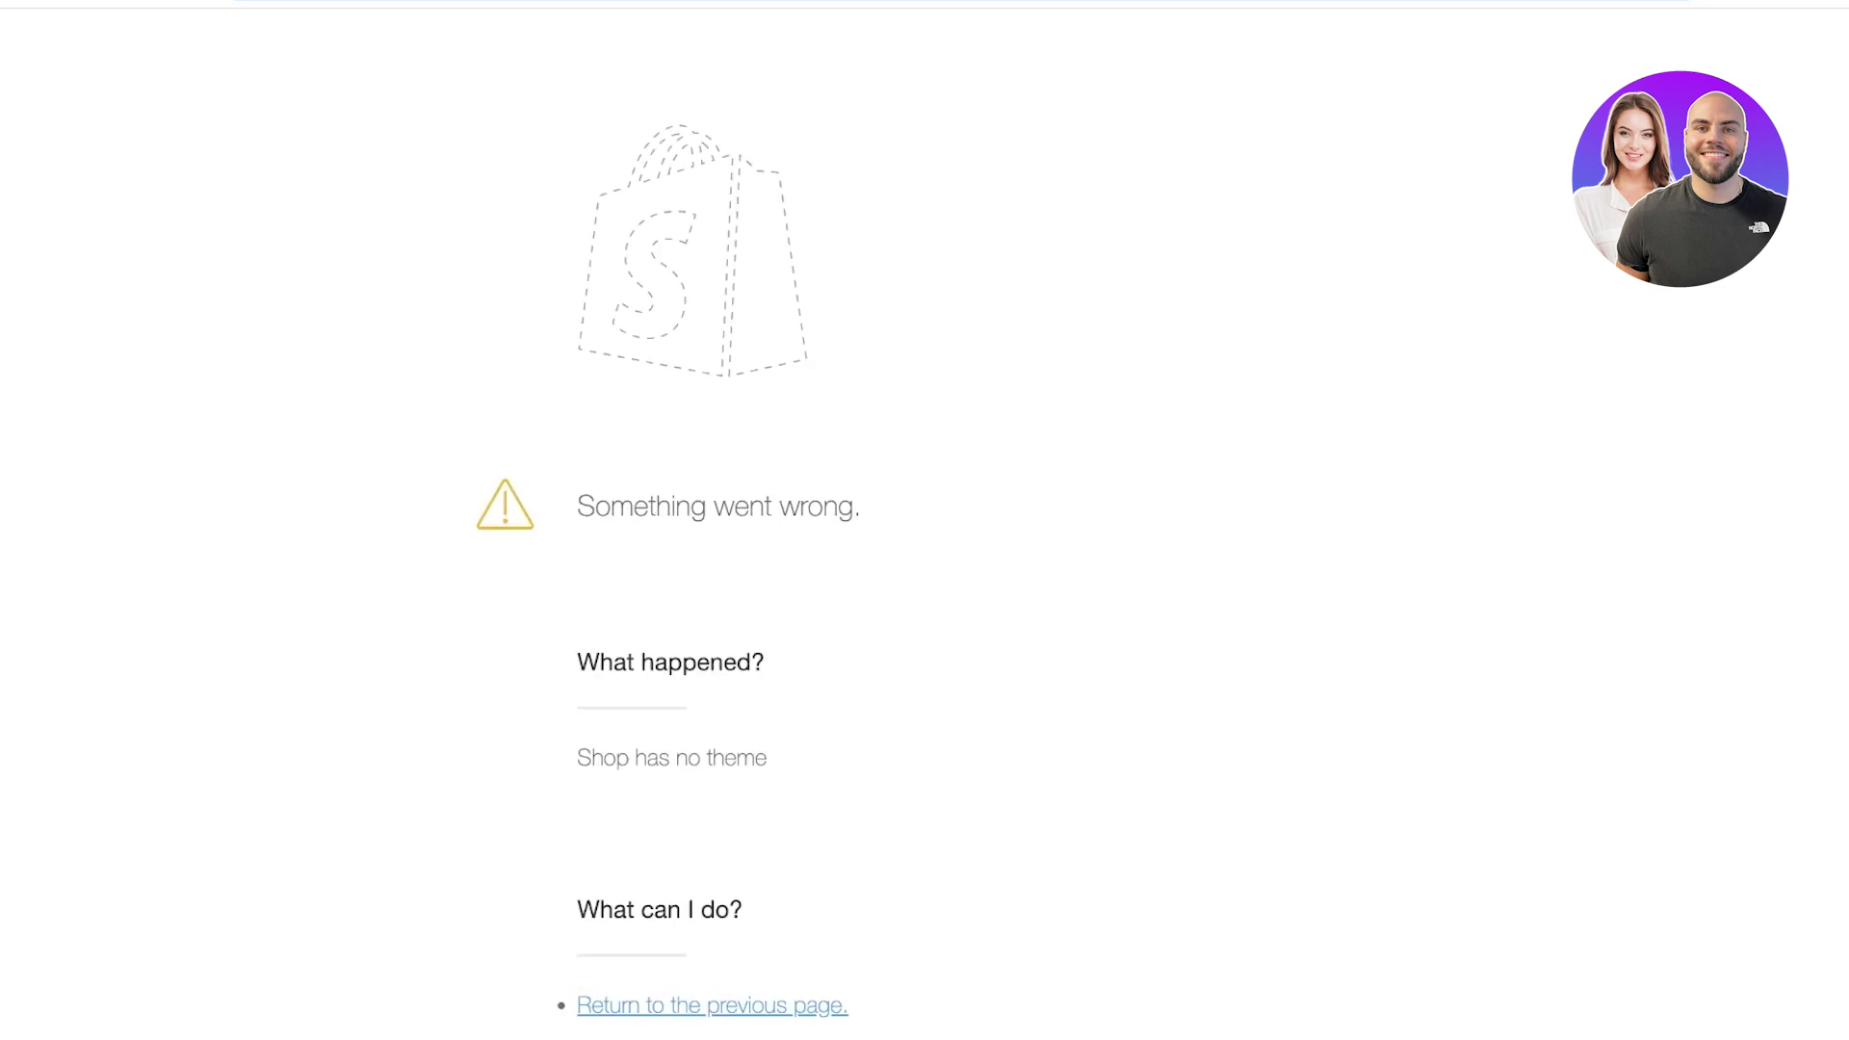
{"action": "key", "text": "super+w"}
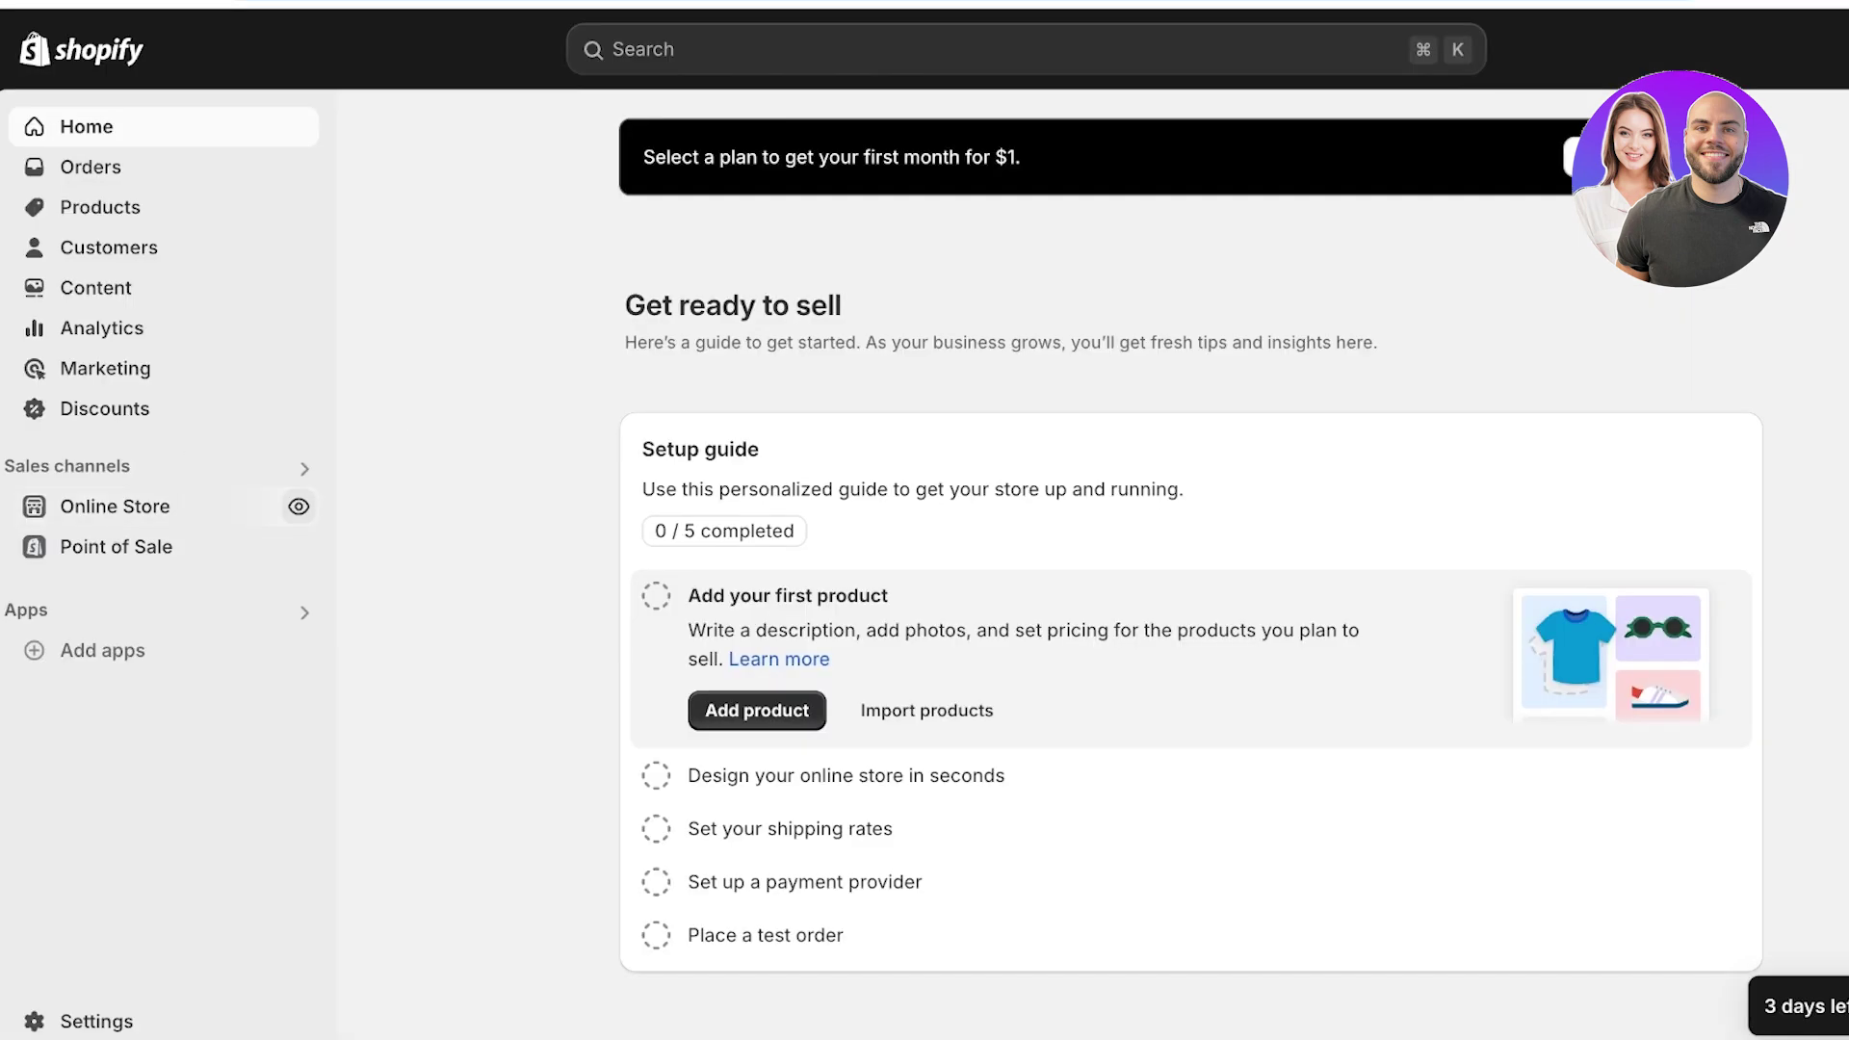
Step: Browse the popular free themes for the online store, preview the Craft theme's demo and try it
{"action": "left_click", "coordinate": [144, 507]}
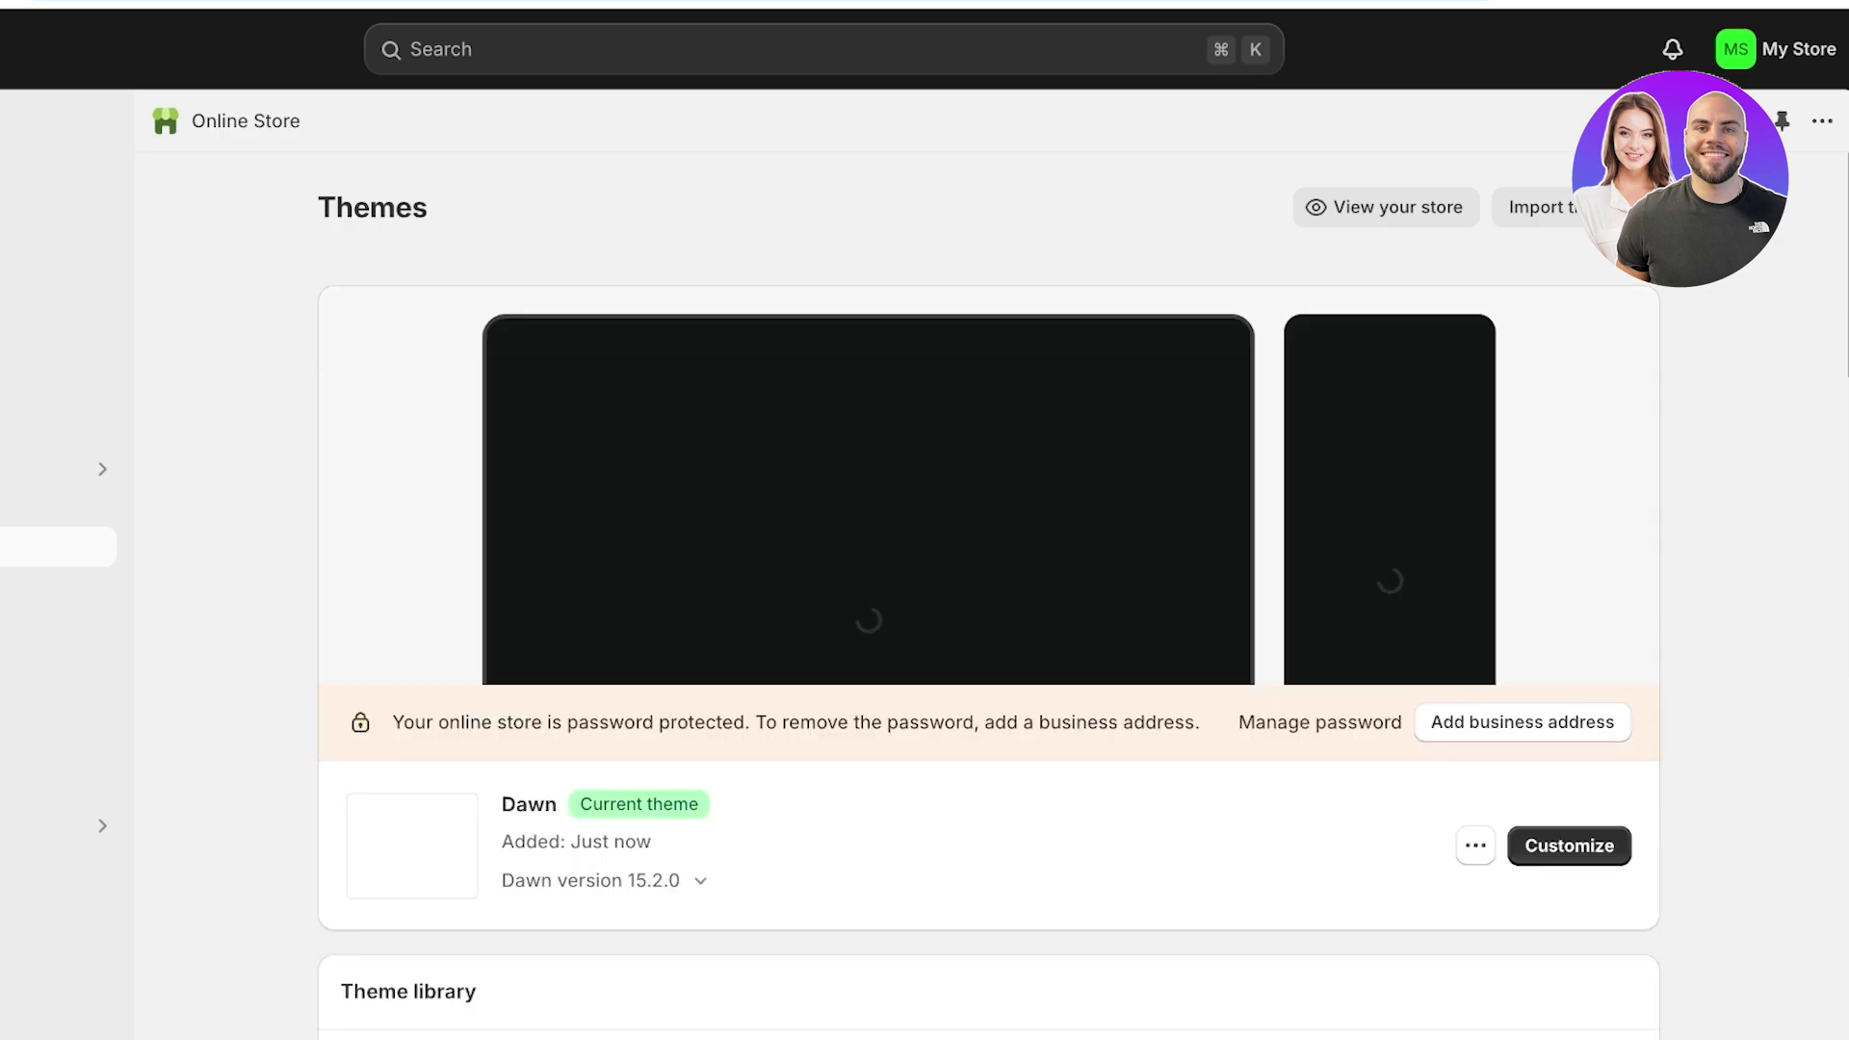
{"action": "scroll", "coordinate": [988, 564], "scroll_direction": "down", "scroll_amount": 8}
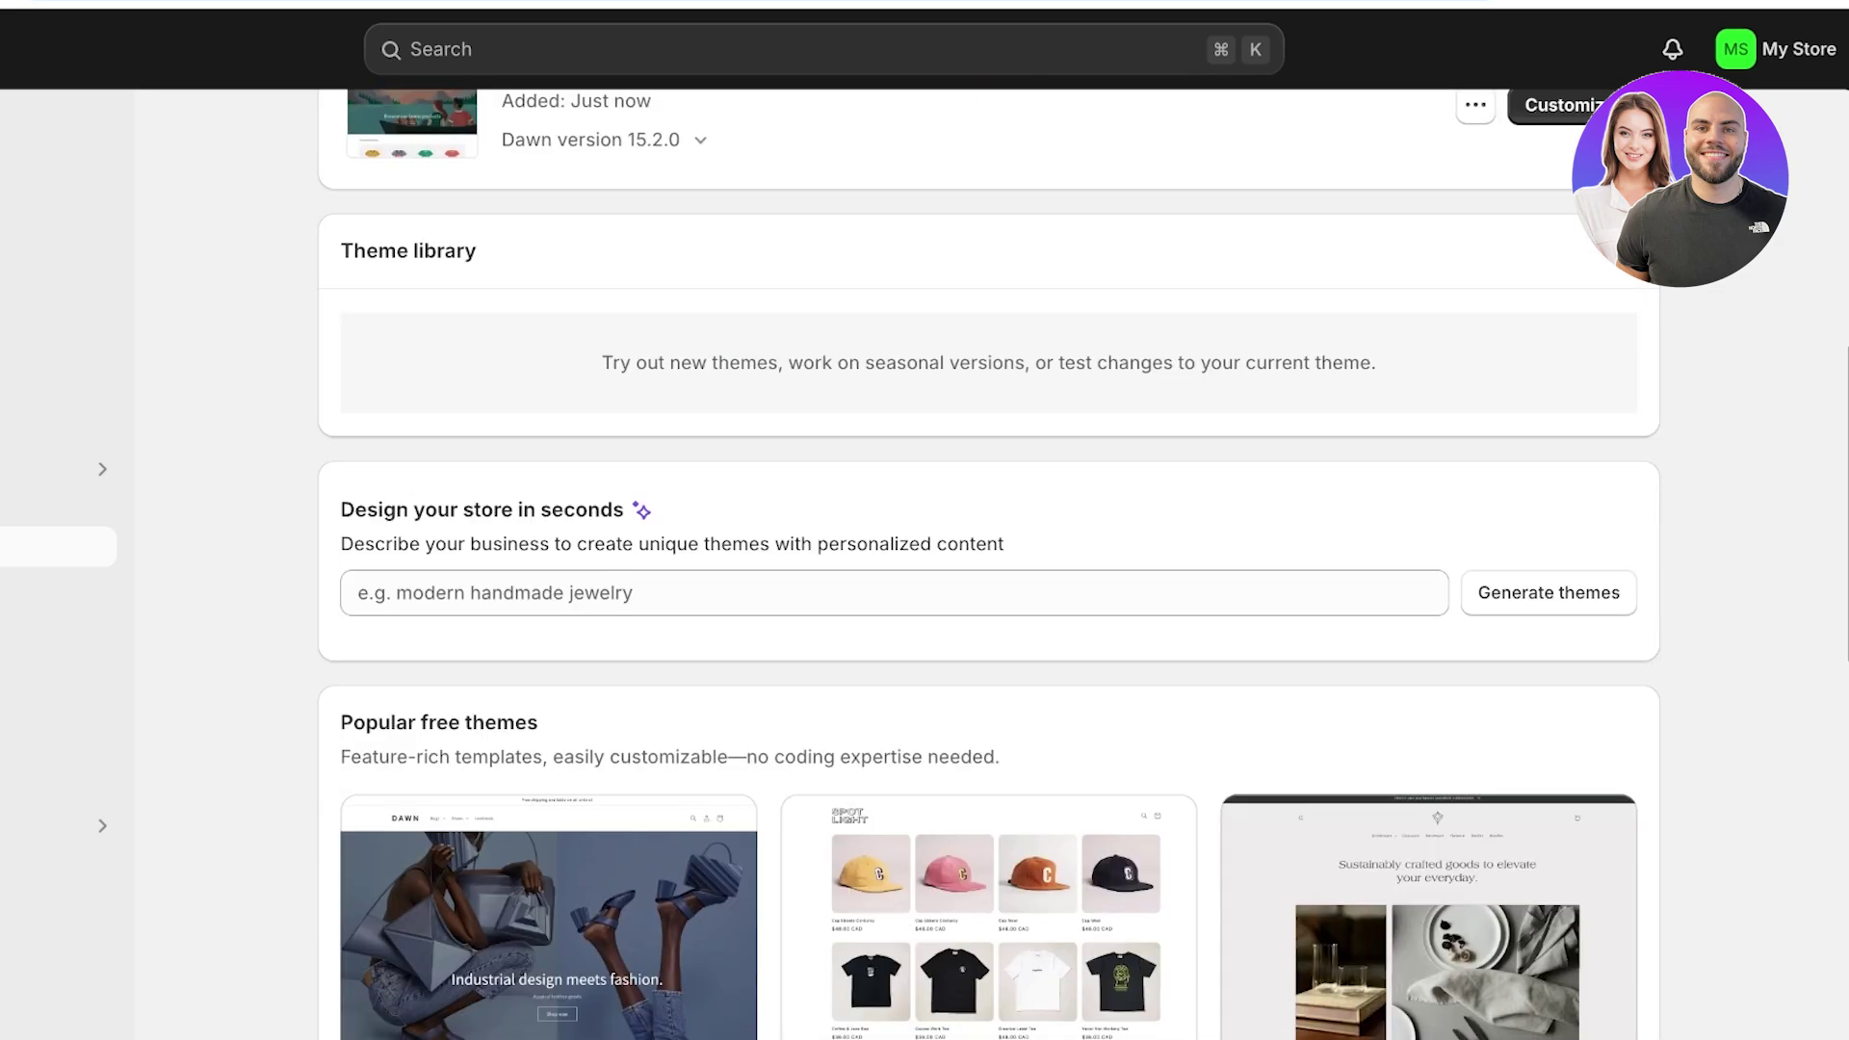
{"action": "scroll", "coordinate": [988, 563], "scroll_direction": "down", "scroll_amount": 6}
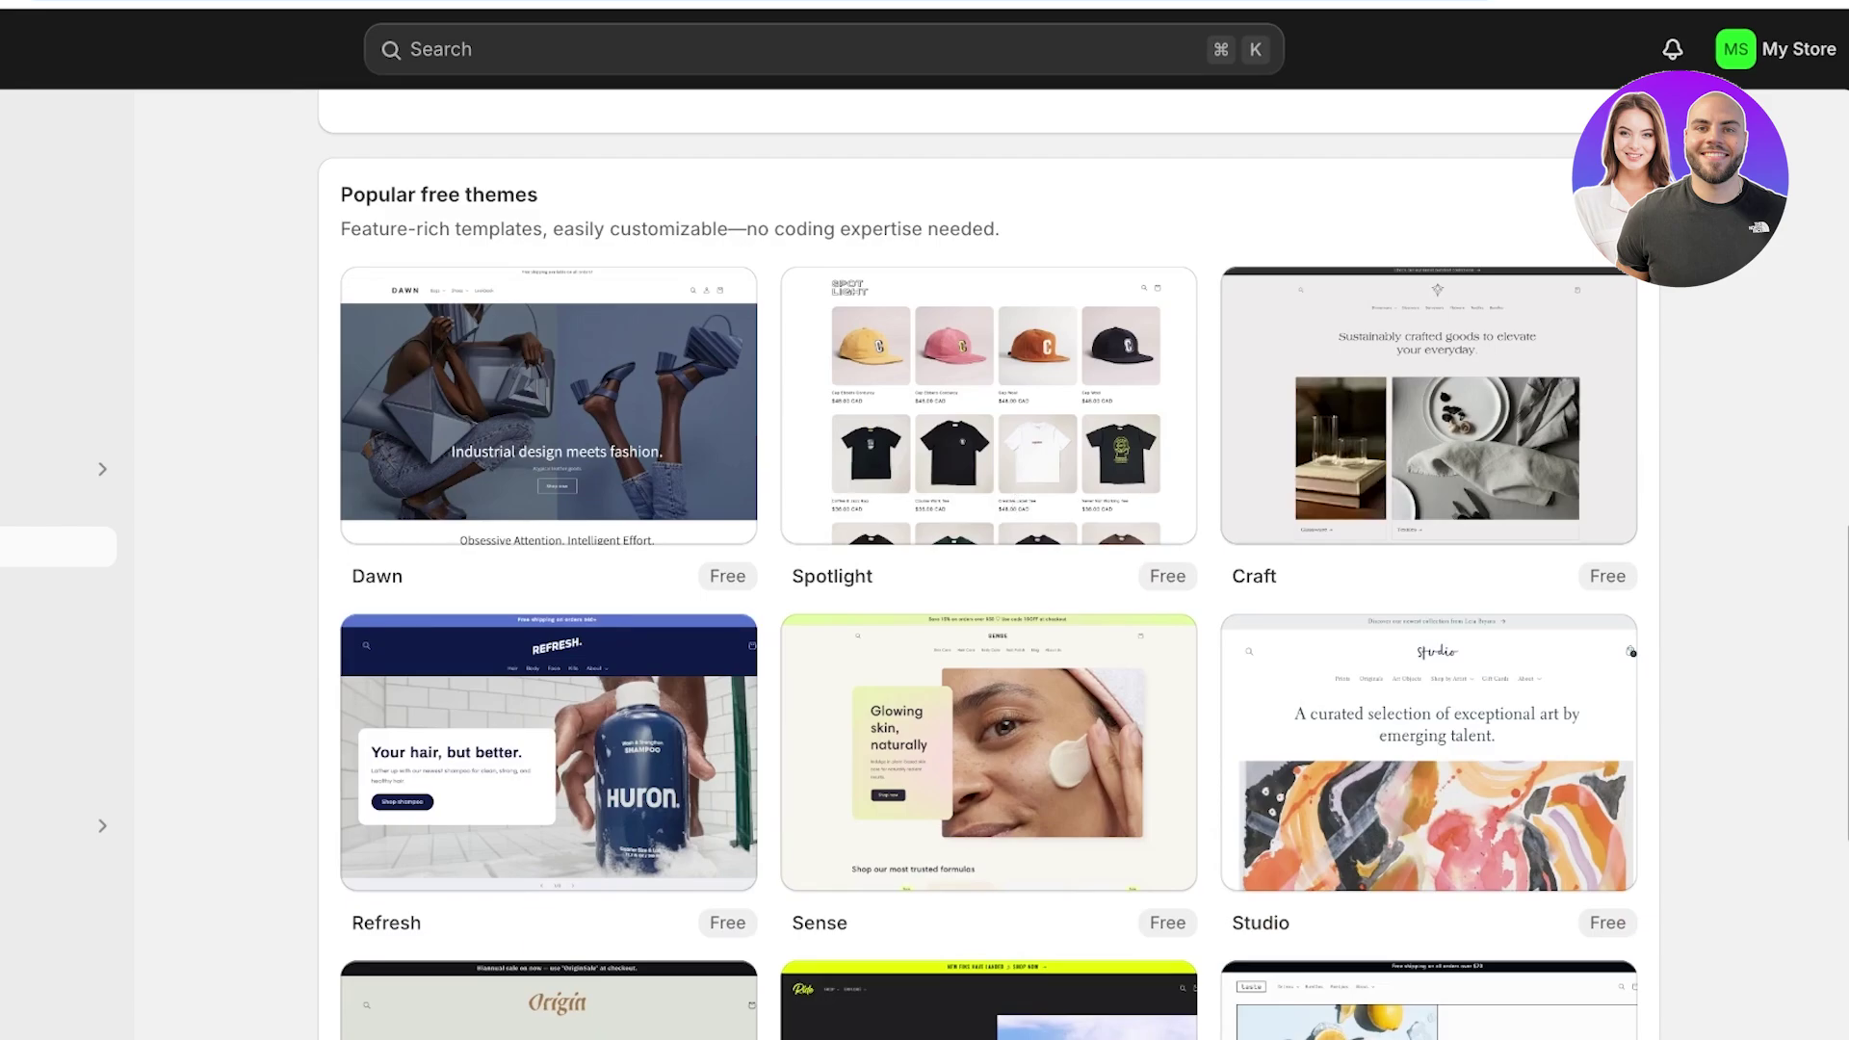
{"action": "scroll", "coordinate": [988, 564], "scroll_direction": "down", "scroll_amount": 3}
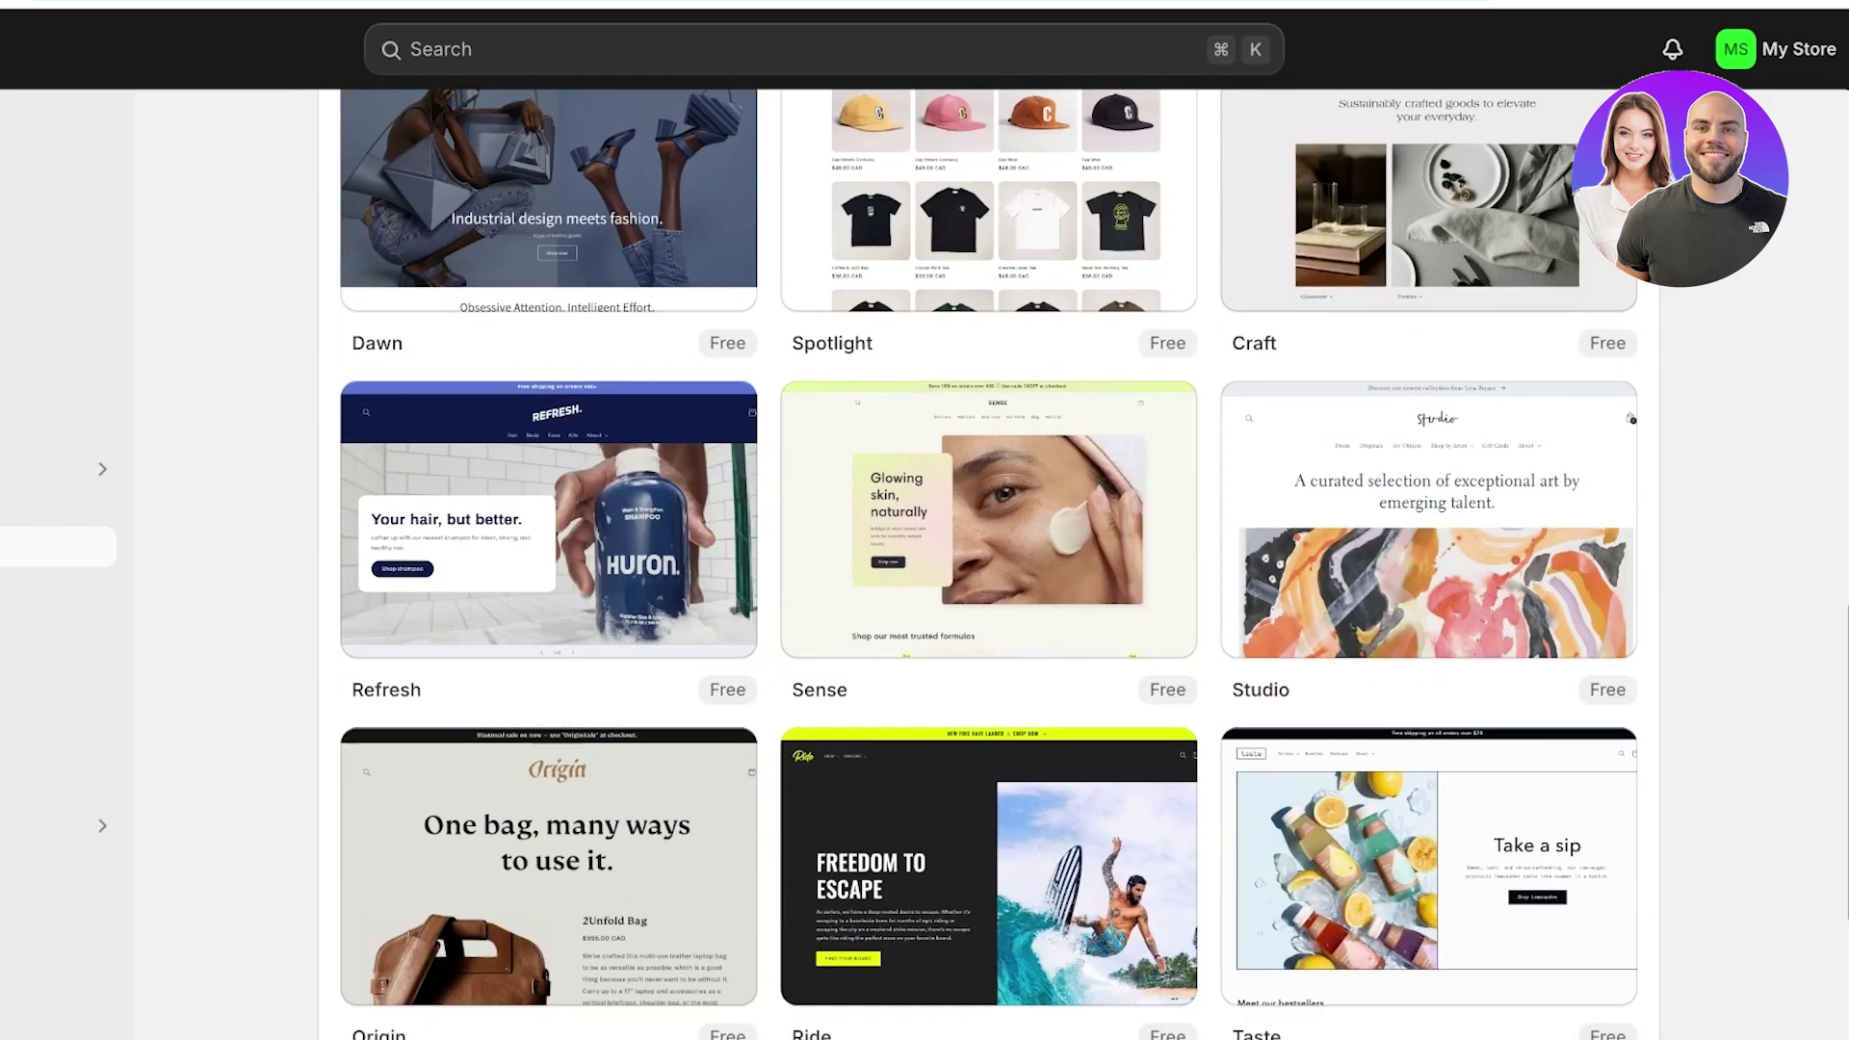
{"action": "scroll", "coordinate": [1429, 424], "scroll_direction": "up", "scroll_amount": 2}
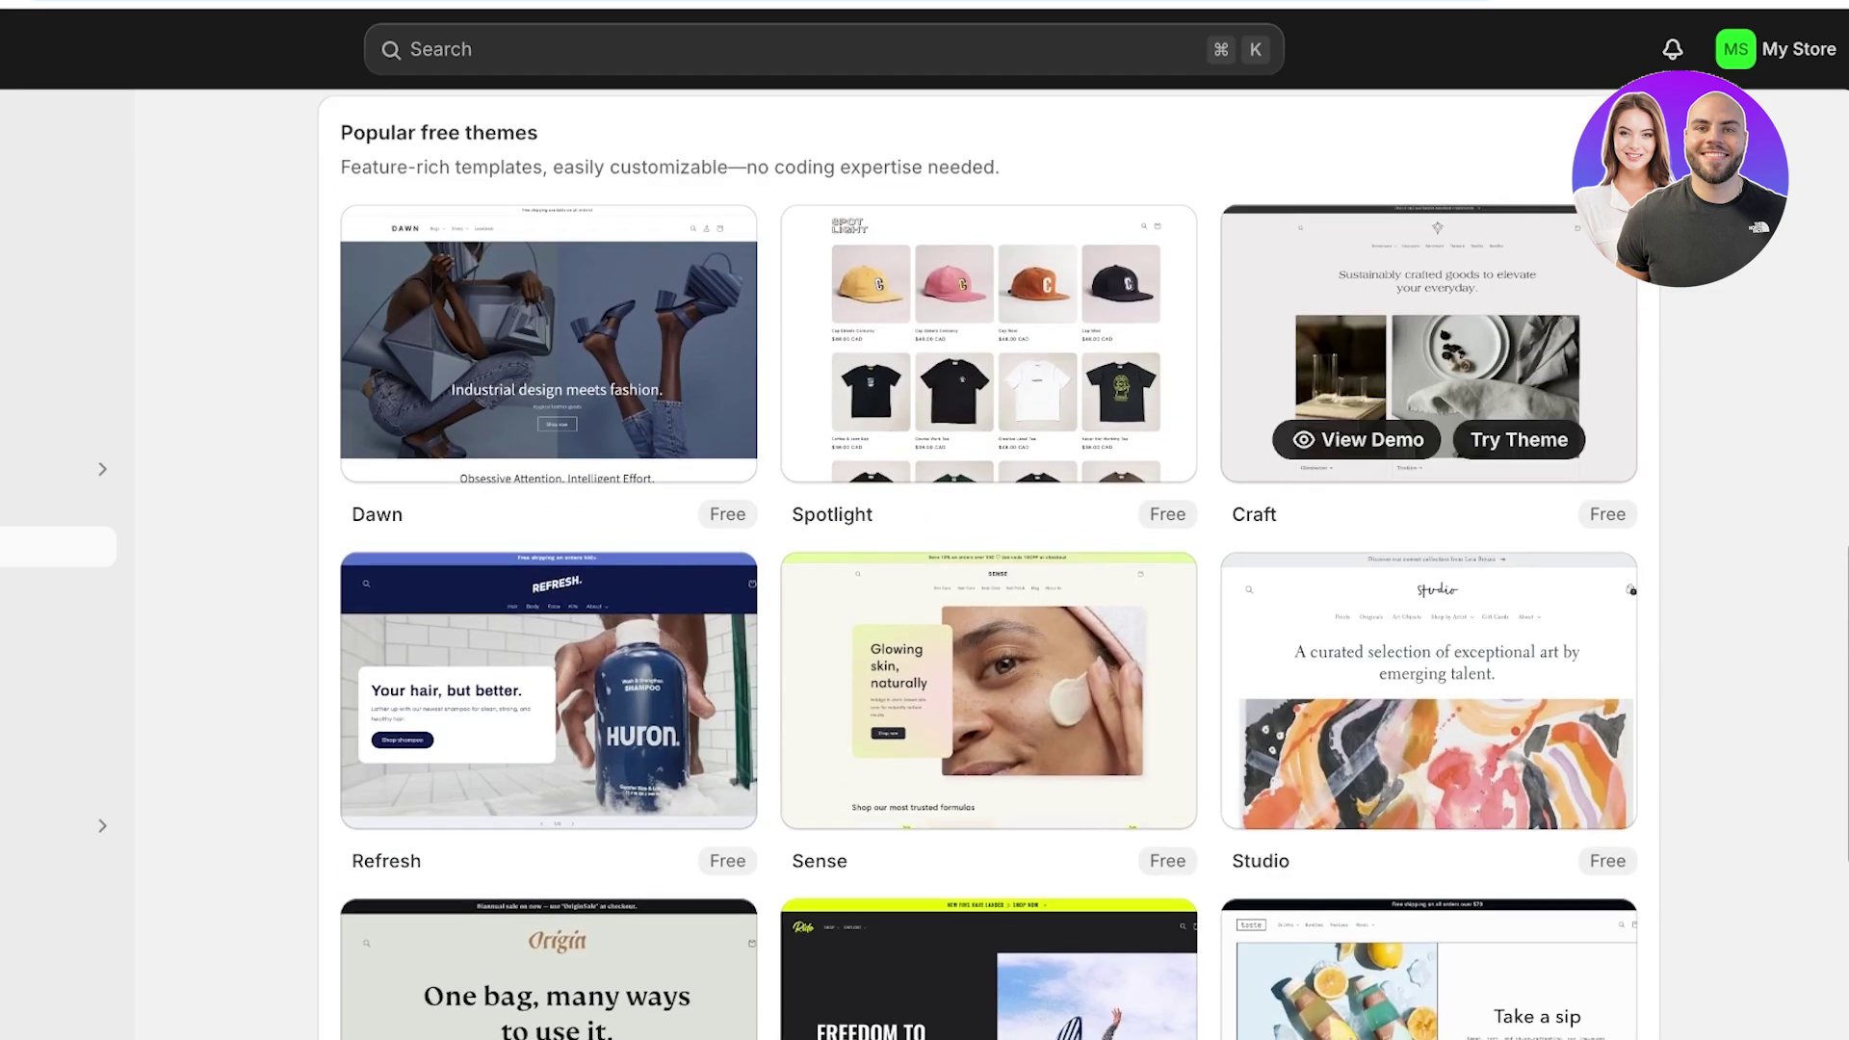
{"action": "scroll", "coordinate": [1430, 424], "scroll_direction": "down", "scroll_amount": 5}
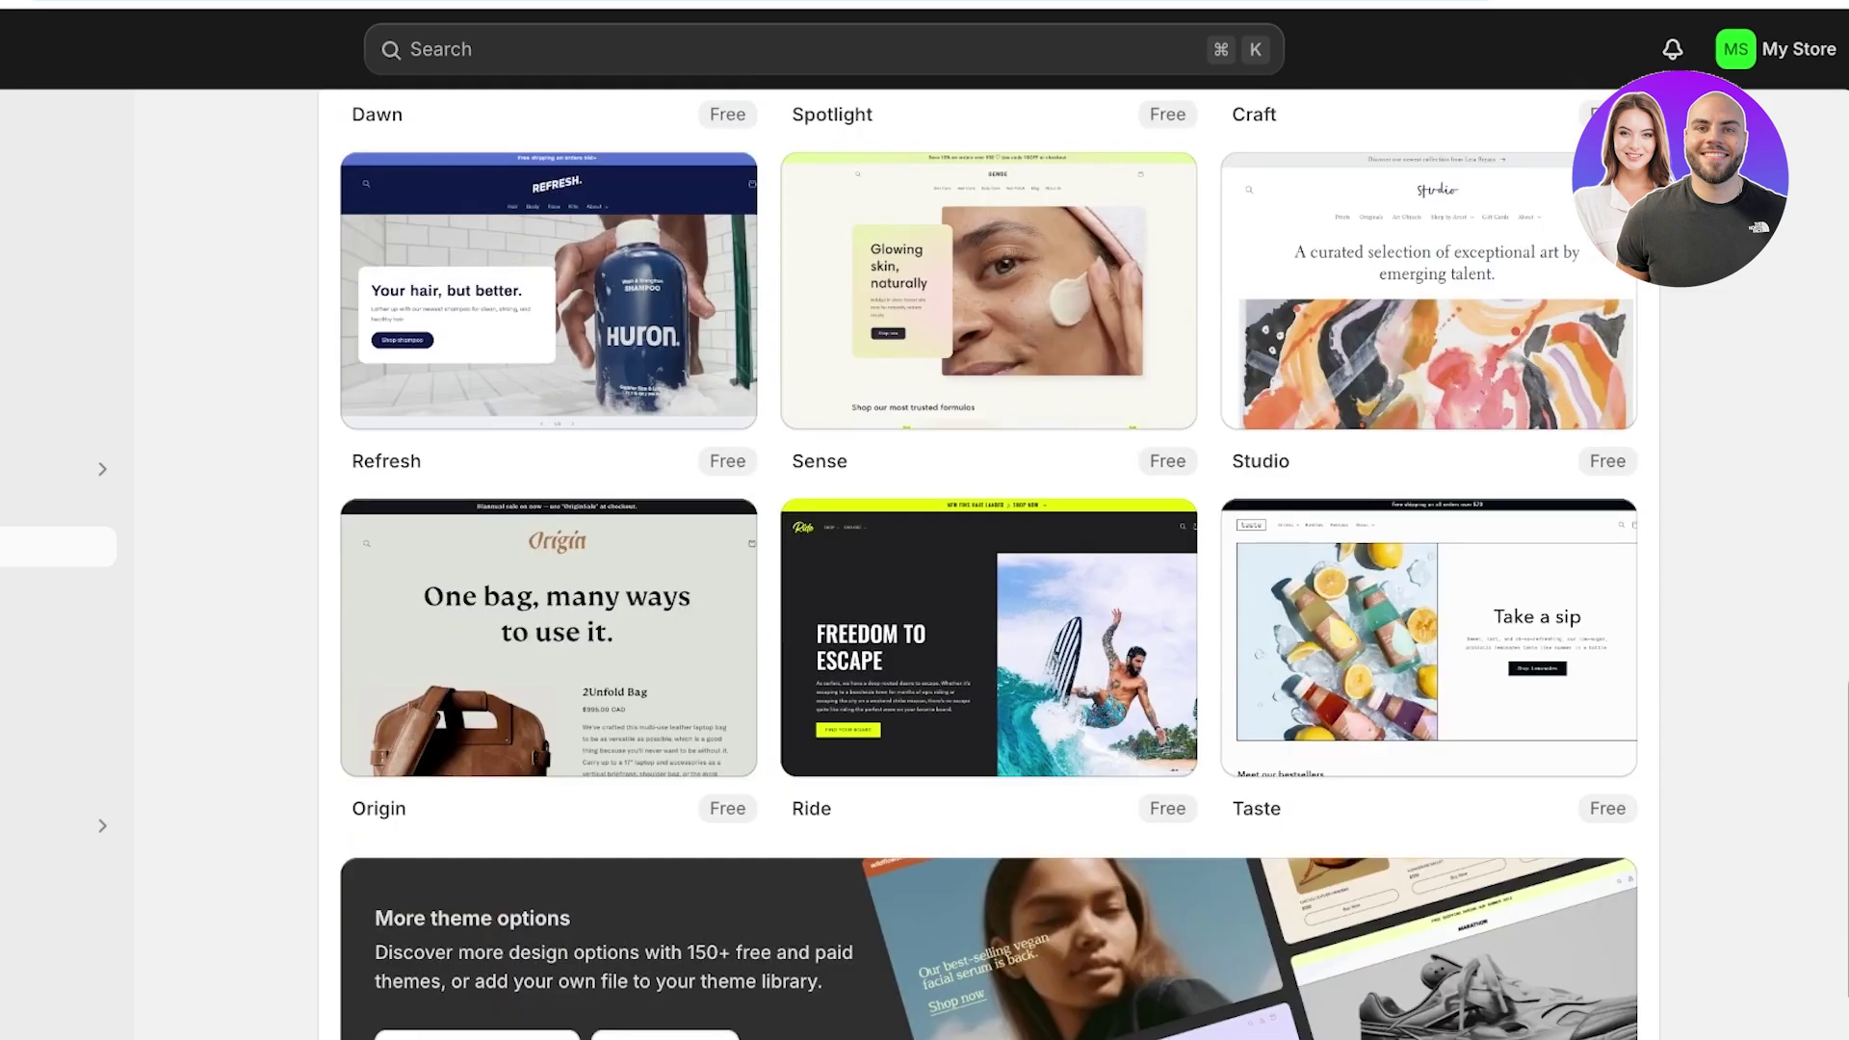
{"action": "scroll", "coordinate": [988, 564], "scroll_direction": "up", "scroll_amount": 5}
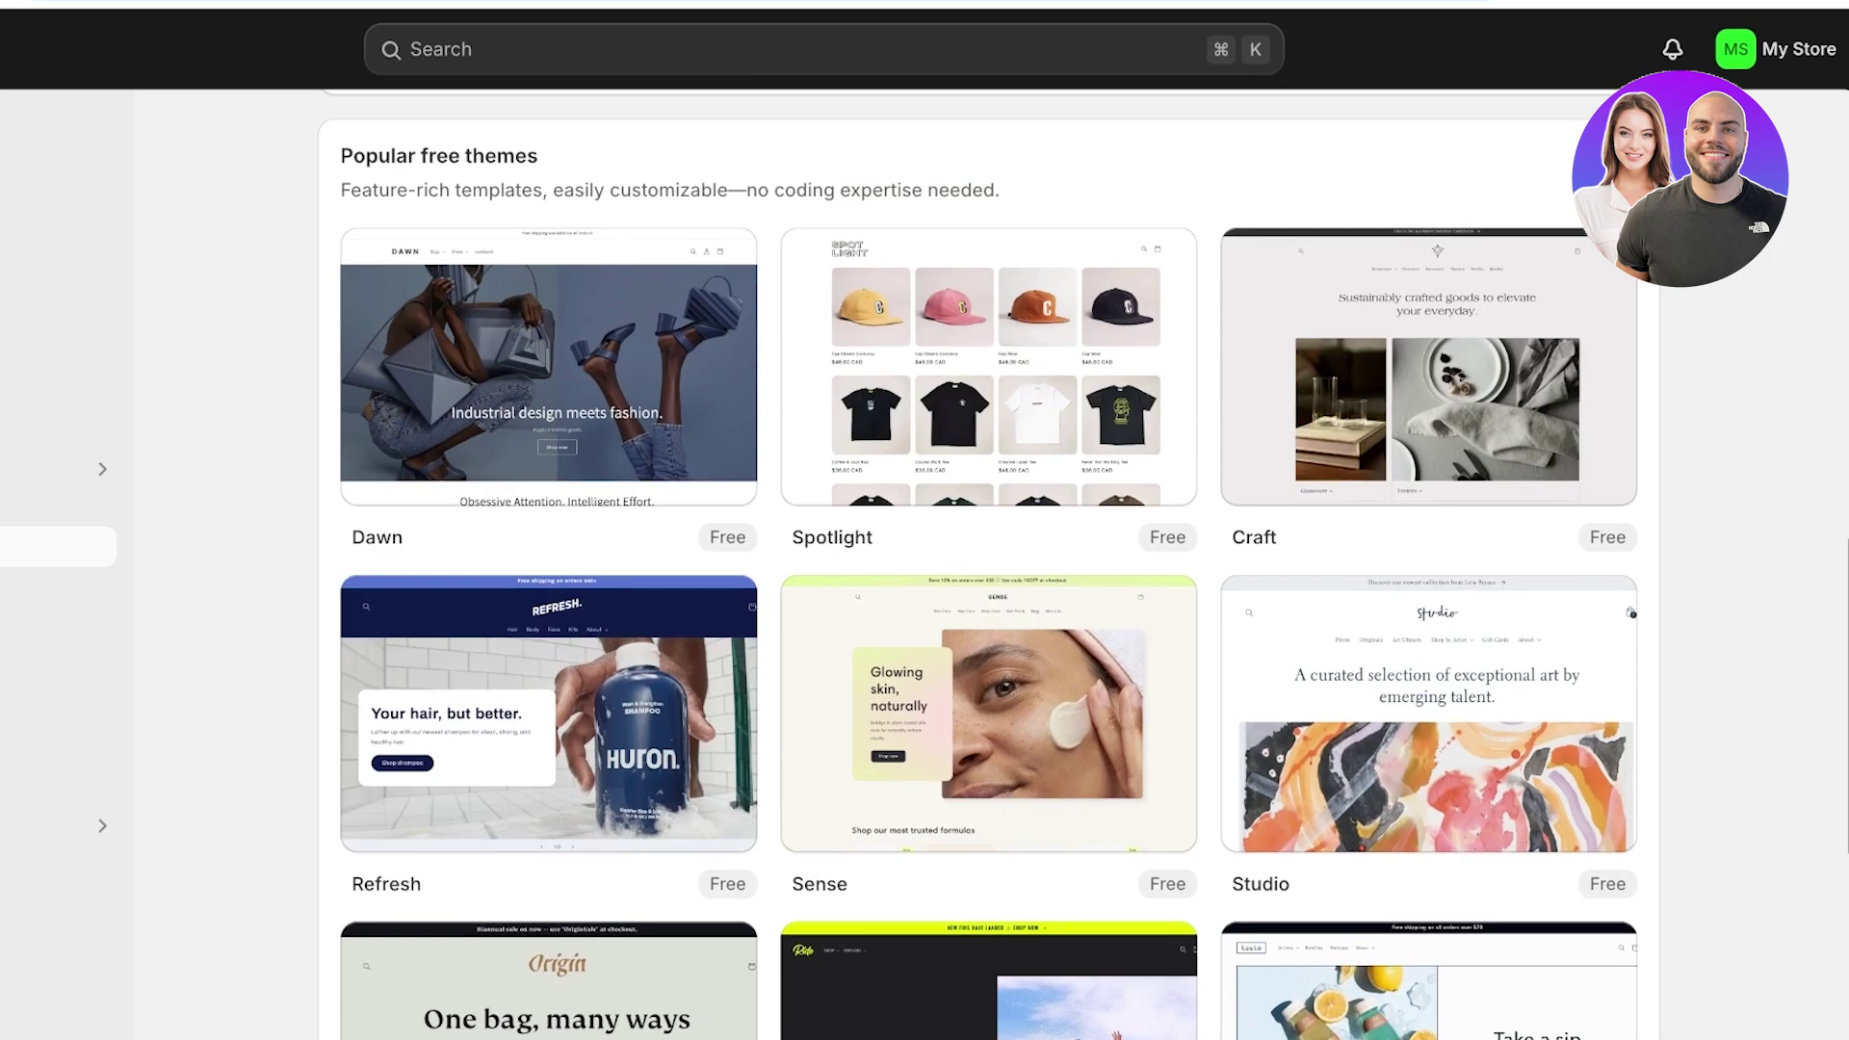
{"action": "left_click", "coordinate": [1356, 462]}
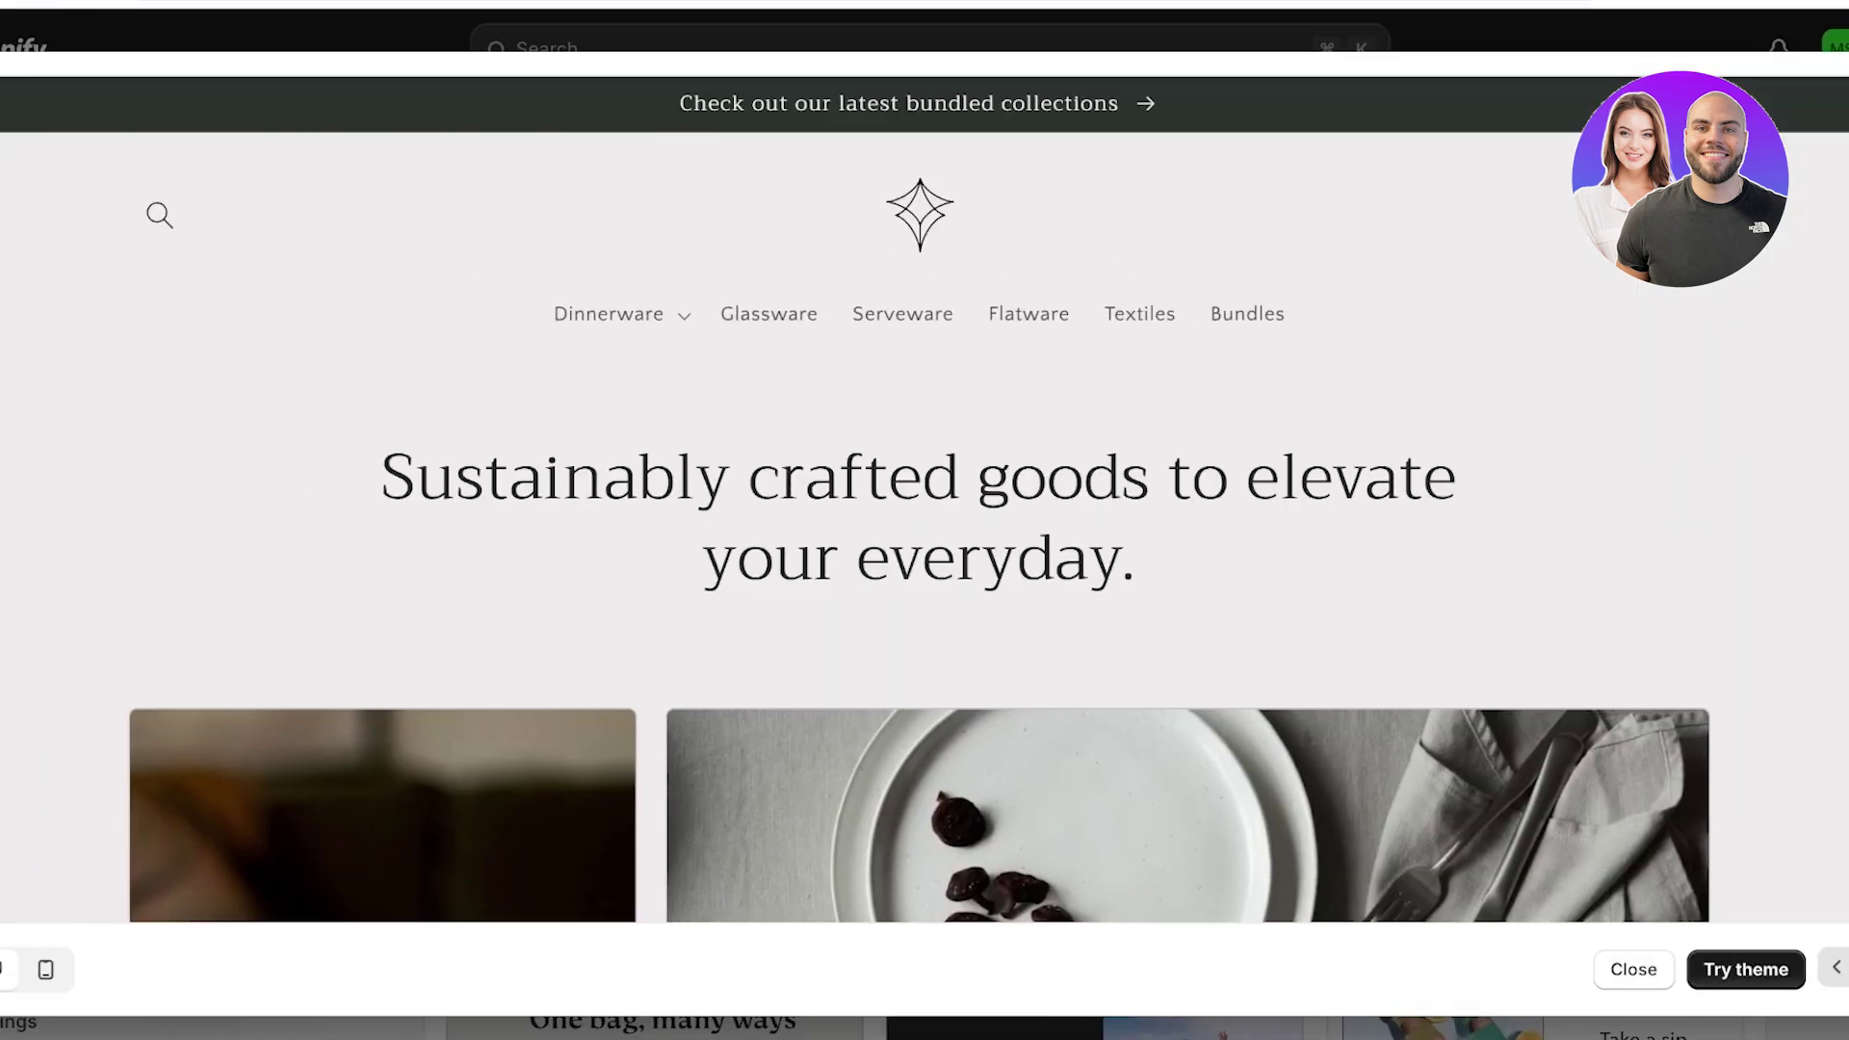
{"action": "left_click", "coordinate": [1746, 969]}
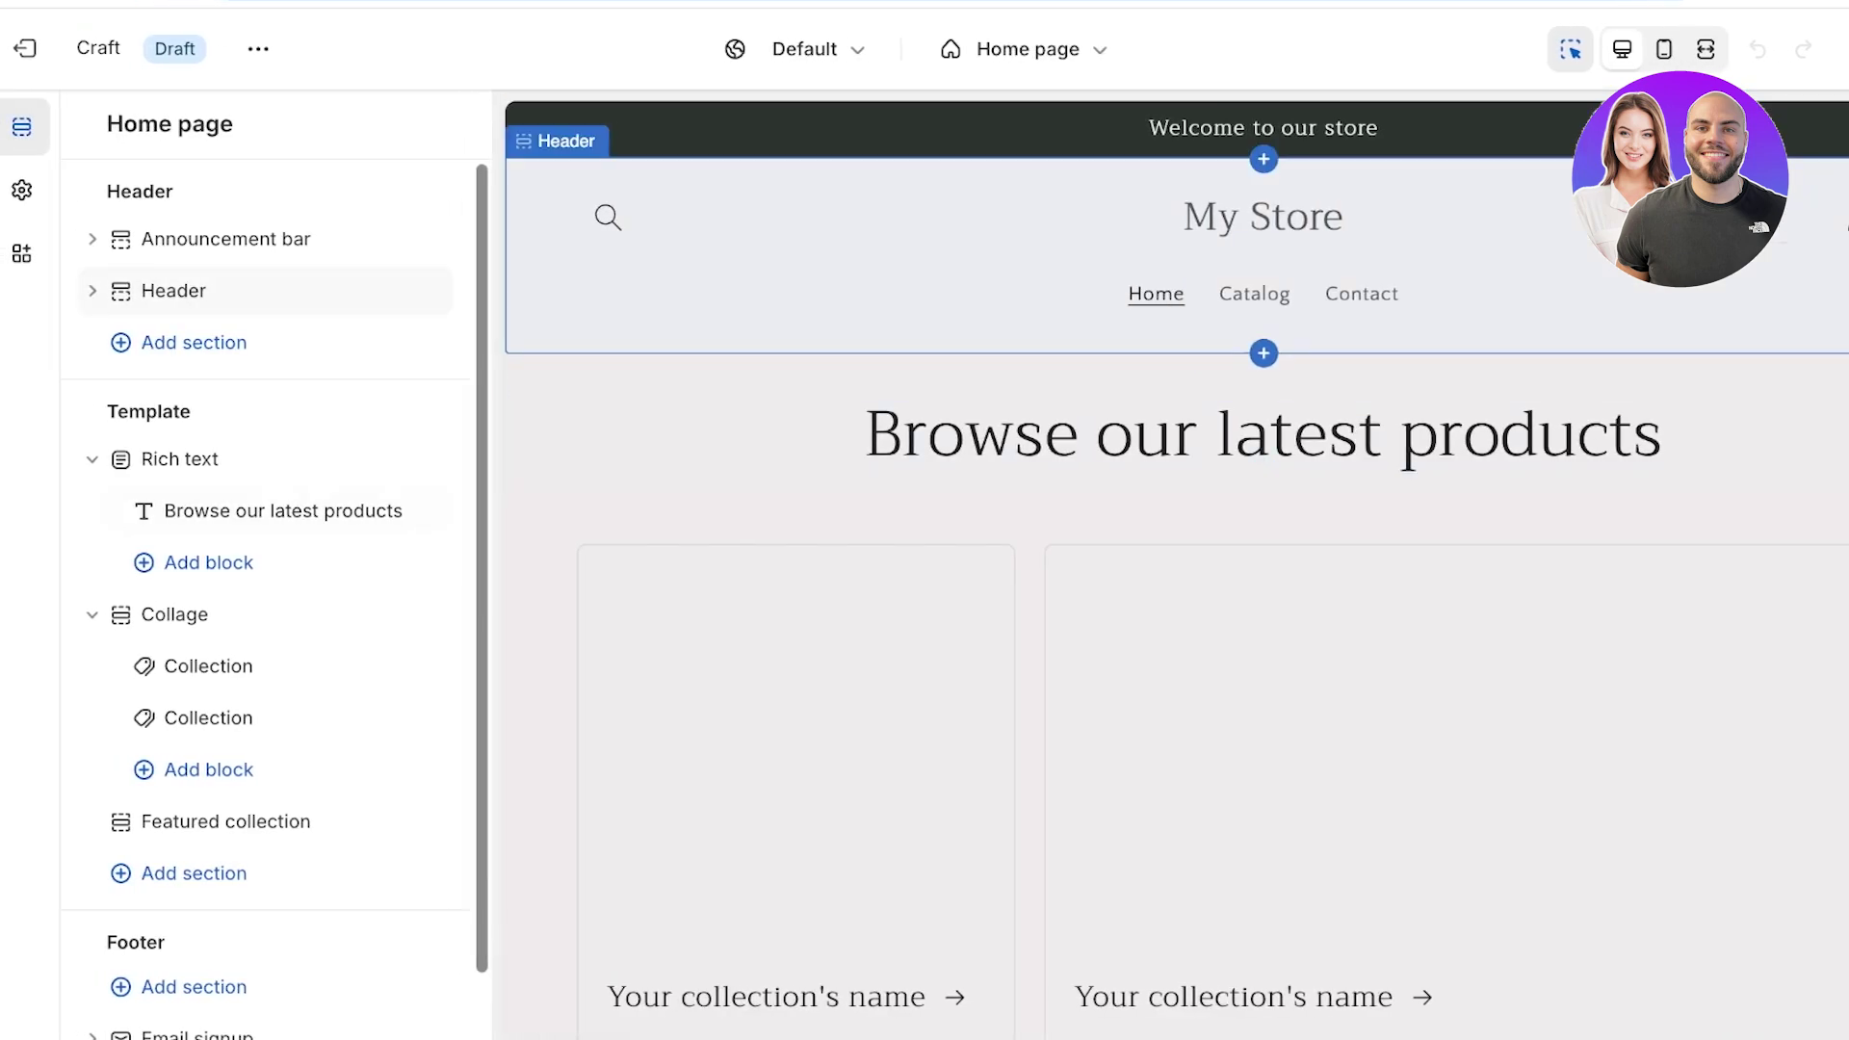
Step: Open the Craft home page's Header section and review its logo position, menu and color scheme settings
{"action": "left_click", "coordinate": [173, 290]}
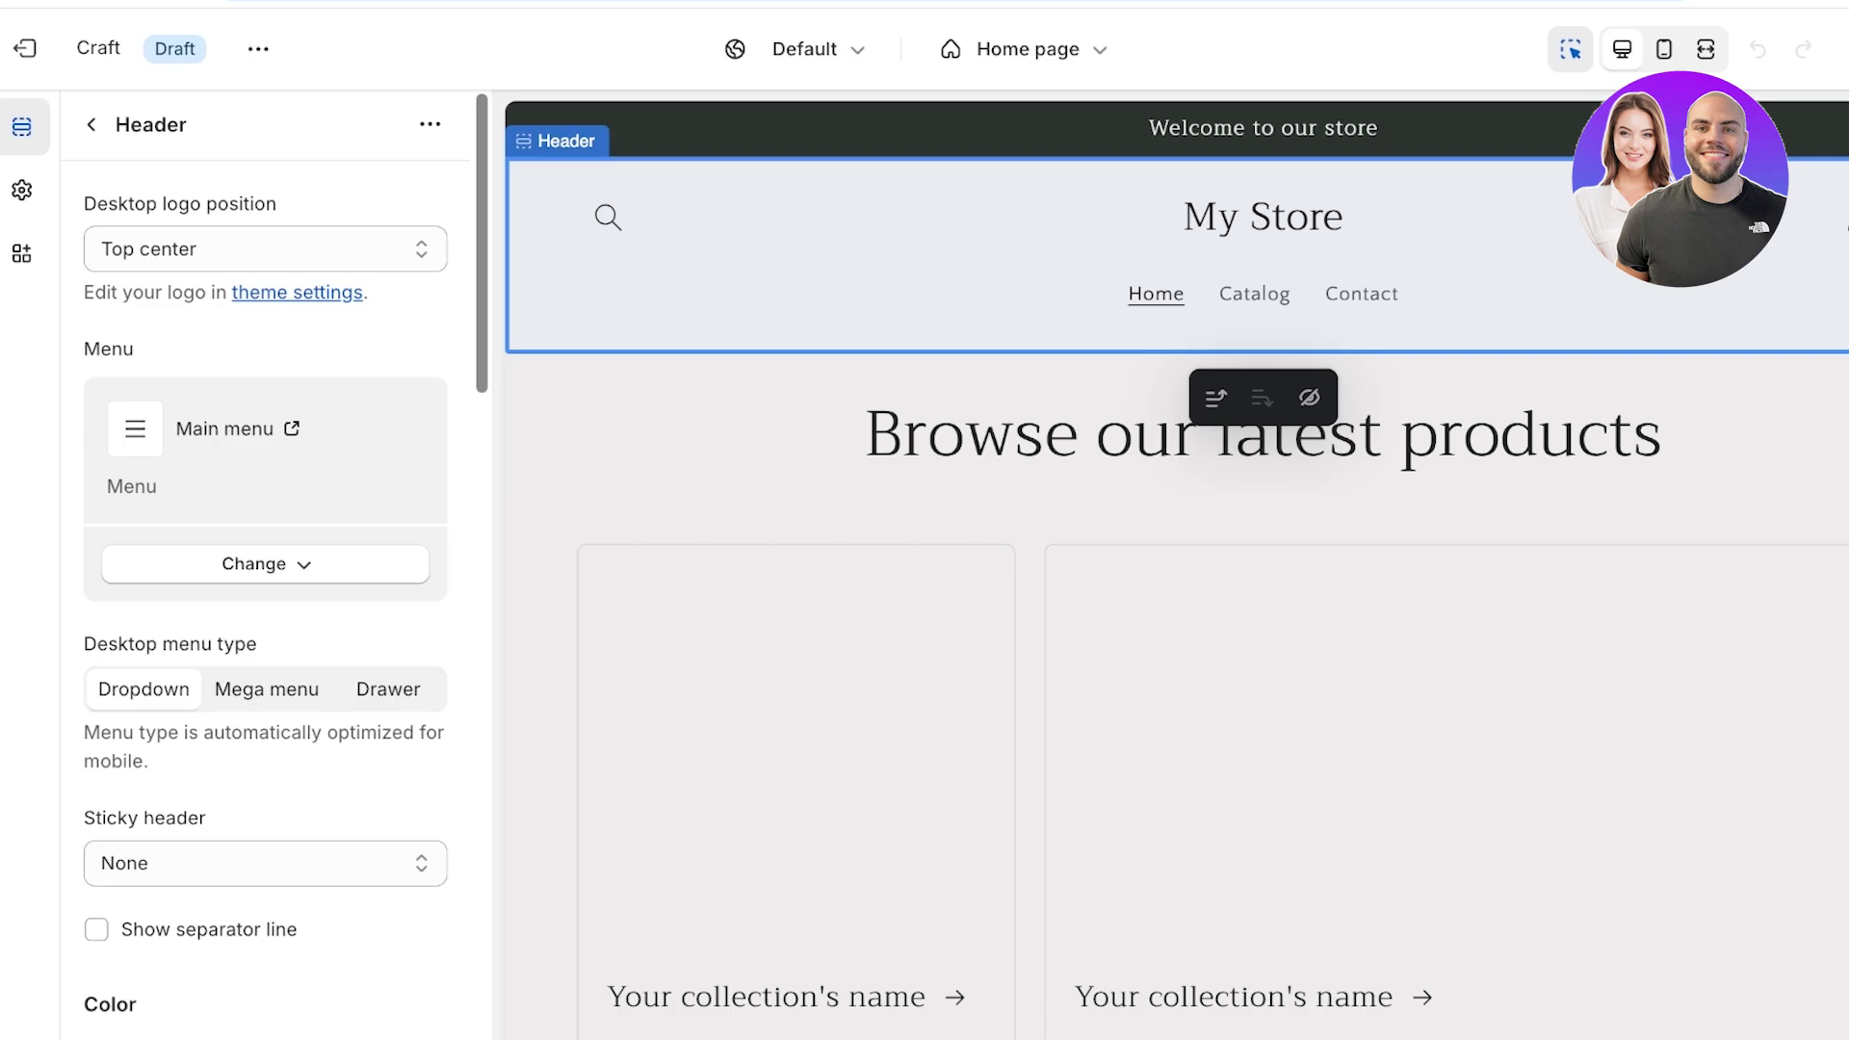
{"action": "left_click", "coordinate": [264, 249]}
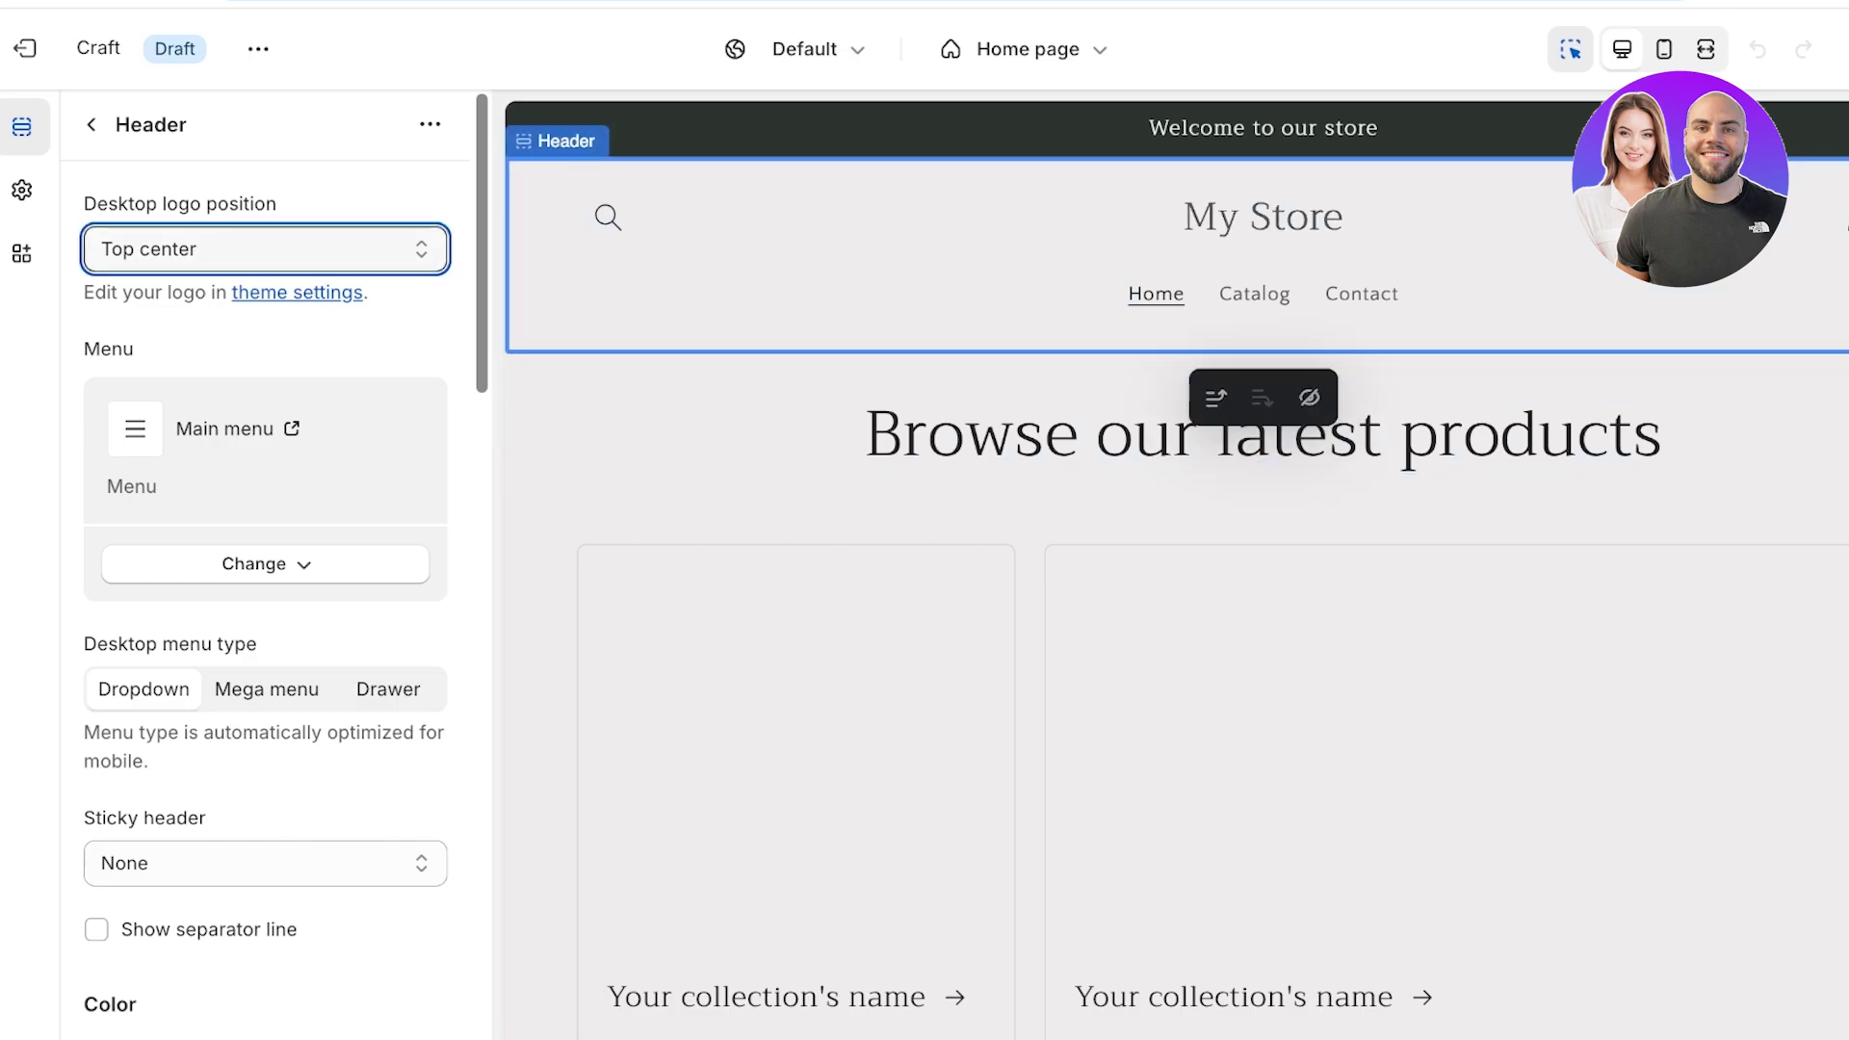
{"action": "scroll", "coordinate": [274, 567], "scroll_direction": "down", "scroll_amount": 3}
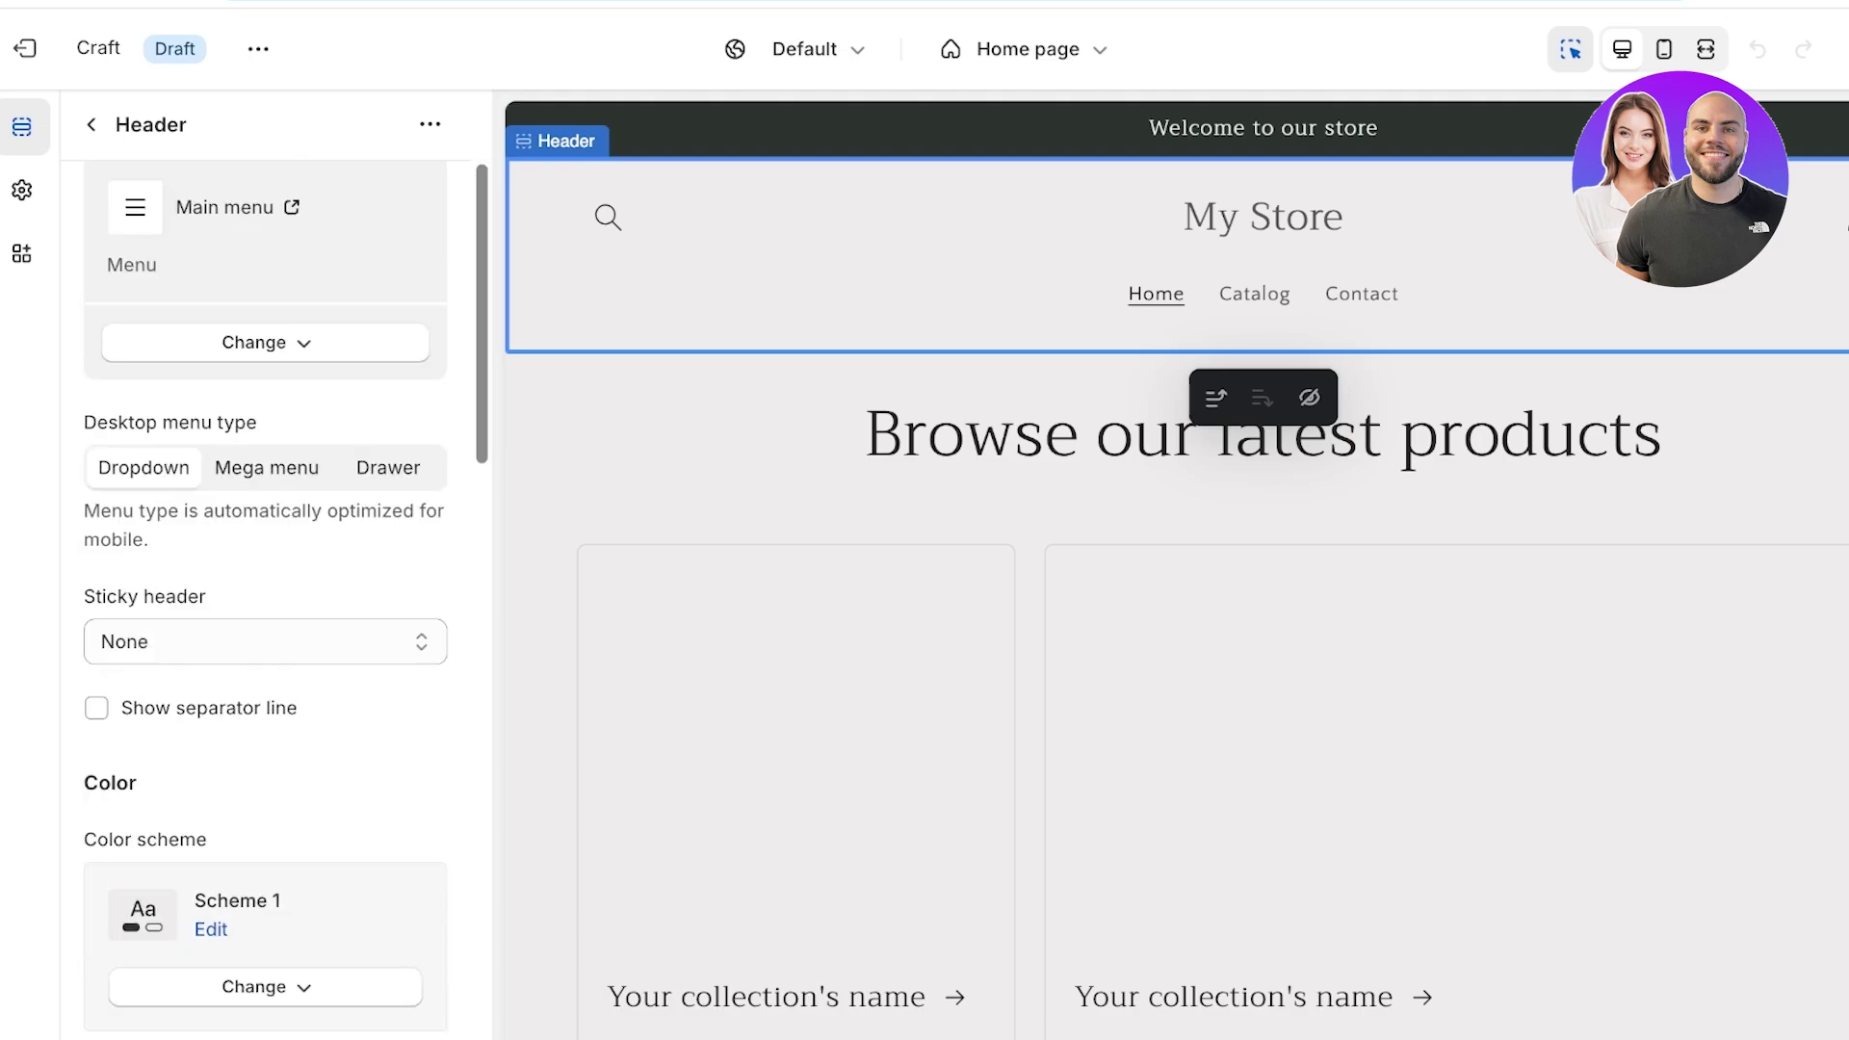
Step: Switch to Canva, search for "logo" and look through the logo templates
{"action": "key", "text": "ctrl+t"}
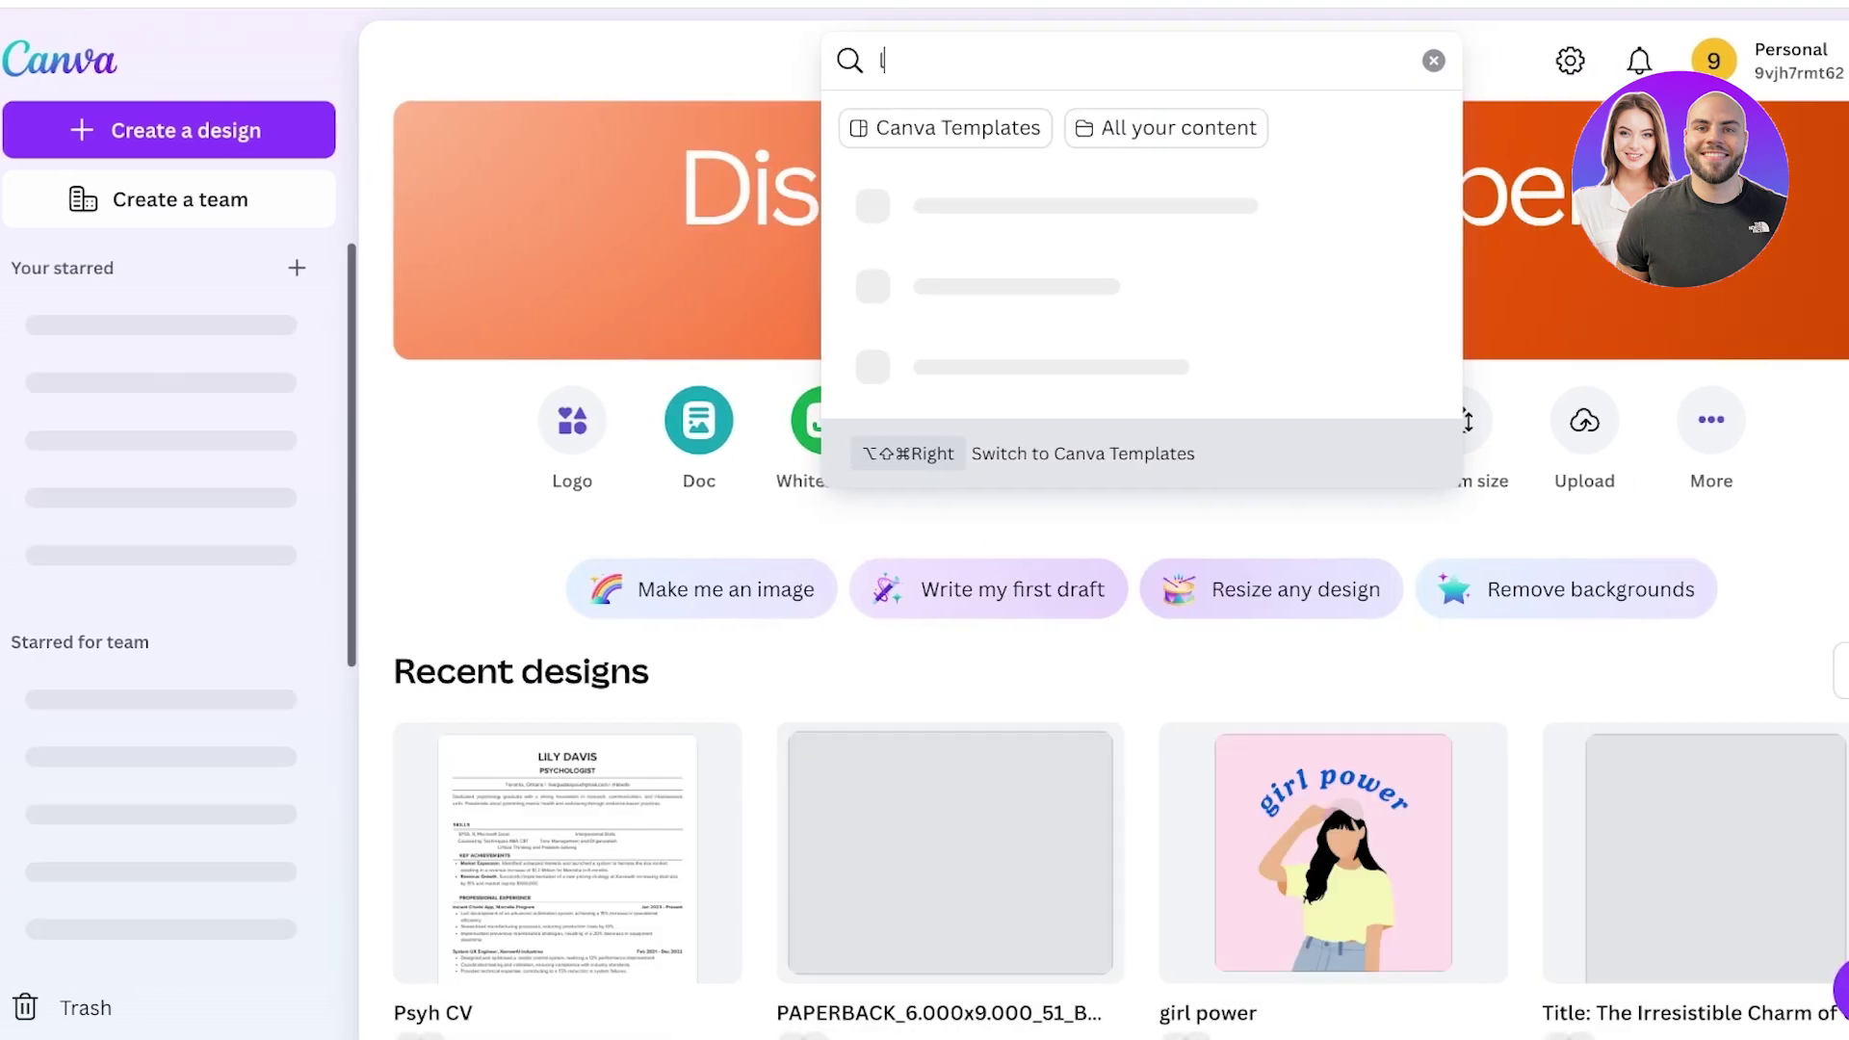
{"action": "type", "text": "ogo"}
{"action": "key", "text": "Return"}
{"action": "scroll", "coordinate": [1105, 569], "scroll_direction": "down", "scroll_amount": 8}
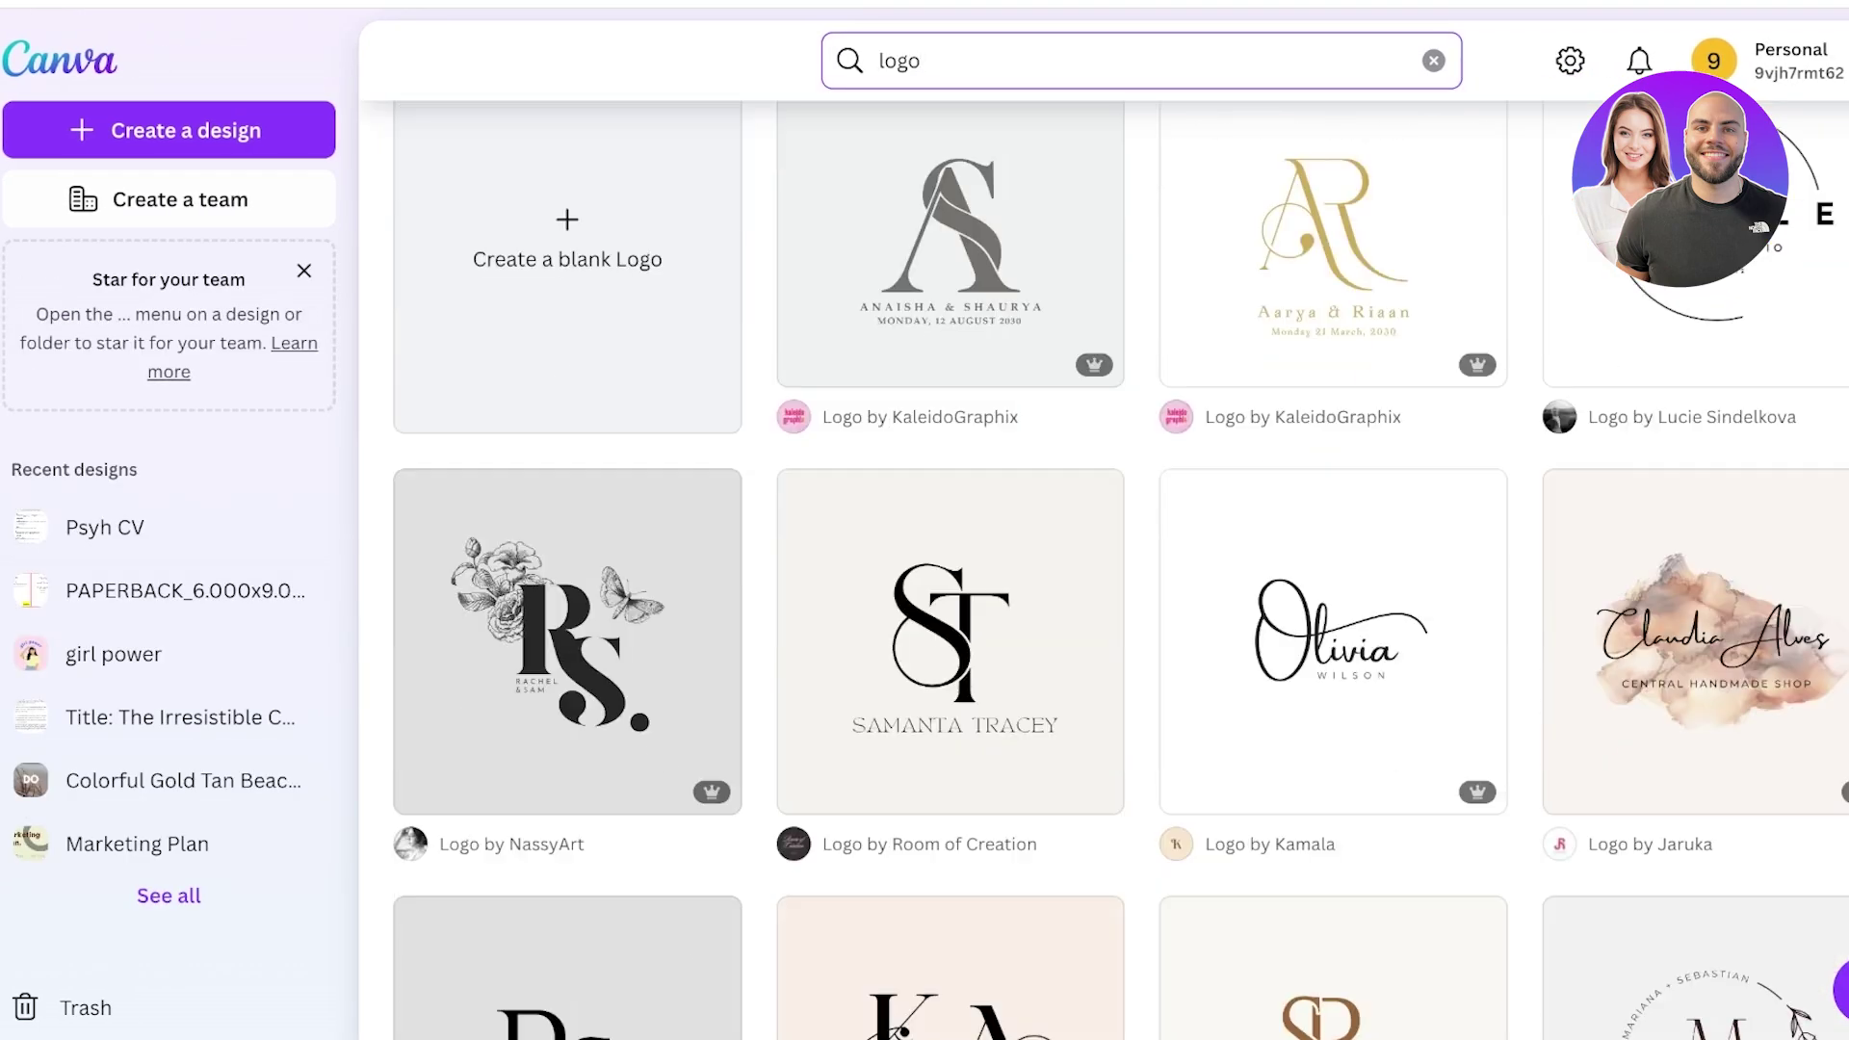
{"action": "scroll", "coordinate": [1155, 405], "scroll_direction": "down", "scroll_amount": 15}
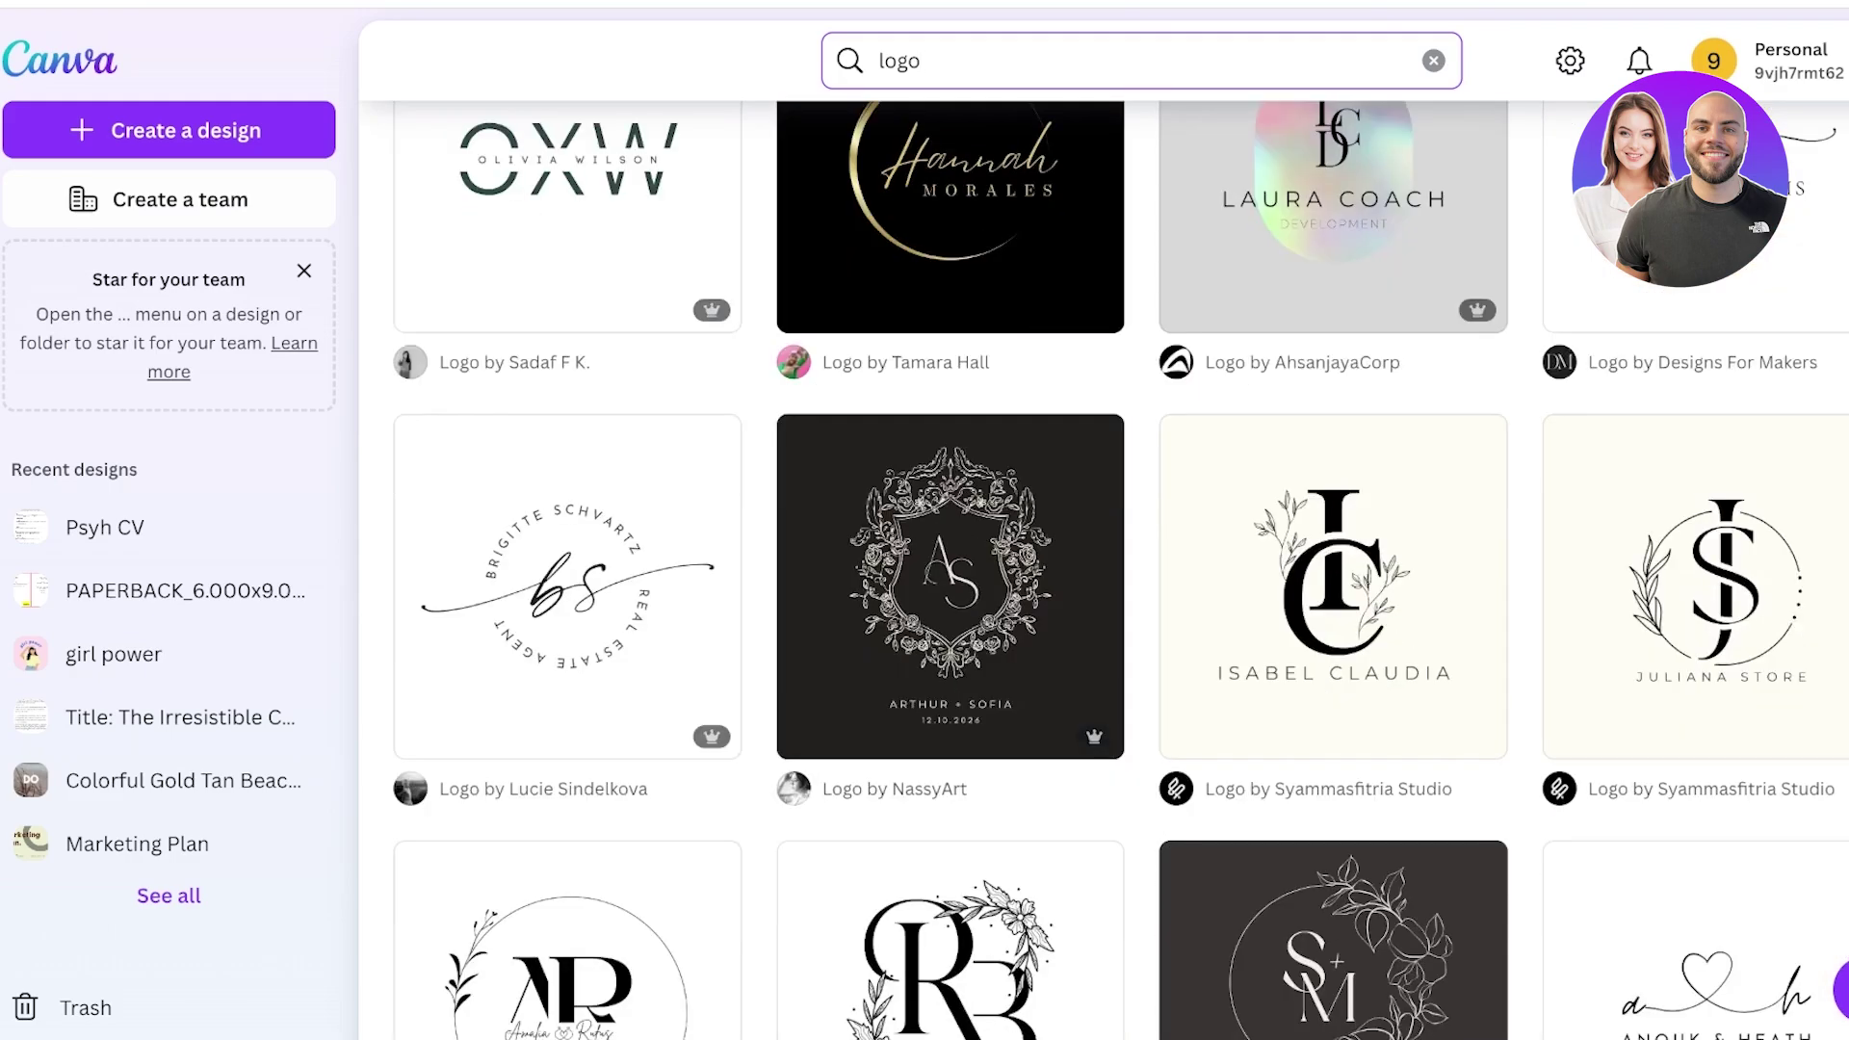
{"action": "scroll", "coordinate": [963, 289], "scroll_direction": "down", "scroll_amount": 4}
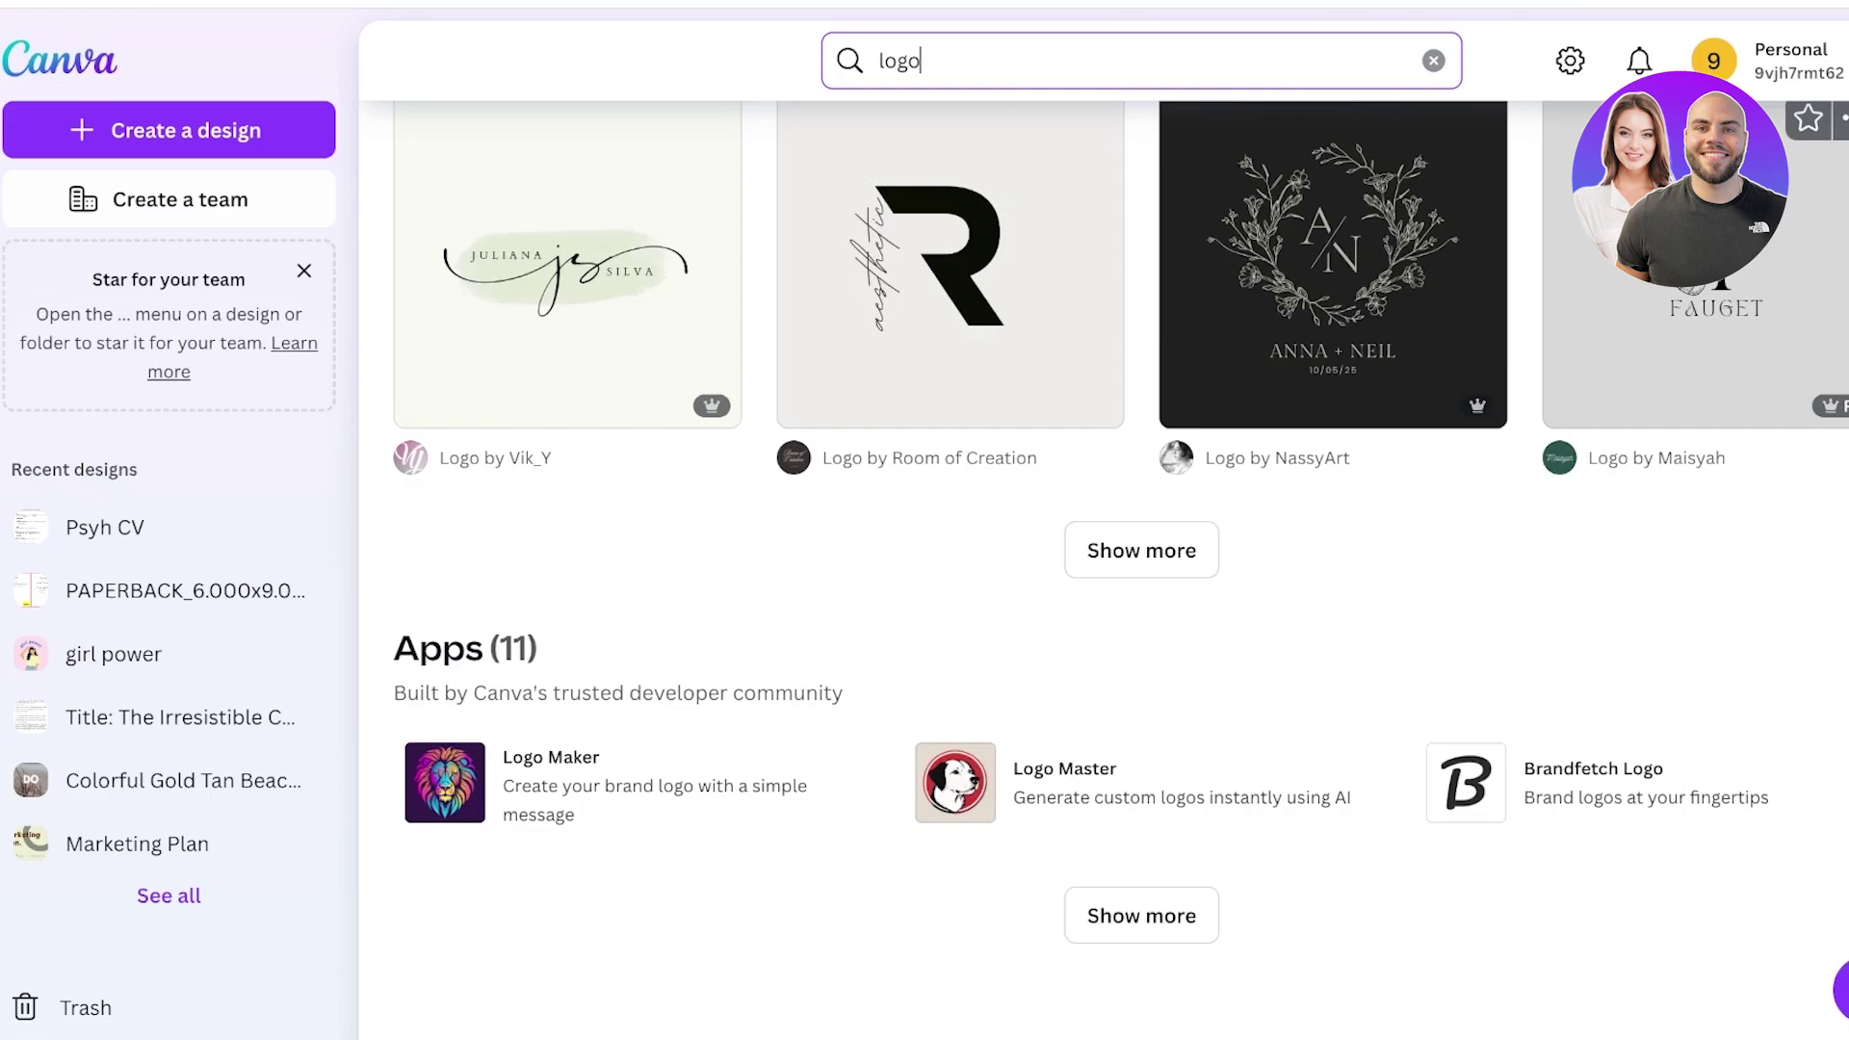
Step: Load more results of the "logo" search and browse the additional templates
{"action": "left_click", "coordinate": [1141, 550]}
{"action": "scroll", "coordinate": [1348, 481], "scroll_direction": "down", "scroll_amount": 5}
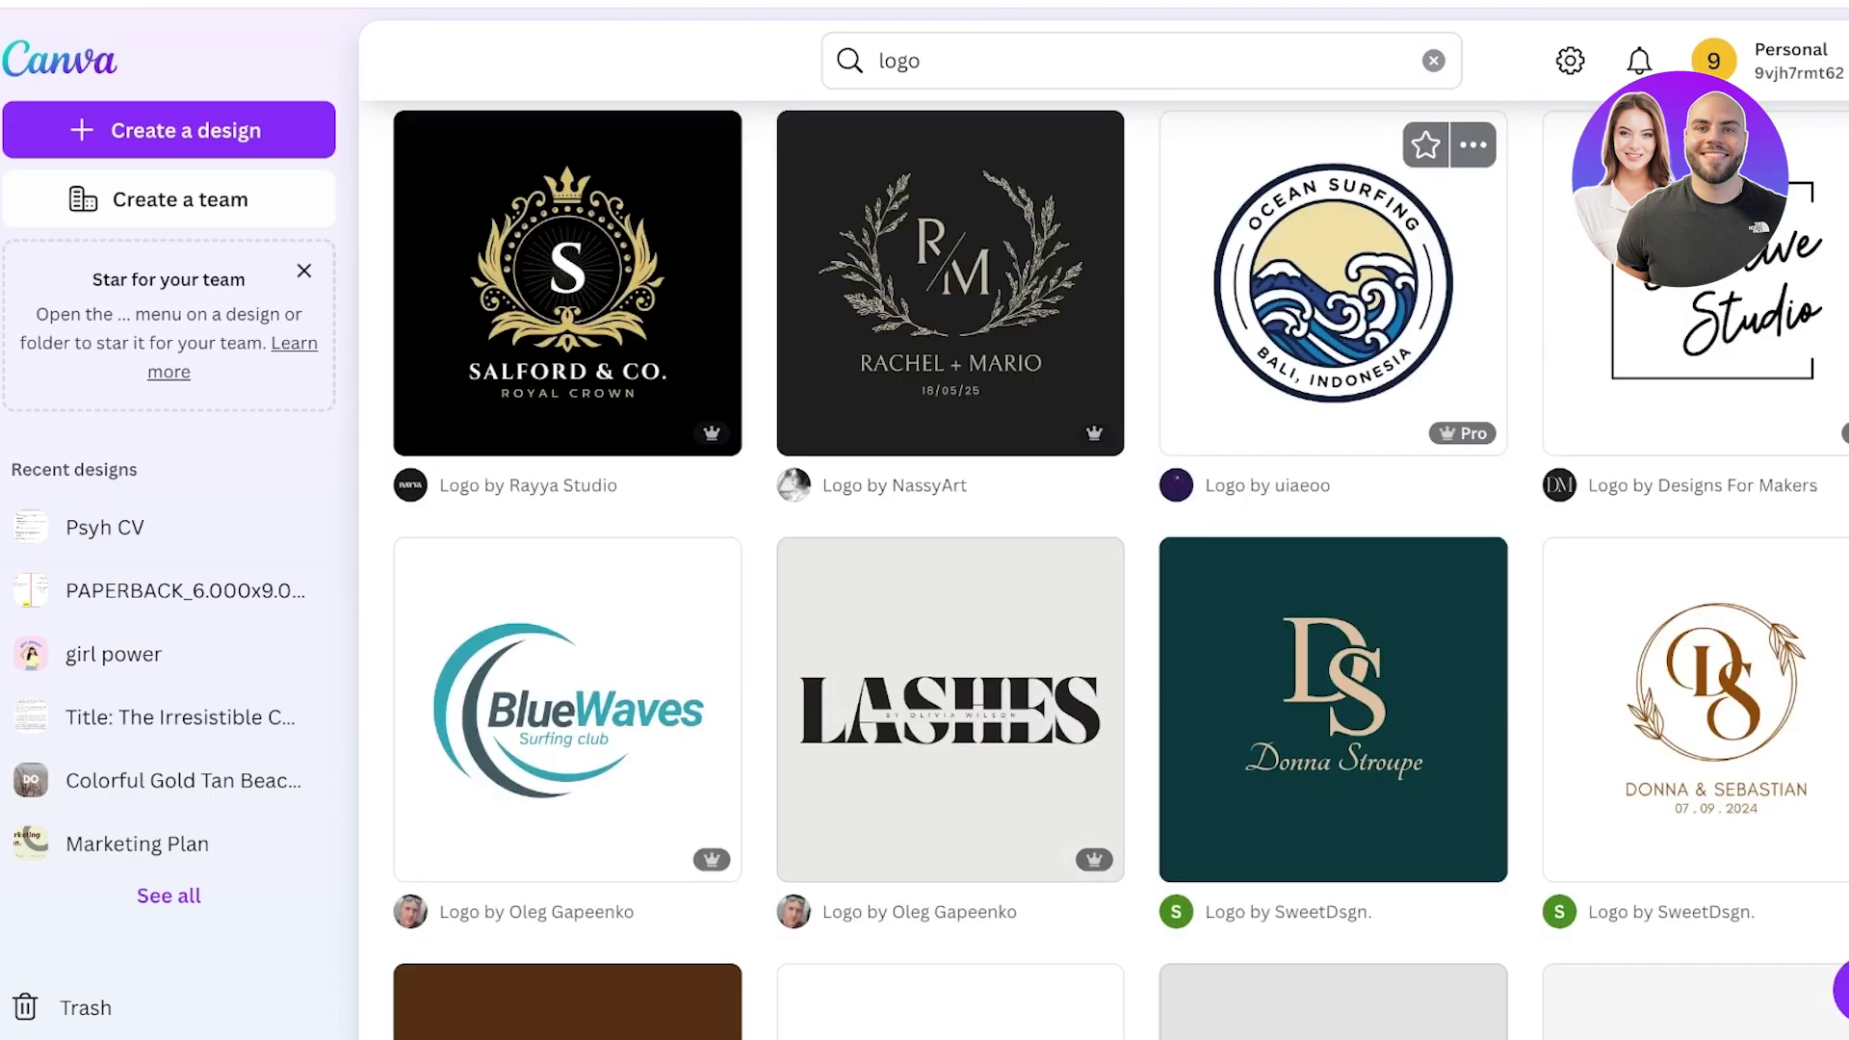
{"action": "scroll", "coordinate": [1117, 568], "scroll_direction": "down", "scroll_amount": 8}
{"action": "scroll", "coordinate": [1117, 568], "scroll_direction": "down", "scroll_amount": 7}
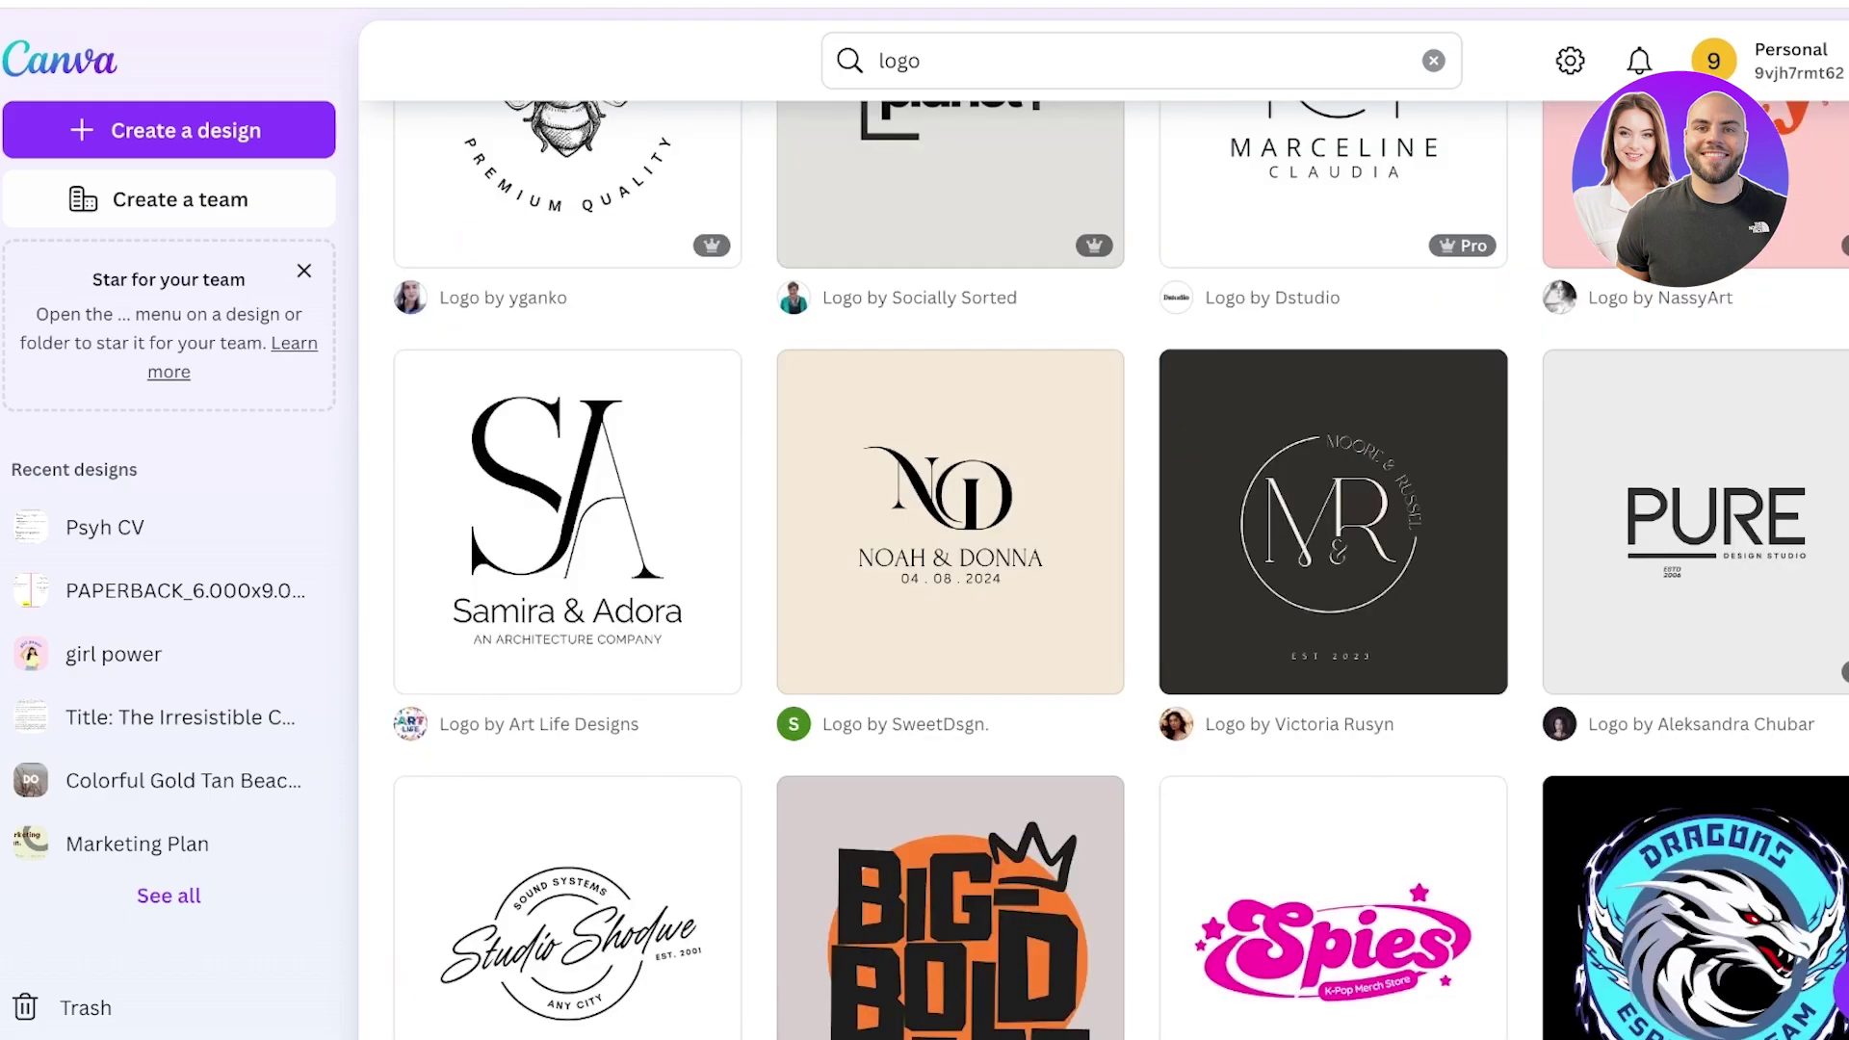
{"action": "scroll", "coordinate": [1117, 569], "scroll_direction": "down", "scroll_amount": 8}
{"action": "scroll", "coordinate": [1117, 568], "scroll_direction": "up", "scroll_amount": 3}
{"action": "scroll", "coordinate": [1156, 540], "scroll_direction": "down", "scroll_amount": 6}
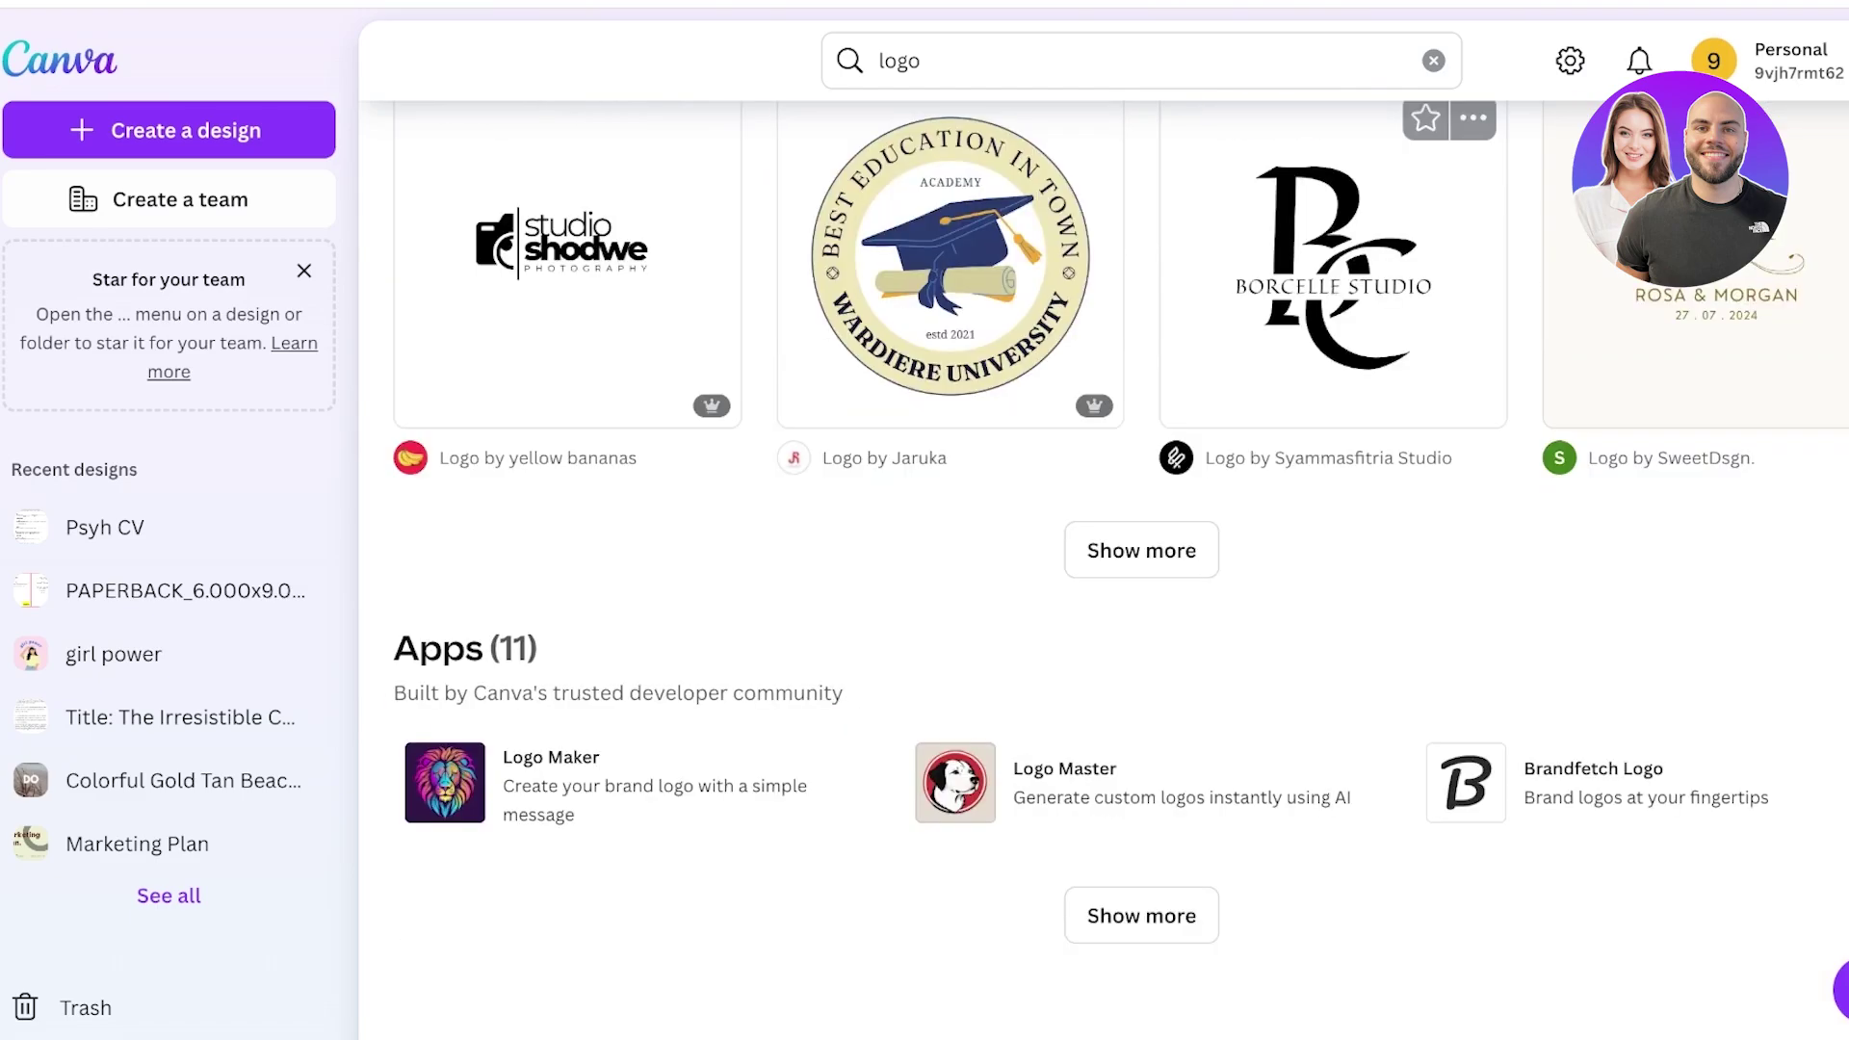
Step: Refine the Canva search to "store logo" and look through the matching templates
{"action": "left_click", "coordinate": [1165, 436]}
{"action": "left_click", "coordinate": [884, 60]}
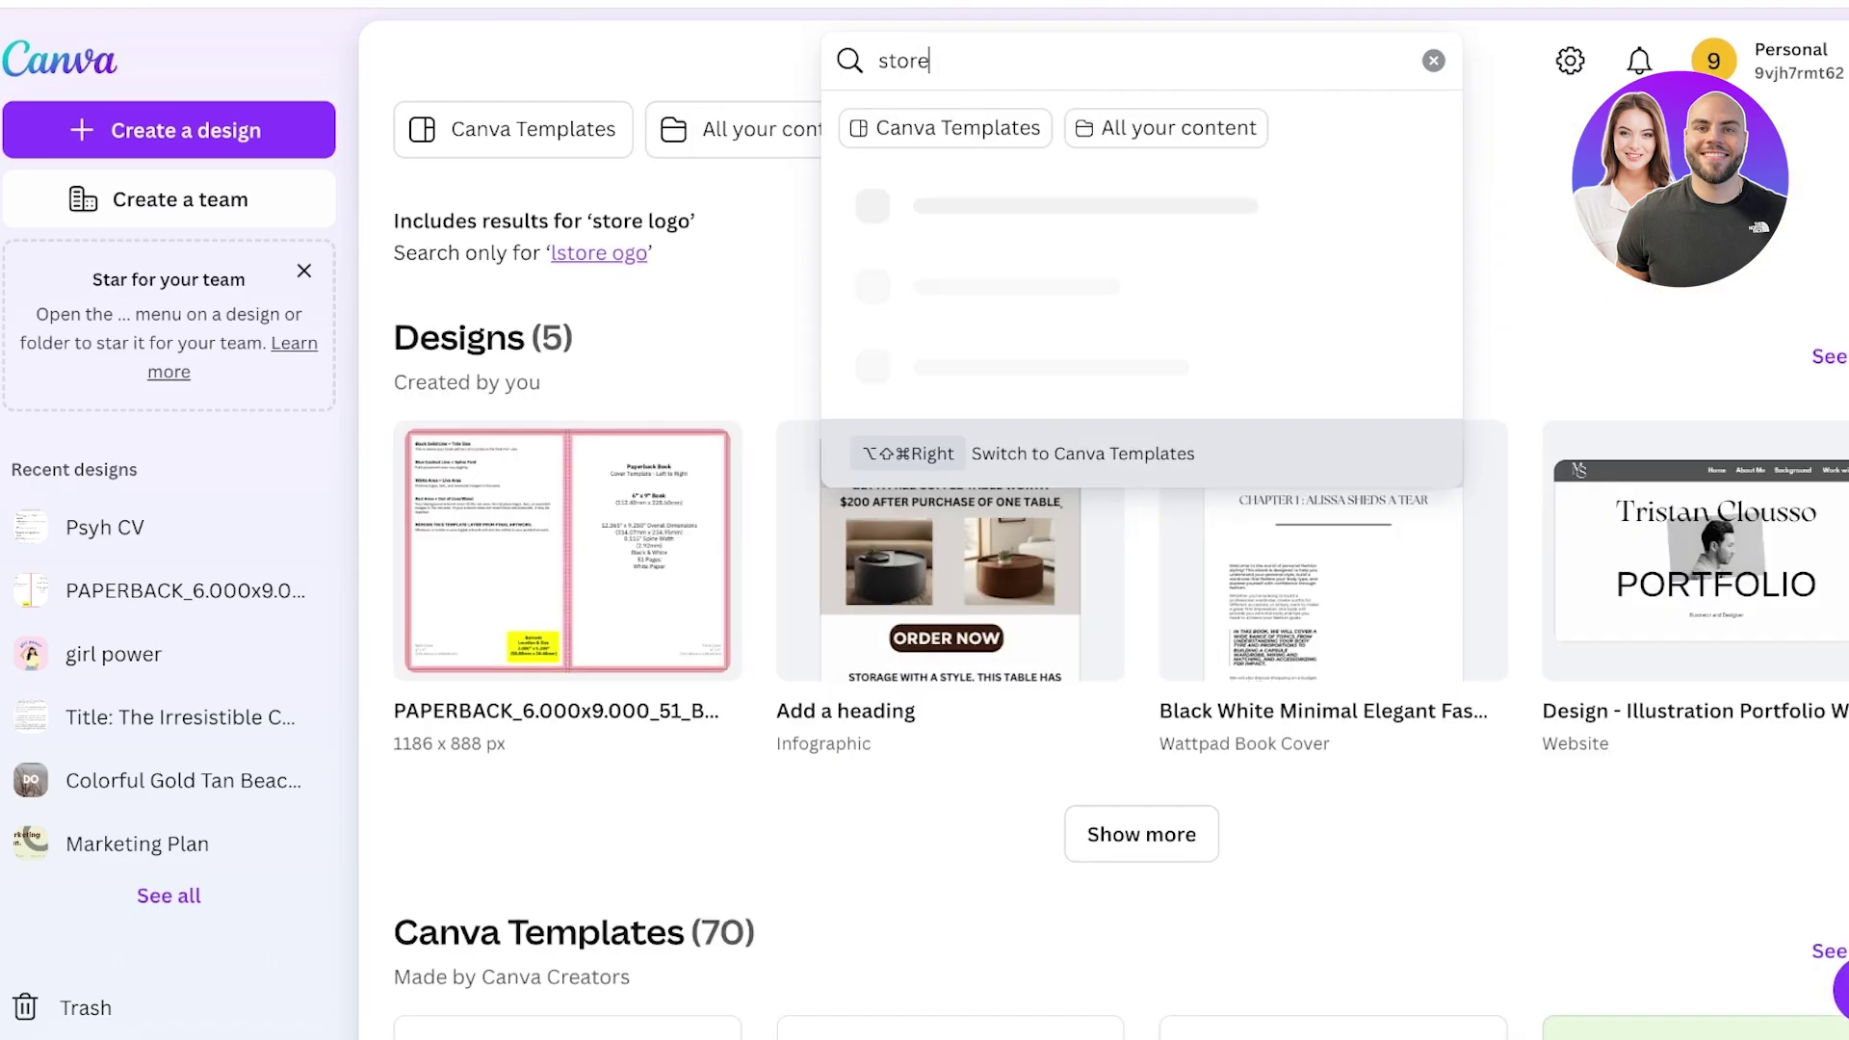
{"action": "type", "text": "ogo"}
{"action": "key", "text": "Return"}
{"action": "scroll", "coordinate": [1117, 568], "scroll_direction": "down", "scroll_amount": 7}
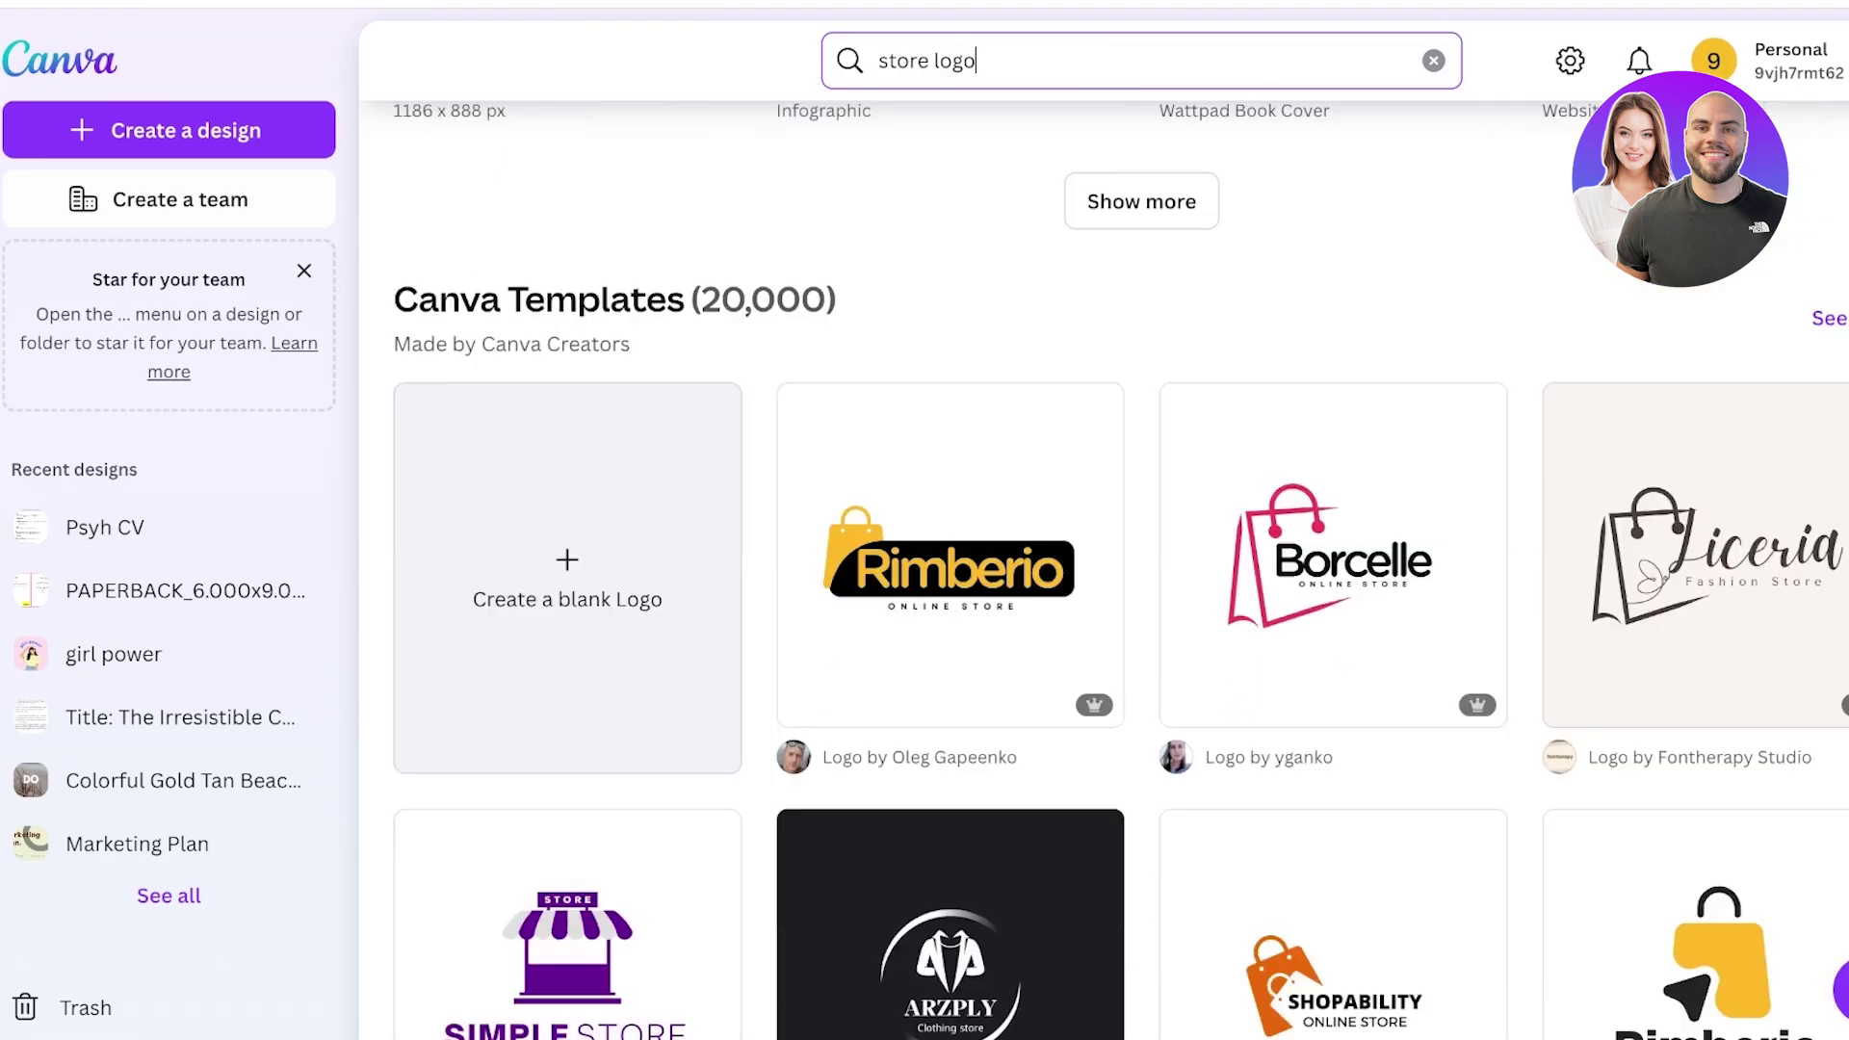
{"action": "scroll", "coordinate": [1117, 568], "scroll_direction": "down", "scroll_amount": 8}
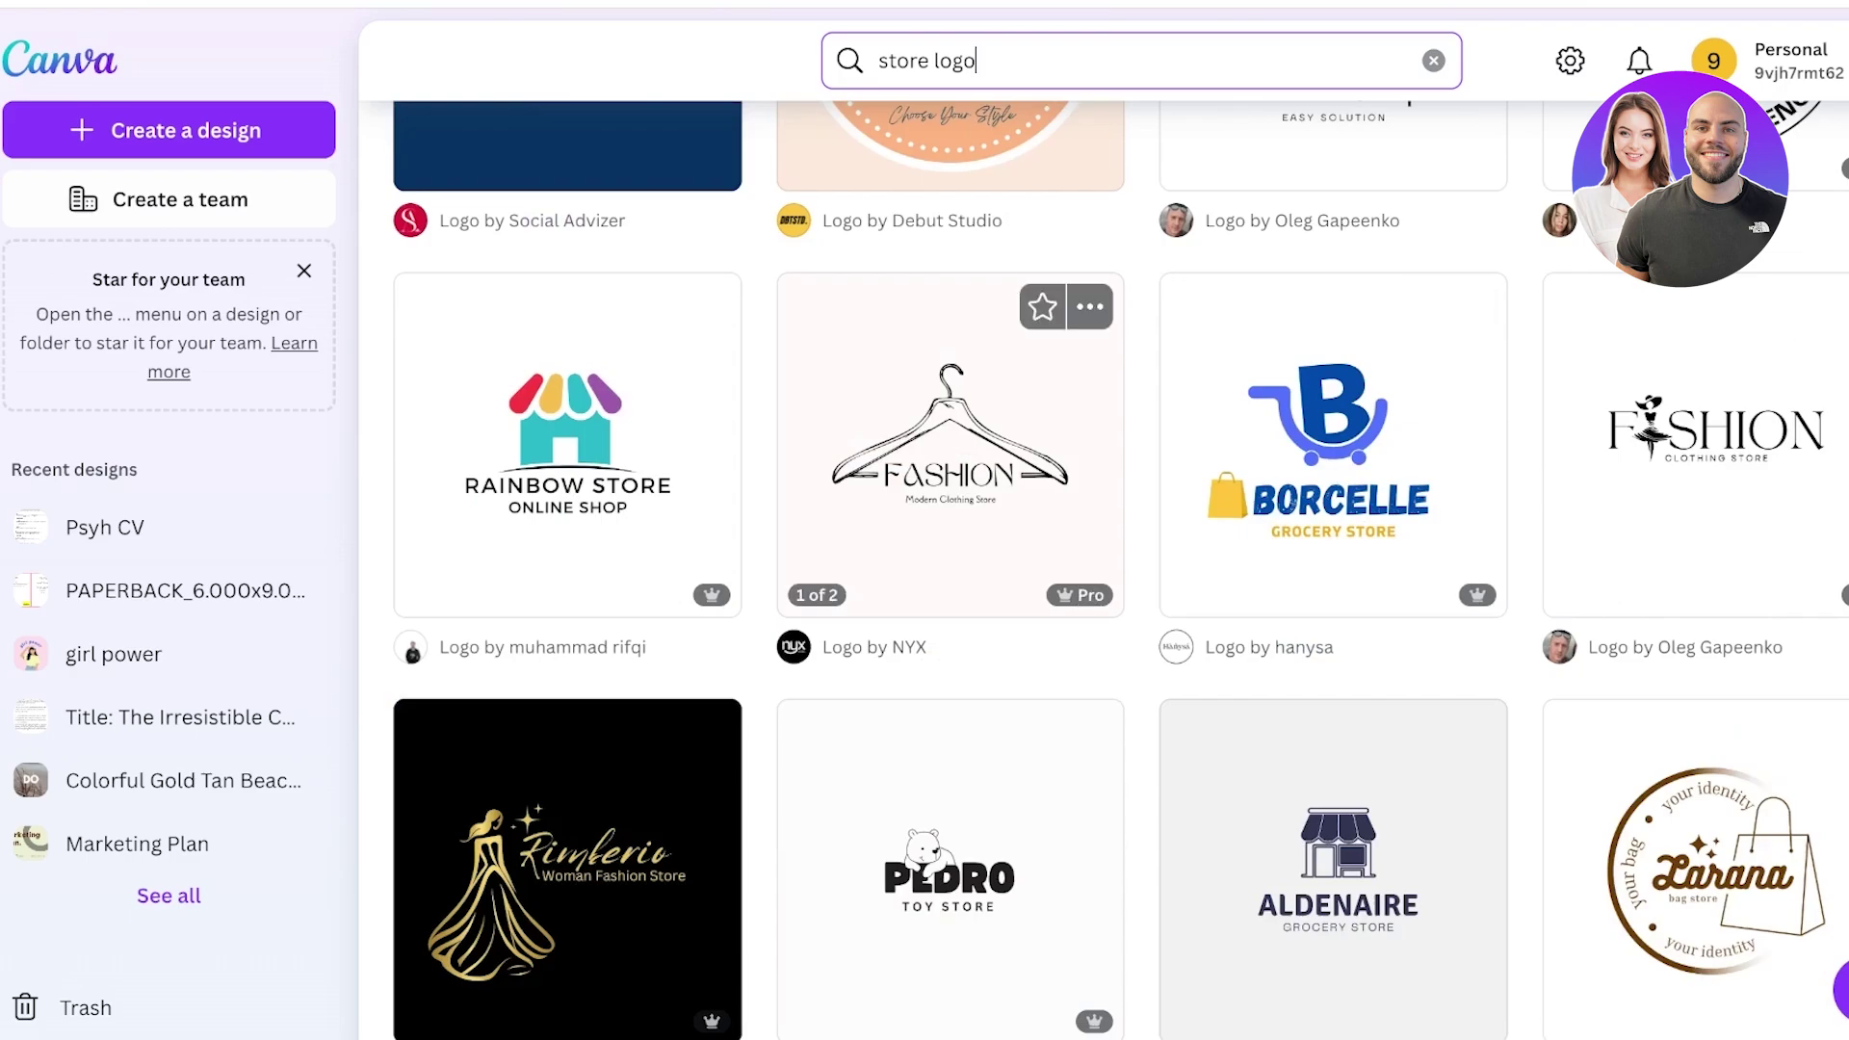
{"action": "scroll", "coordinate": [1117, 569], "scroll_direction": "down", "scroll_amount": 3}
{"action": "scroll", "coordinate": [1120, 569], "scroll_direction": "down", "scroll_amount": 12}
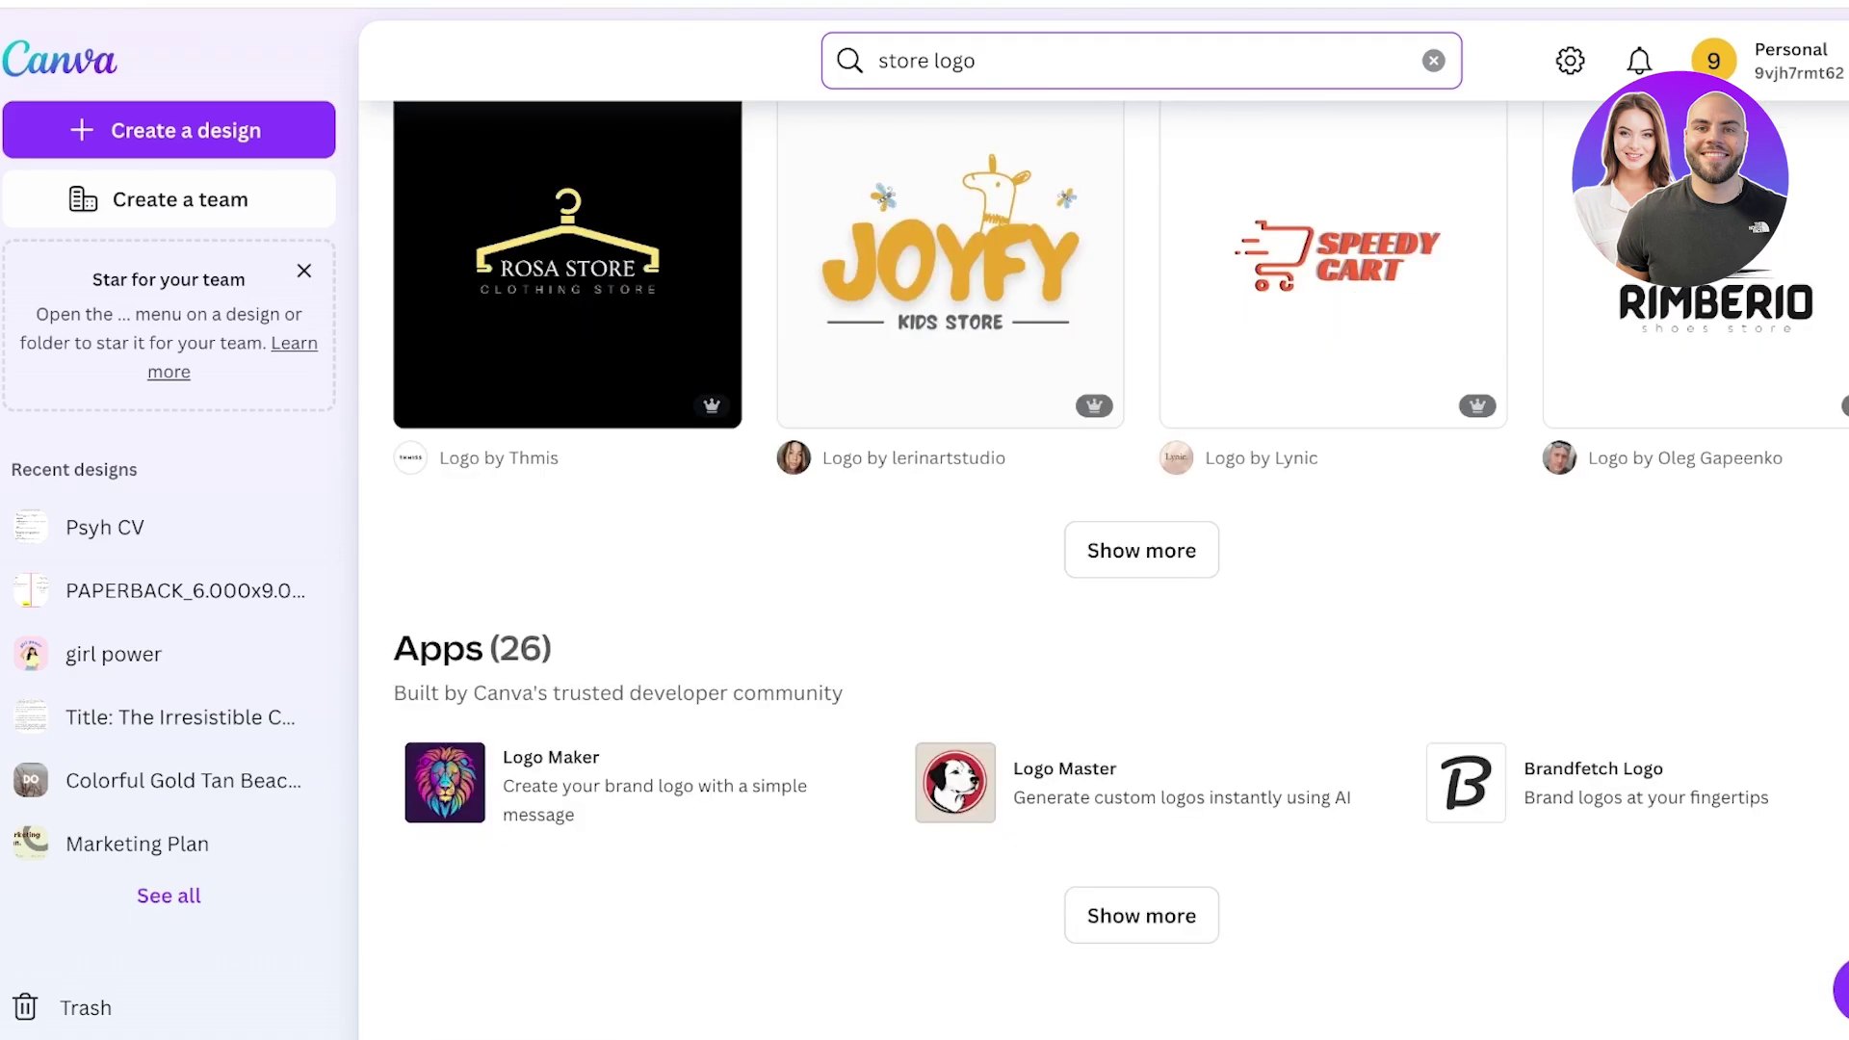
Step: Load more store logo templates and compare the clothing store designs among them
{"action": "left_click", "coordinate": [1142, 549]}
{"action": "scroll", "coordinate": [1281, 674], "scroll_direction": "down", "scroll_amount": 8}
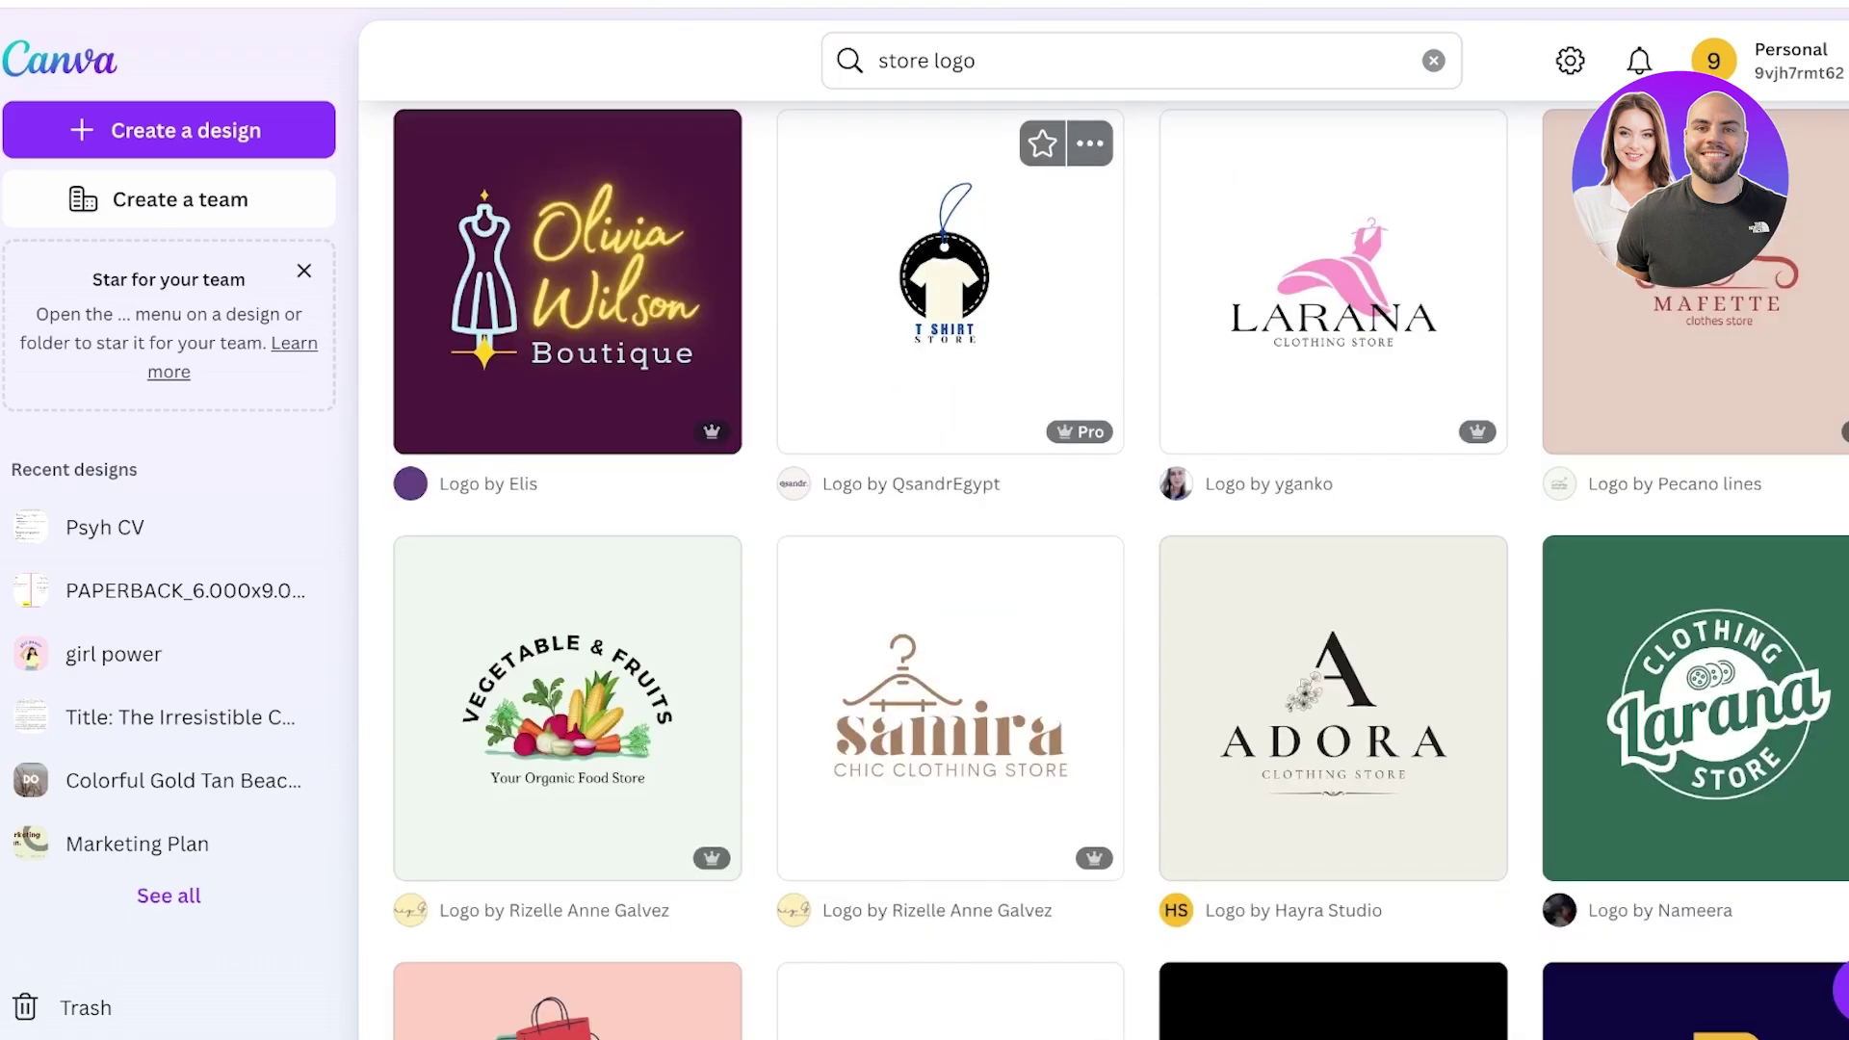
{"action": "scroll", "coordinate": [1117, 569], "scroll_direction": "down", "scroll_amount": 3}
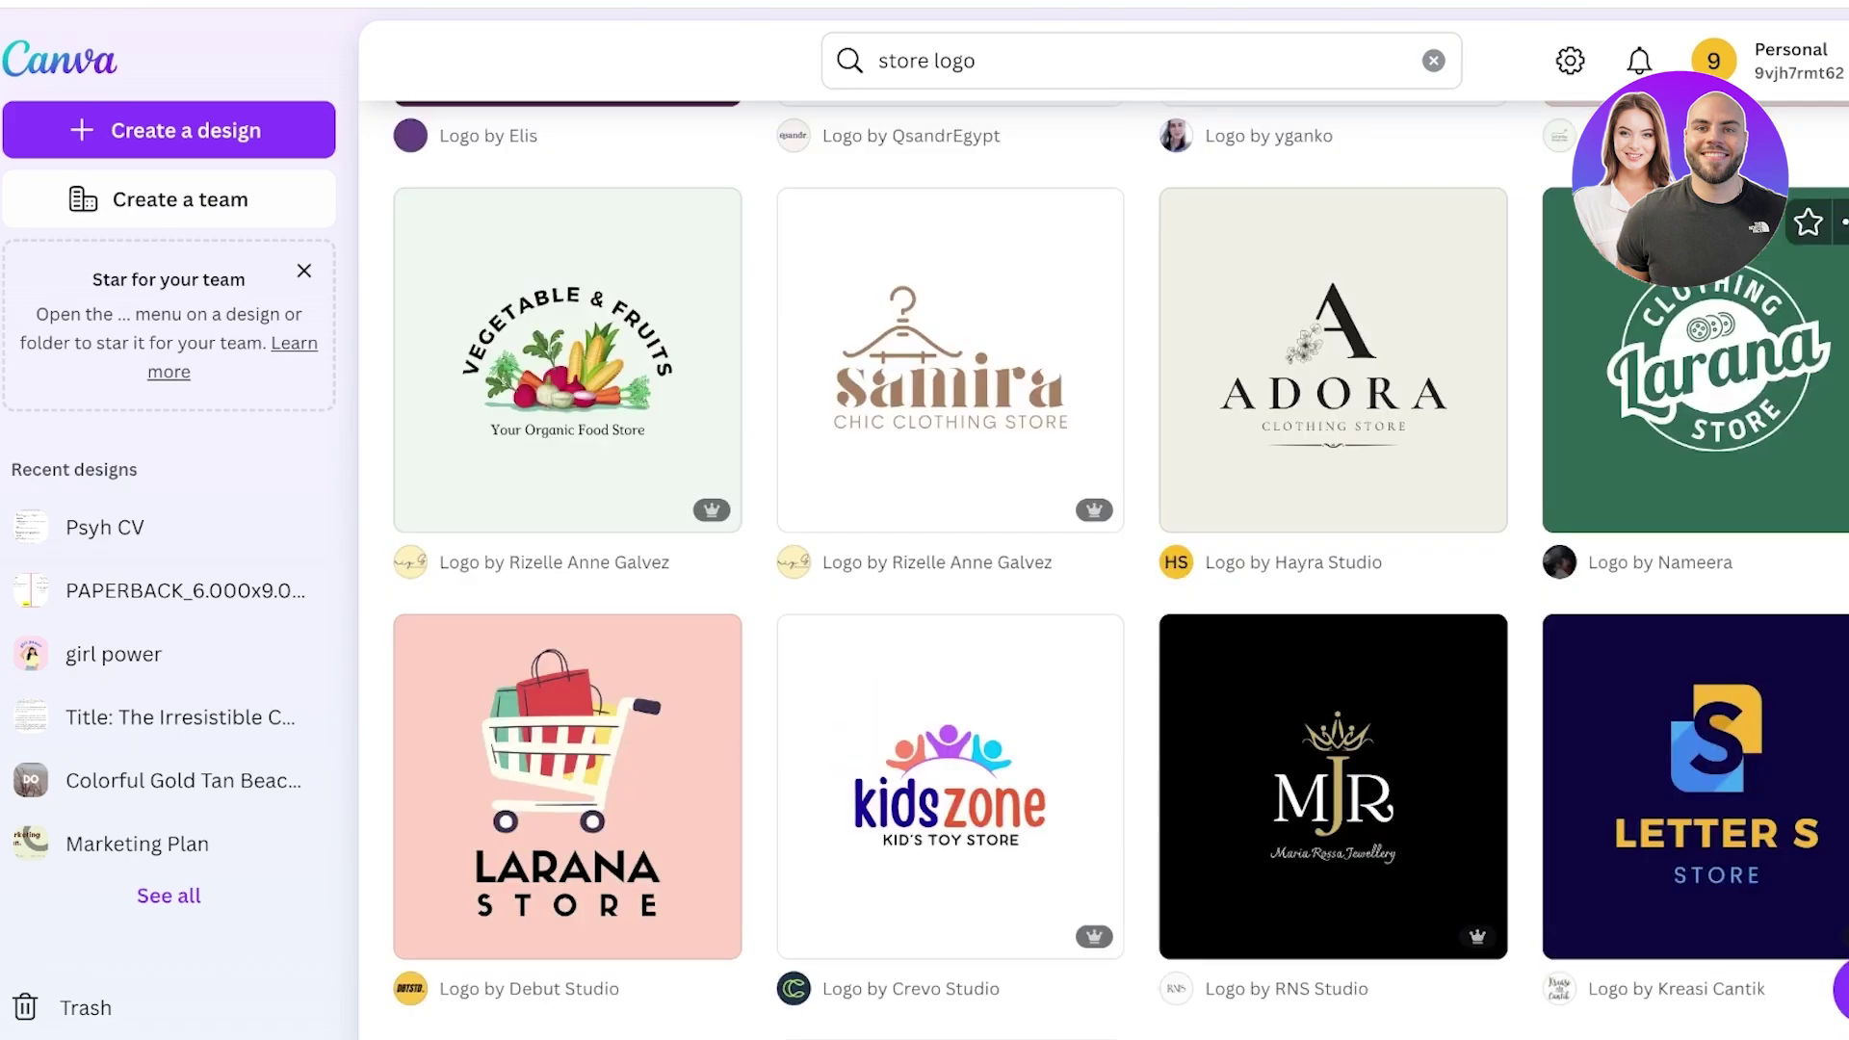
{"action": "scroll", "coordinate": [953, 337], "scroll_direction": "down", "scroll_amount": 1}
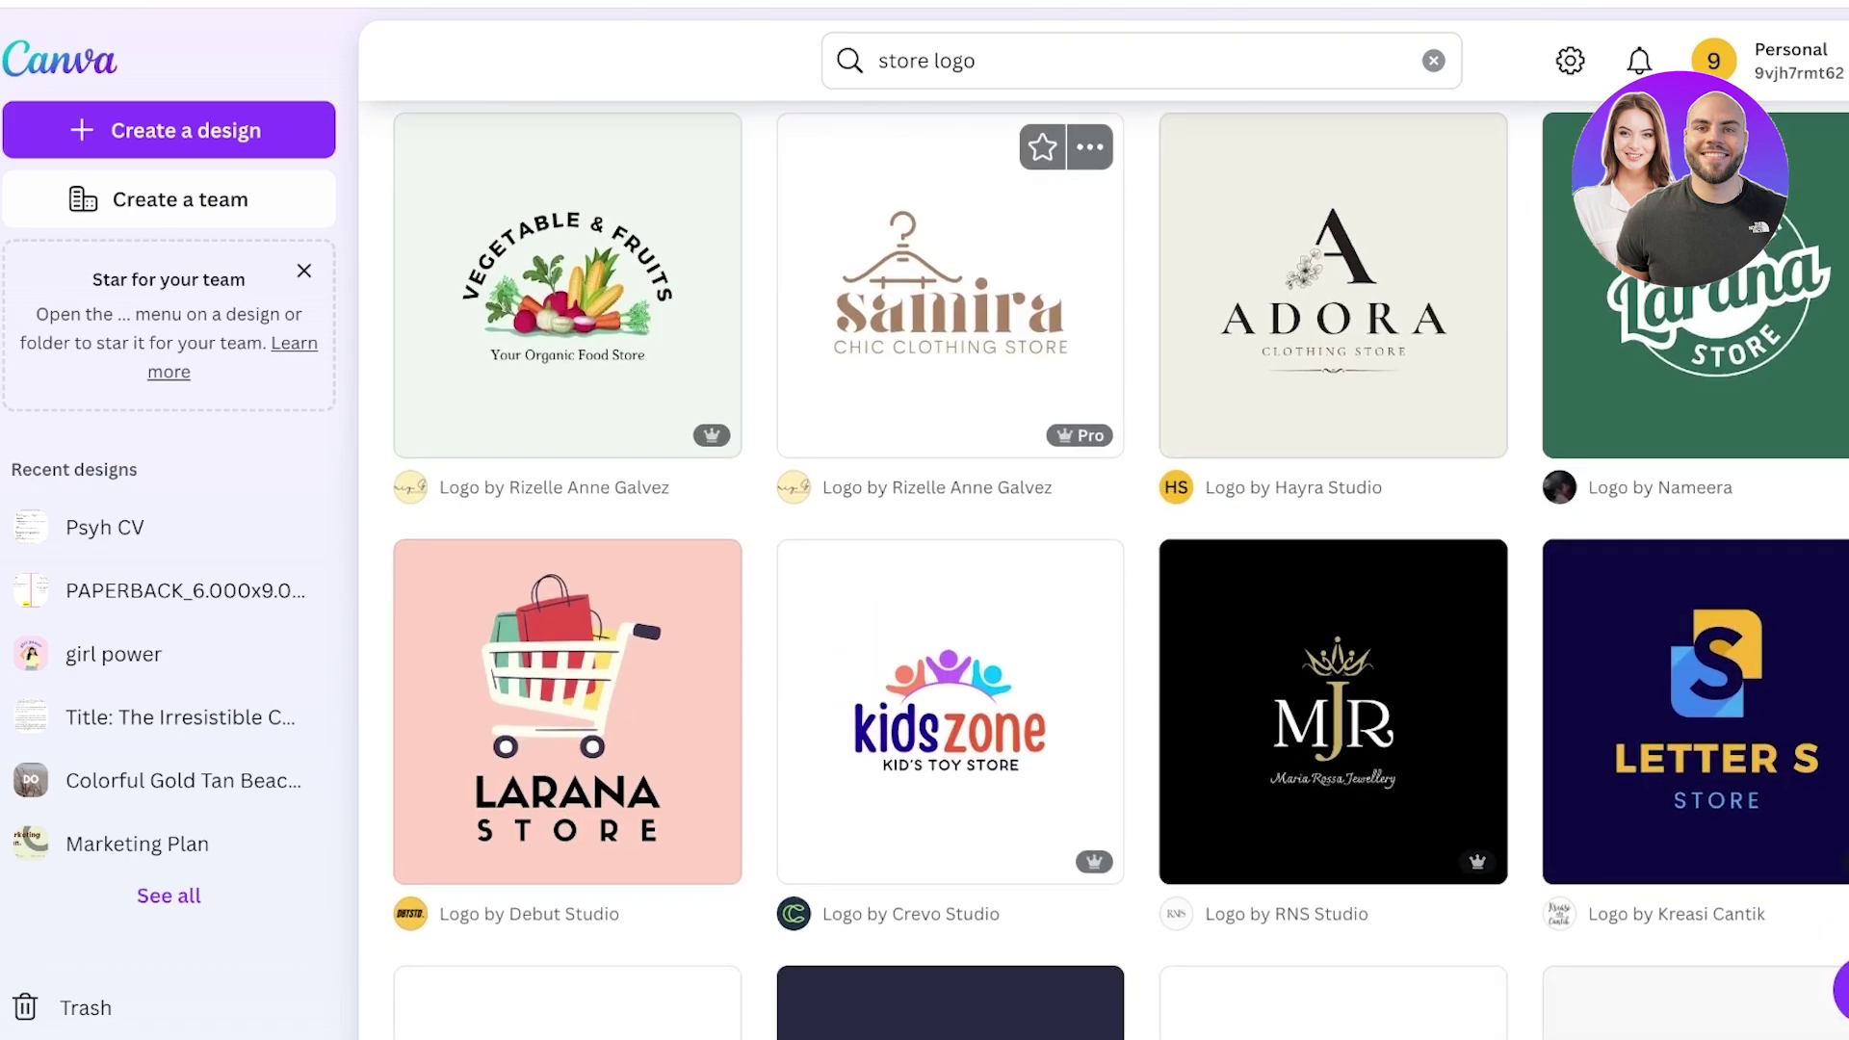
{"action": "scroll", "coordinate": [1333, 337], "scroll_direction": "down", "scroll_amount": 8}
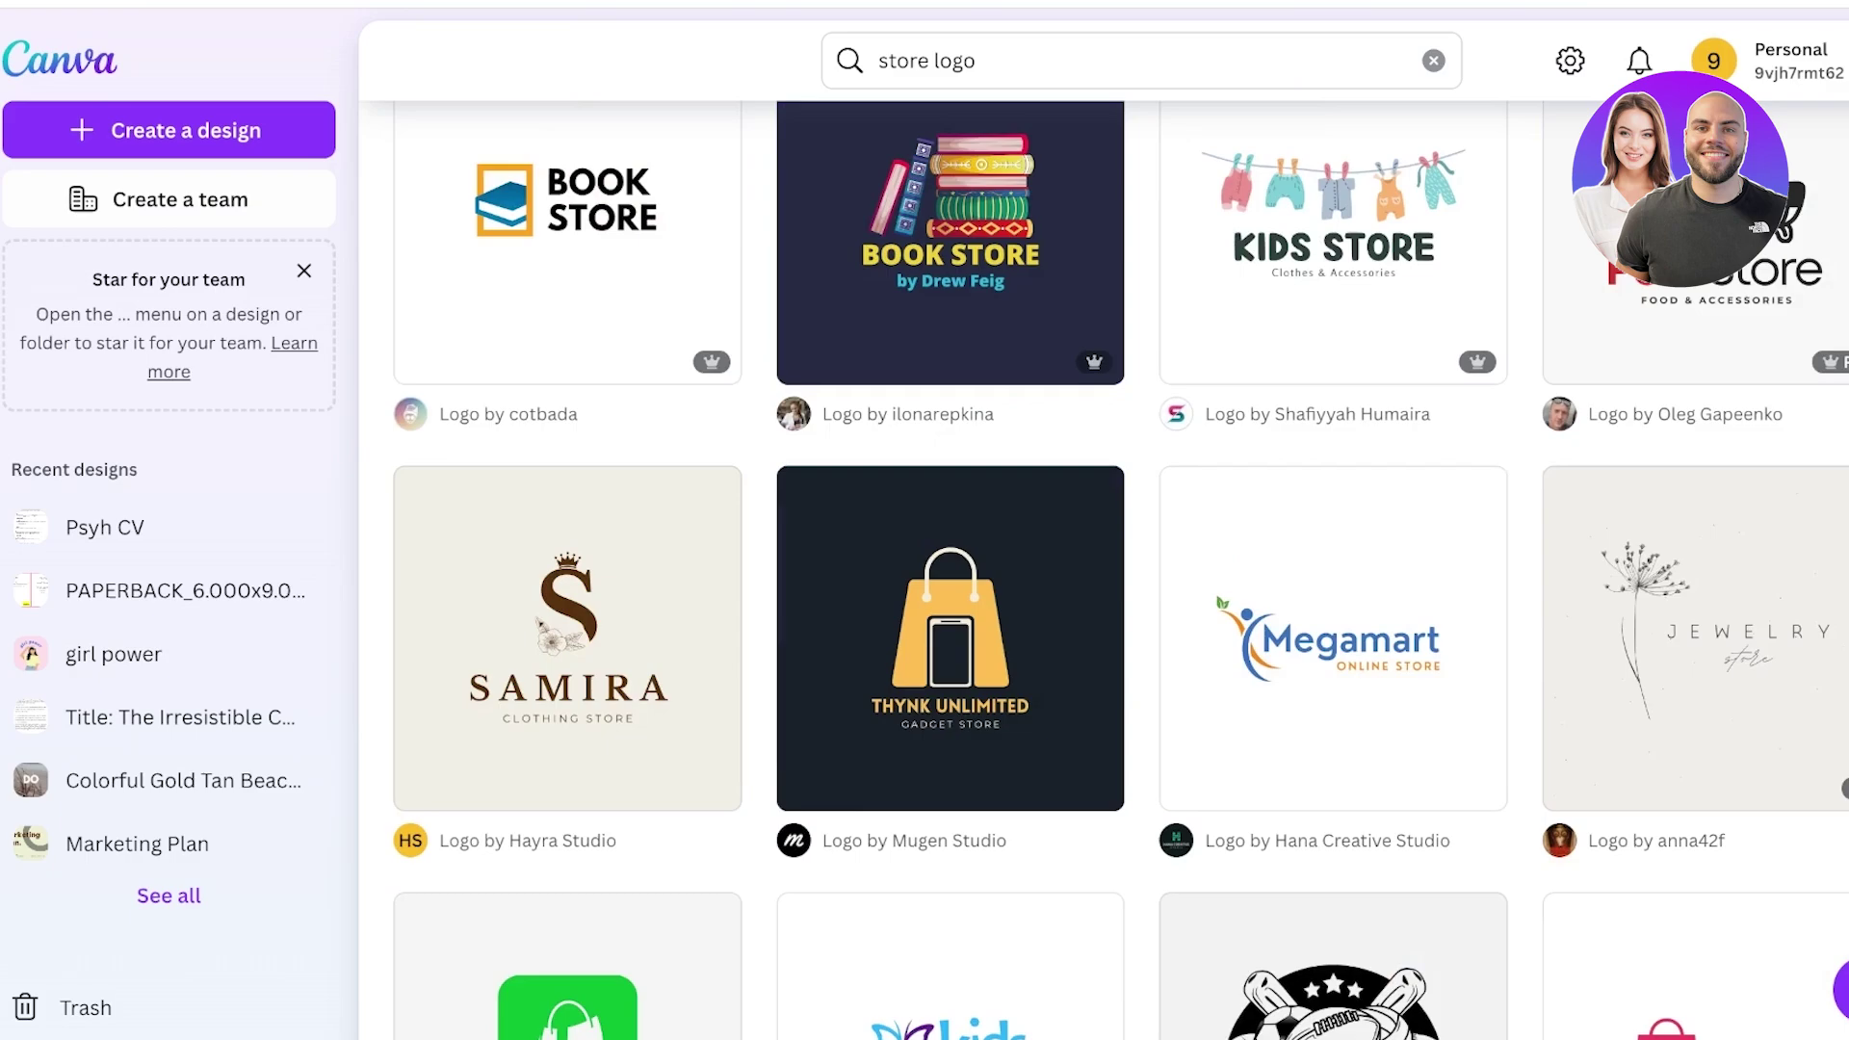
{"action": "scroll", "coordinate": [1334, 482], "scroll_direction": "down", "scroll_amount": 8}
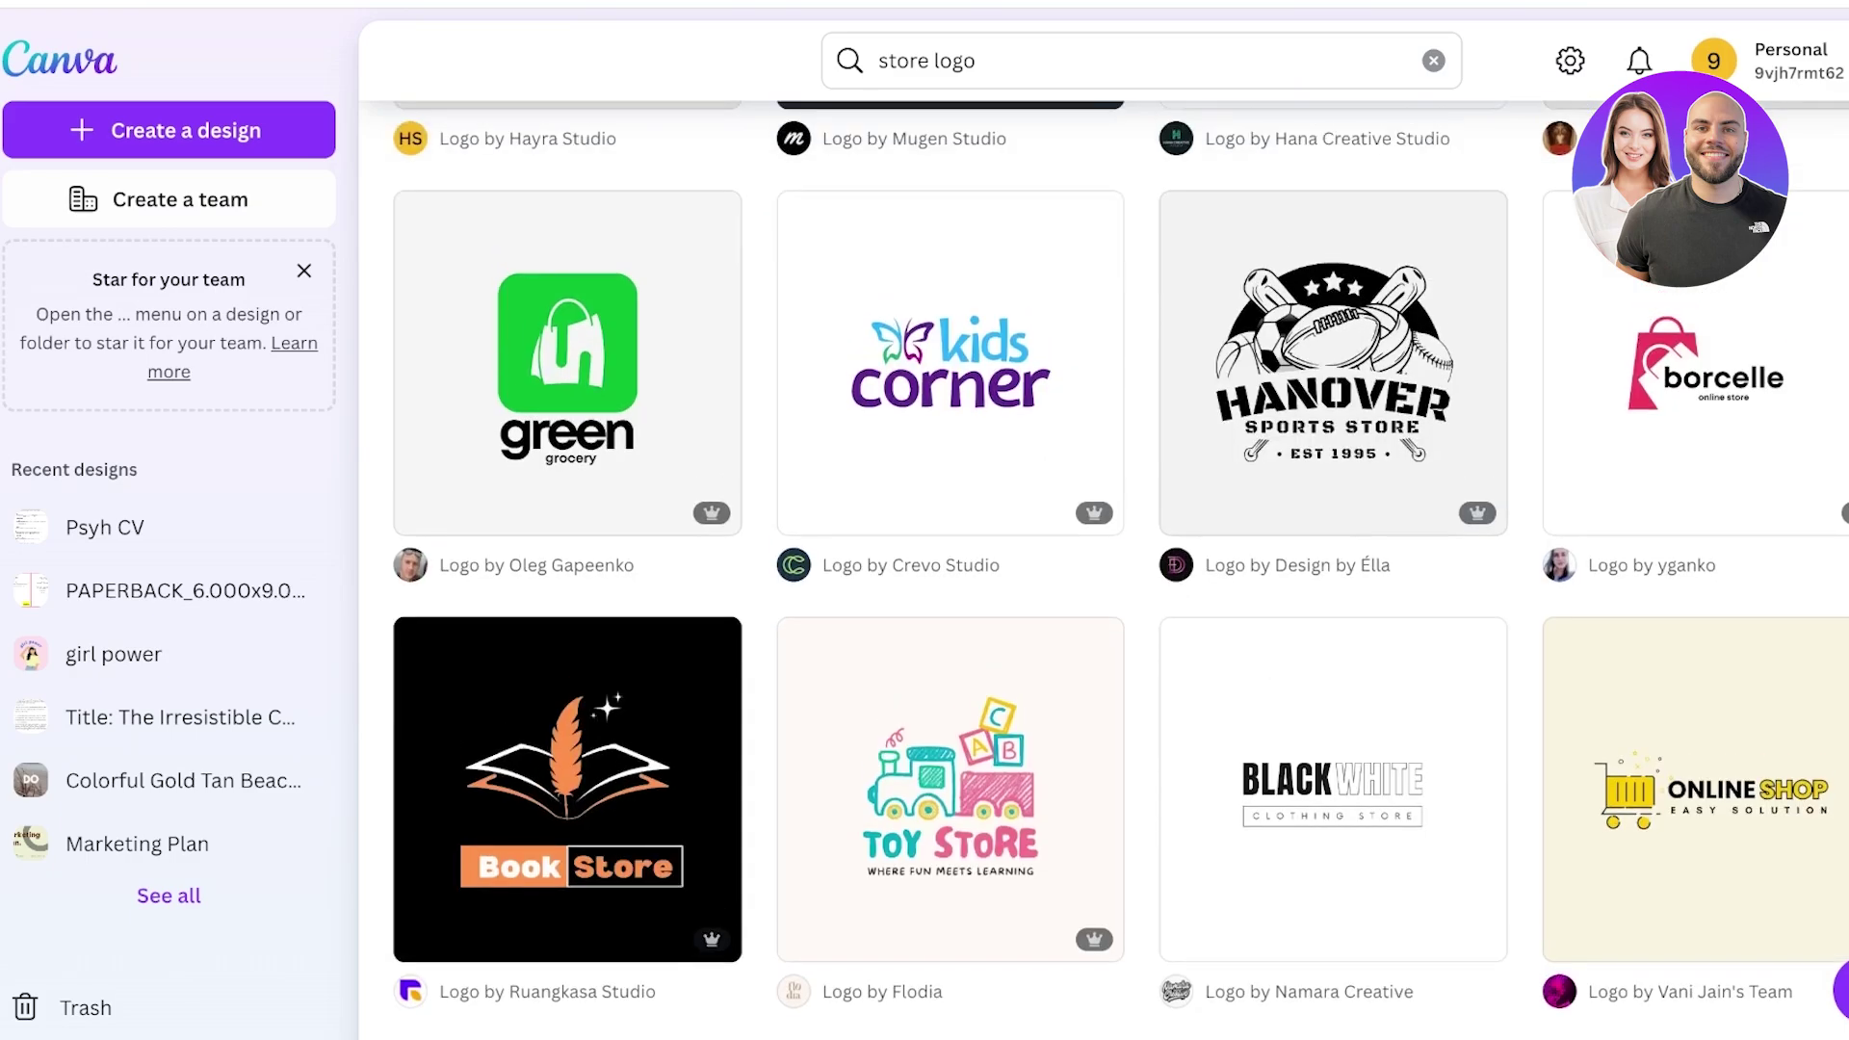
{"action": "scroll", "coordinate": [1333, 482], "scroll_direction": "up", "scroll_amount": 8}
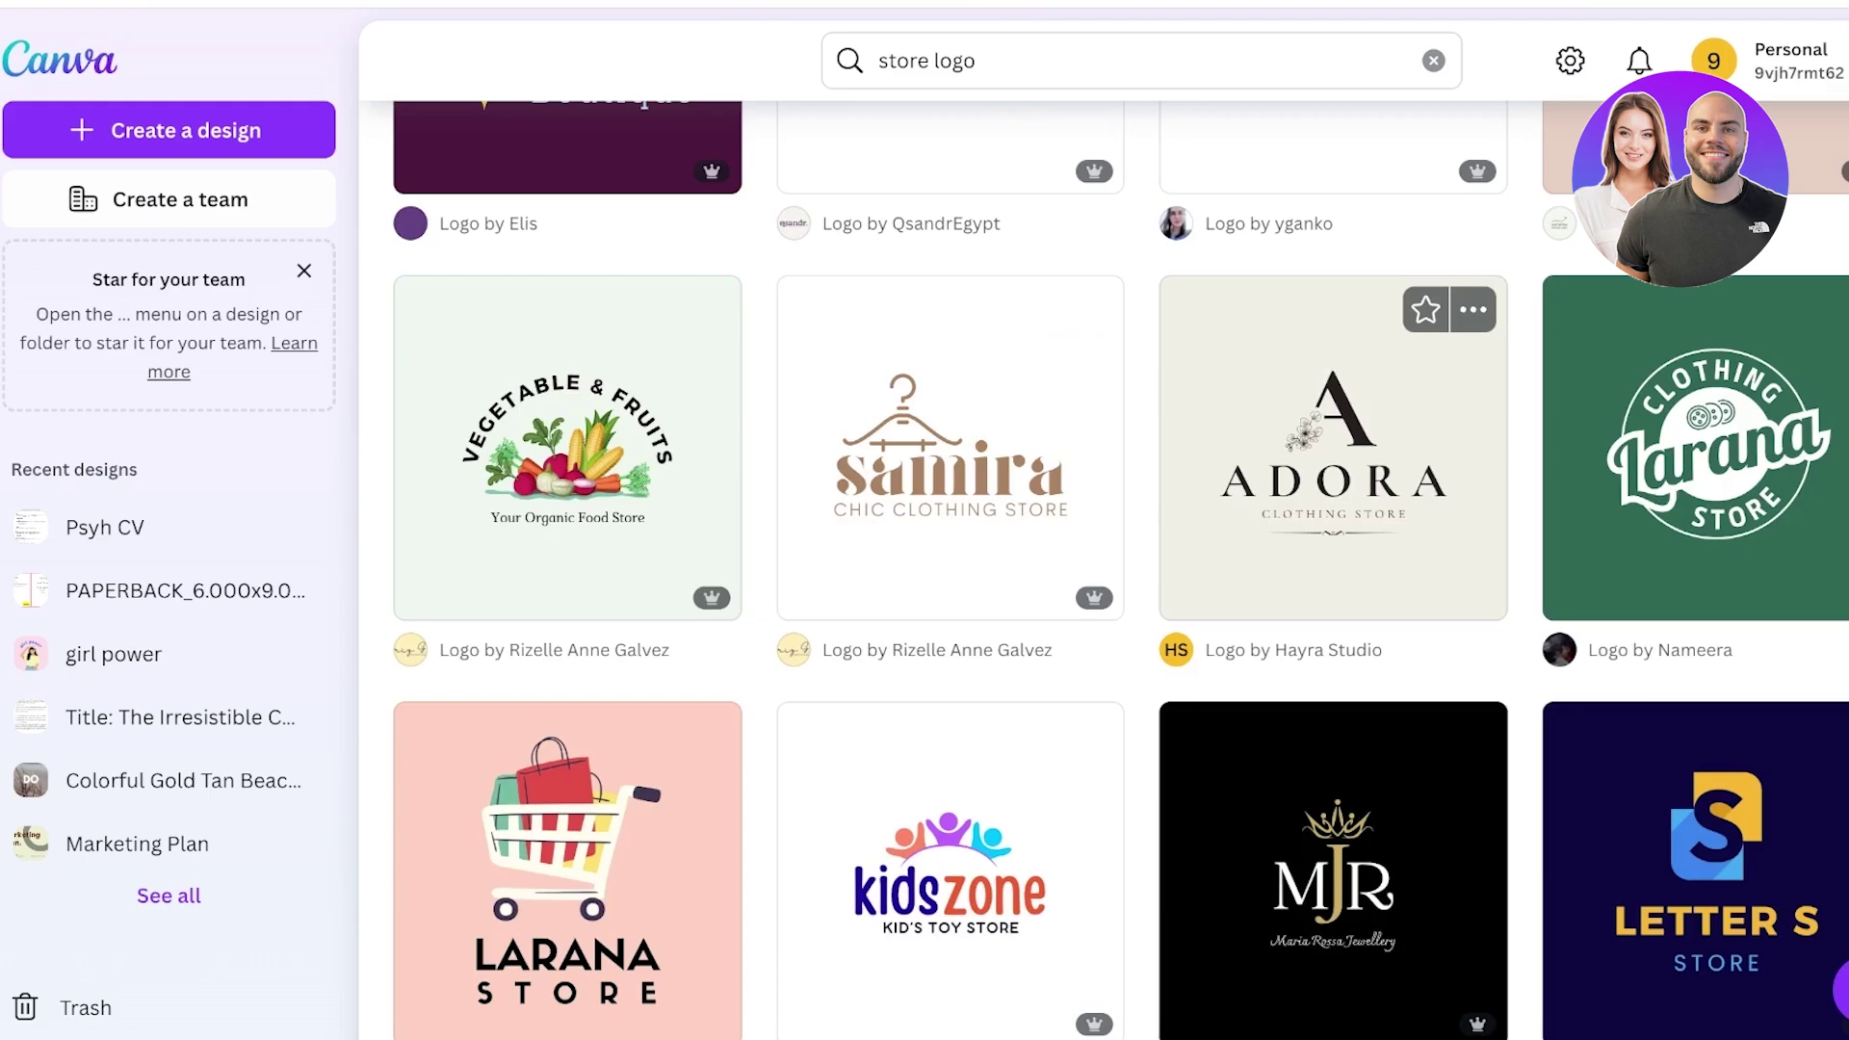
Step: Open the Adora clothing store logo template, and from its similar designs open the Samira Fashion logo template
{"action": "left_click", "coordinate": [1334, 448]}
{"action": "scroll", "coordinate": [1334, 447], "scroll_direction": "down", "scroll_amount": 2}
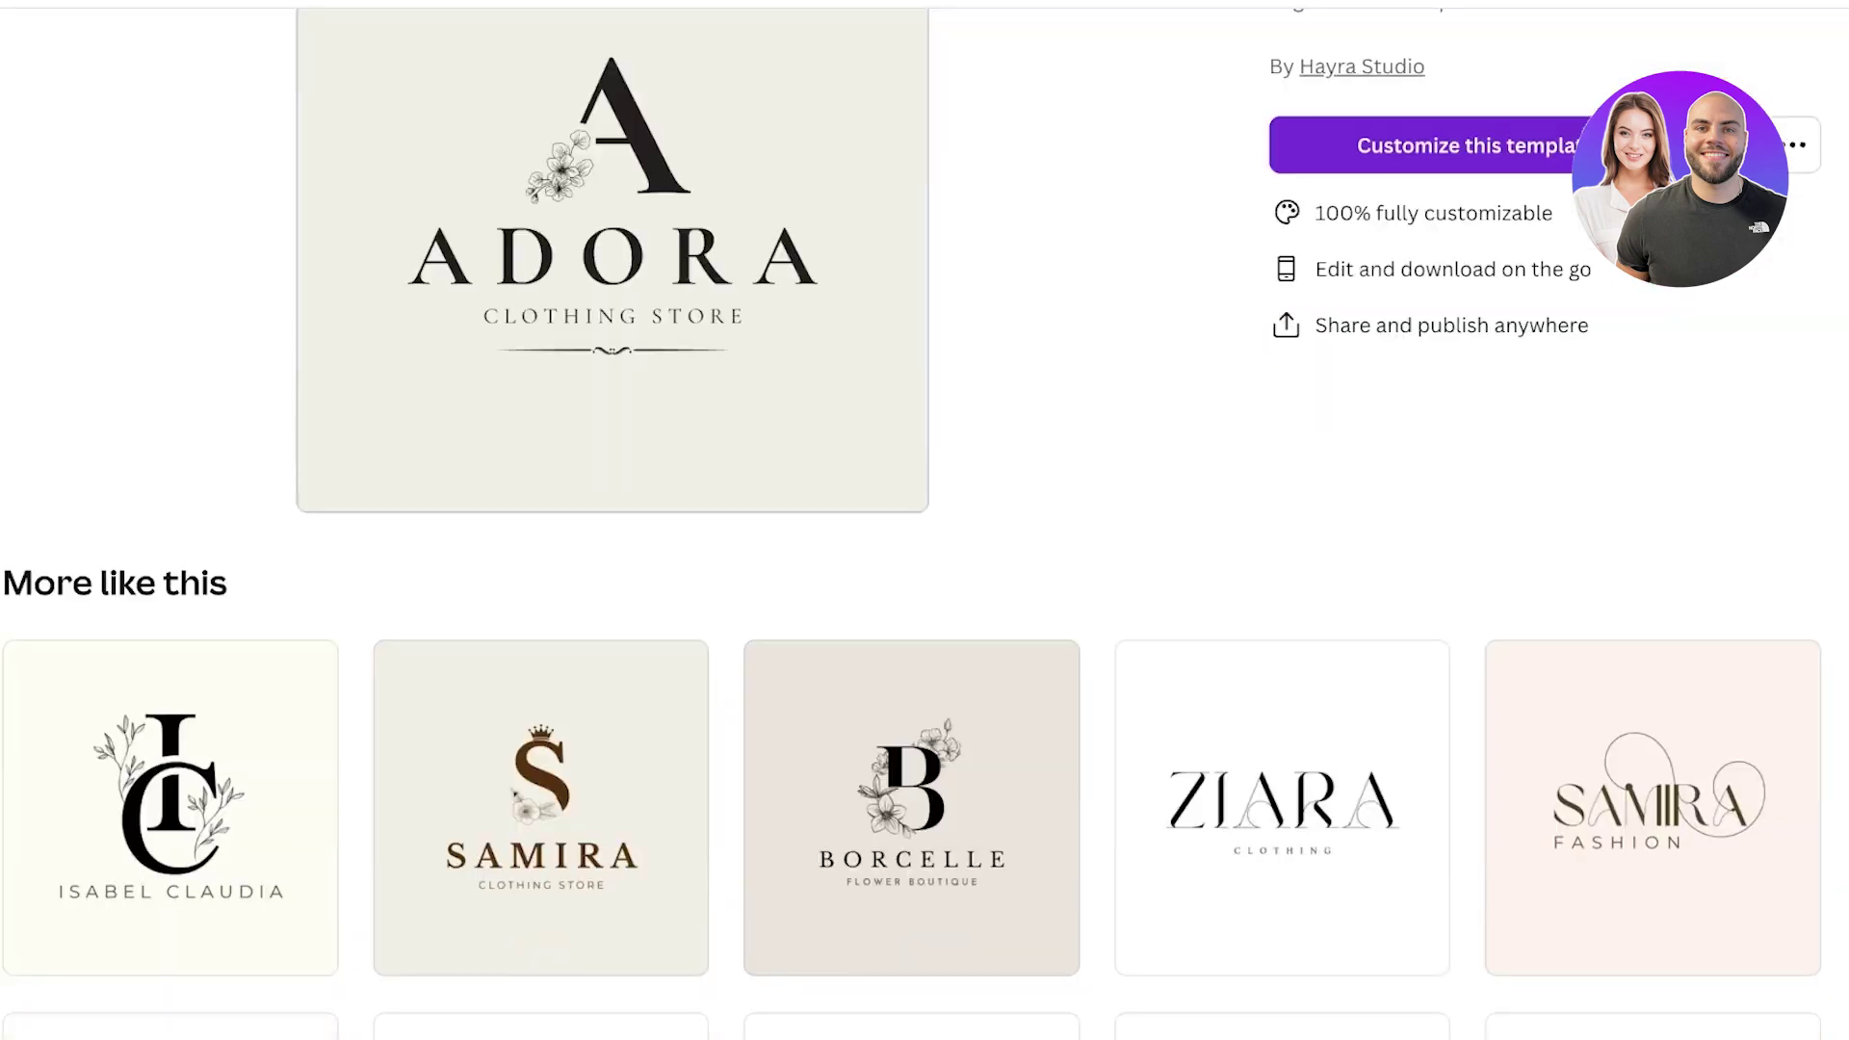
{"action": "scroll", "coordinate": [1637, 578], "scroll_direction": "down", "scroll_amount": 3}
{"action": "left_click", "coordinate": [1653, 545]}
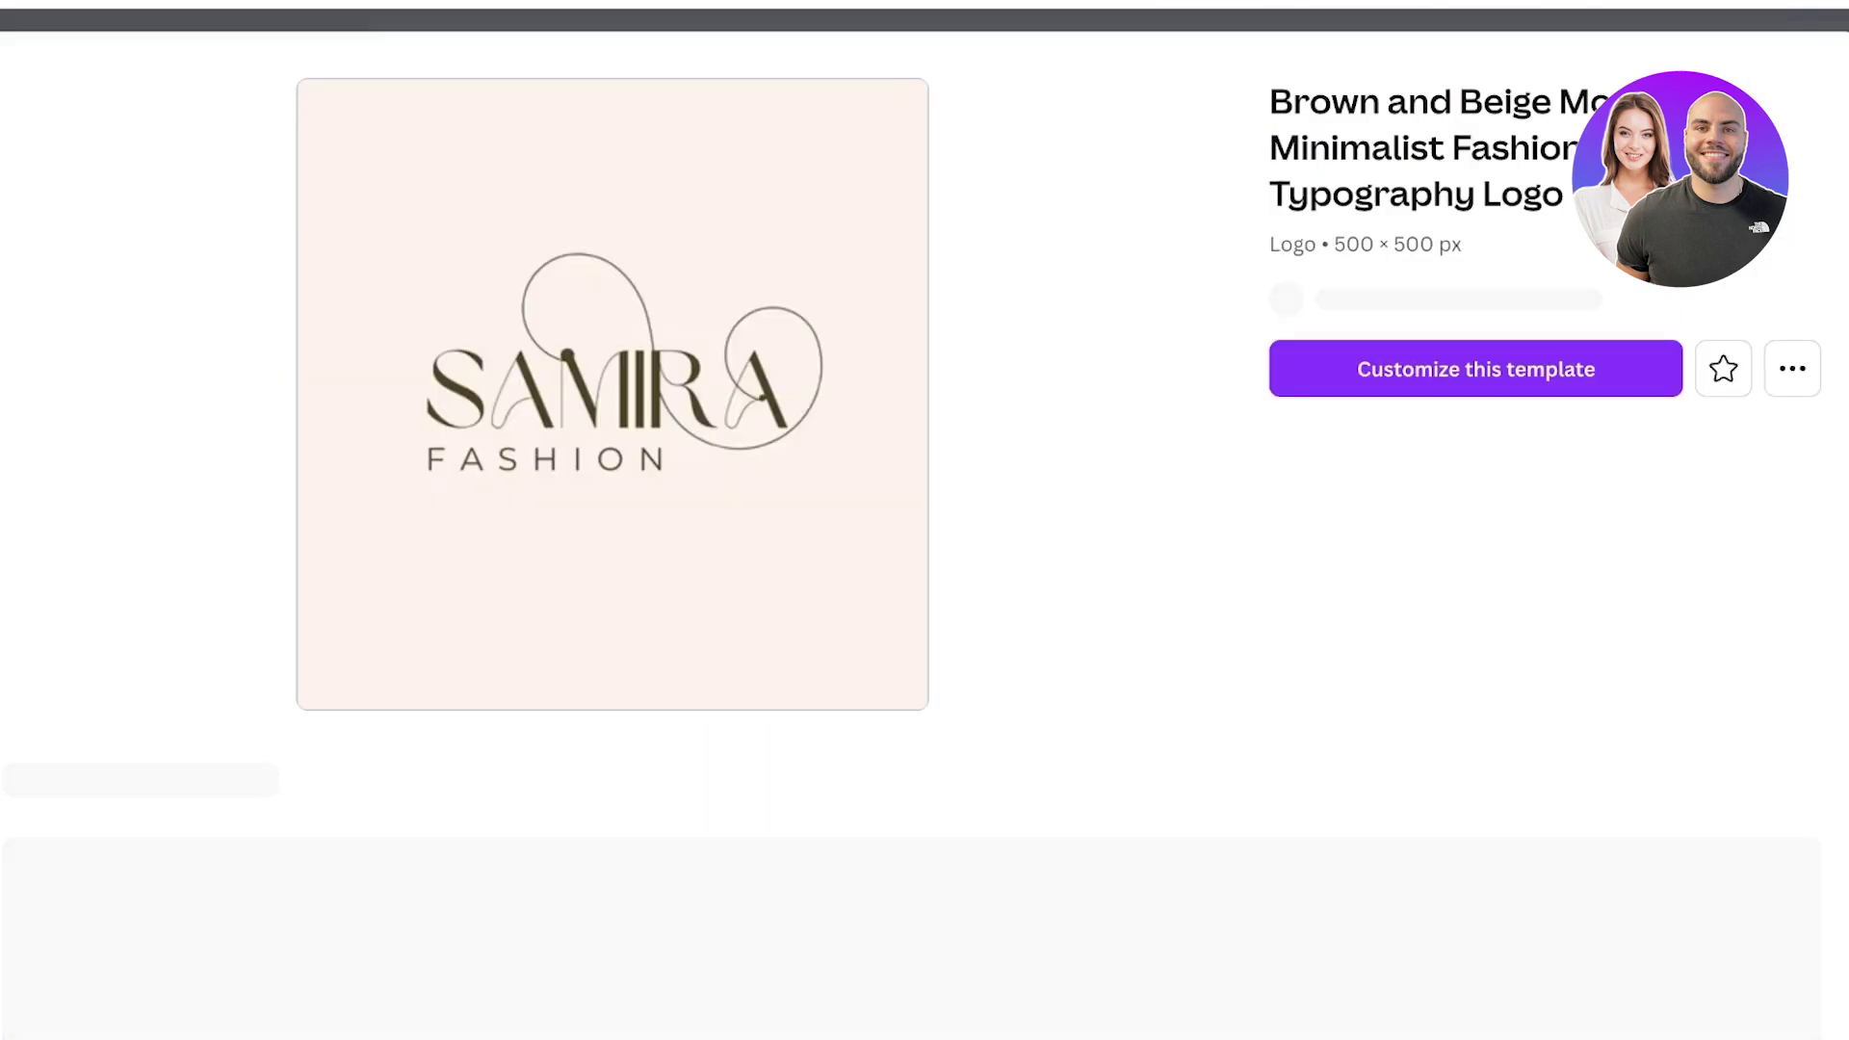
Step: Open the Samira Fashion logo template for customization and replace its SAMIRA text with SPENCER
{"action": "left_click", "coordinate": [1473, 367]}
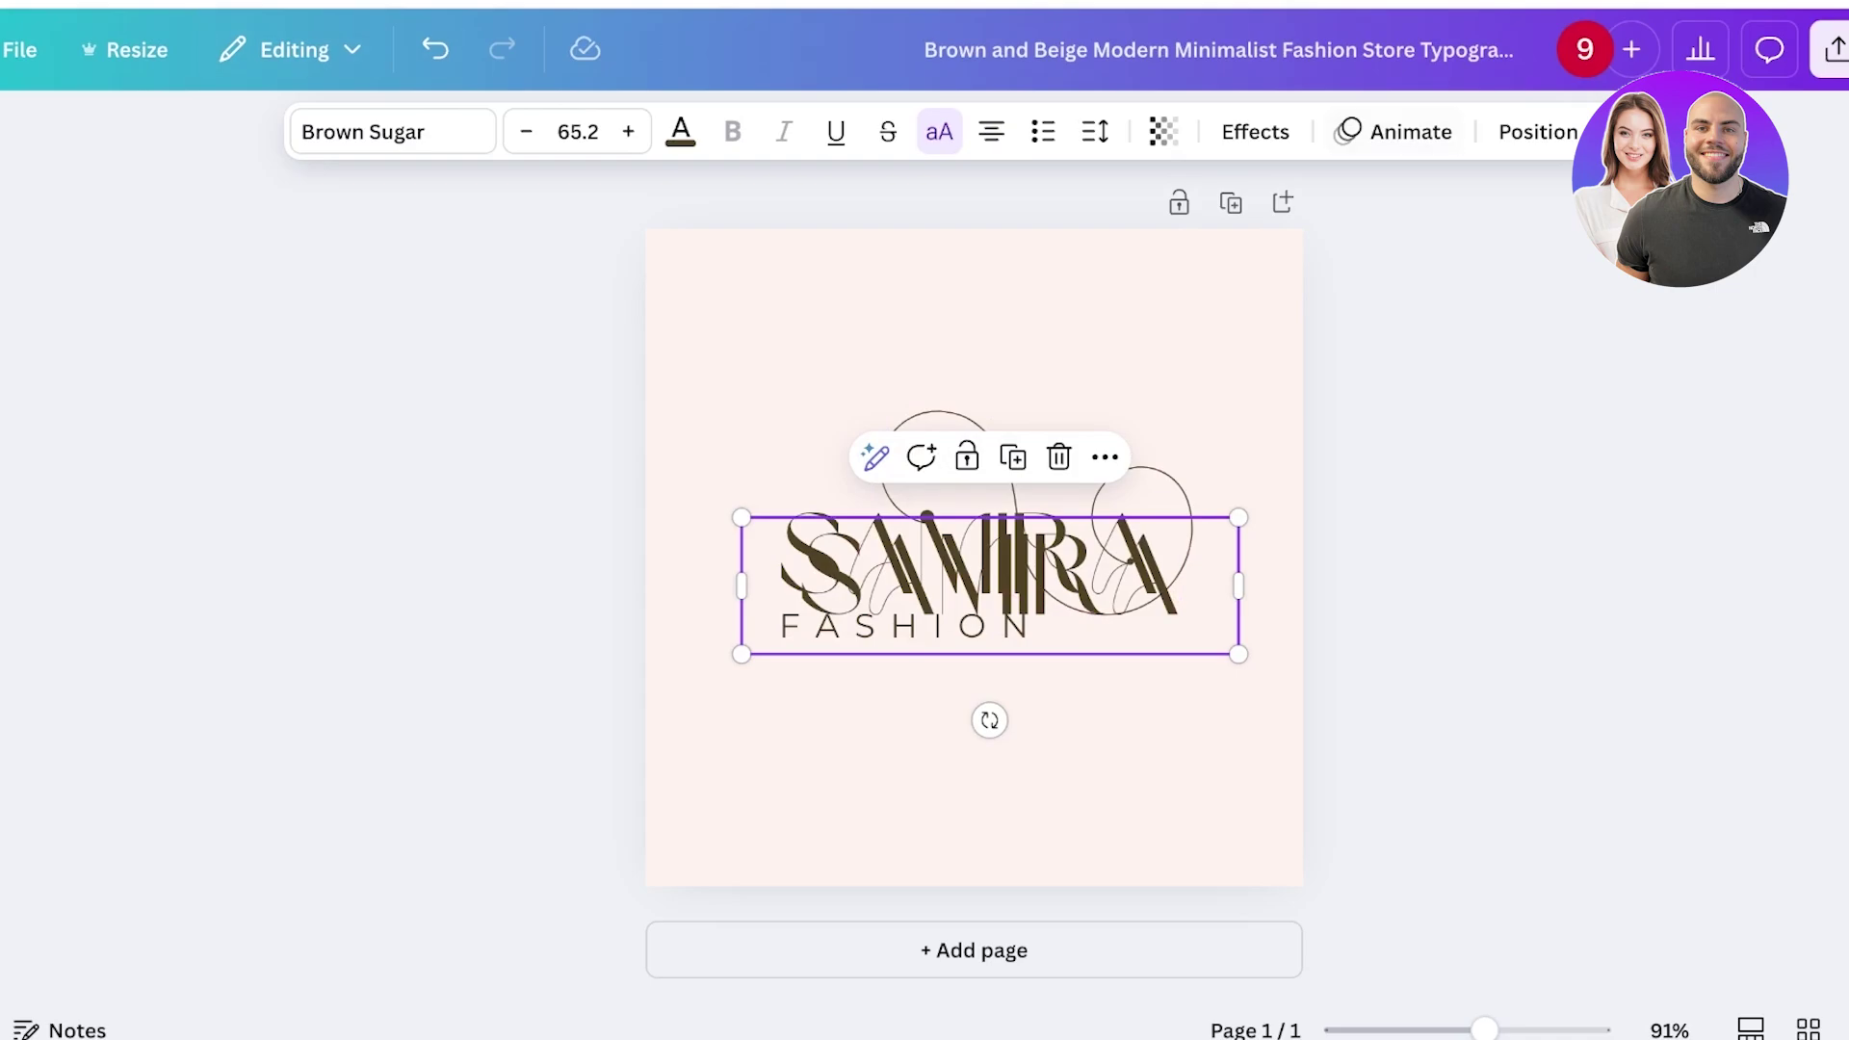
{"action": "left_click", "coordinate": [1013, 456]}
{"action": "left_click", "coordinate": [1028, 665]}
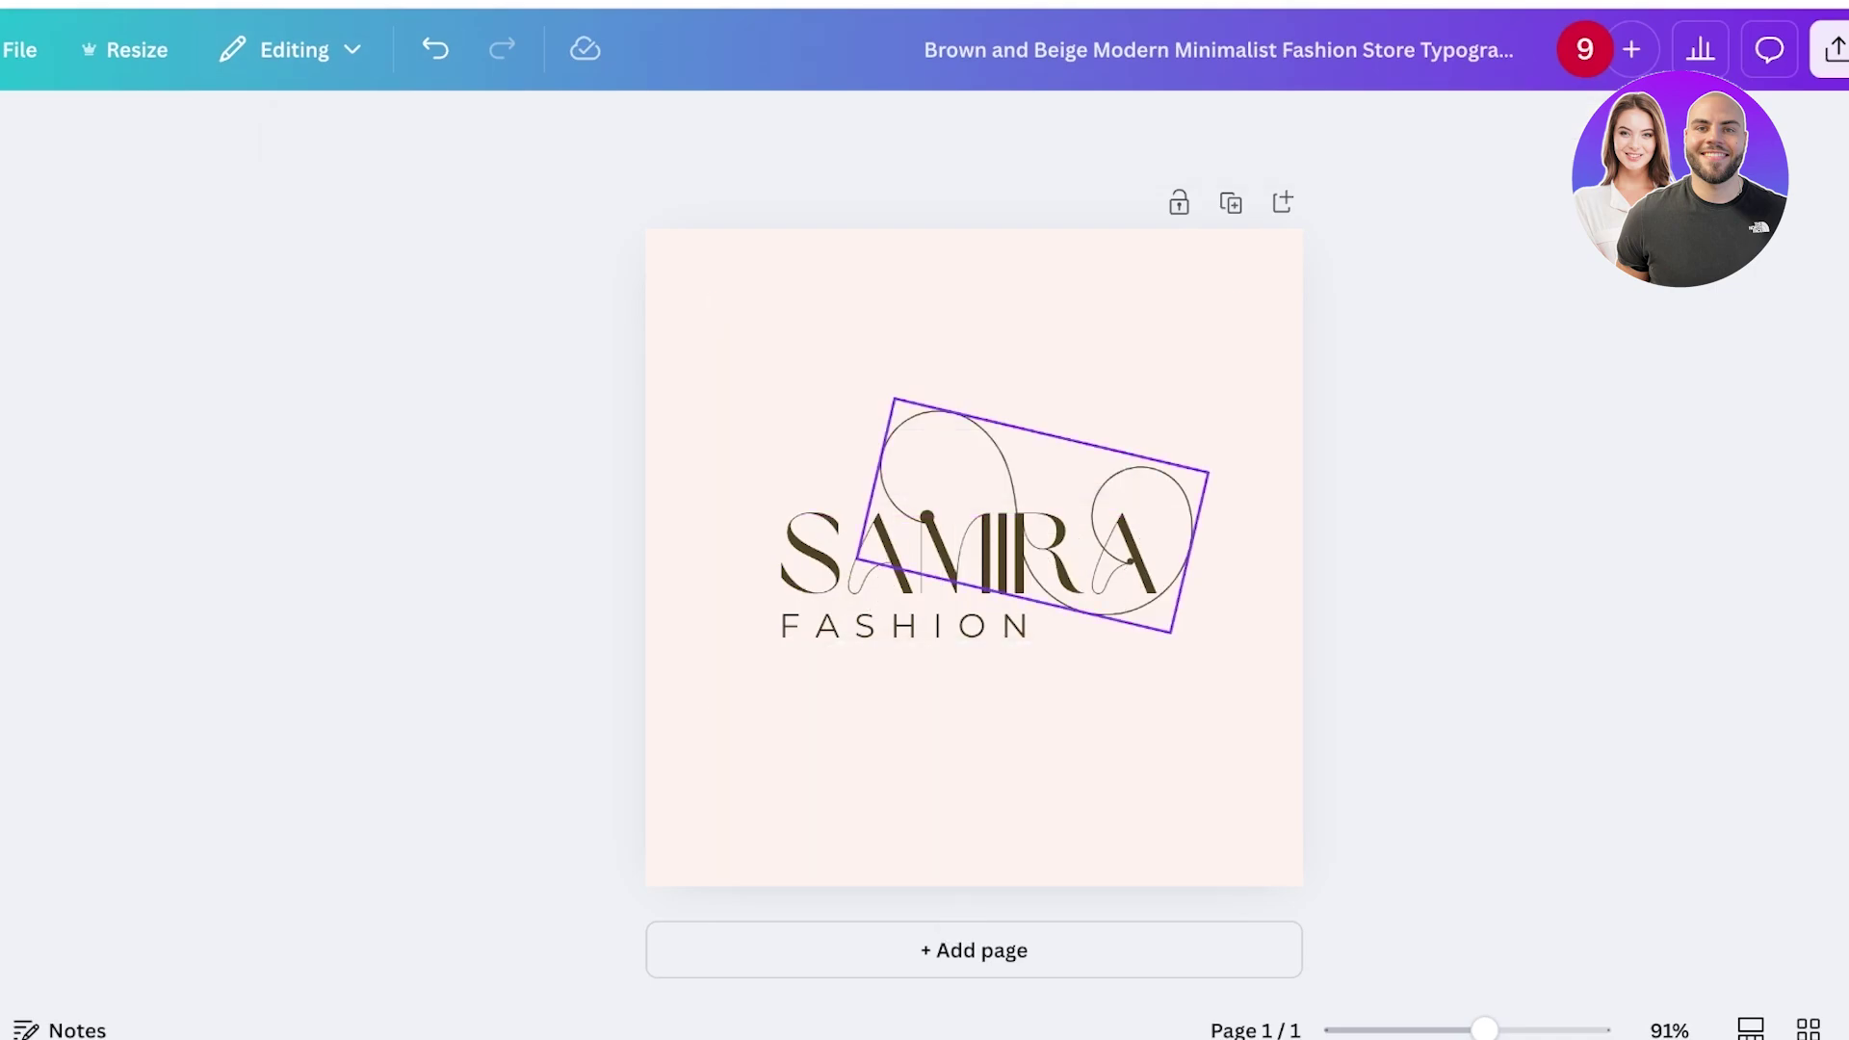
{"action": "left_click", "coordinate": [968, 554]}
{"action": "double_click", "coordinate": [968, 553]}
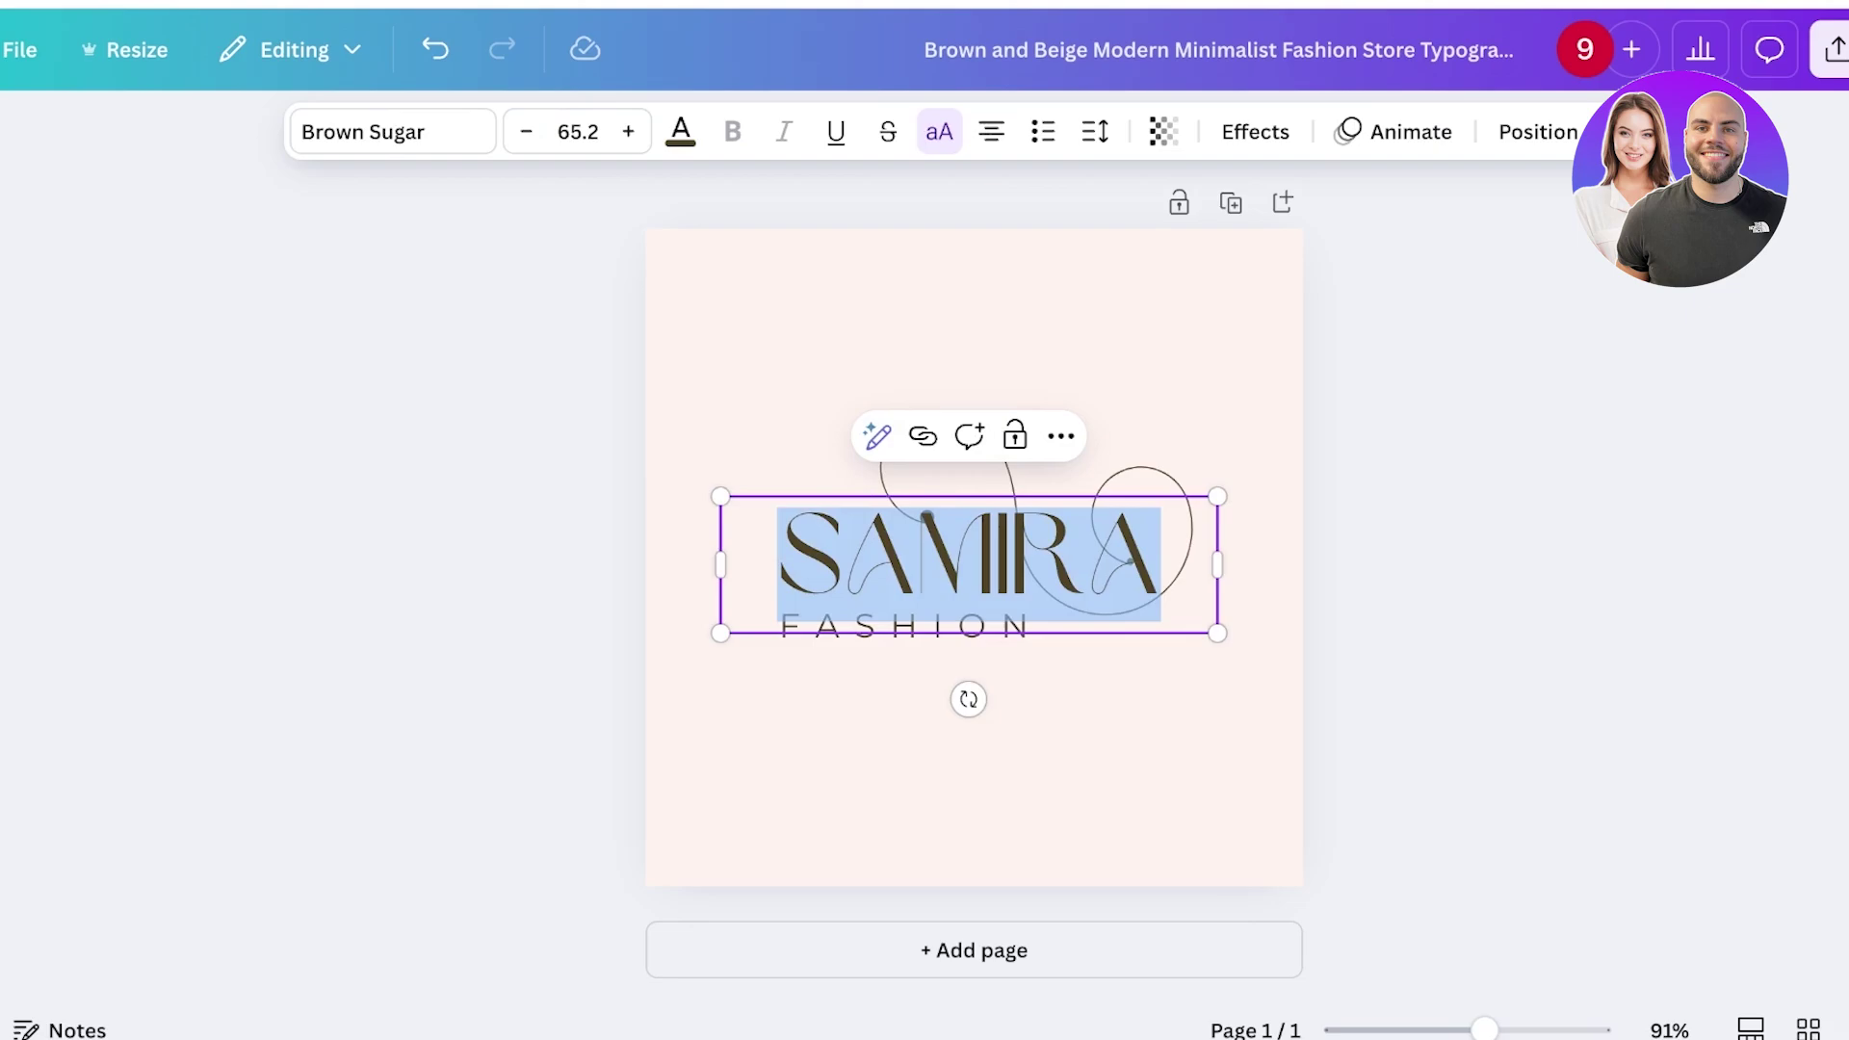
{"action": "type", "text": "SPENCER"}
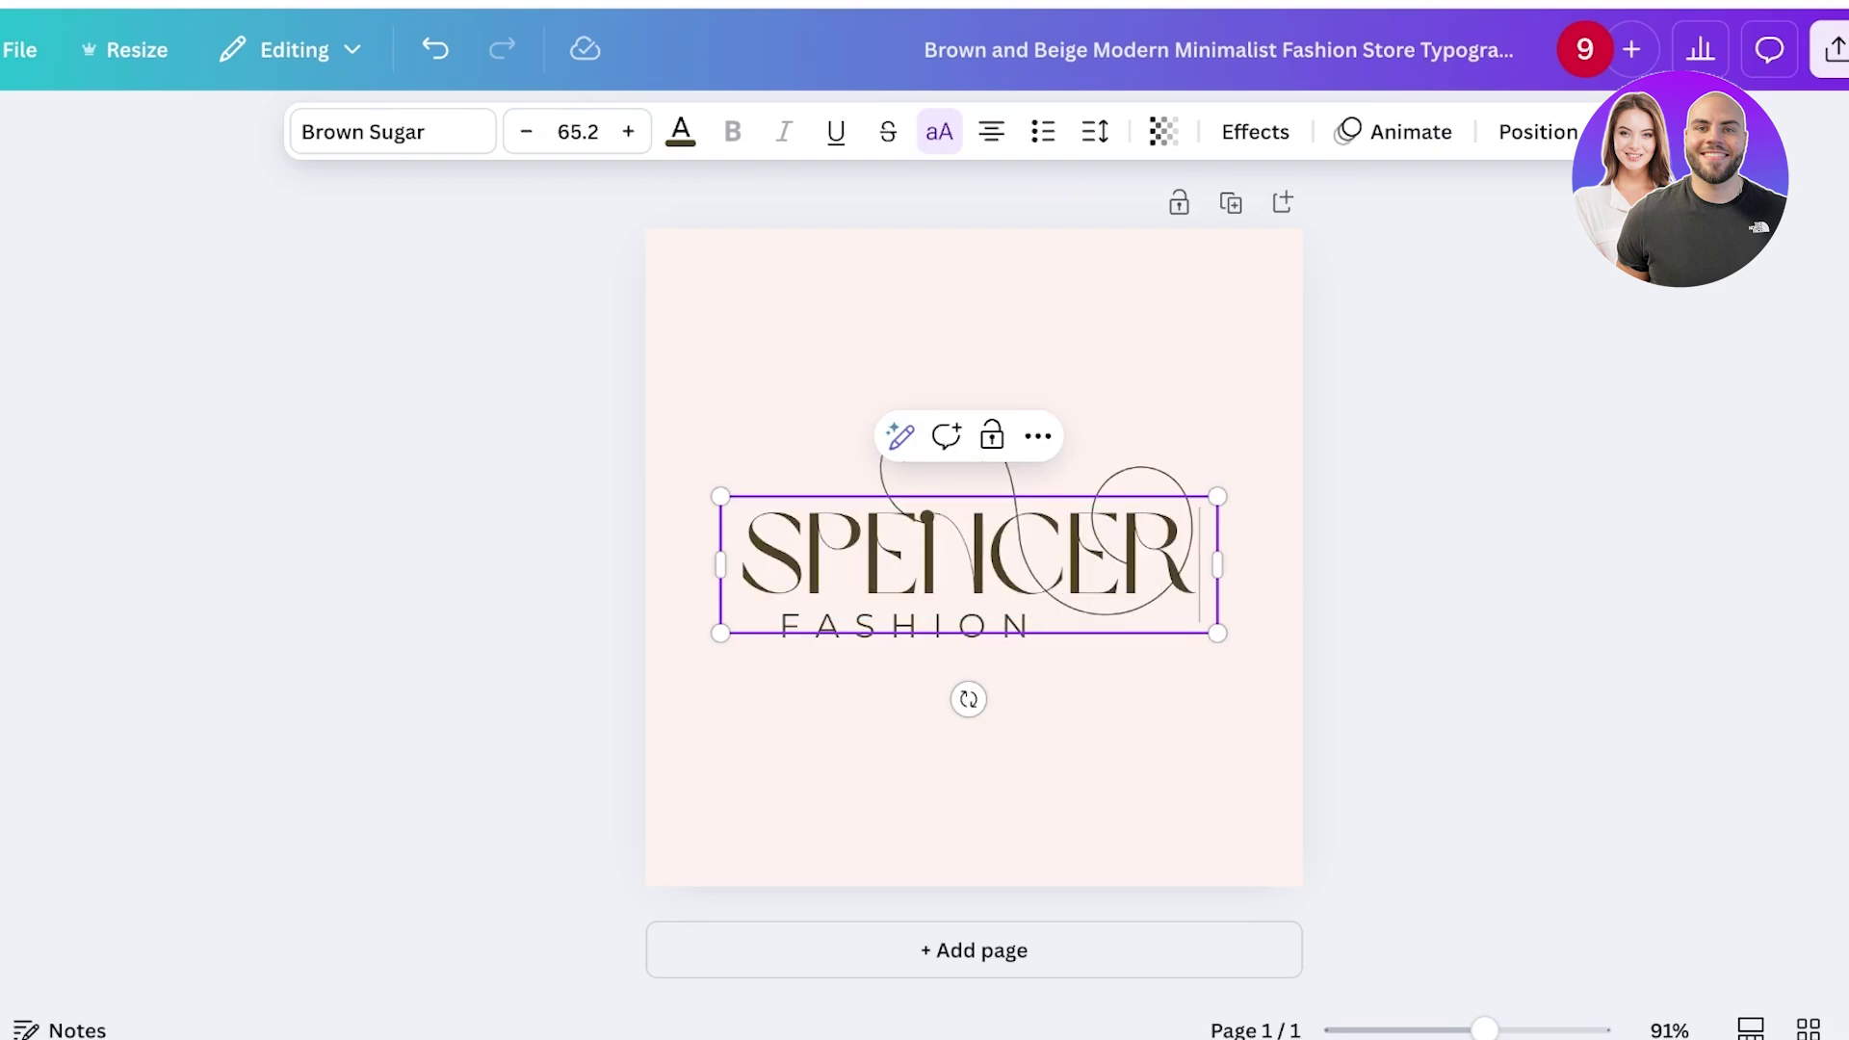
{"action": "key", "text": "ctrl+Return"}
{"action": "scroll", "coordinate": [974, 558], "scroll_direction": "up", "scroll_amount": 5}
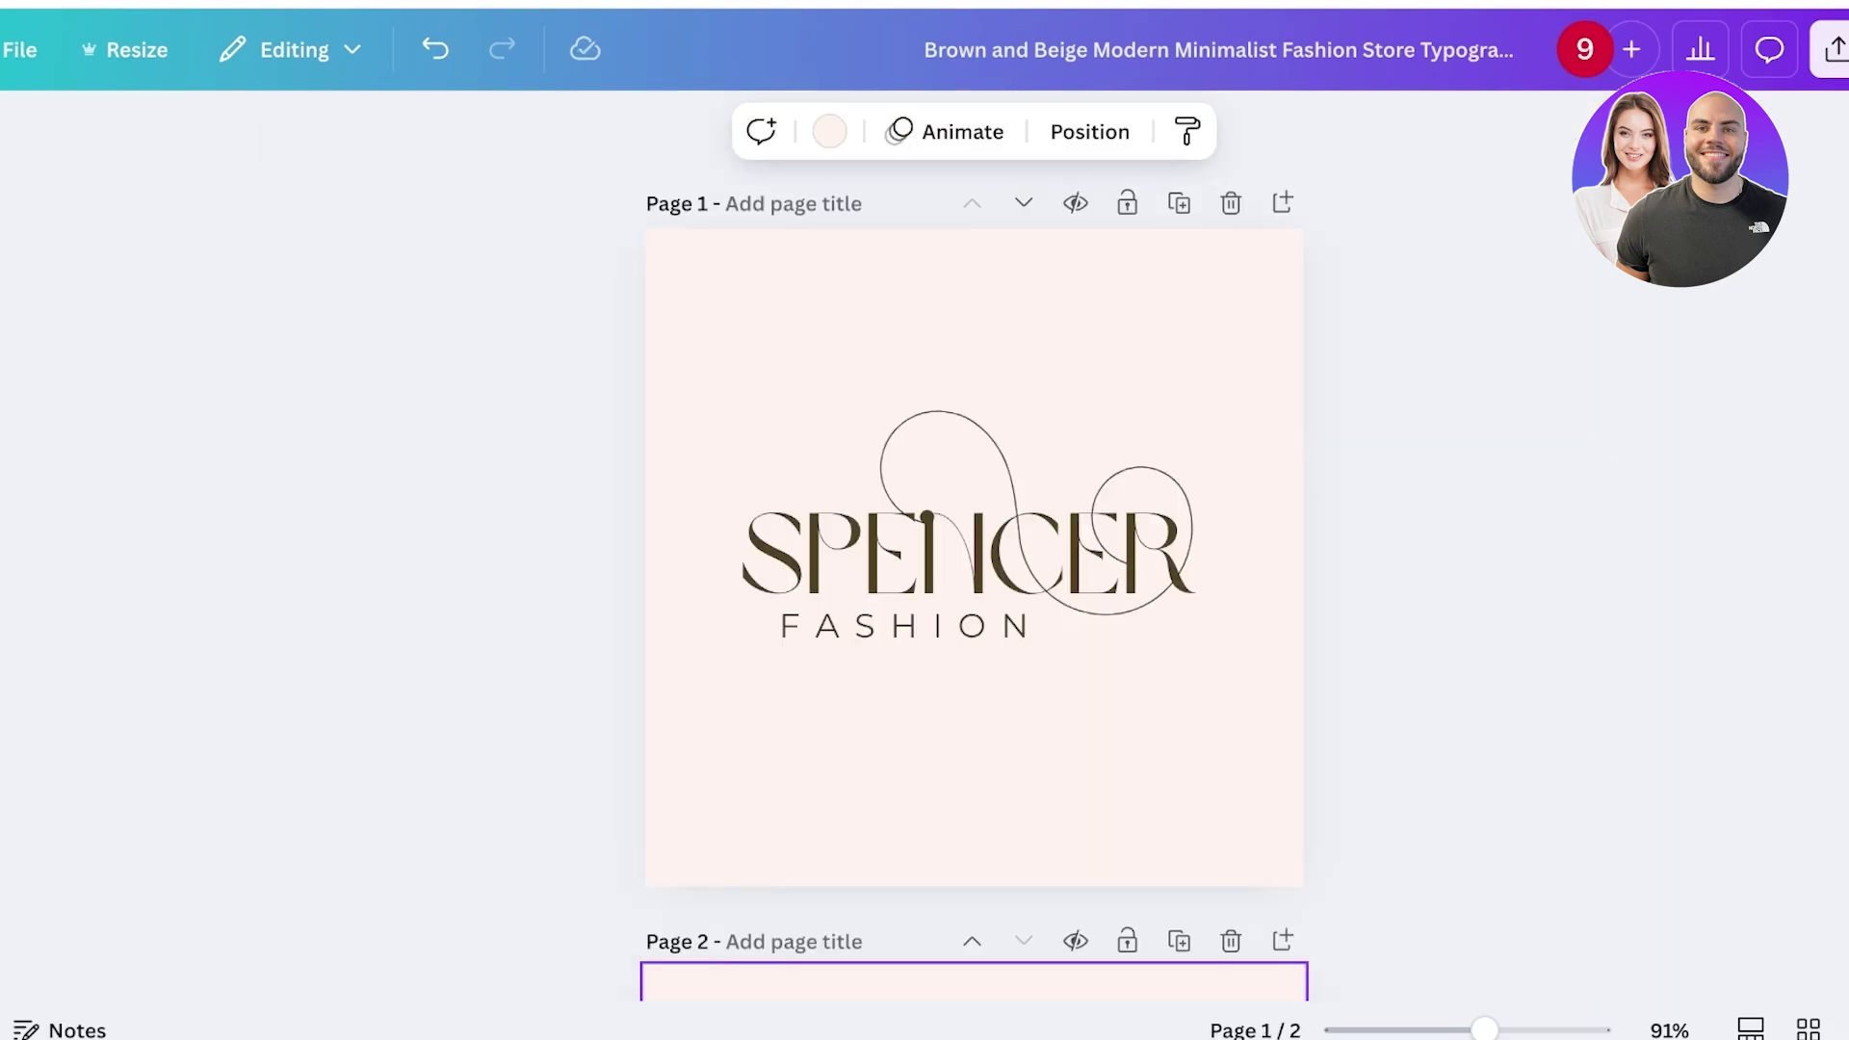
{"action": "key", "text": "Delete"}
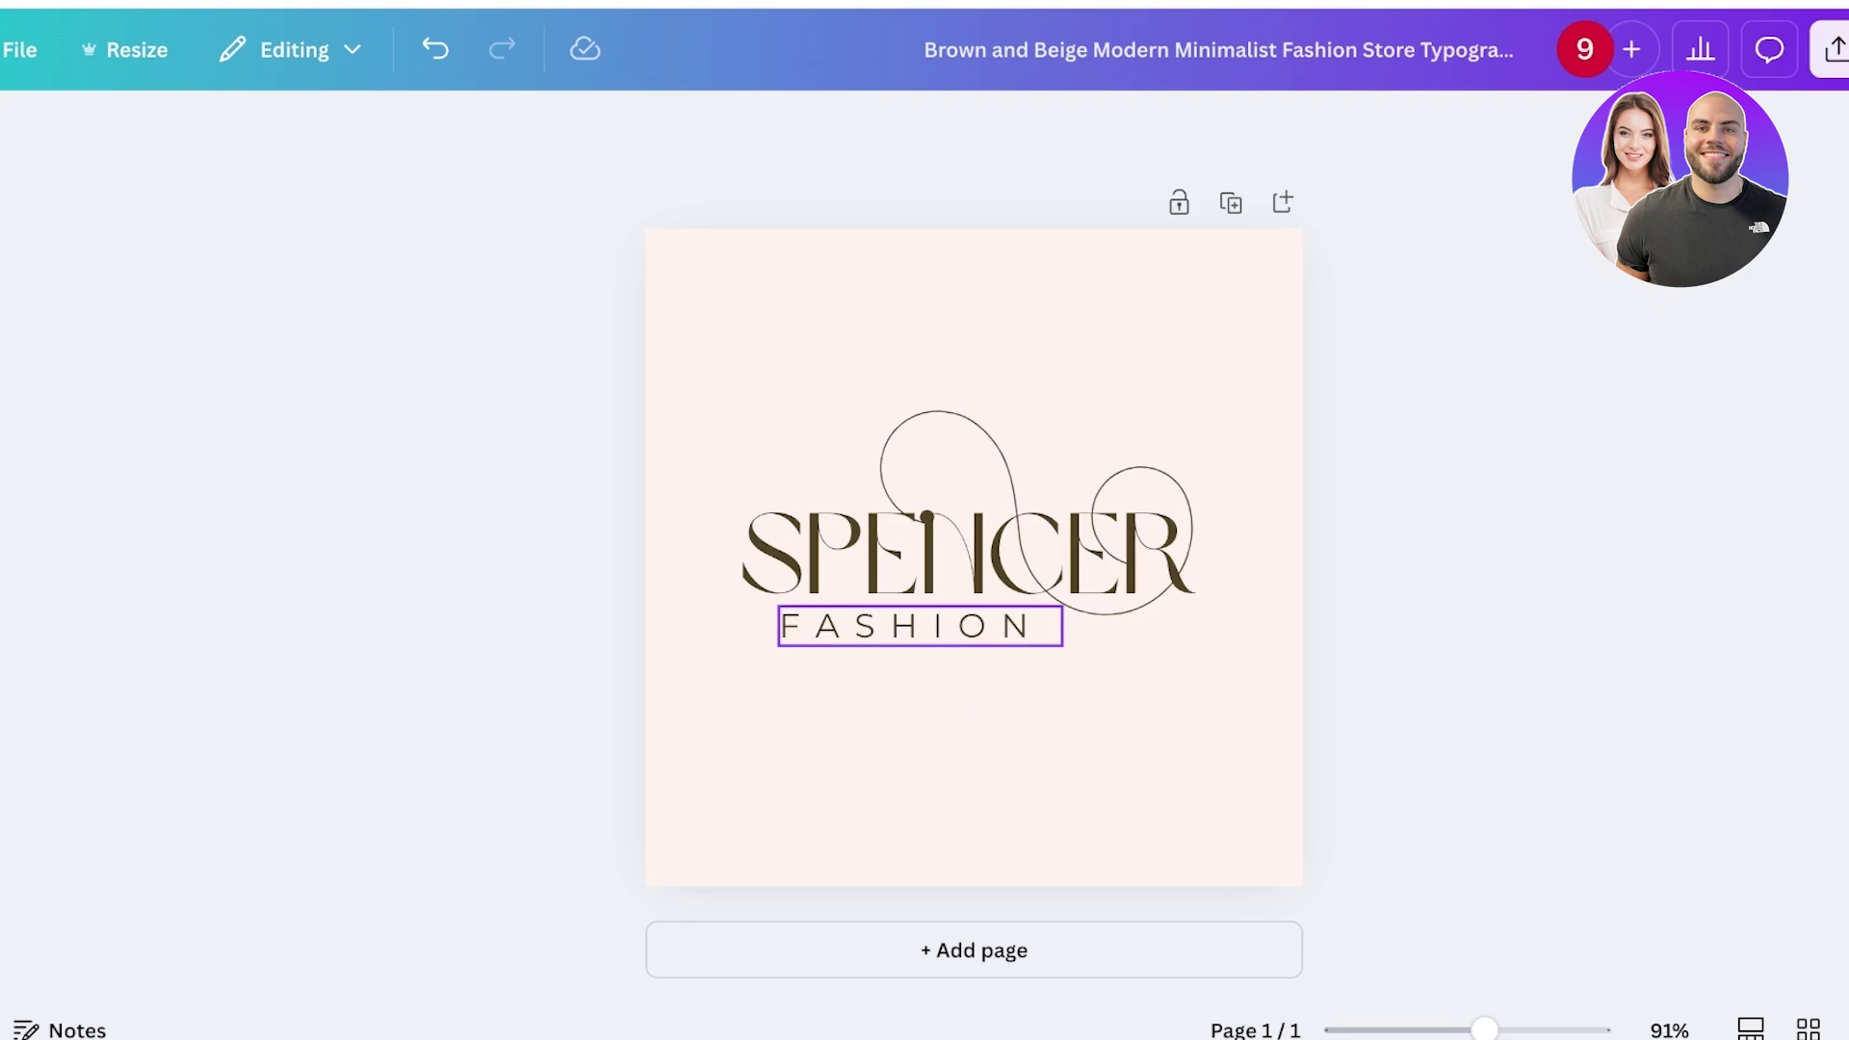
Step: Delete the FASHION text below the SPENCER name in the logo
{"action": "left_click", "coordinate": [903, 626]}
{"action": "double_click", "coordinate": [904, 626]}
{"action": "key", "text": "BackSpace"}
{"action": "left_click", "coordinate": [1146, 742]}
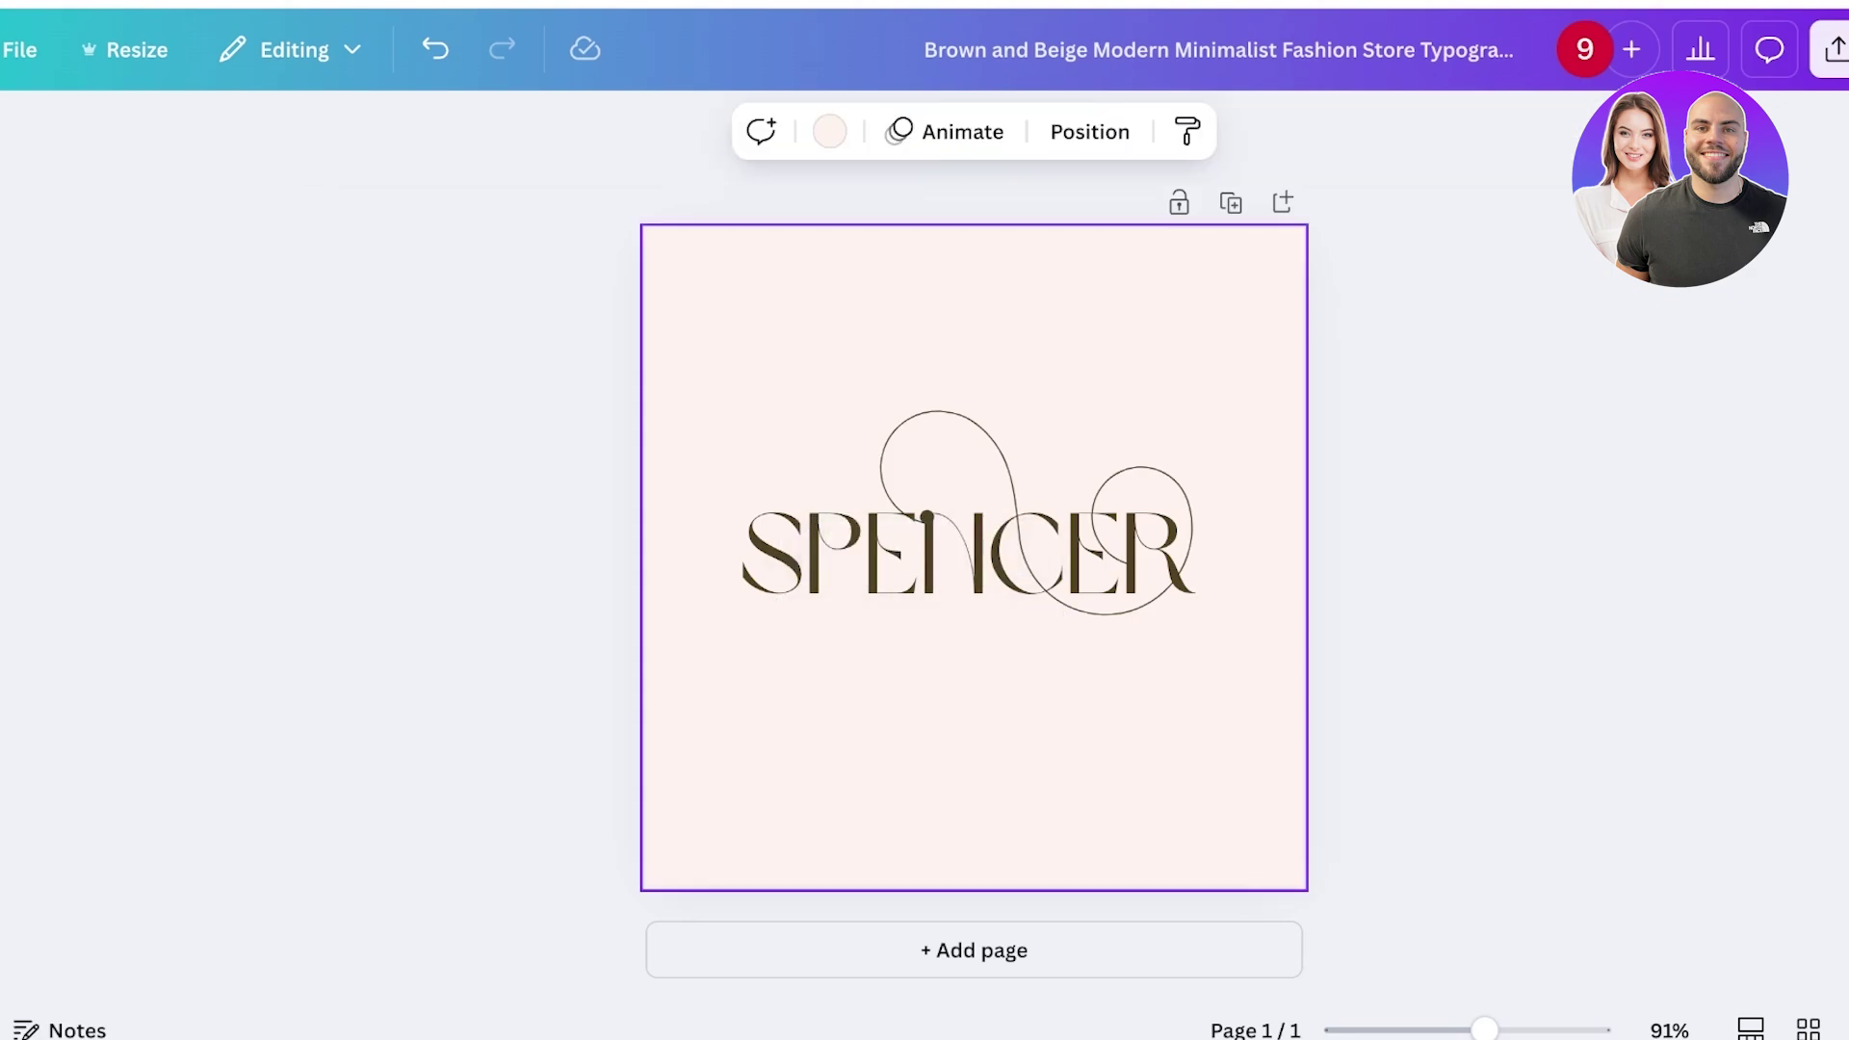
Step: Download the SPENCER logo as a PNG with a transparent background
{"action": "left_click", "coordinate": [1830, 49]}
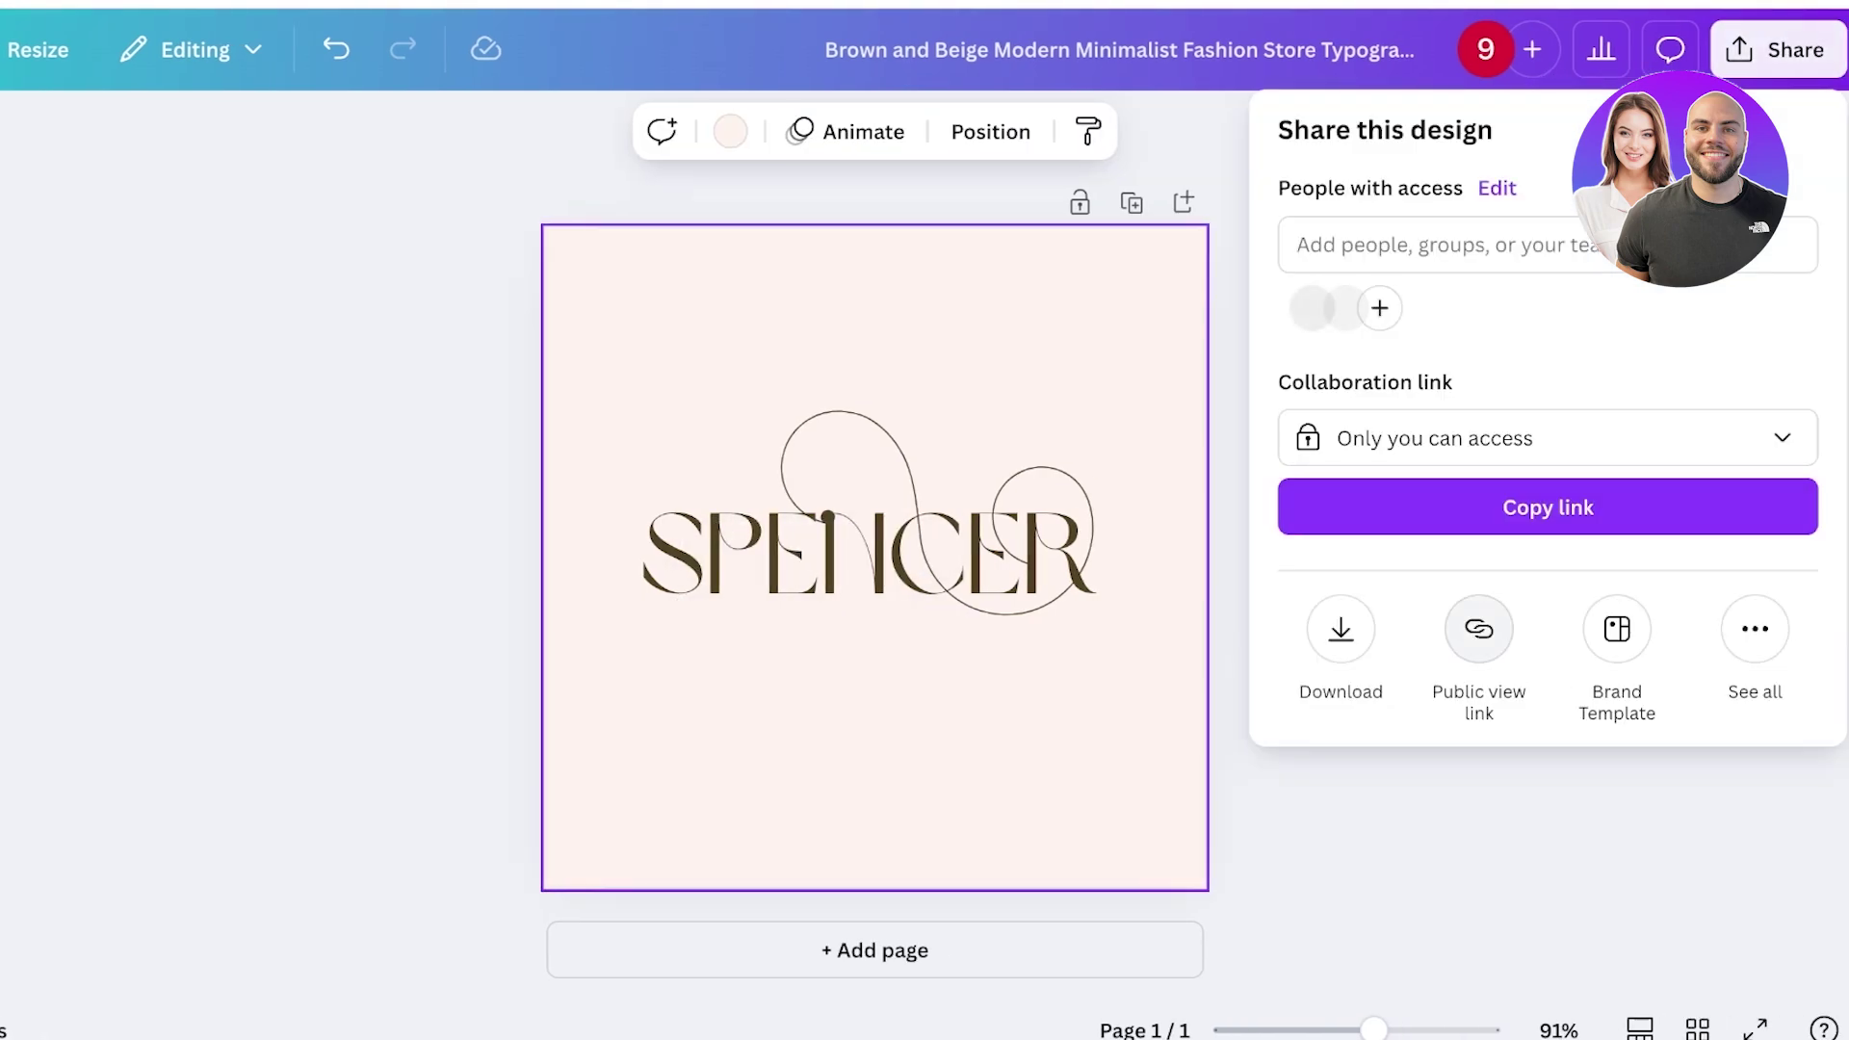
{"action": "left_click", "coordinate": [1340, 629]}
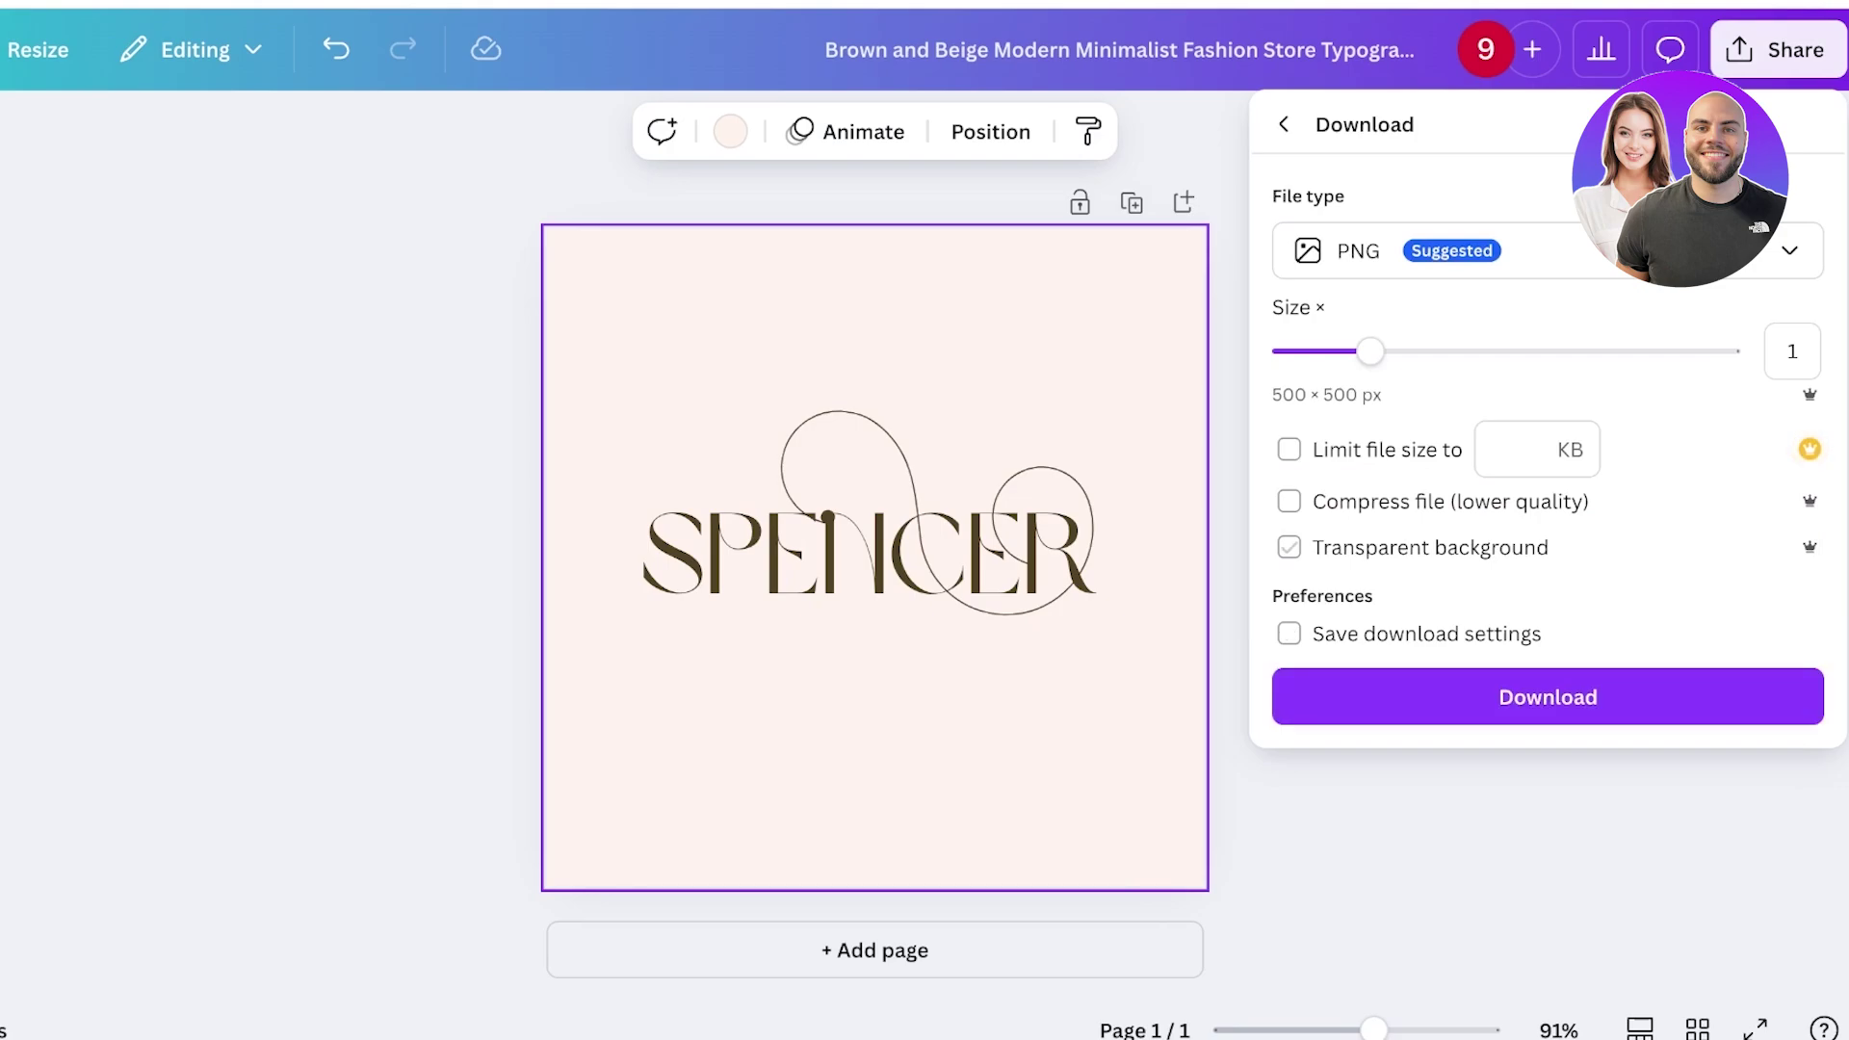
{"action": "left_click", "coordinate": [1288, 547]}
{"action": "left_click", "coordinate": [1548, 696]}
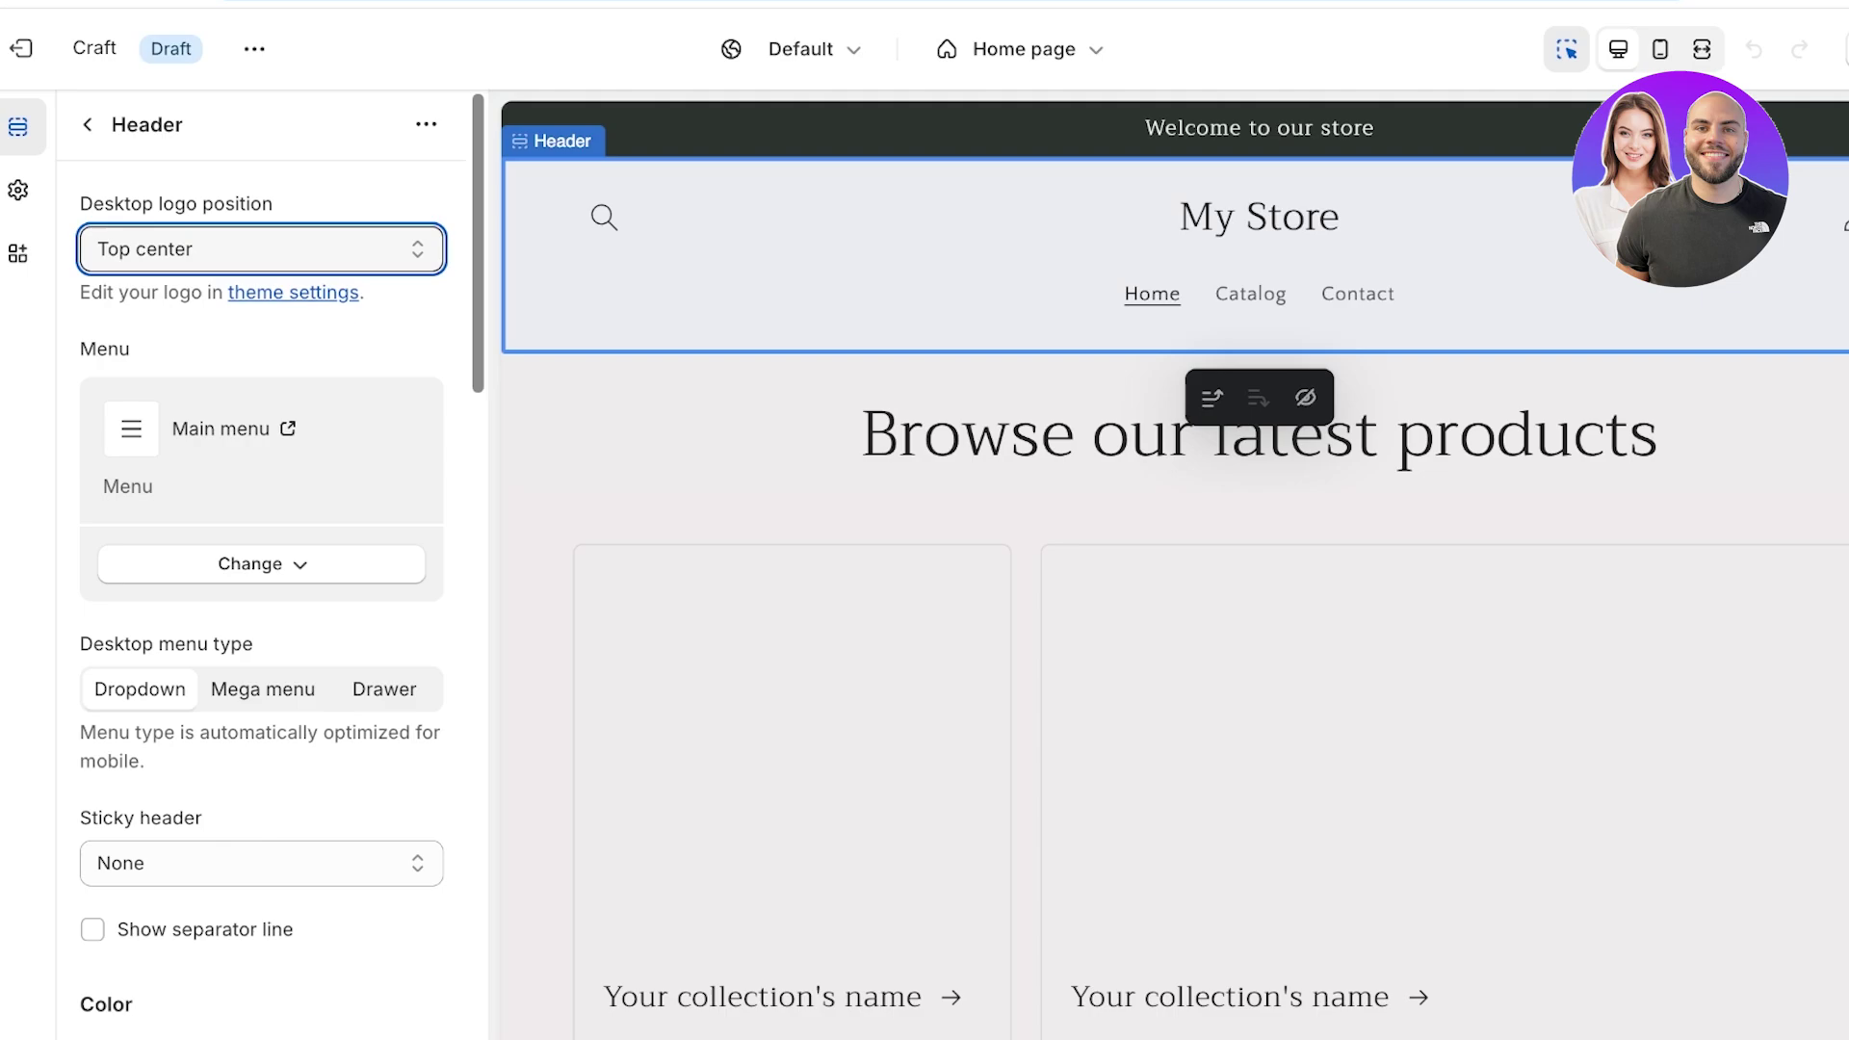
Step: Switch to the Shopify theme editor and upload the downloaded SPENCER image as the logo in the theme settings
{"action": "left_click", "coordinate": [1260, 218]}
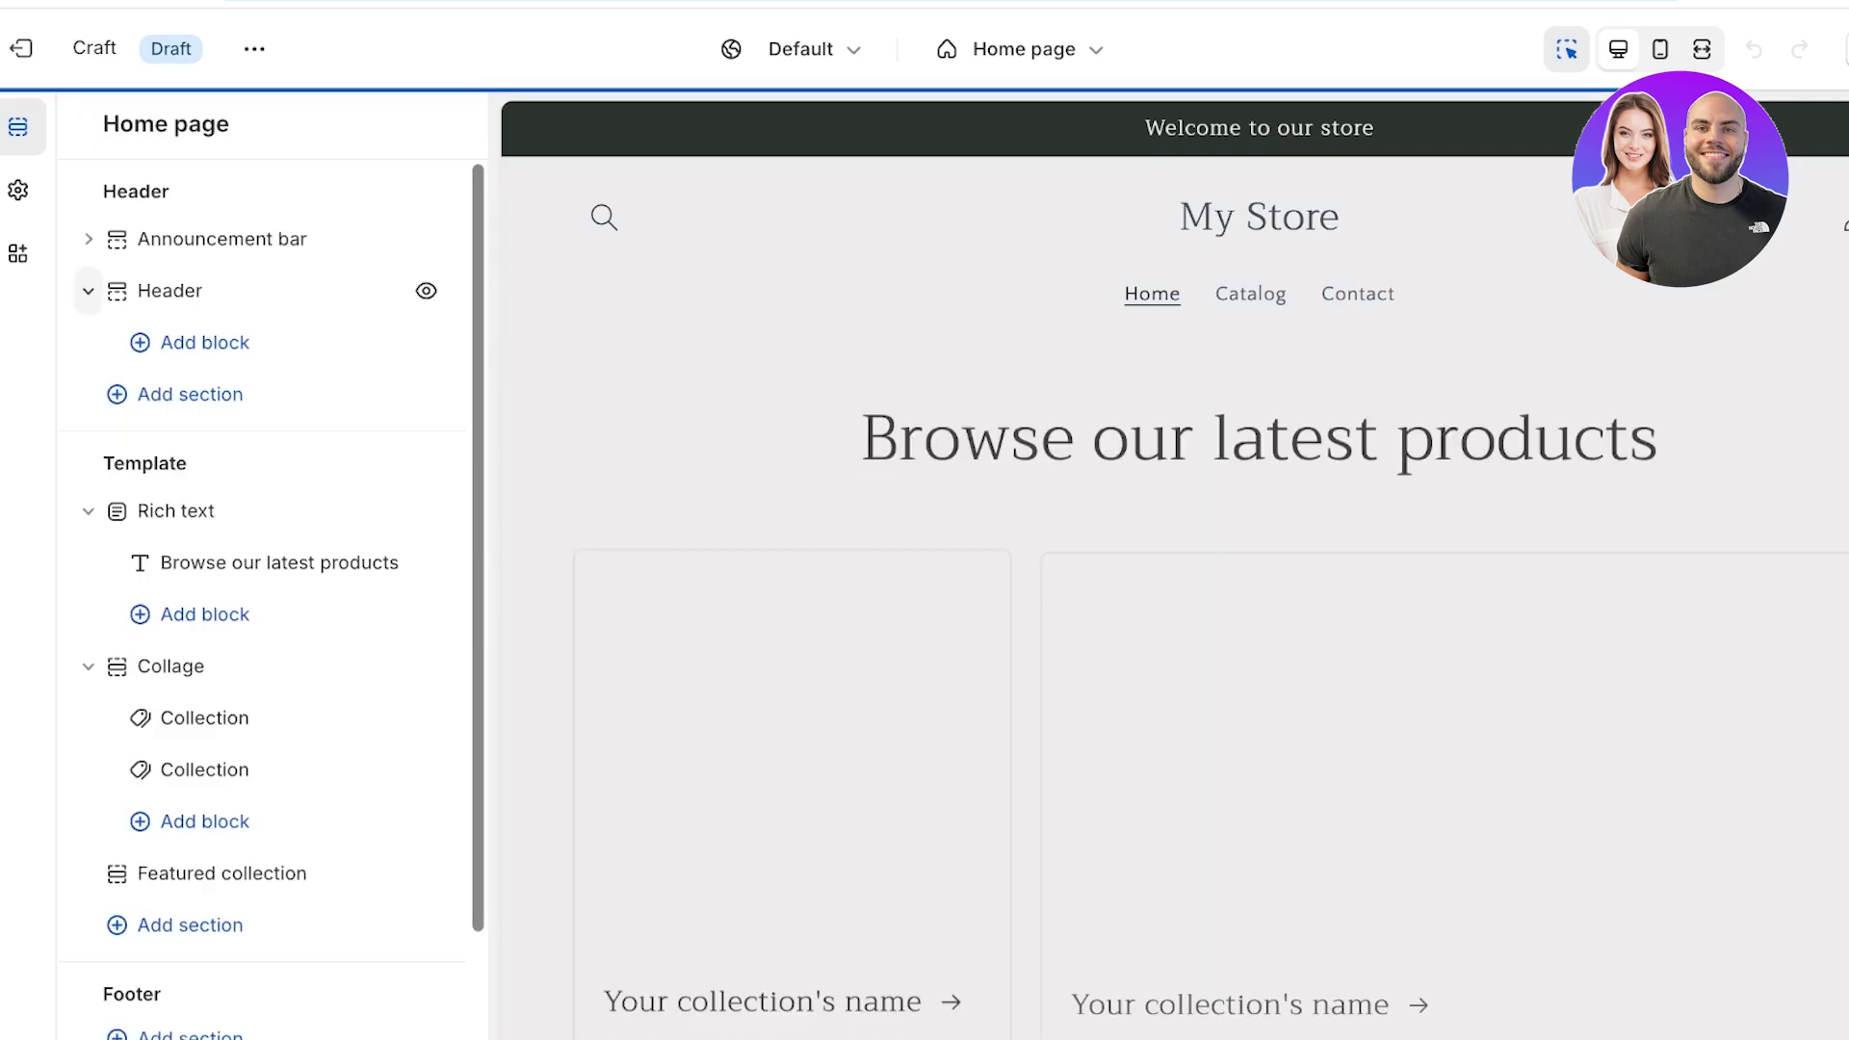
{"action": "left_click", "coordinate": [18, 253]}
{"action": "left_click", "coordinate": [18, 190]}
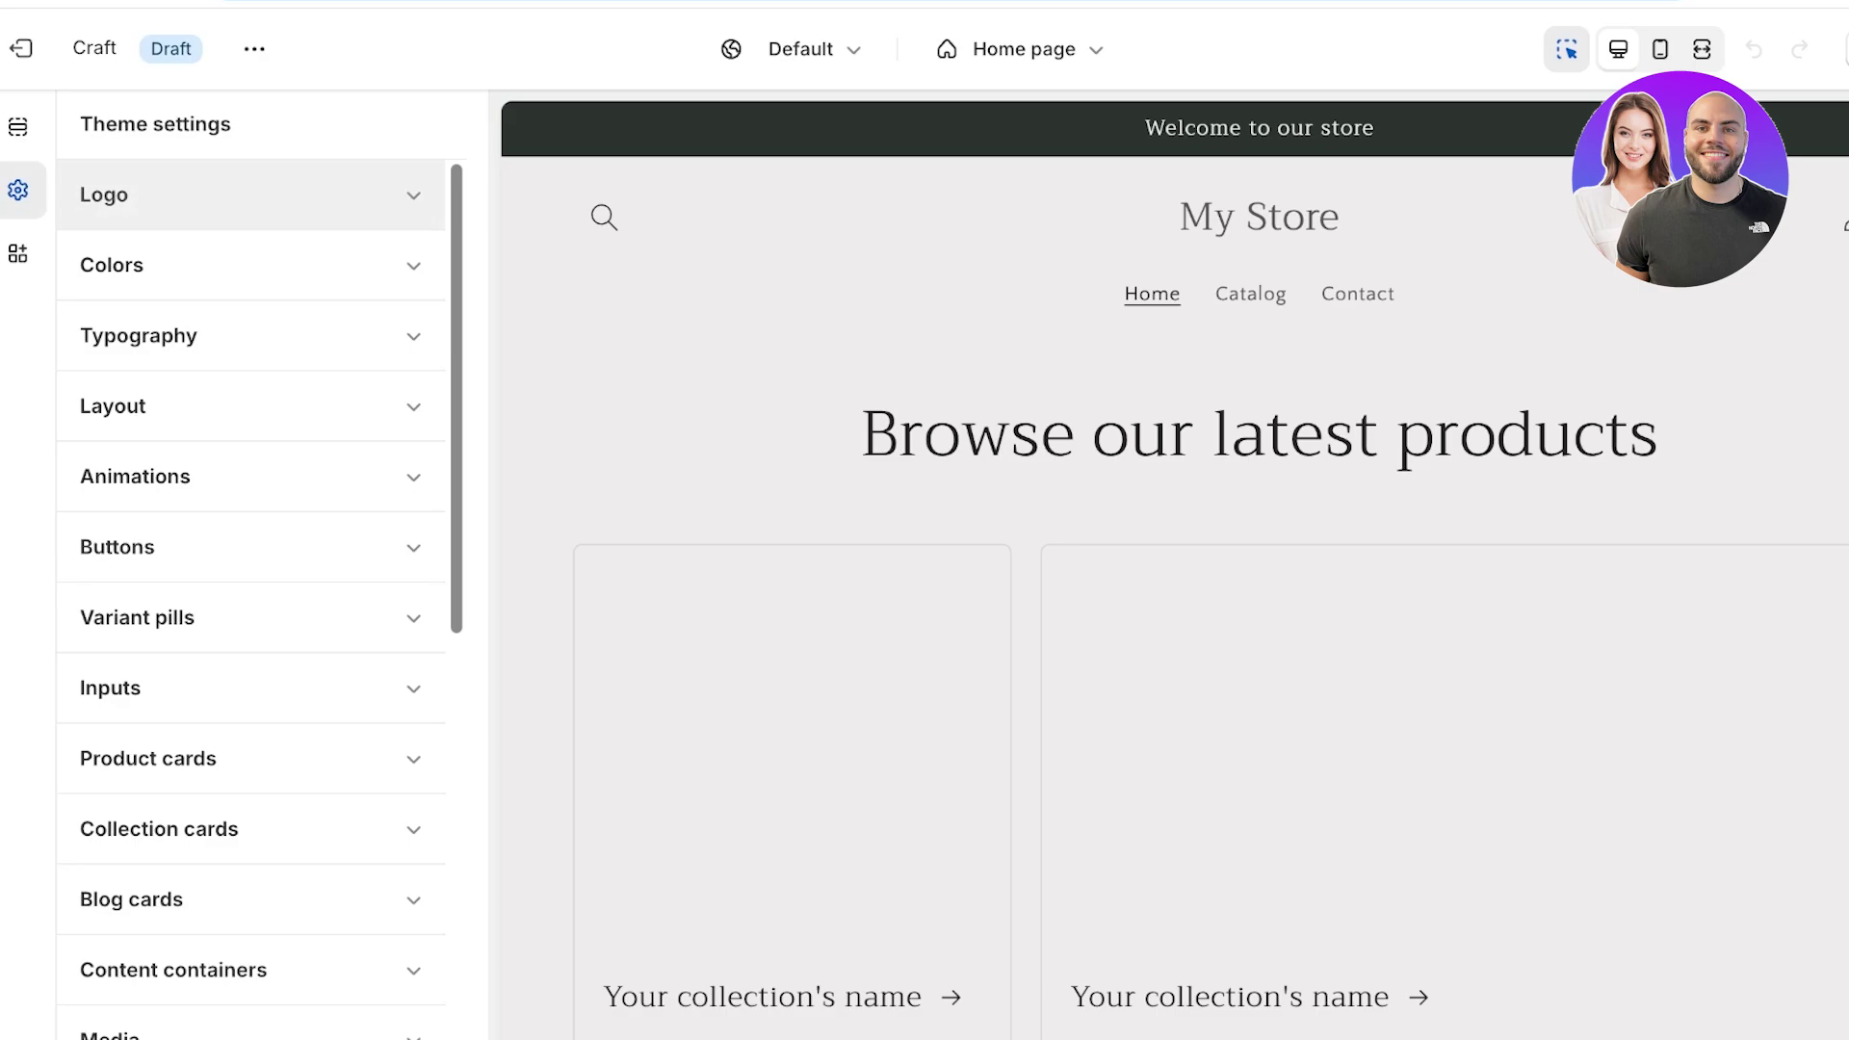
{"action": "left_click", "coordinate": [104, 194]}
{"action": "left_click", "coordinate": [250, 350]}
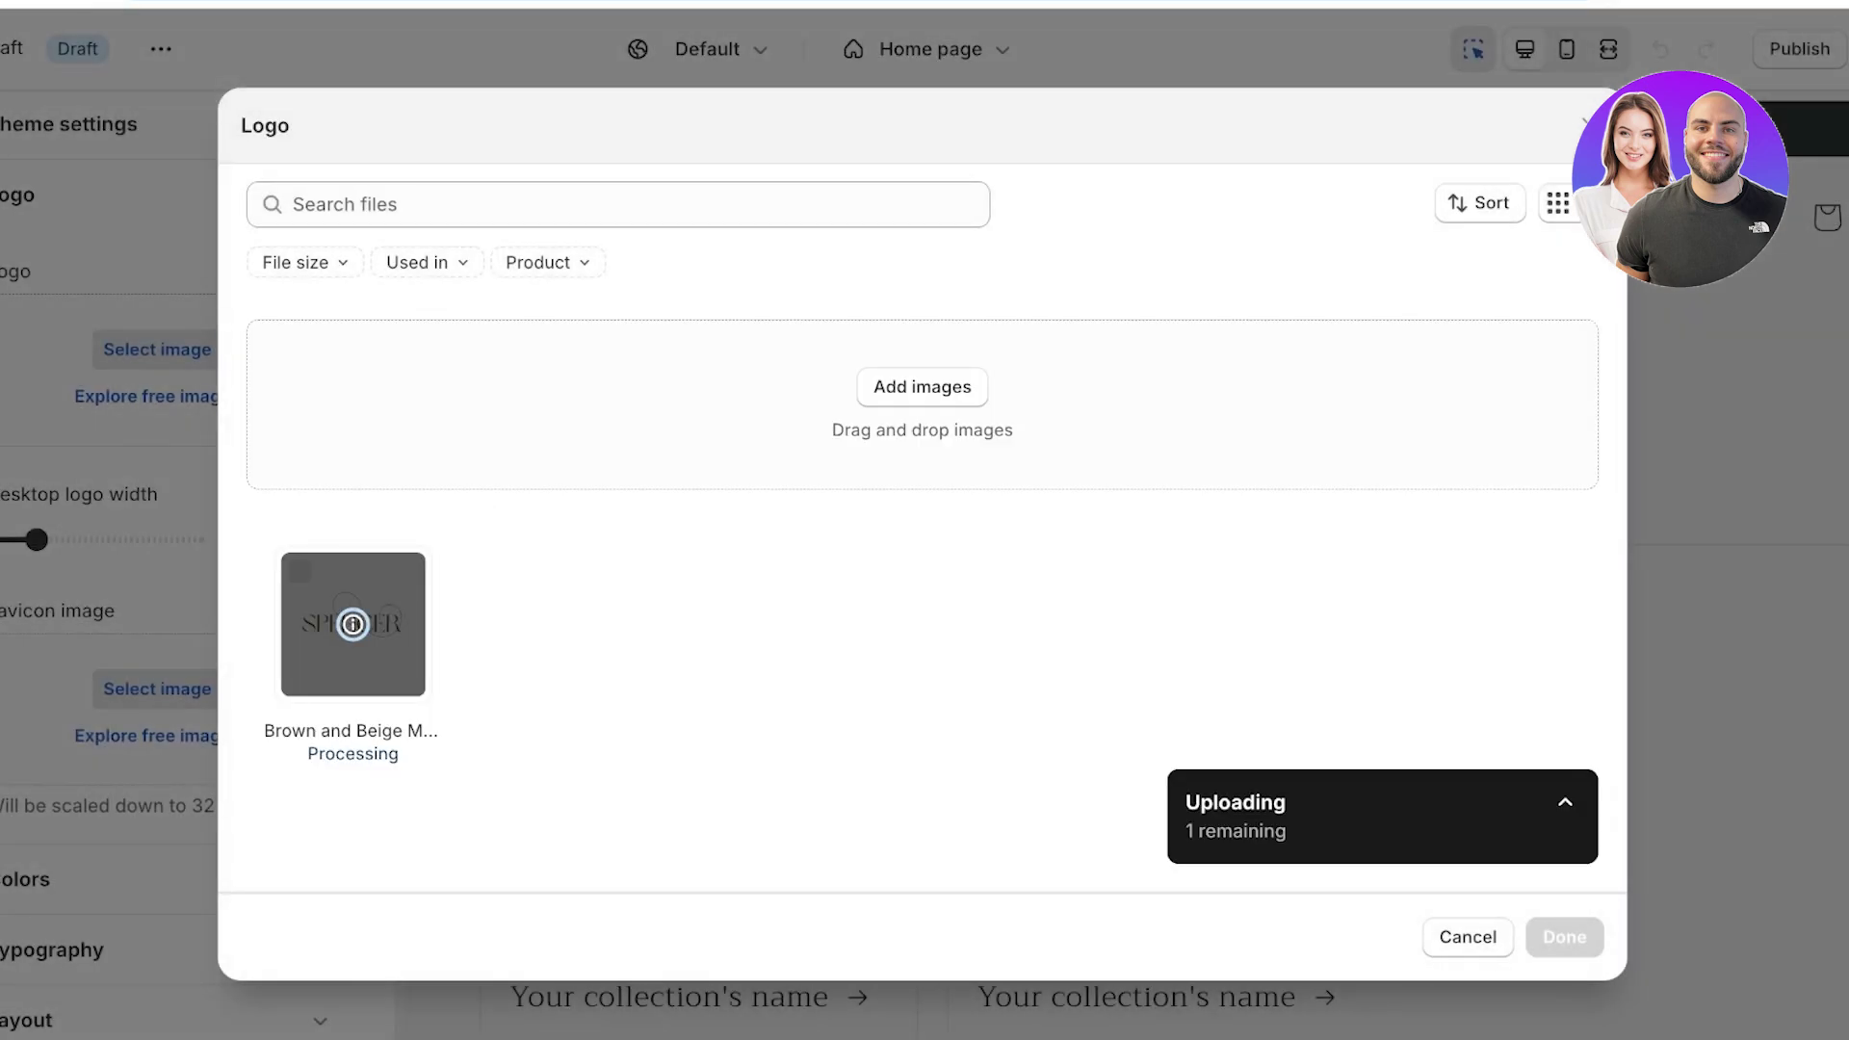
{"action": "left_click", "coordinate": [1564, 936]}
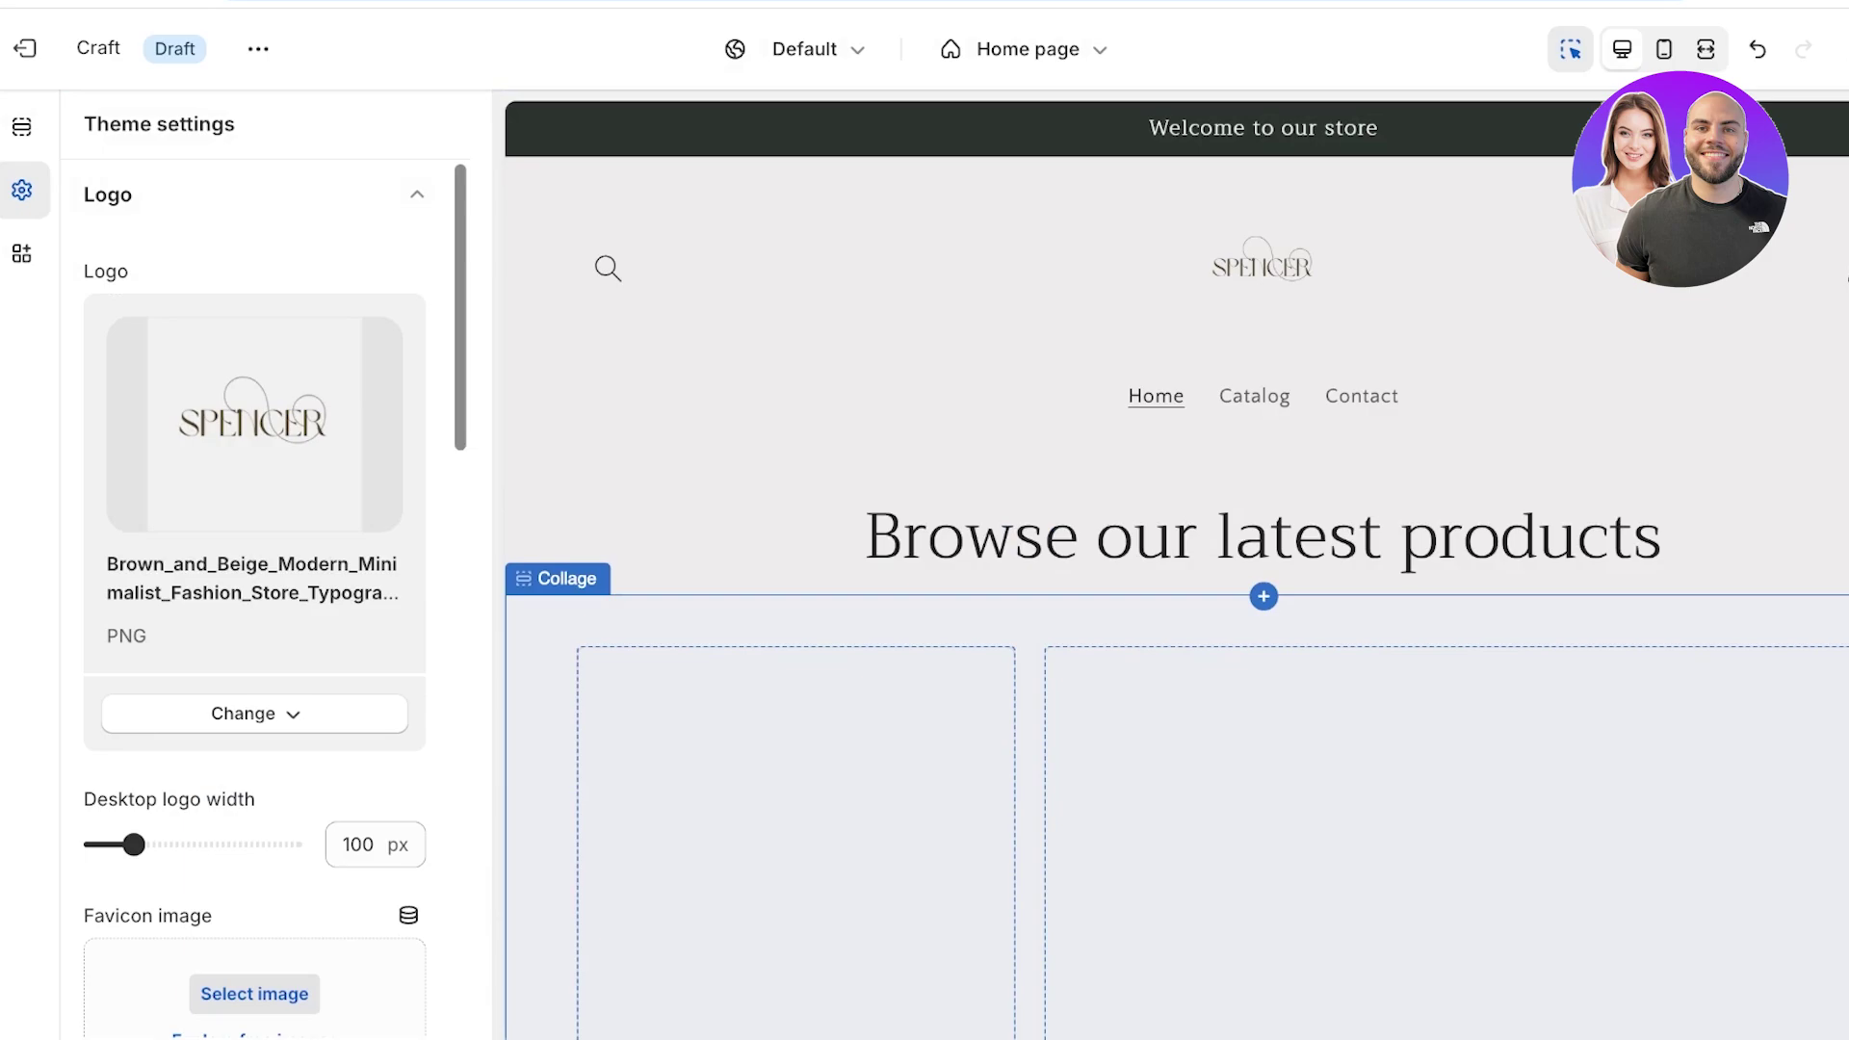
Step: Set the desktop logo width to 260 px in the theme's logo settings
{"action": "scroll", "coordinate": [276, 586], "scroll_direction": "down", "scroll_amount": 1}
{"action": "left_click_drag", "start_coordinate": [134, 791], "coordinate": [260, 791]}
{"action": "scroll", "coordinate": [260, 607], "scroll_direction": "down", "scroll_amount": 8}
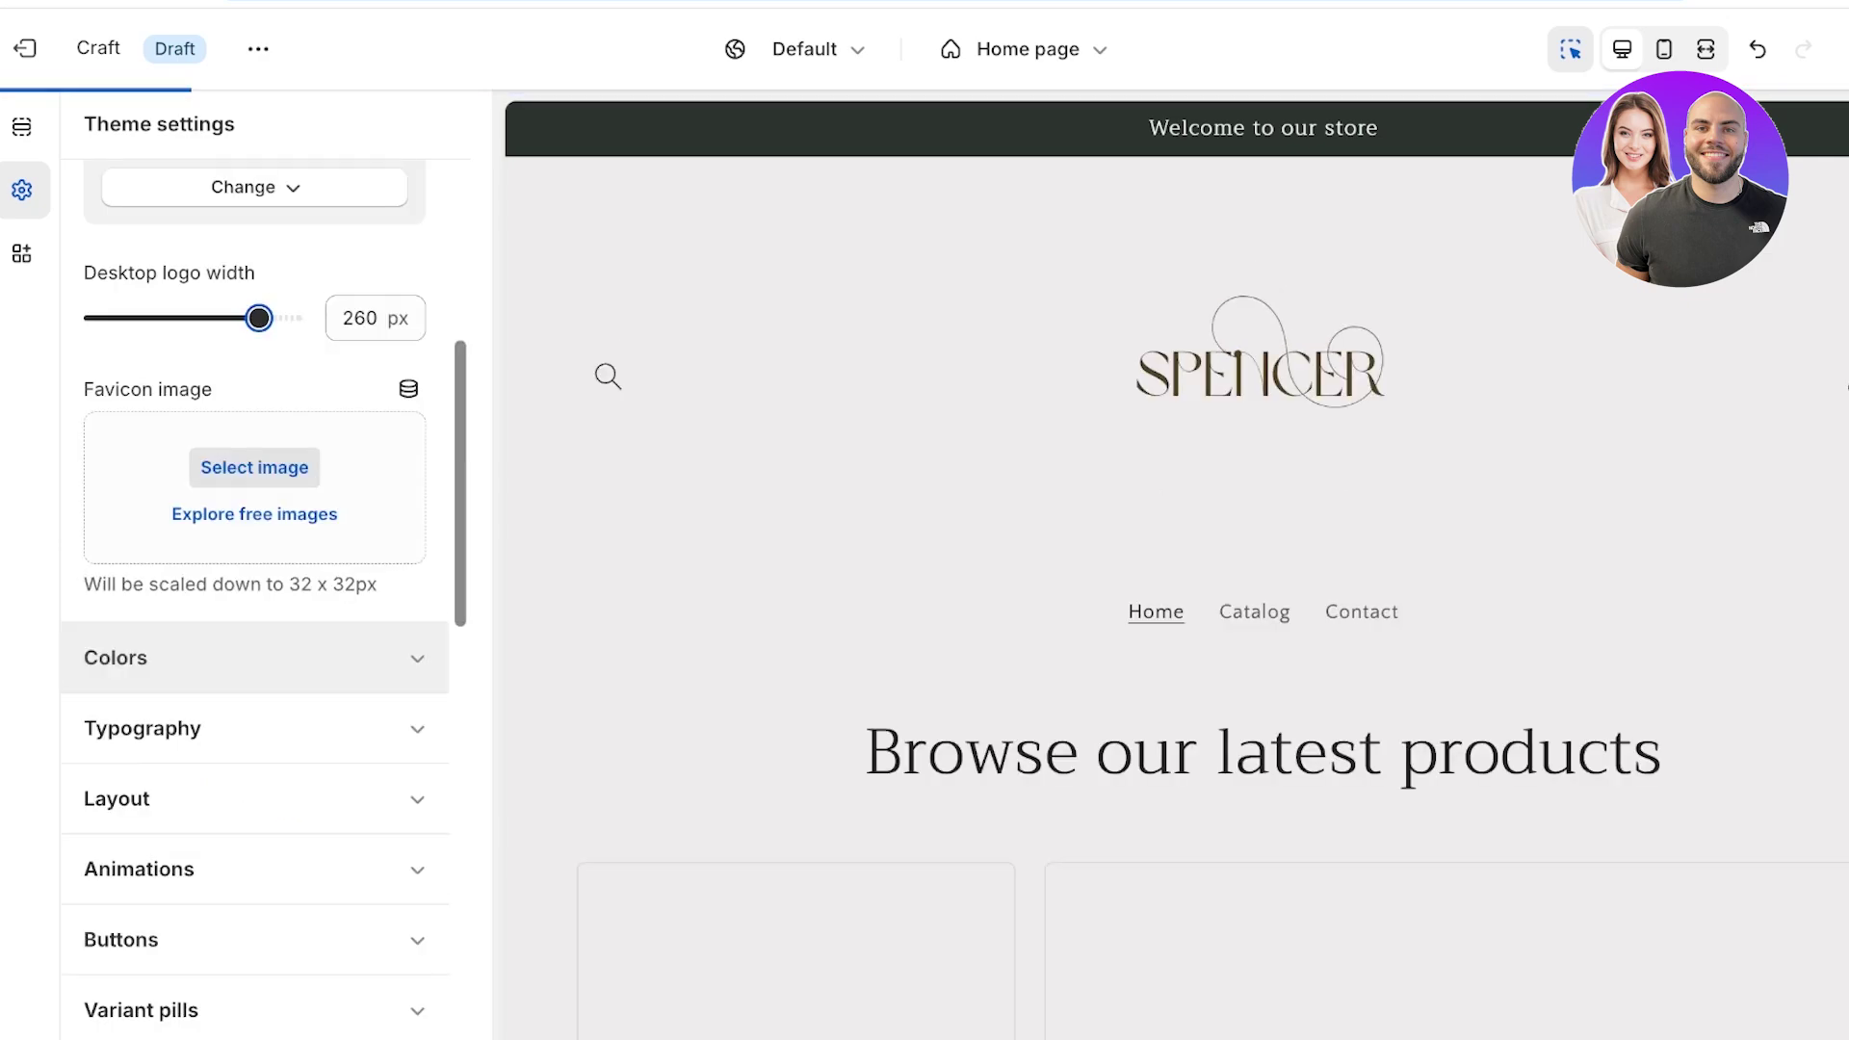
{"action": "scroll", "coordinate": [260, 578], "scroll_direction": "up", "scroll_amount": 5}
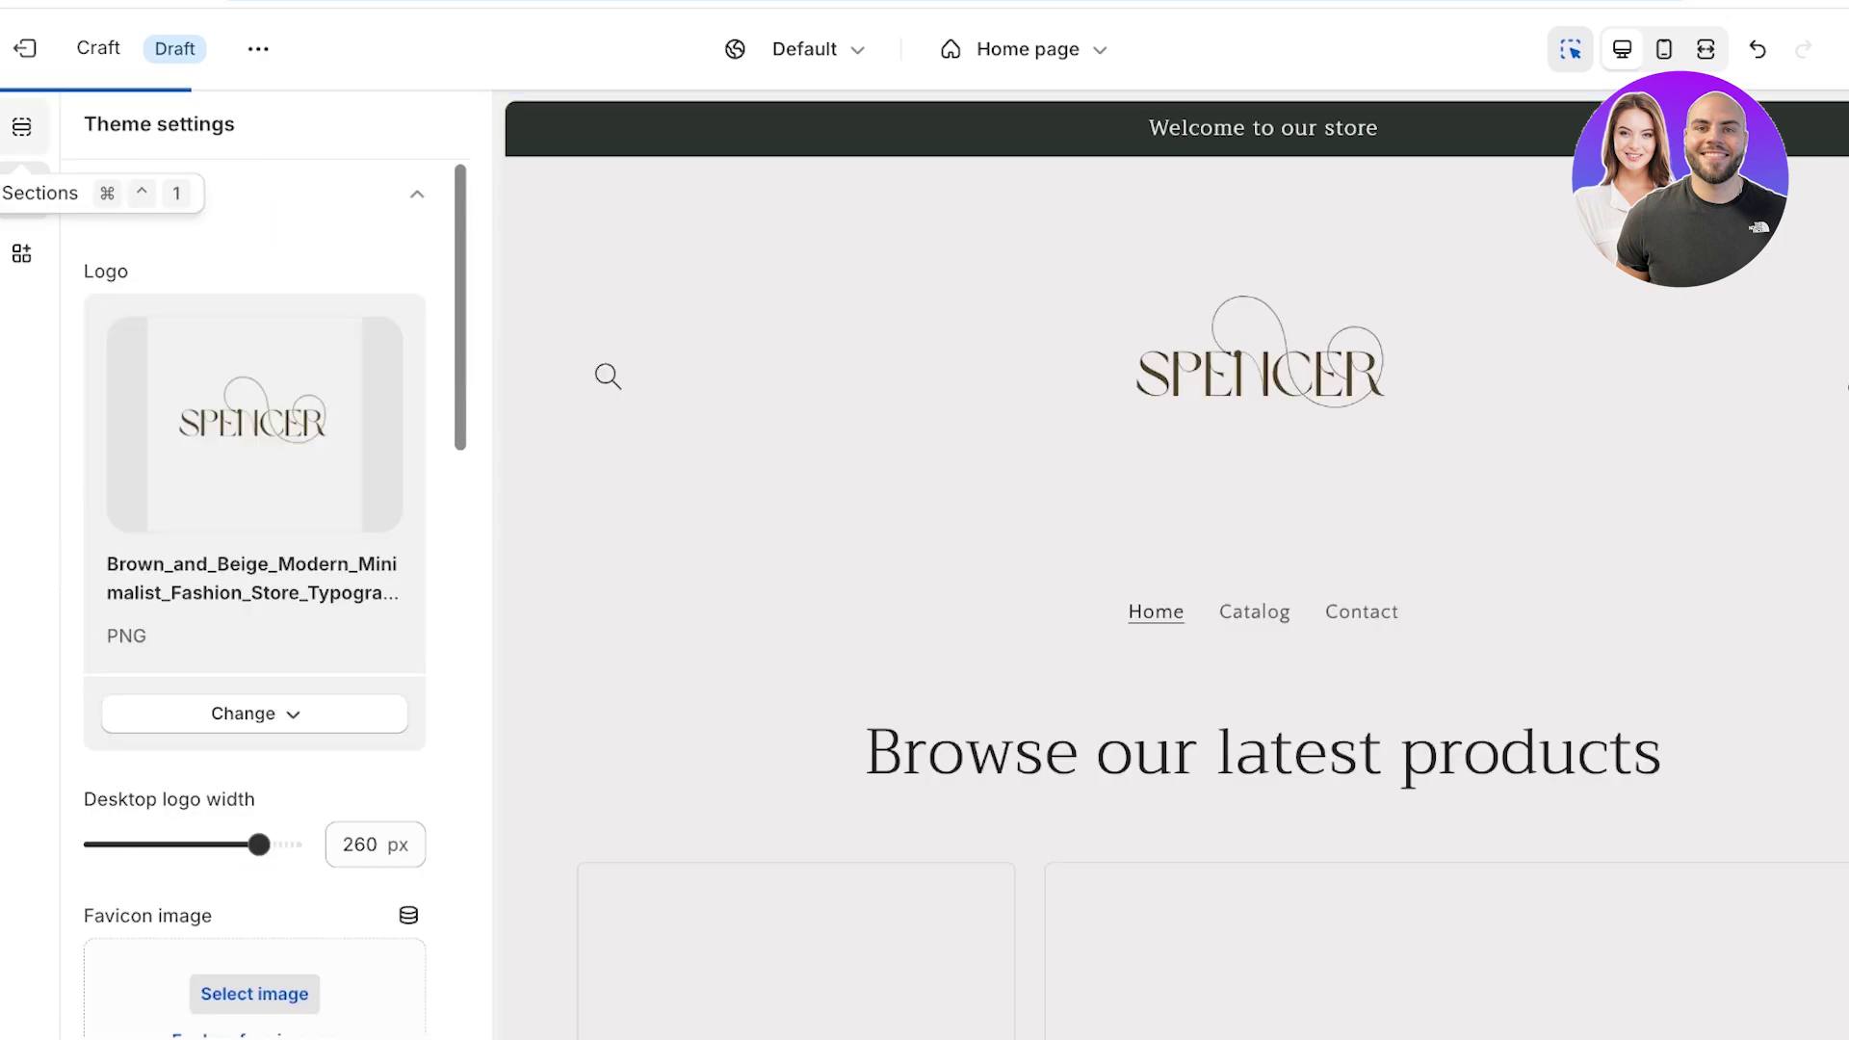
Step: Set both the top padding and the bottom padding of the home page's Header section to 0 px
{"action": "left_click", "coordinate": [22, 126]}
{"action": "left_click", "coordinate": [173, 291]}
{"action": "scroll", "coordinate": [265, 578], "scroll_direction": "down", "scroll_amount": 8}
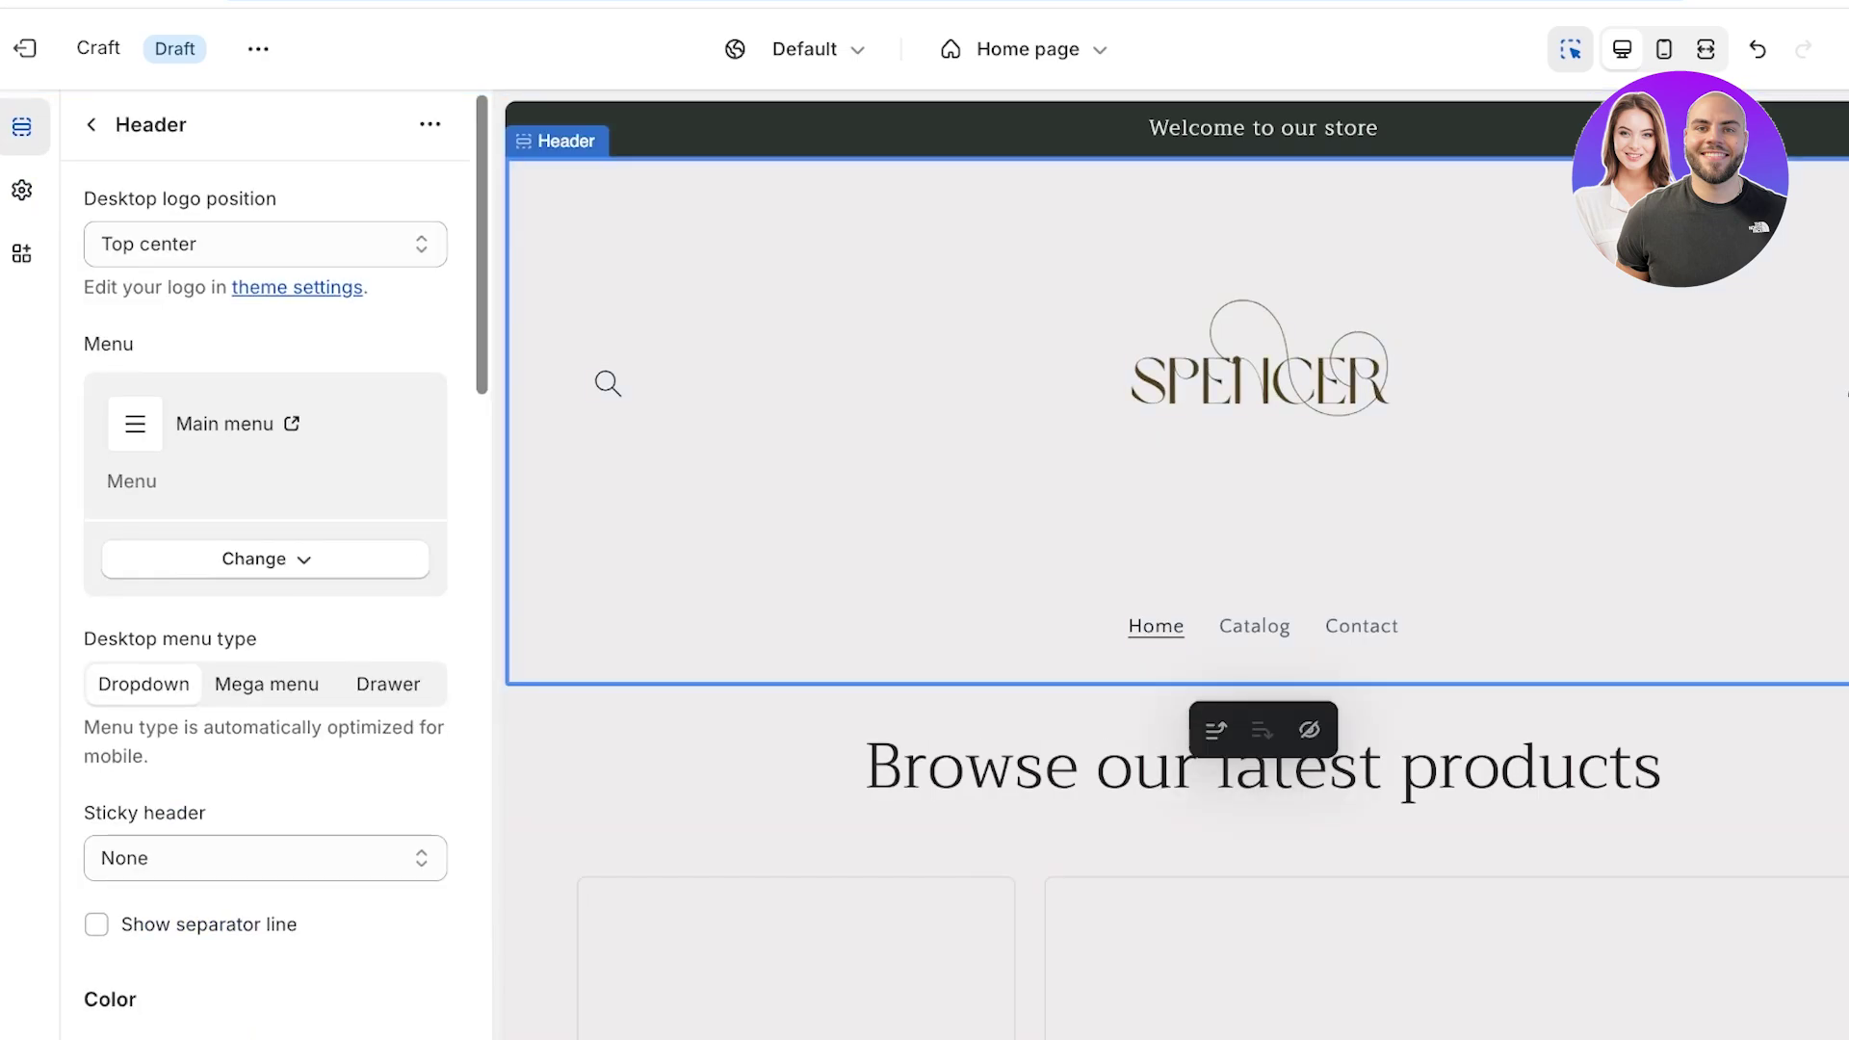
{"action": "scroll", "coordinate": [265, 578], "scroll_direction": "up", "scroll_amount": 8}
{"action": "scroll", "coordinate": [265, 578], "scroll_direction": "down", "scroll_amount": 12}
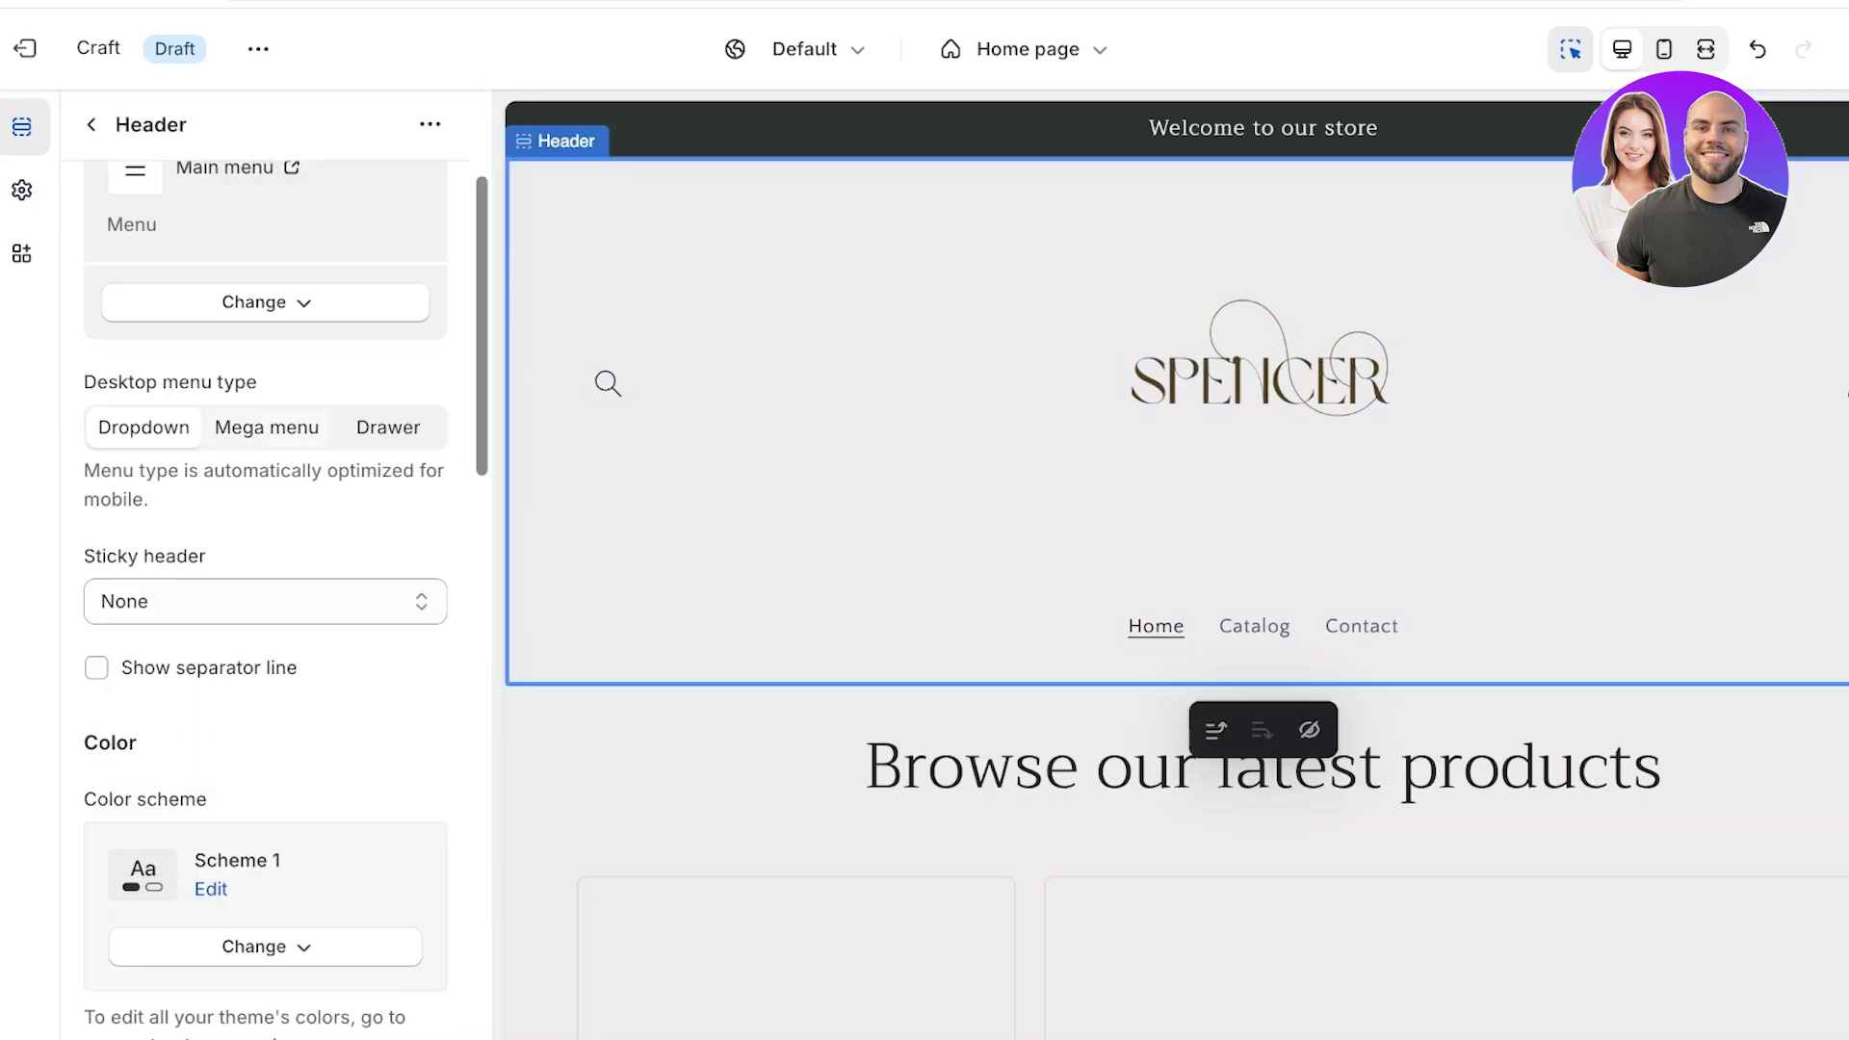
{"action": "scroll", "coordinate": [265, 578], "scroll_direction": "down", "scroll_amount": 1}
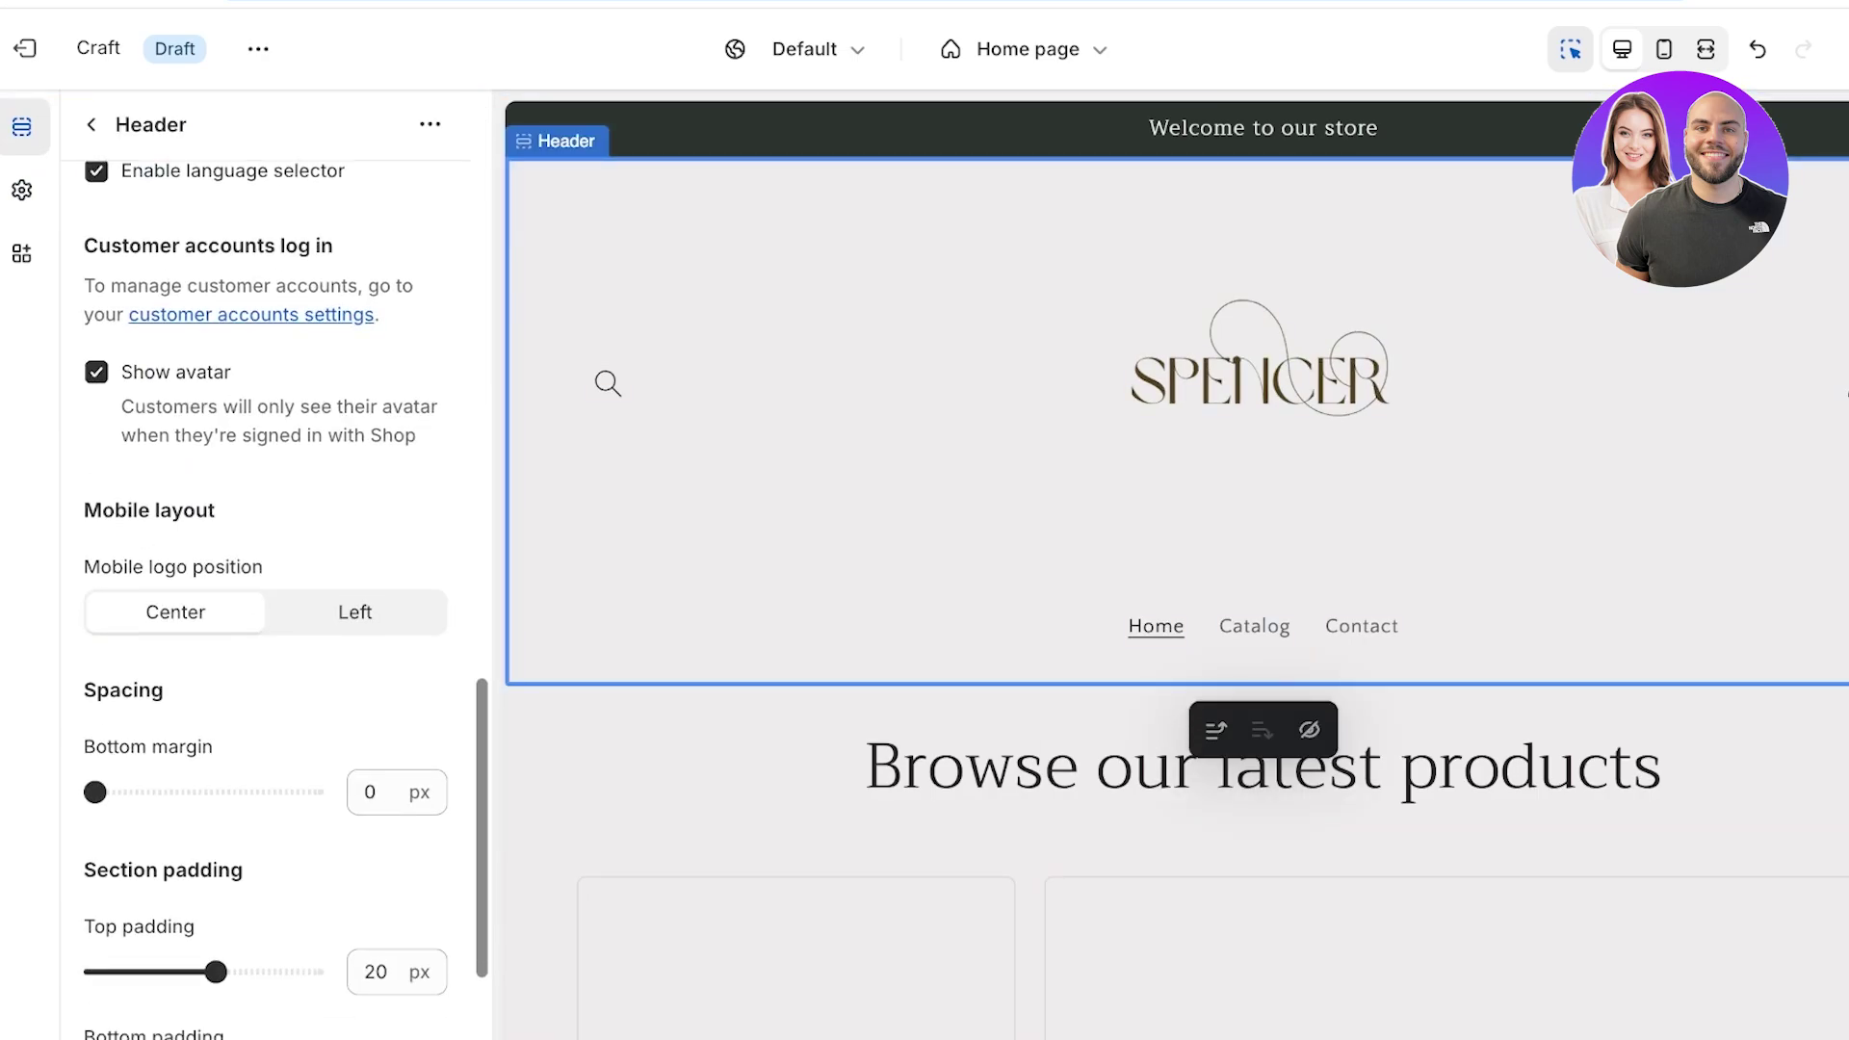
{"action": "left_click_drag", "start_coordinate": [215, 970], "coordinate": [94, 970]}
{"action": "scroll", "coordinate": [265, 577], "scroll_direction": "down", "scroll_amount": 3}
{"action": "left_click_drag", "start_coordinate": [216, 845], "coordinate": [94, 846]}
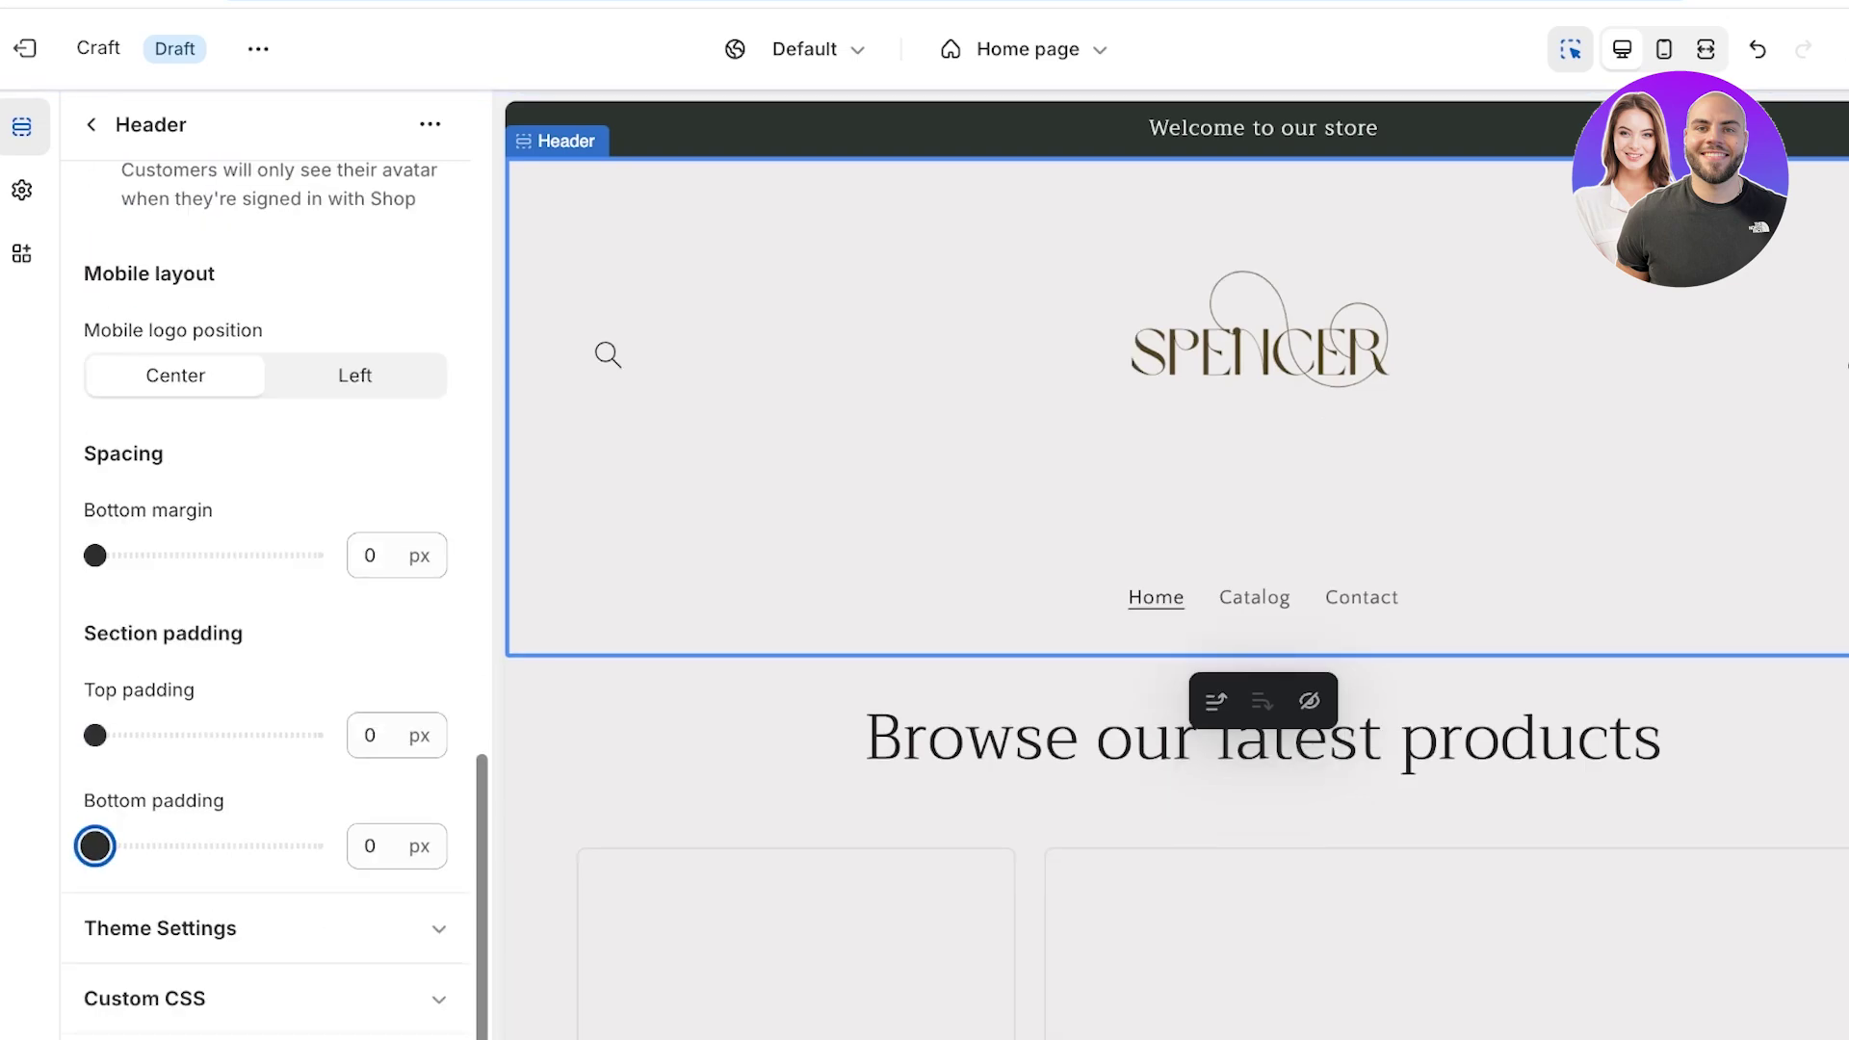
{"action": "left_click", "coordinate": [265, 928]}
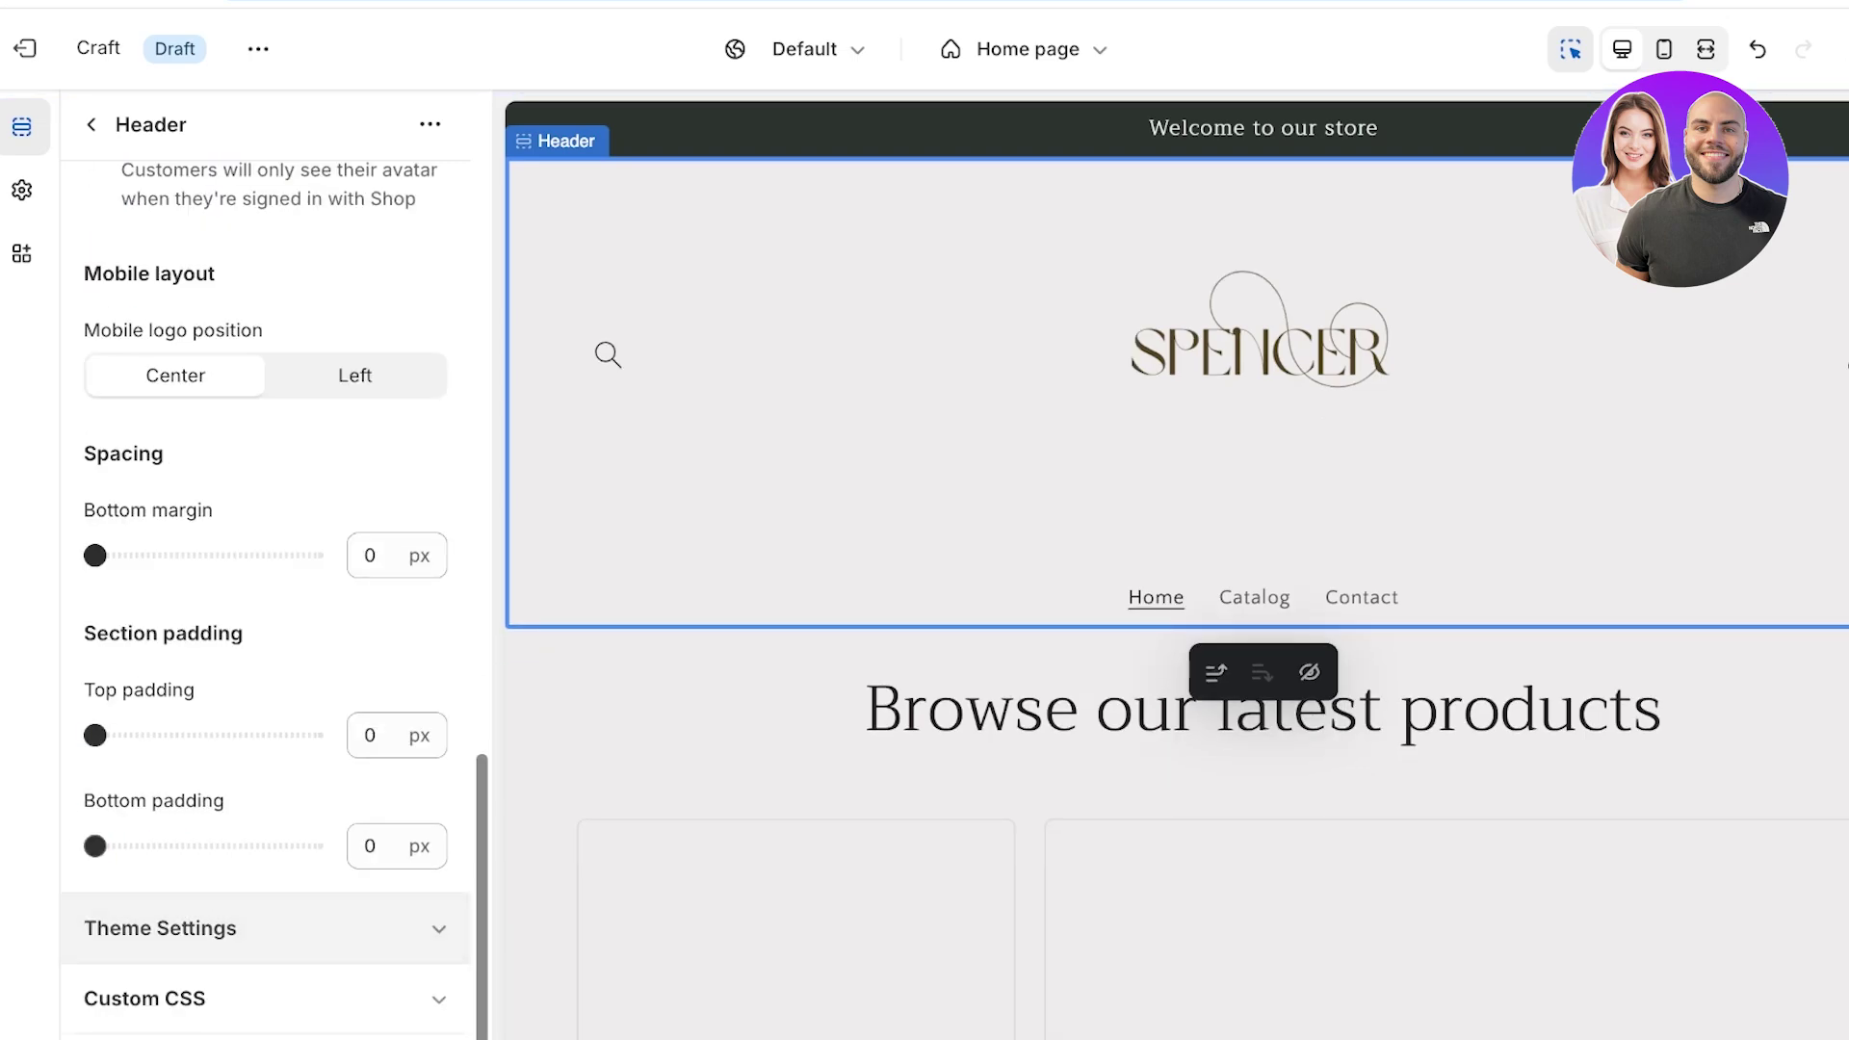
{"action": "scroll", "coordinate": [265, 929], "scroll_direction": "down", "scroll_amount": 9}
{"action": "scroll", "coordinate": [265, 577], "scroll_direction": "up", "scroll_amount": 1}
{"action": "left_click", "coordinate": [91, 125]}
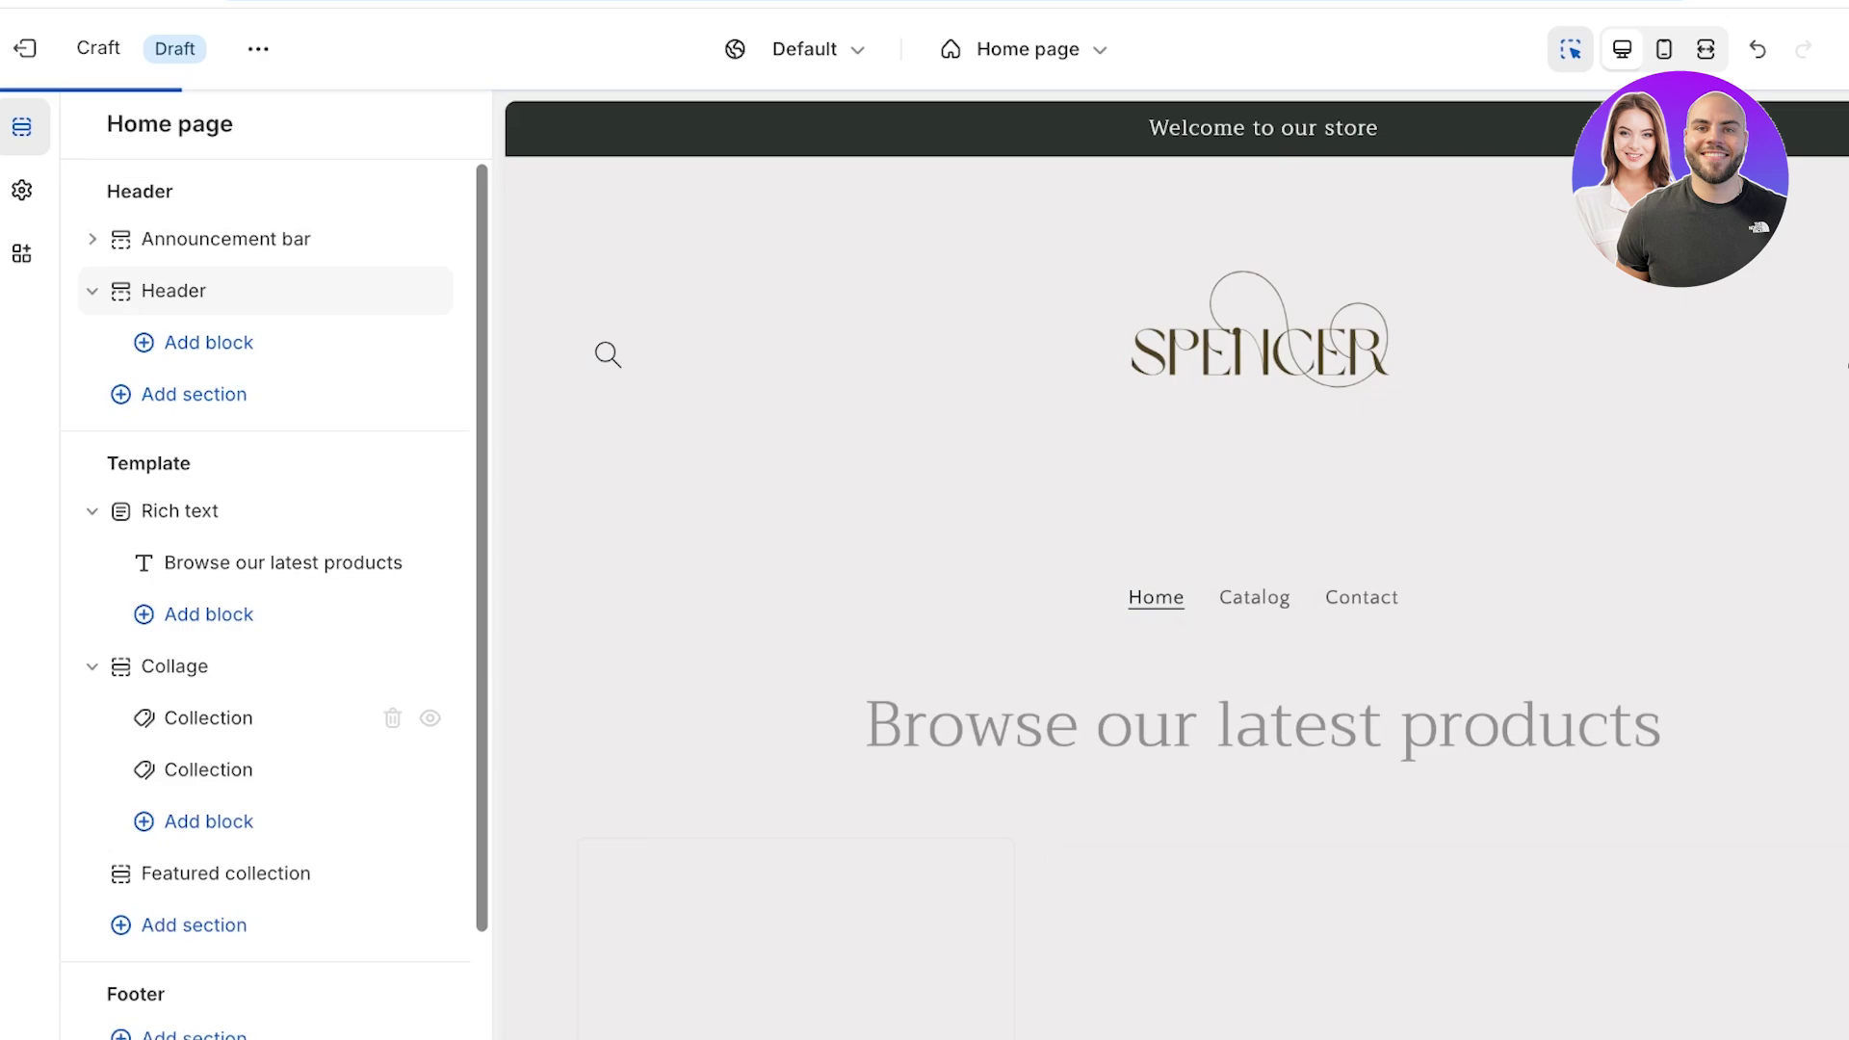
Step: Set the desktop logo width to 130 px in the theme settings and save the changes
{"action": "left_click", "coordinate": [21, 190]}
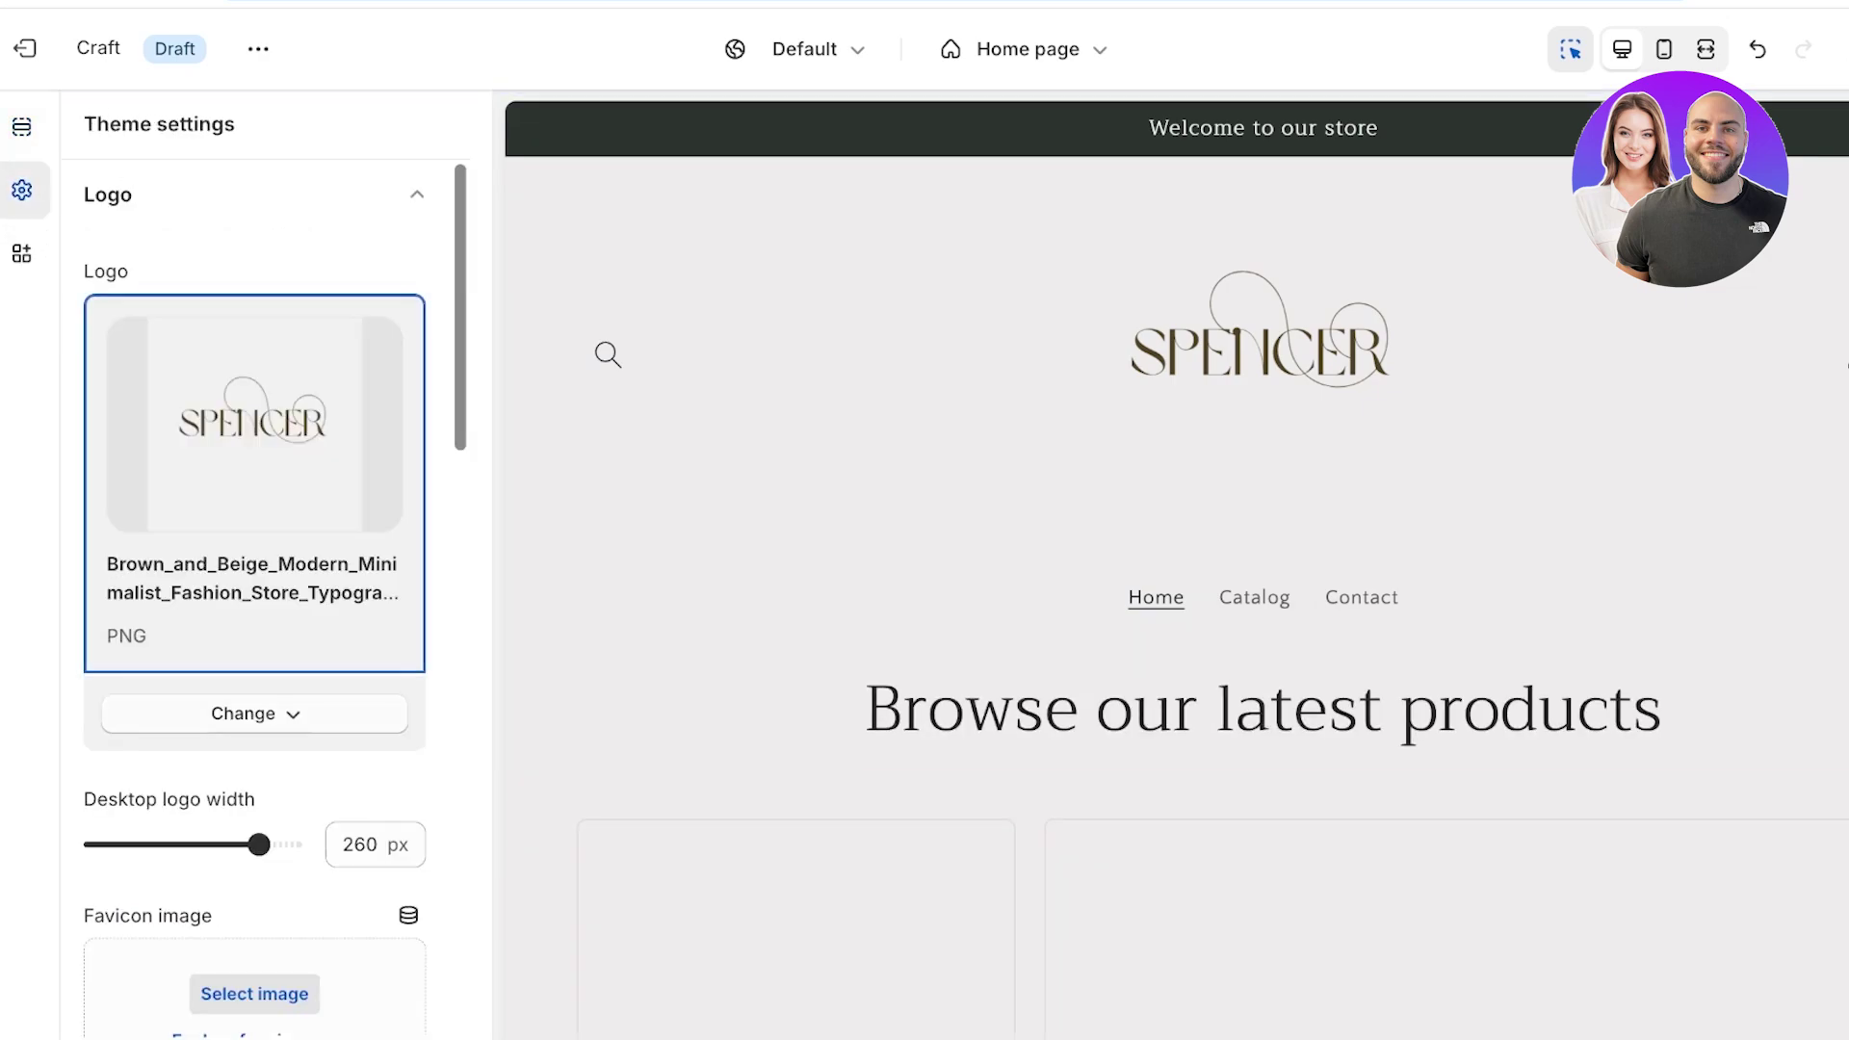
{"action": "left_click_drag", "start_coordinate": [258, 845], "coordinate": [157, 845]}
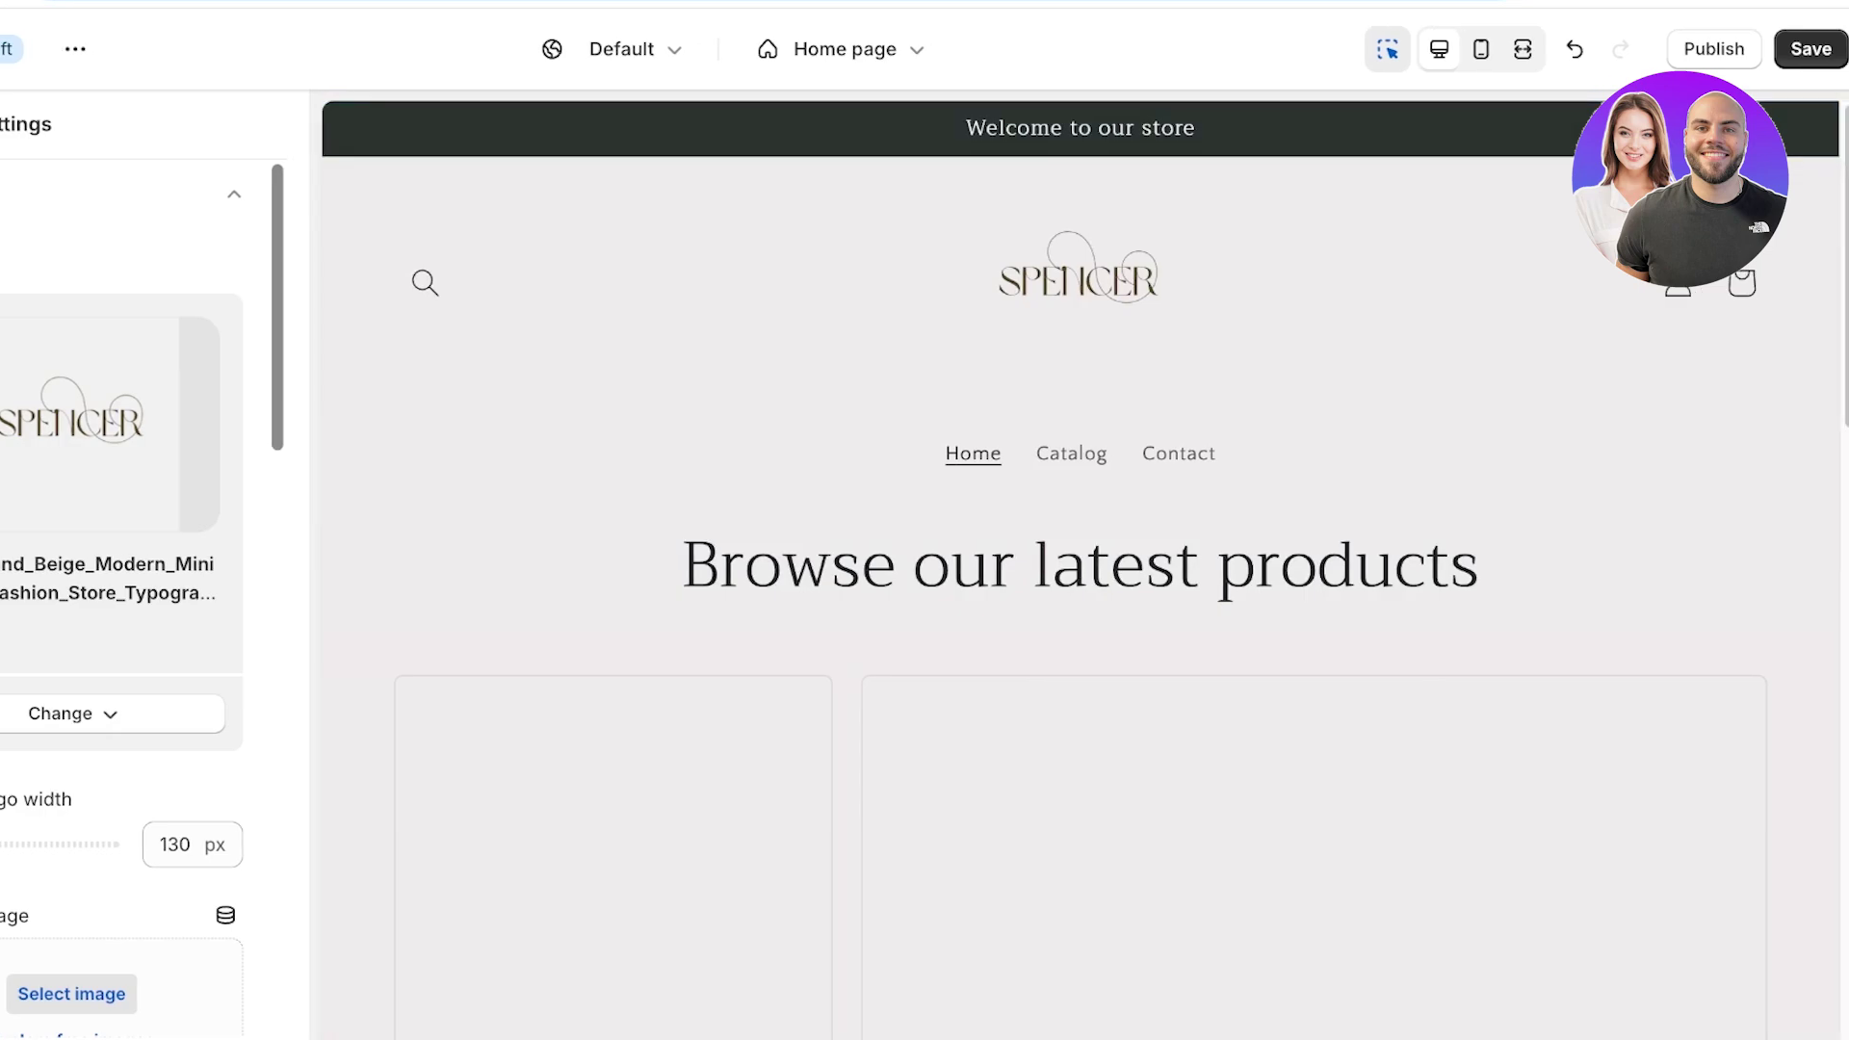
{"action": "key", "text": "ctrl+s"}
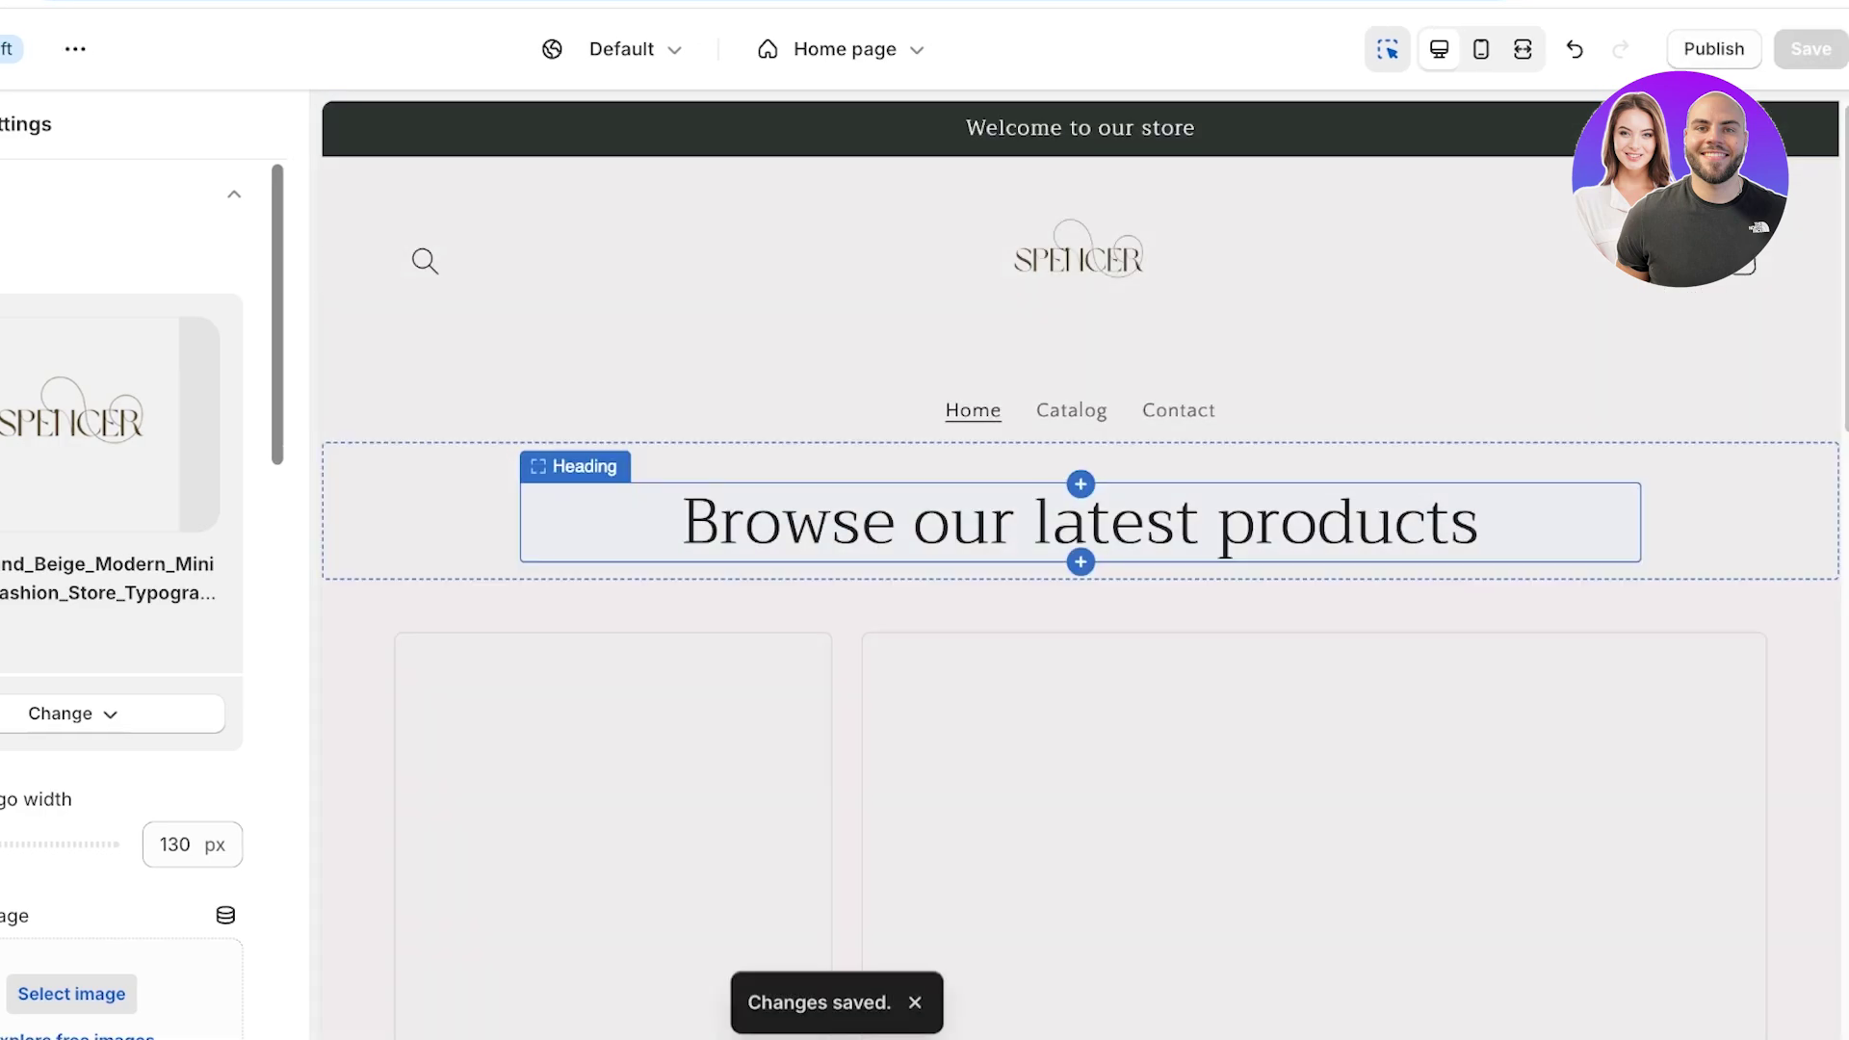
Step: Select the "Browse our latest products" heading on the home page and clear its text
{"action": "left_click", "coordinate": [1080, 521]}
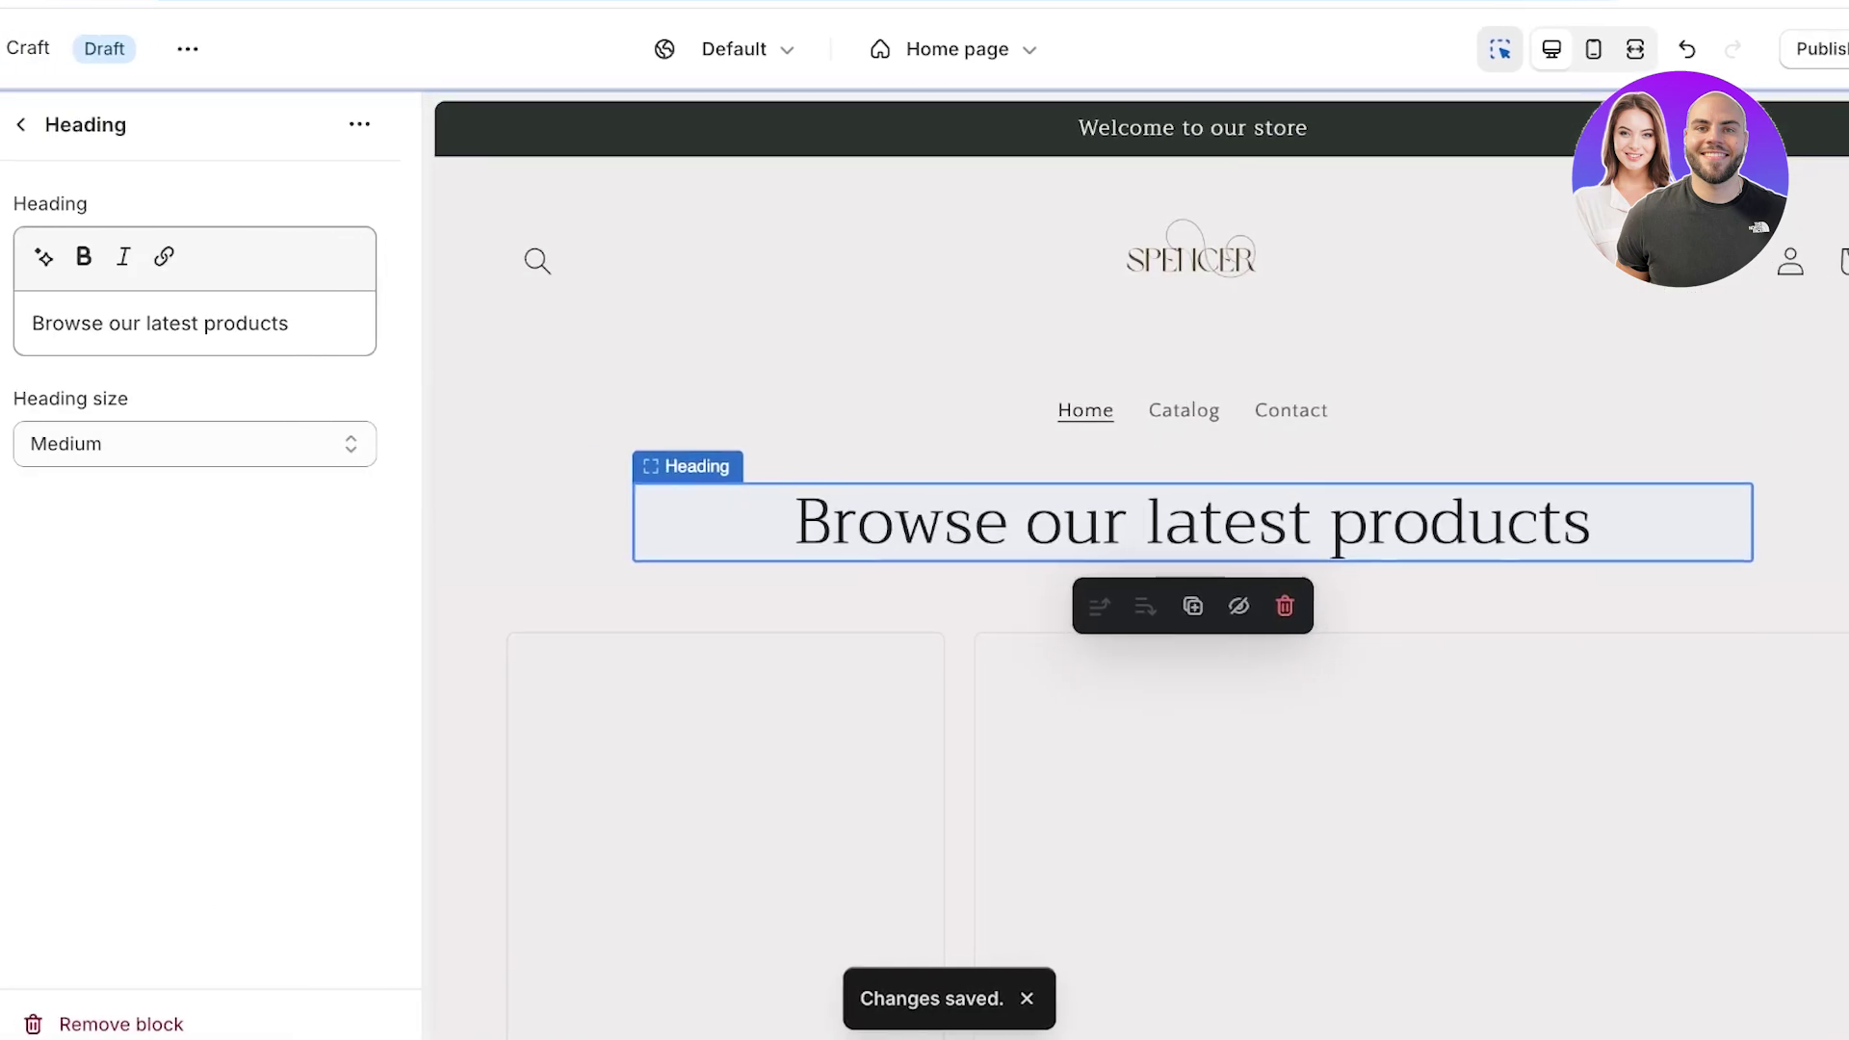
{"action": "left_click", "coordinate": [86, 324]}
{"action": "key", "text": "ctrl+a"}
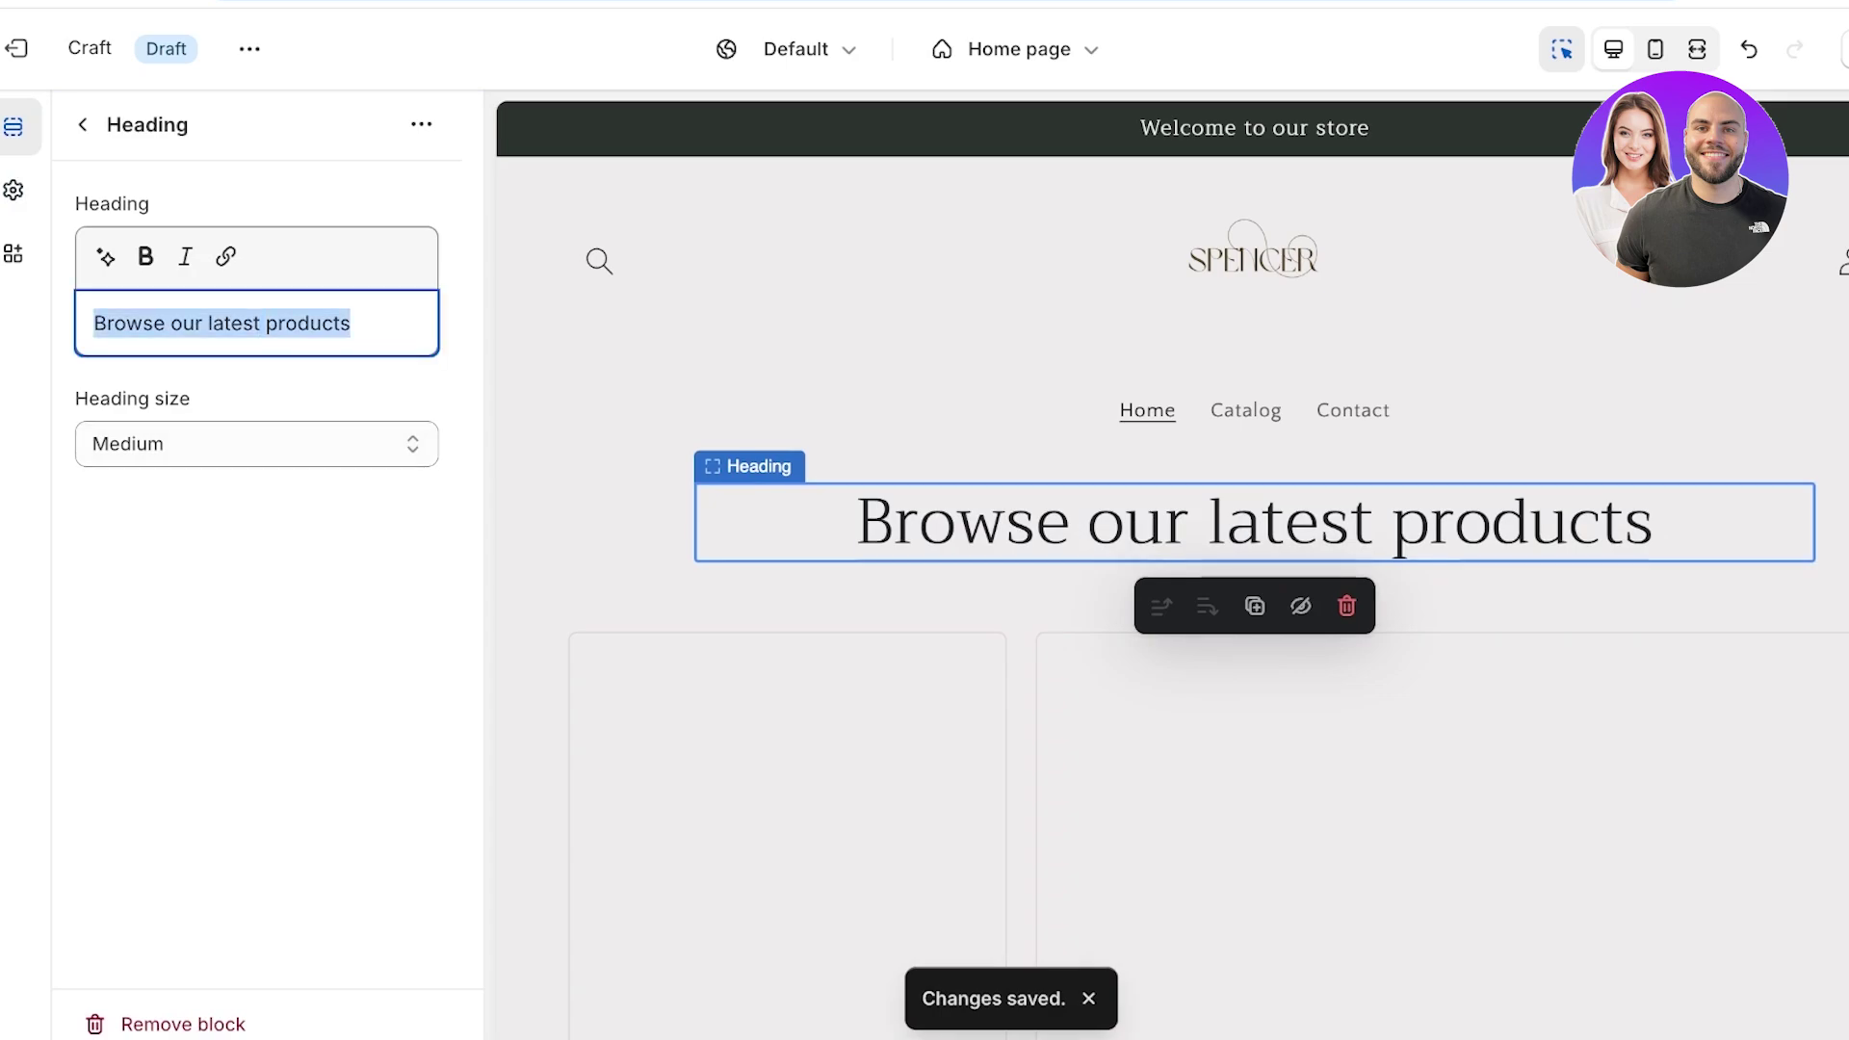
{"action": "key", "text": "BackSpace"}
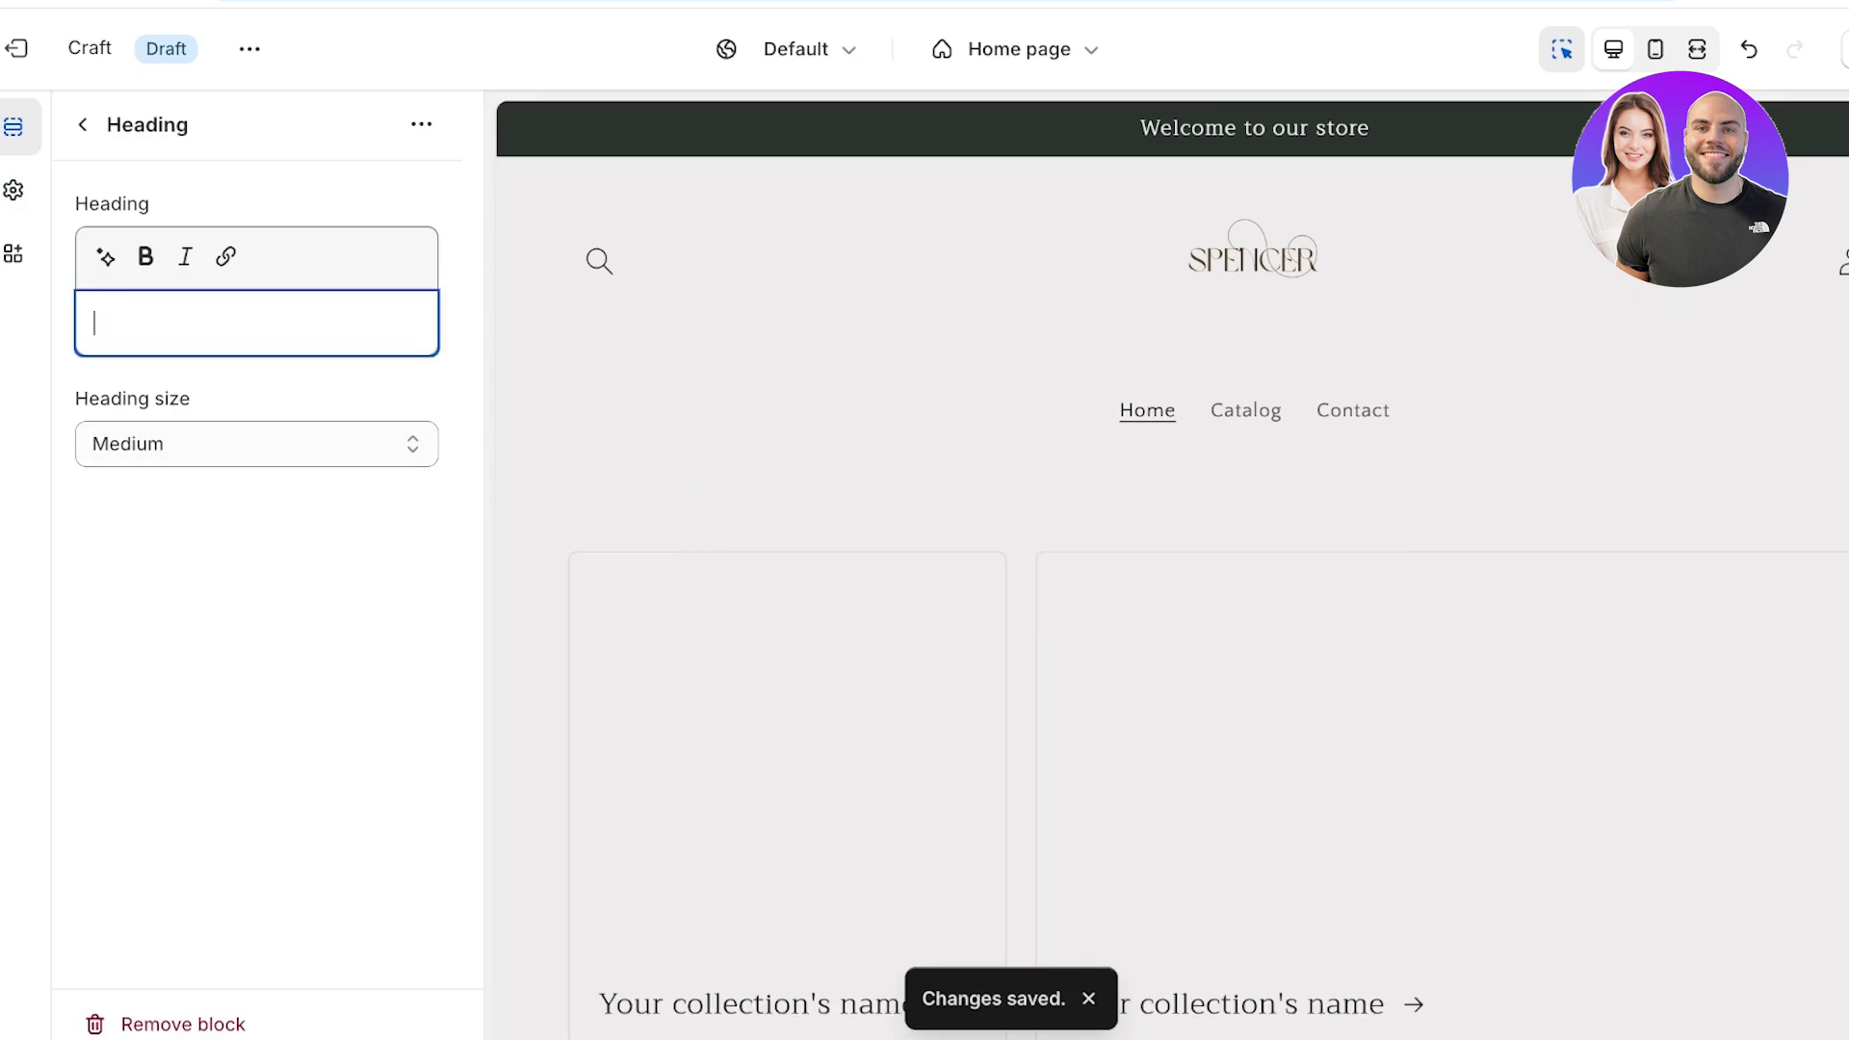
{"action": "type", "text": "Hot Sellers"}
{"action": "key", "text": "BackSpace"}
{"action": "key", "text": "BackSpace"}
{"action": "key", "text": "BackSpace"}
{"action": "key", "text": "BackSpace"}
{"action": "key", "text": "BackSpace"}
{"action": "key", "text": "BackSpace"}
{"action": "key", "text": "BackSpace"}
{"action": "key", "text": "BackSpace"}
{"action": "key", "text": "BackSpace"}
{"action": "key", "text": "BackSpace"}
{"action": "key", "text": "BackSpace"}
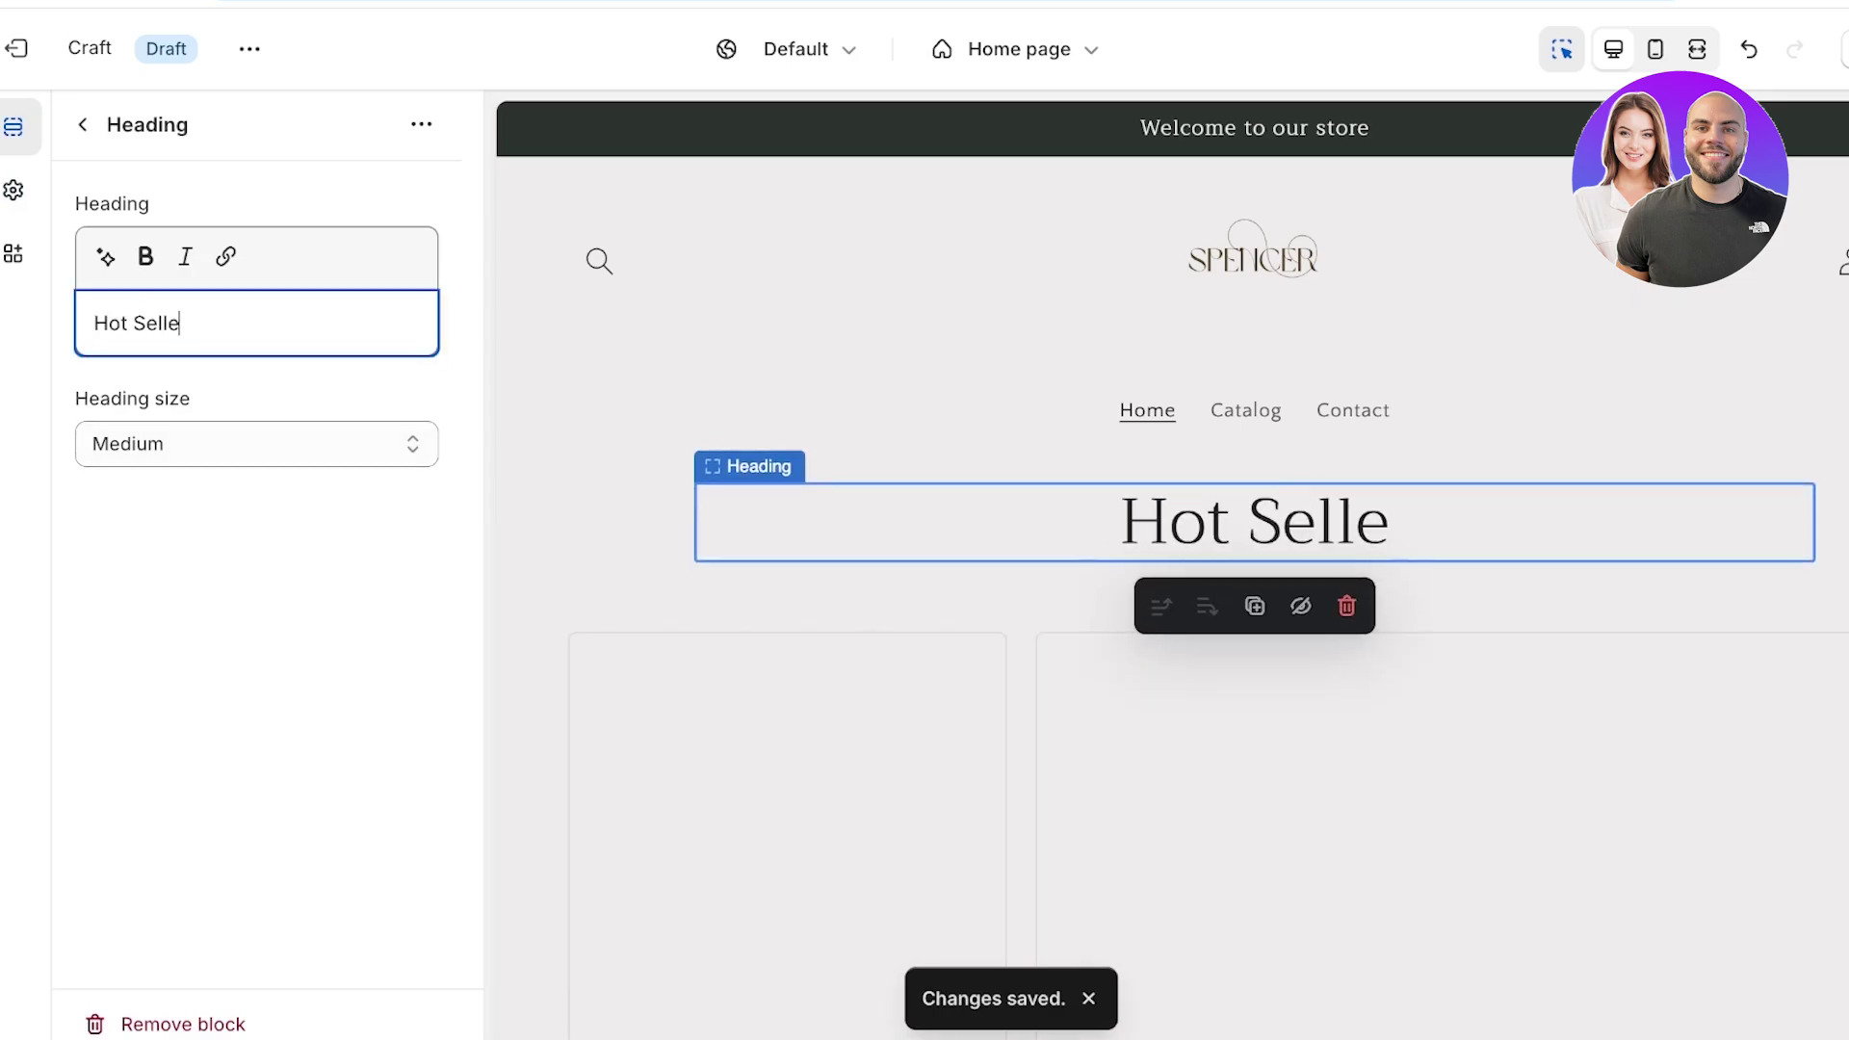
Step: Enter "What people are liking!" as the home page heading and save the theme
{"action": "type", "text": "What people are likin"}
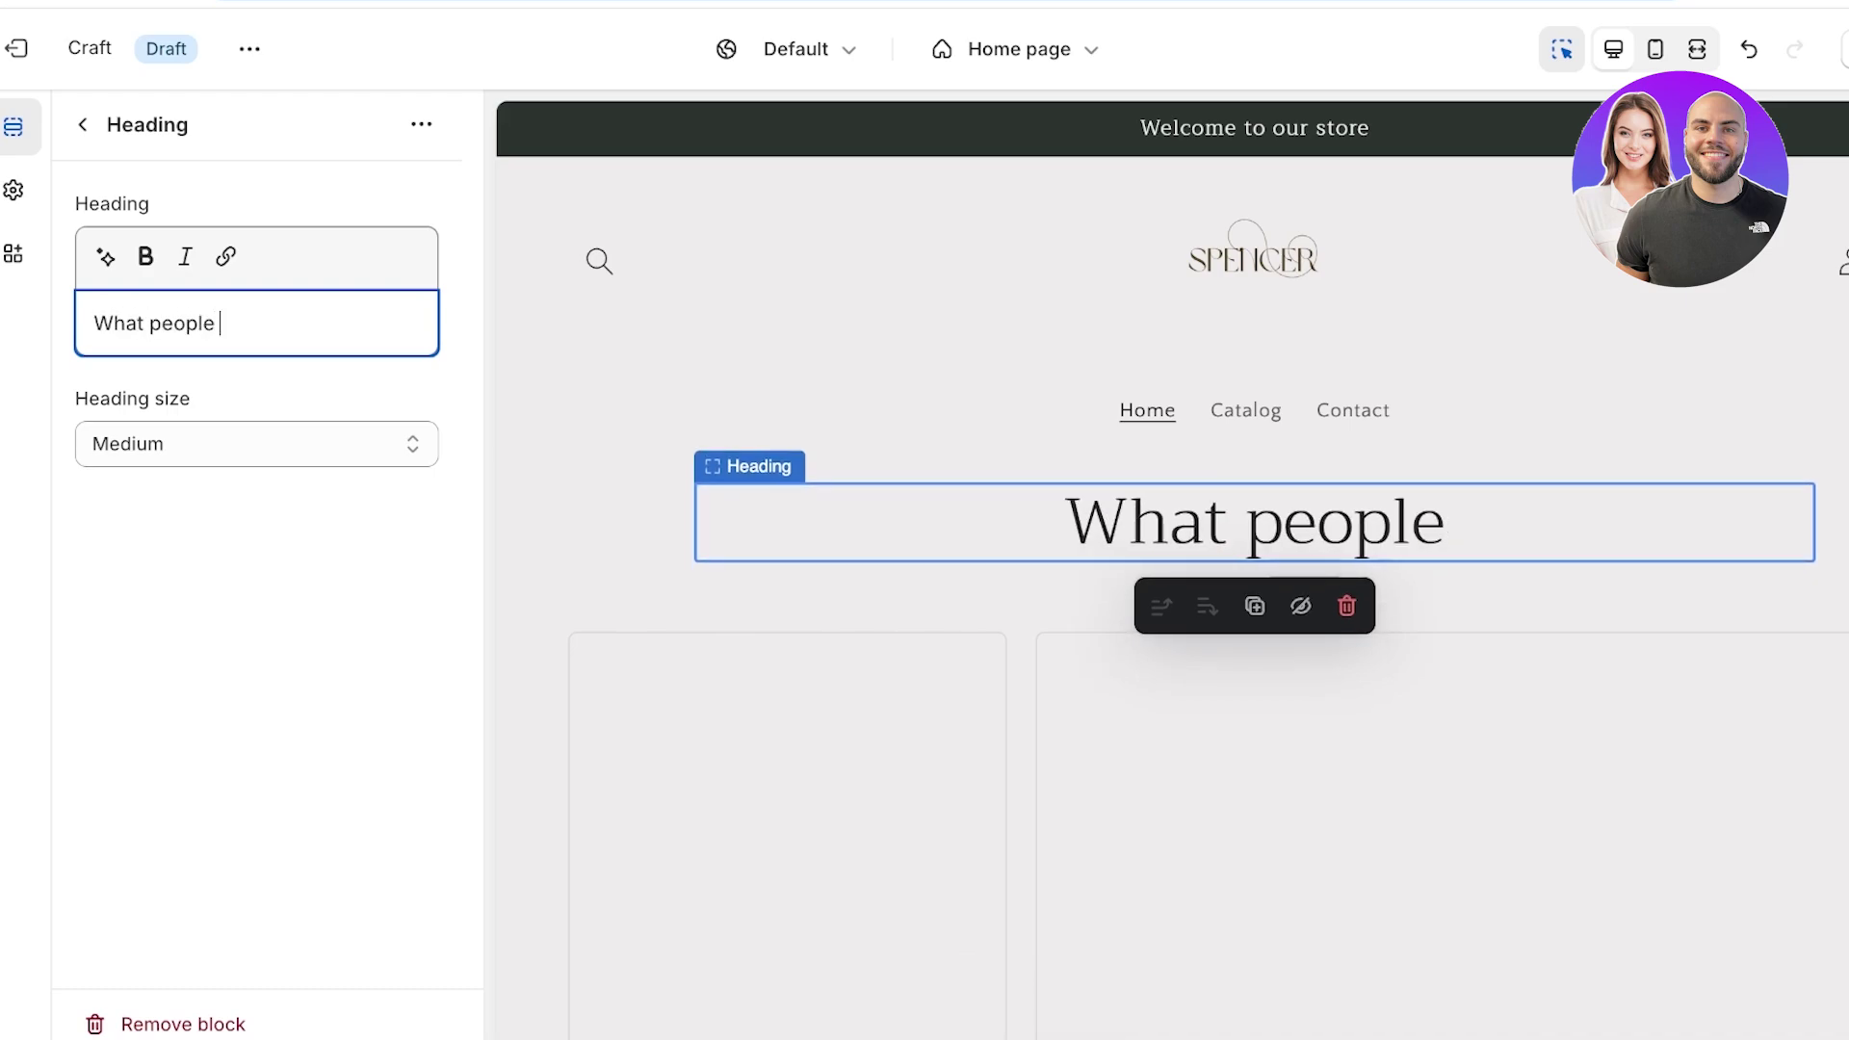
{"action": "type", "text": "g!"}
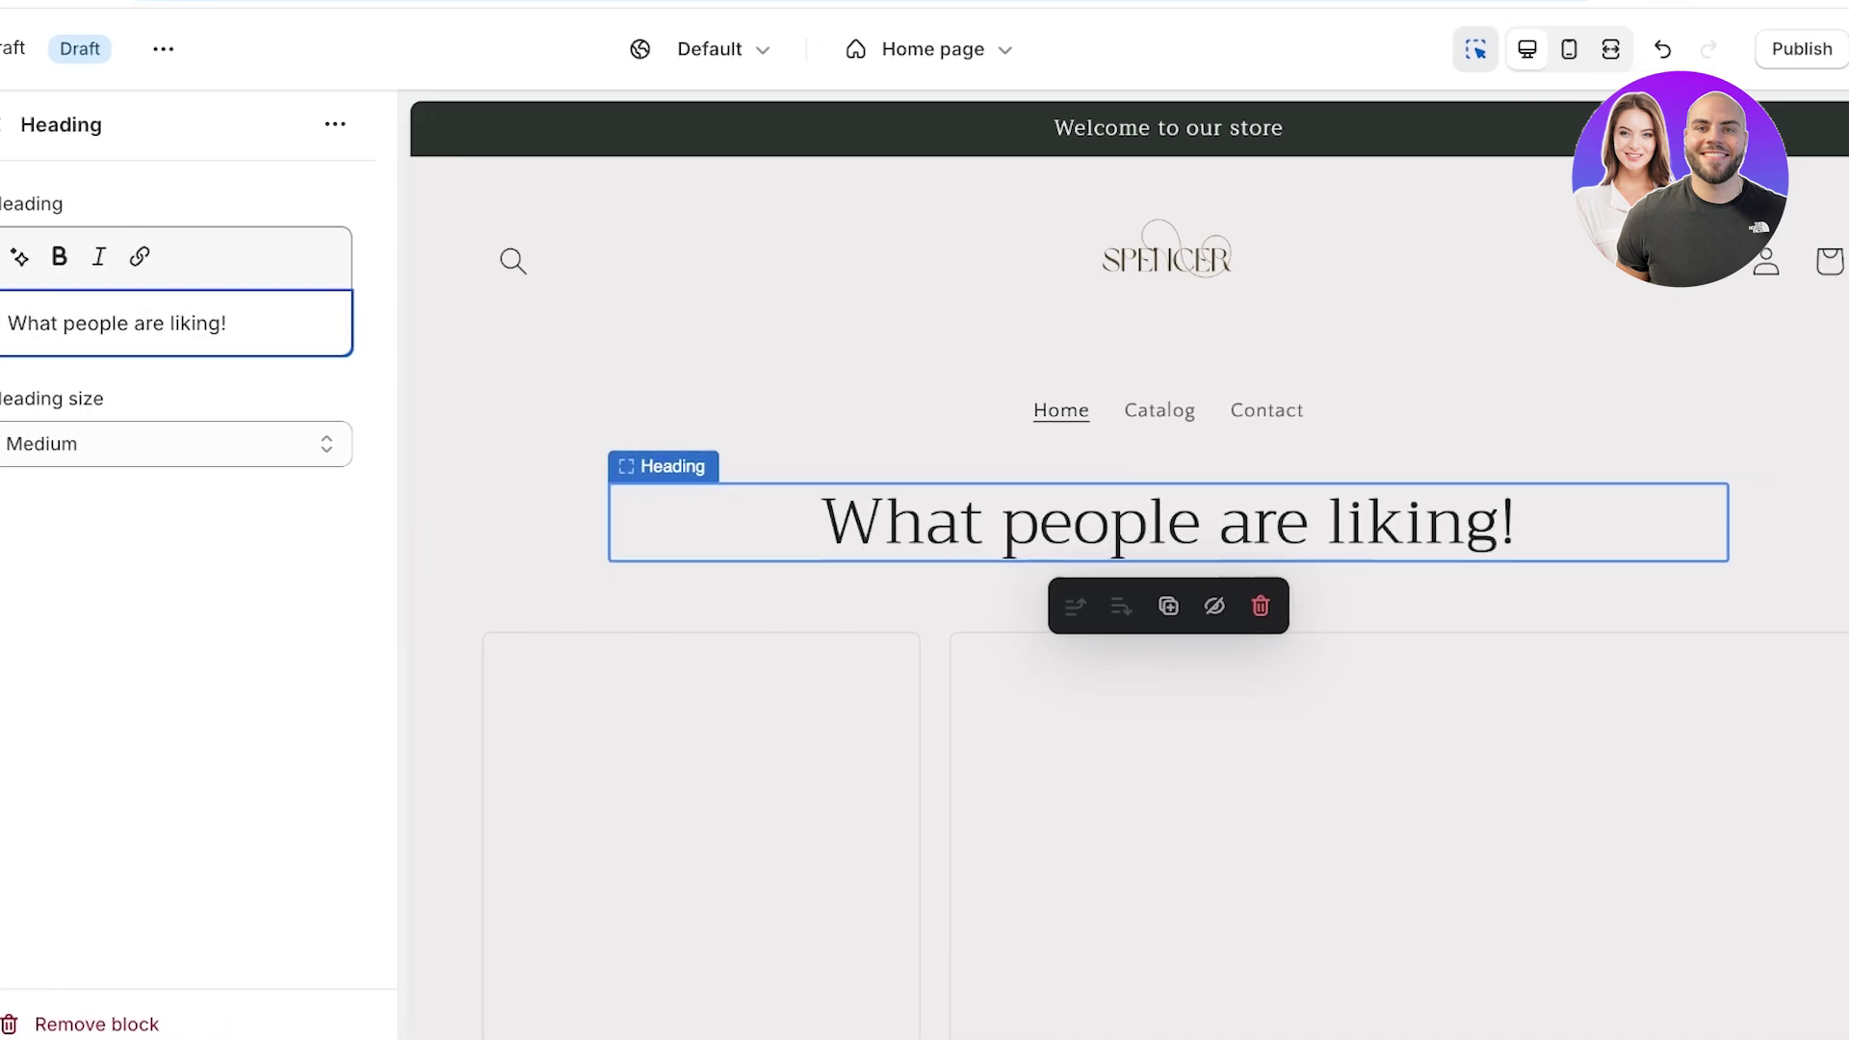
{"action": "key", "text": "ctrl+s"}
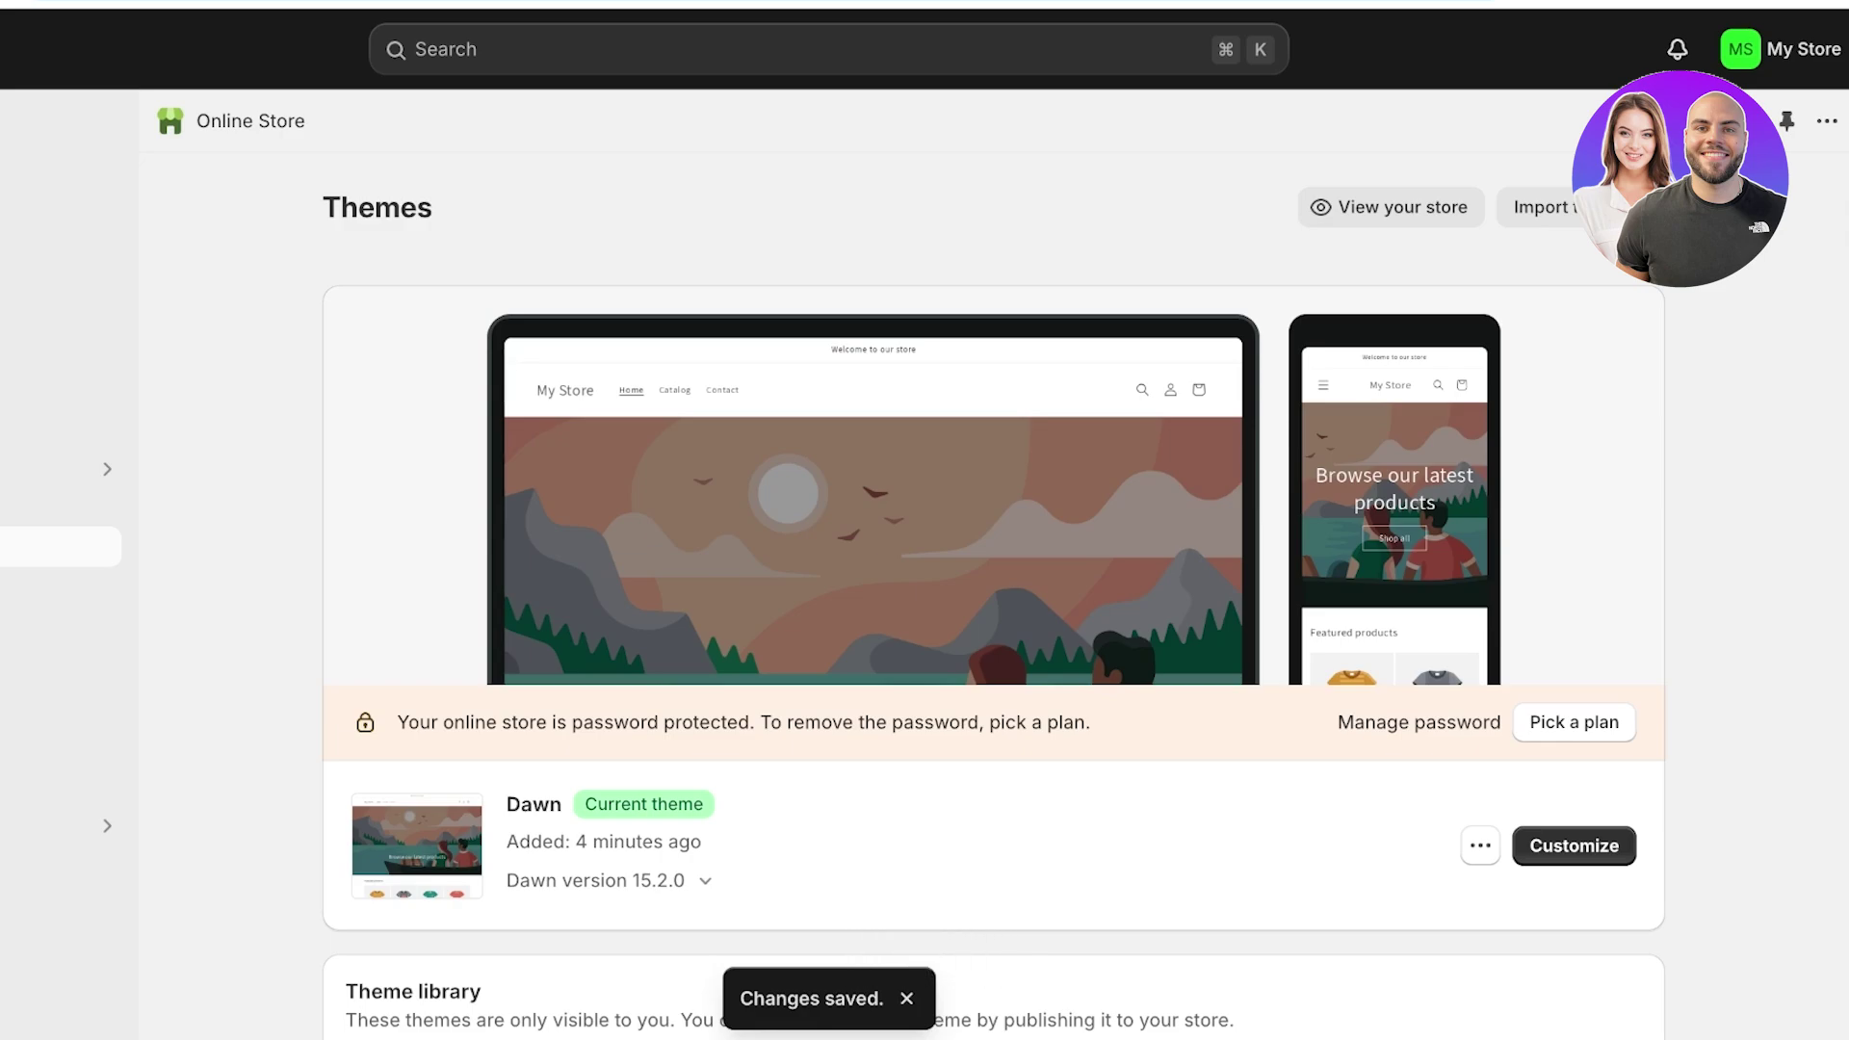
Step: Search the Shopify App Store for cjdropshipping and open the CJdropshipping: Much Faster app listing
{"action": "left_click", "coordinate": [100, 864]}
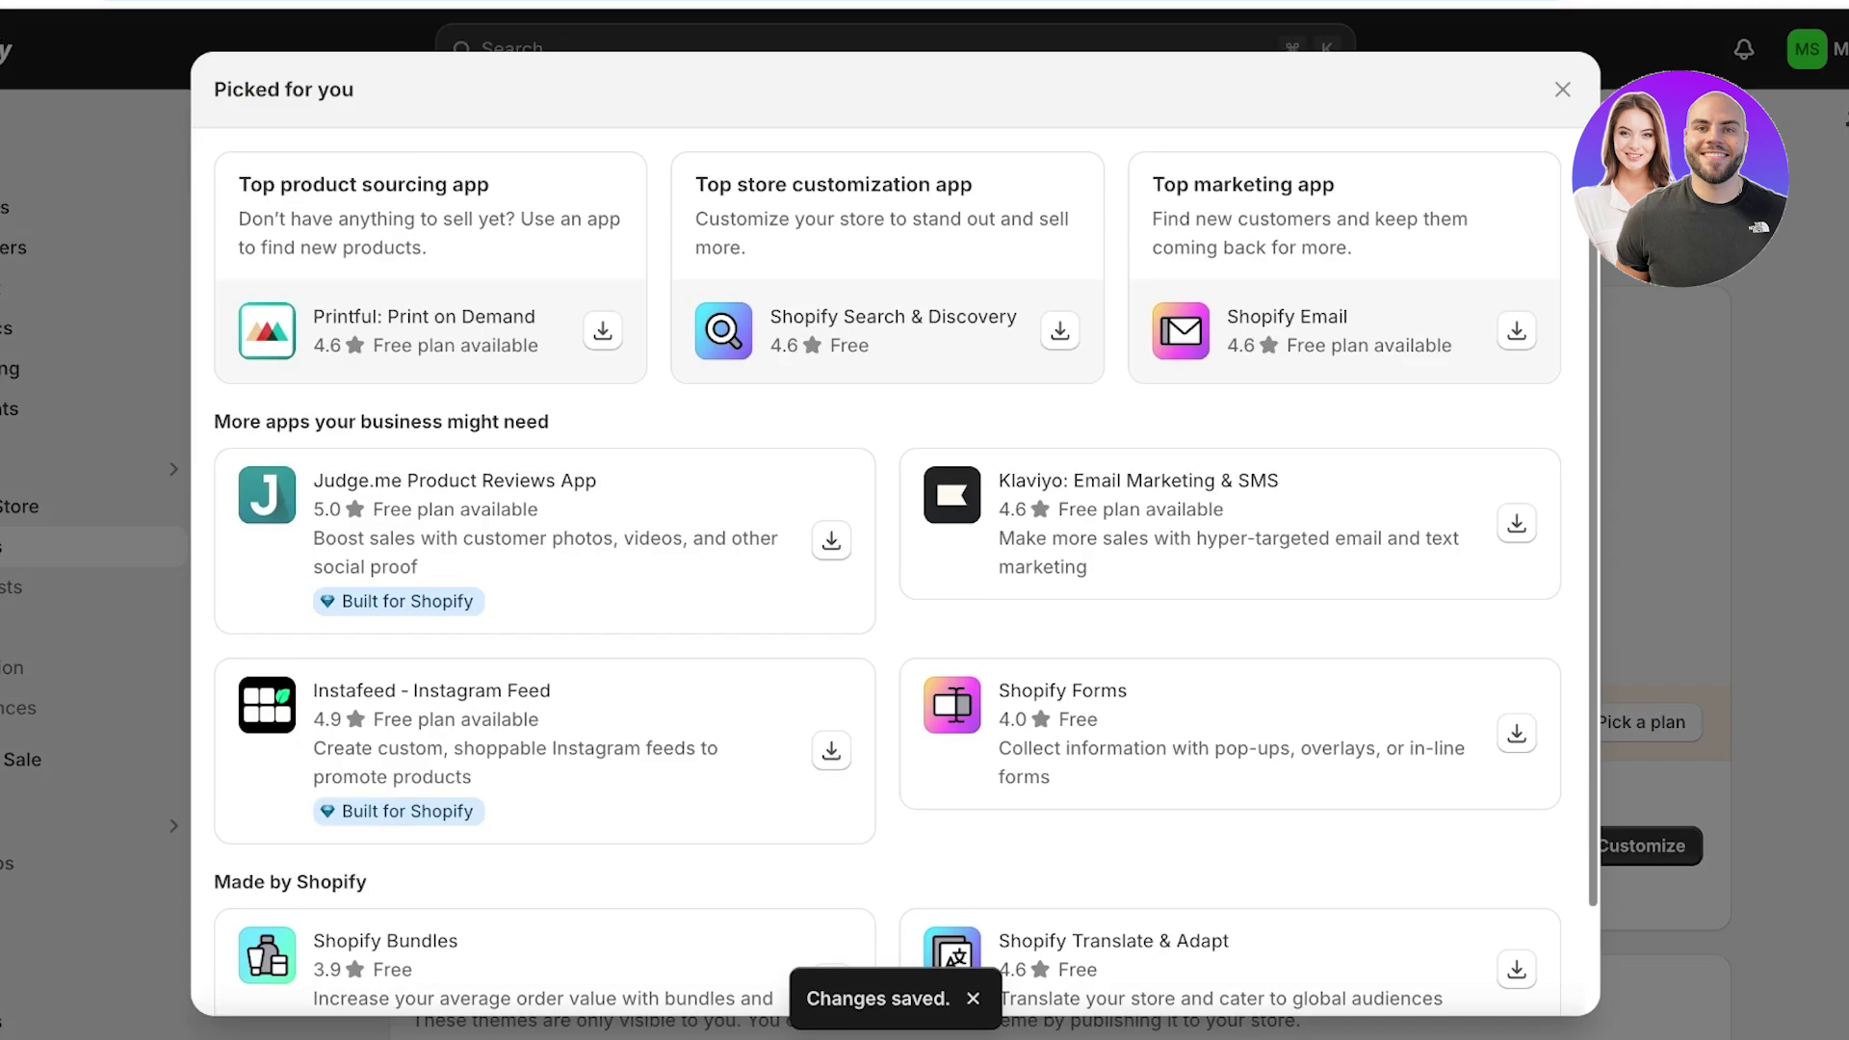
{"action": "scroll", "coordinate": [896, 530], "scroll_direction": "down", "scroll_amount": 2}
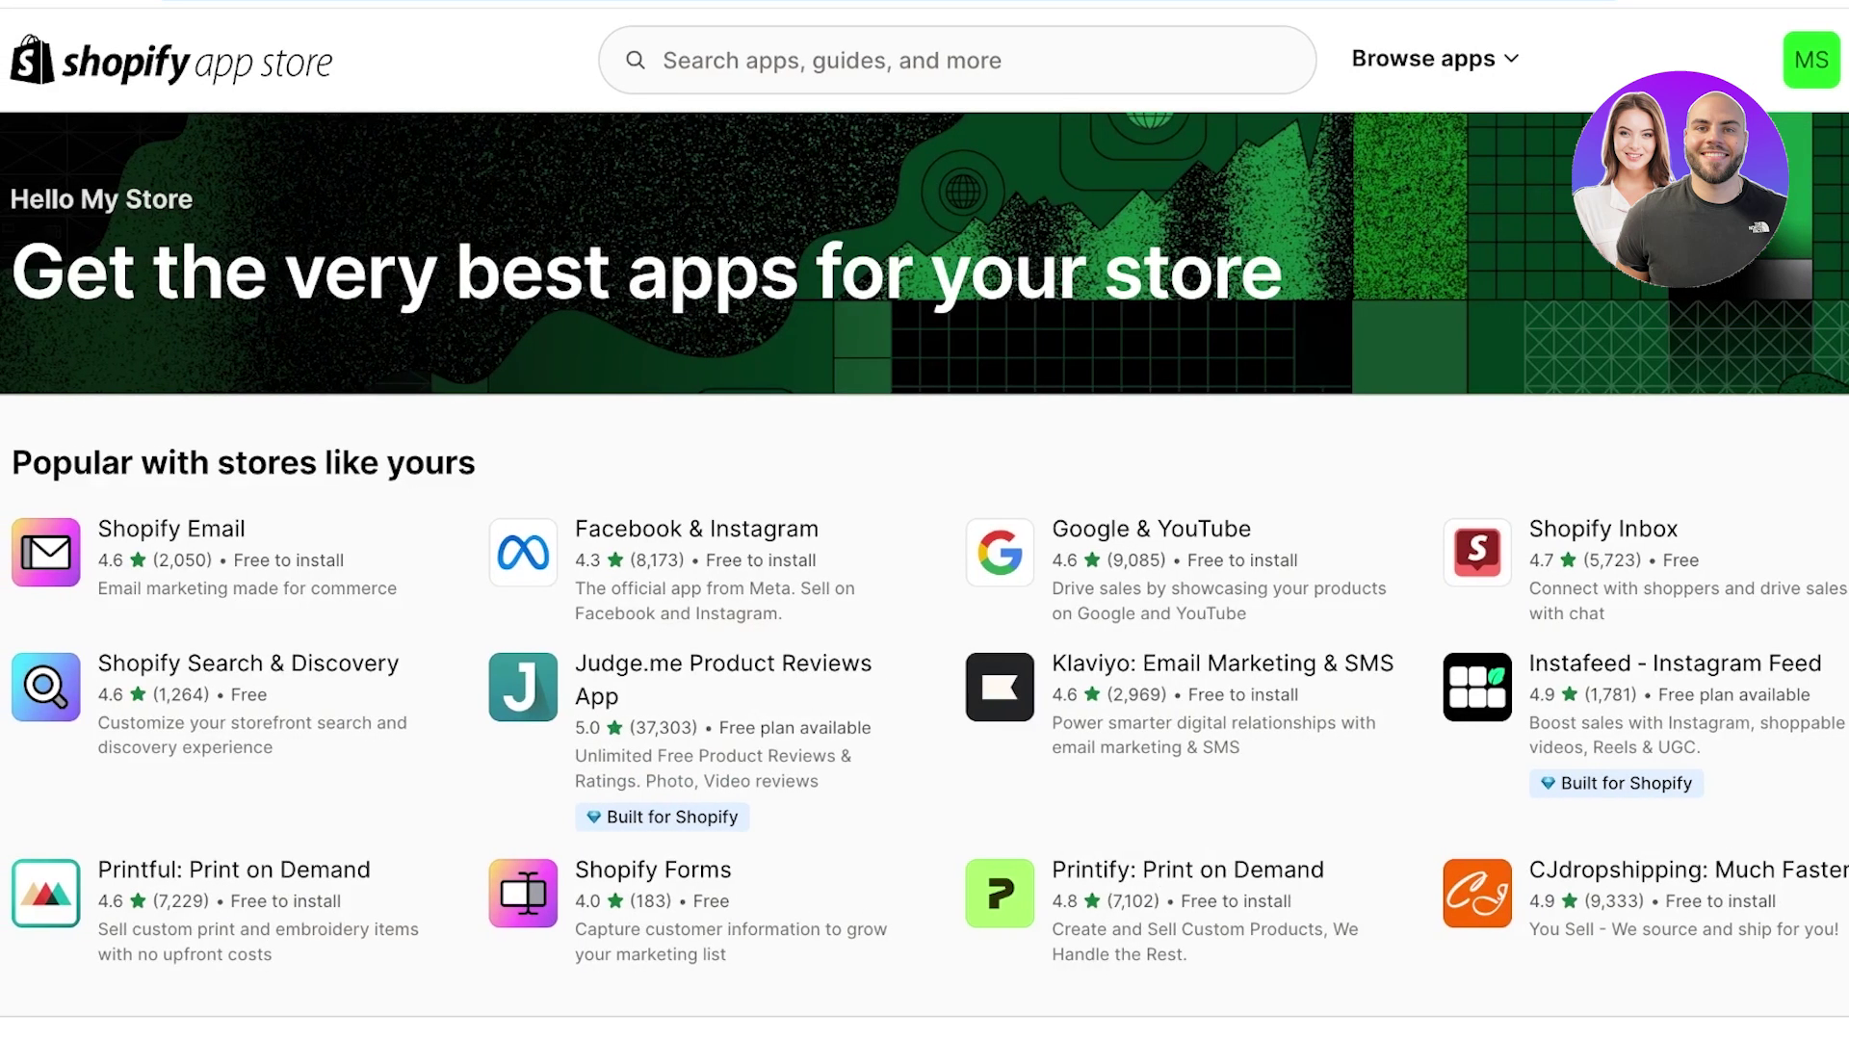
{"action": "type", "text": "cj"}
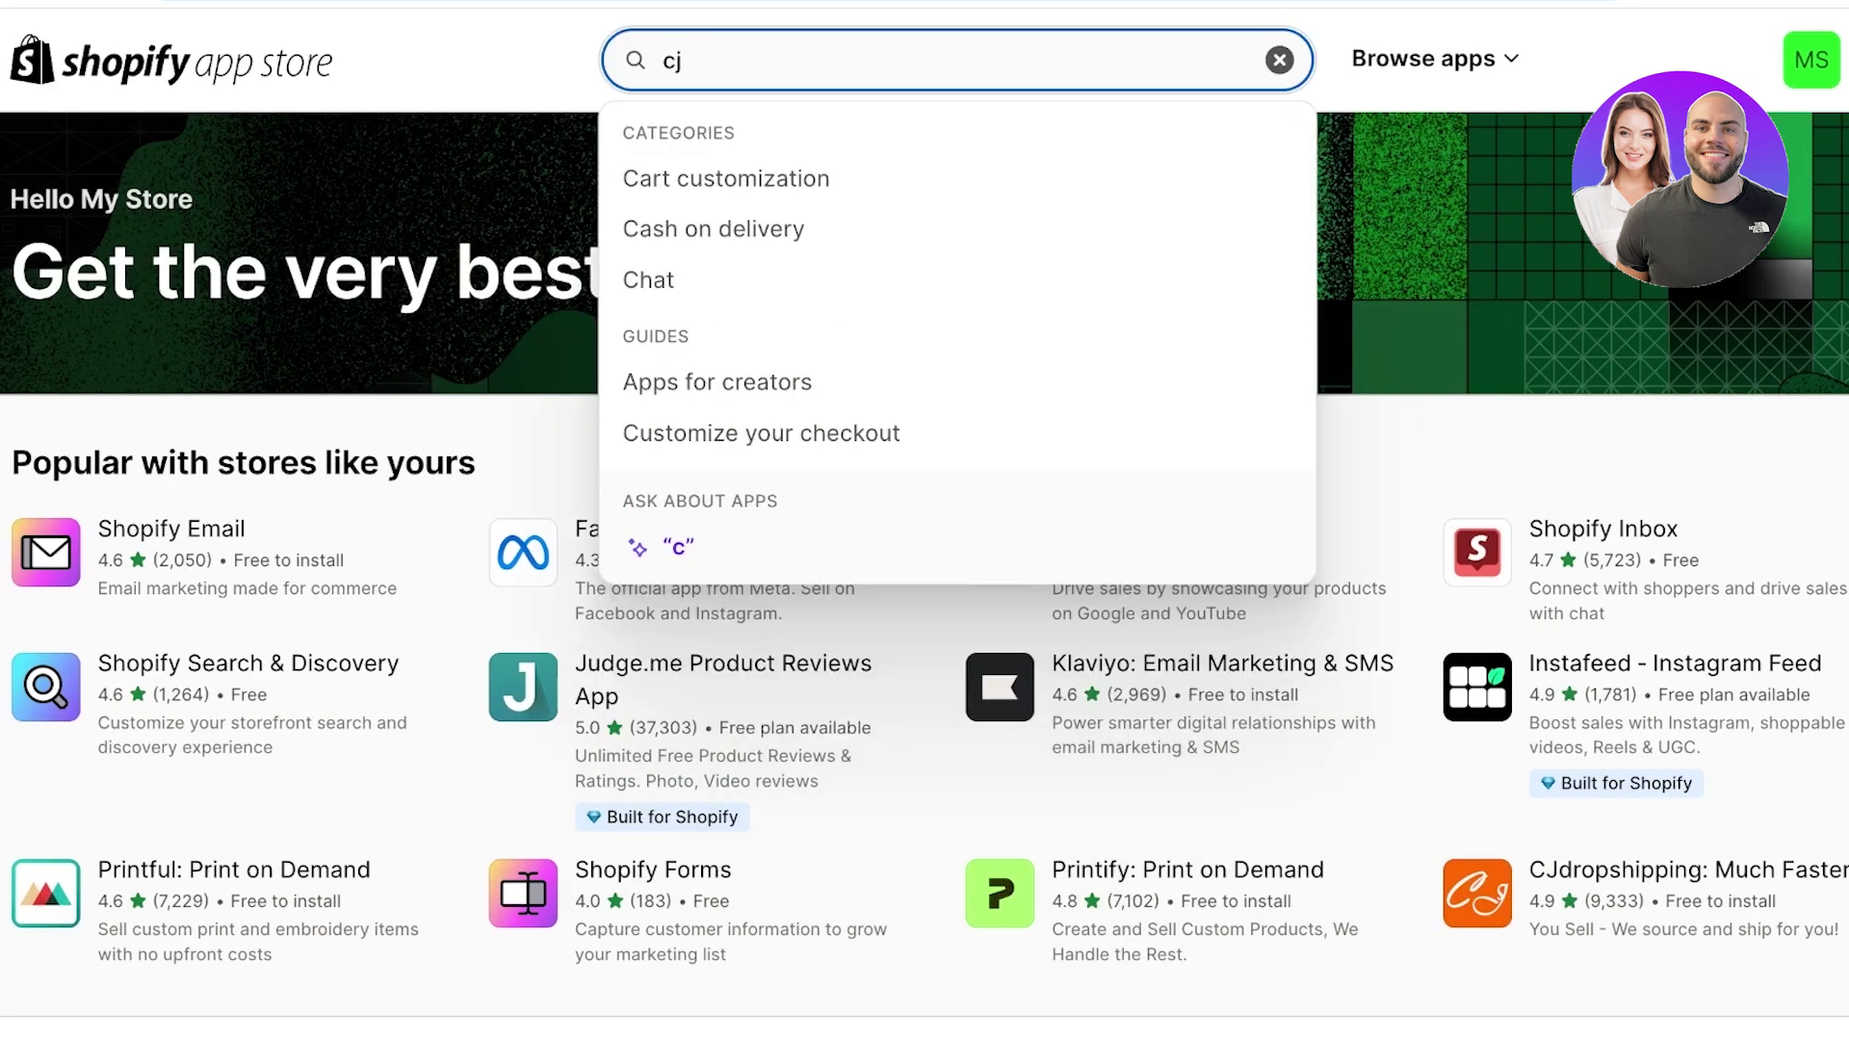
{"action": "type", "text": "dropsh"}
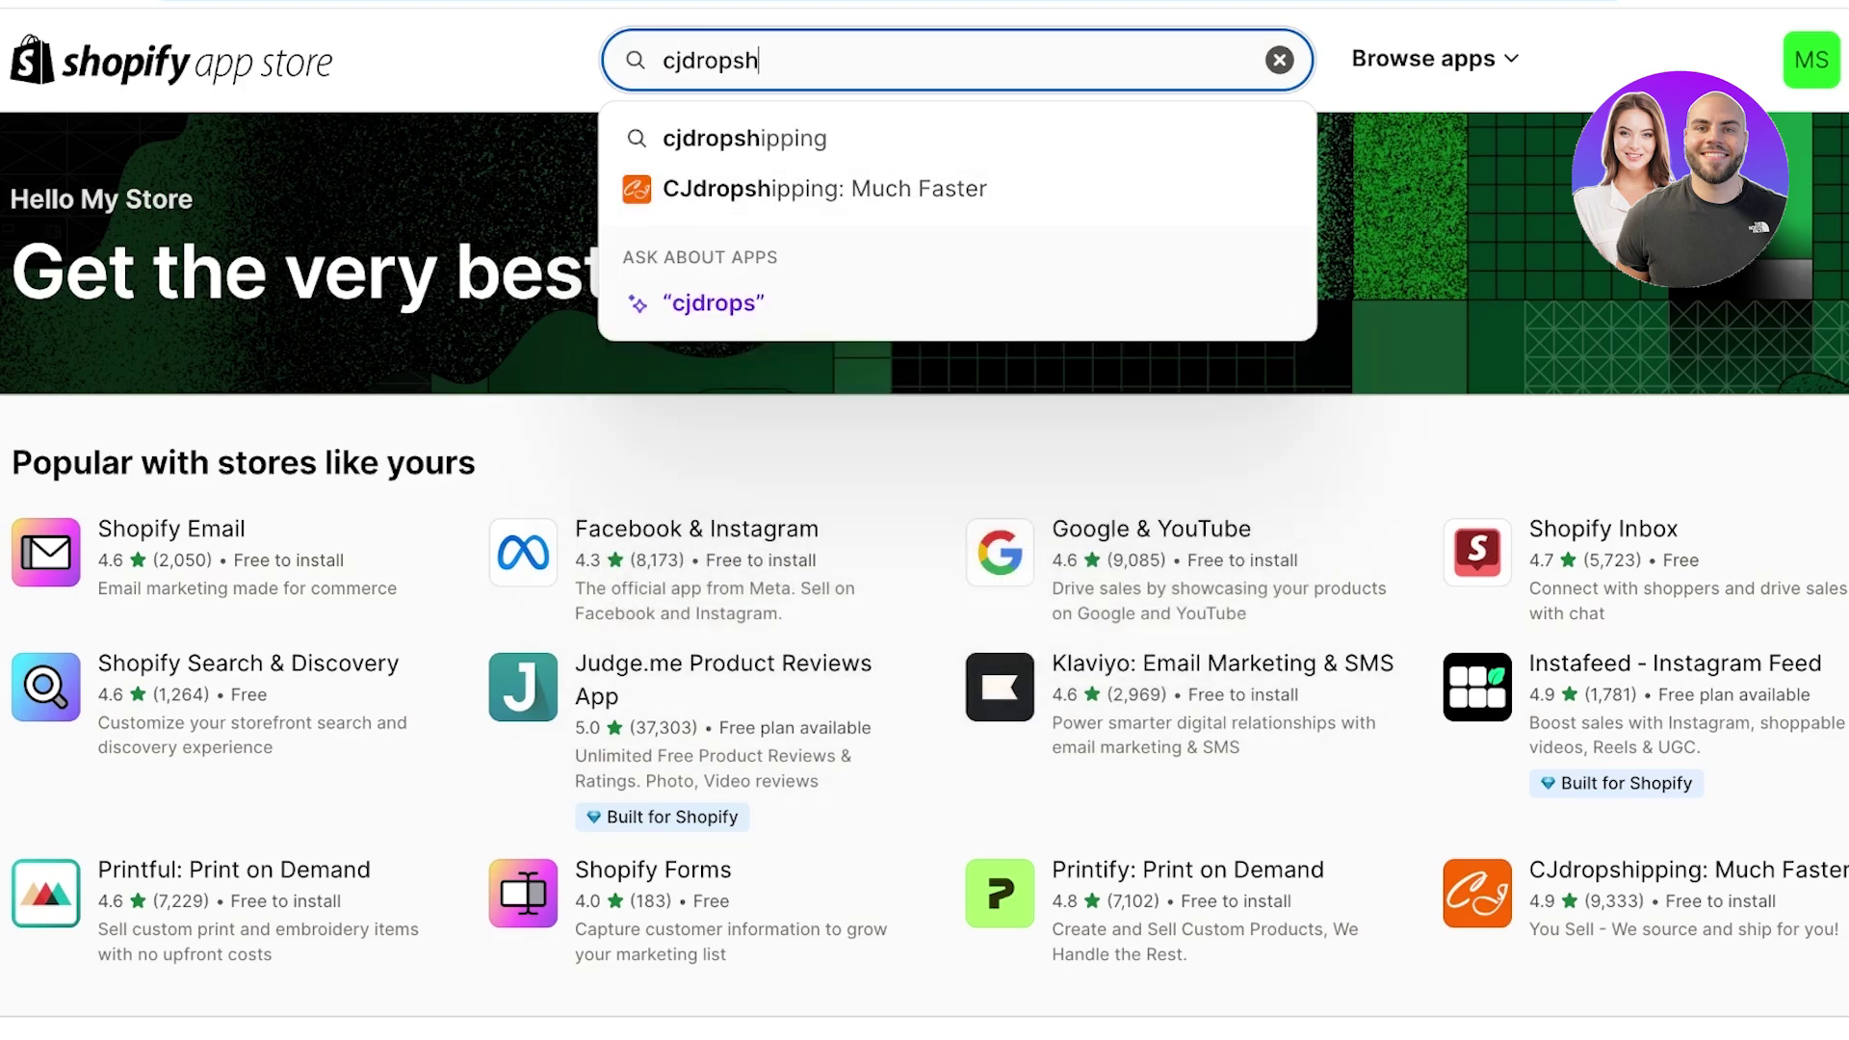
{"action": "left_click", "coordinate": [824, 189]}
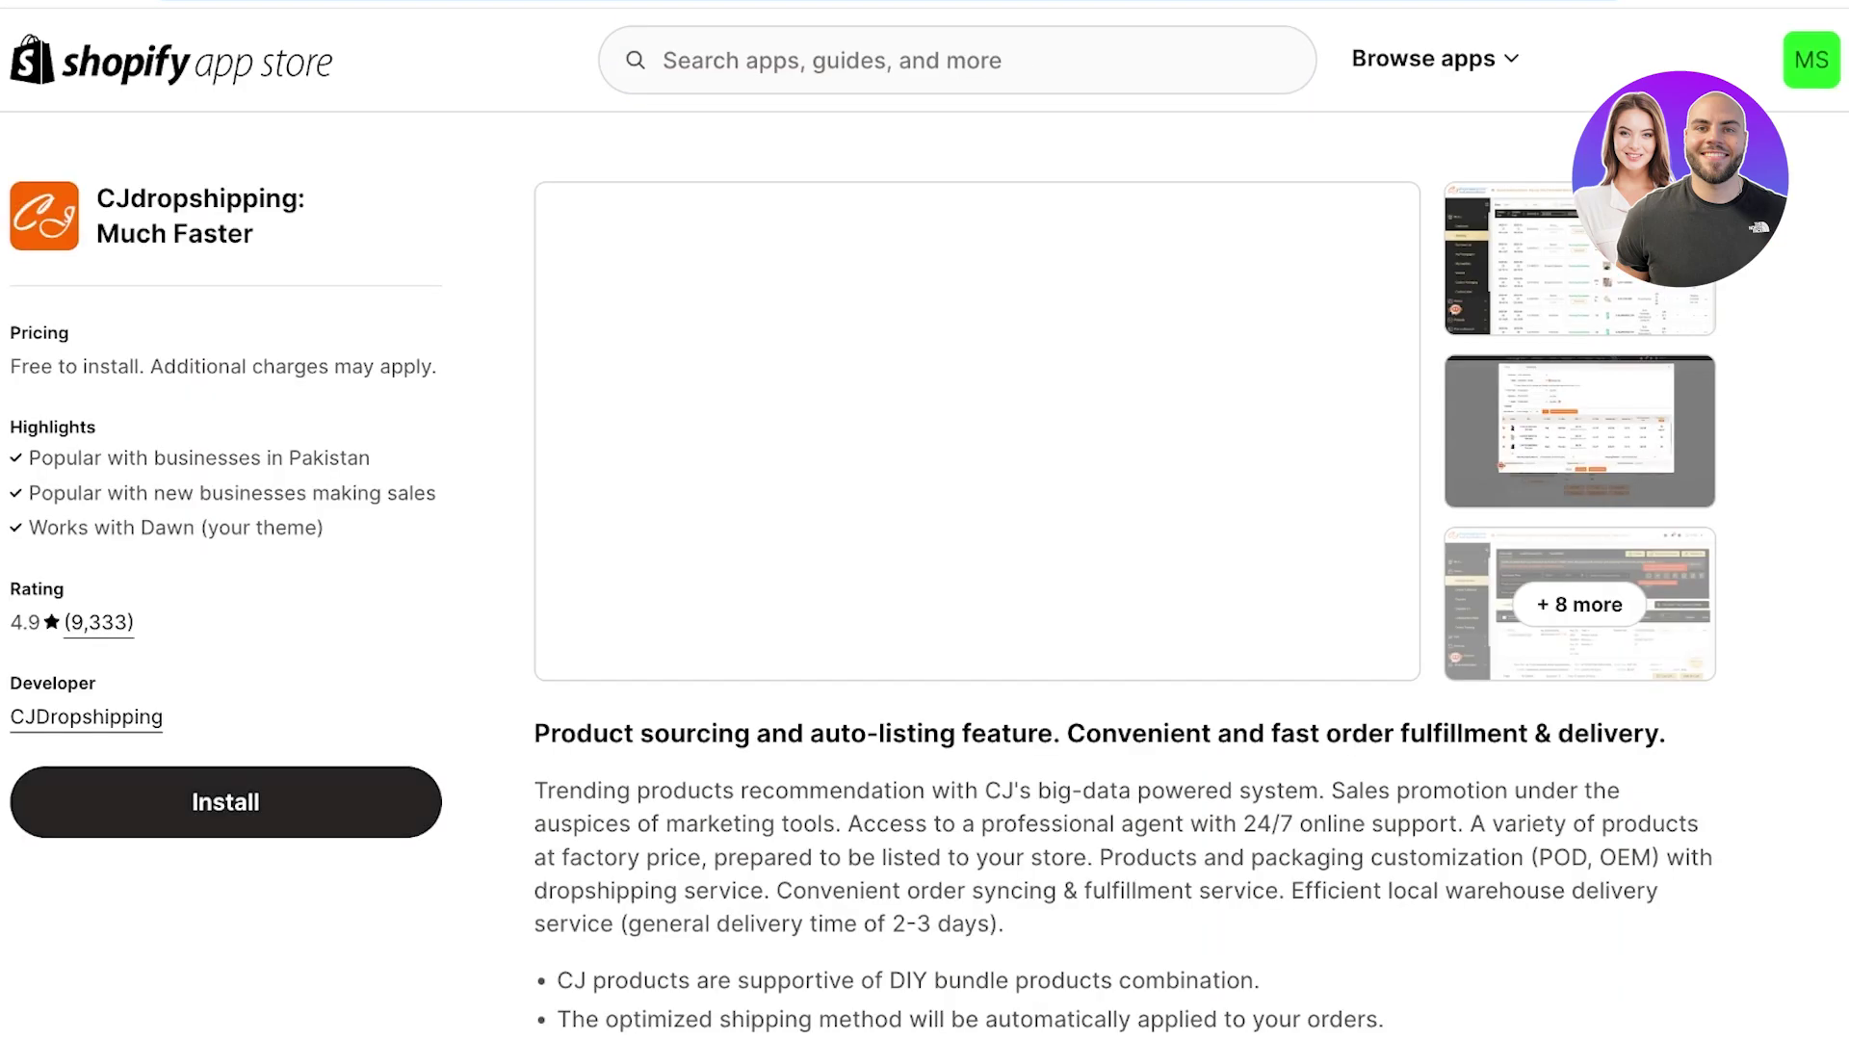
Step: Install the CJdropshipping app and authorize the store with the email-matched CJ account, agreeing to the Store Authorization Agreement
{"action": "left_click", "coordinate": [226, 802]}
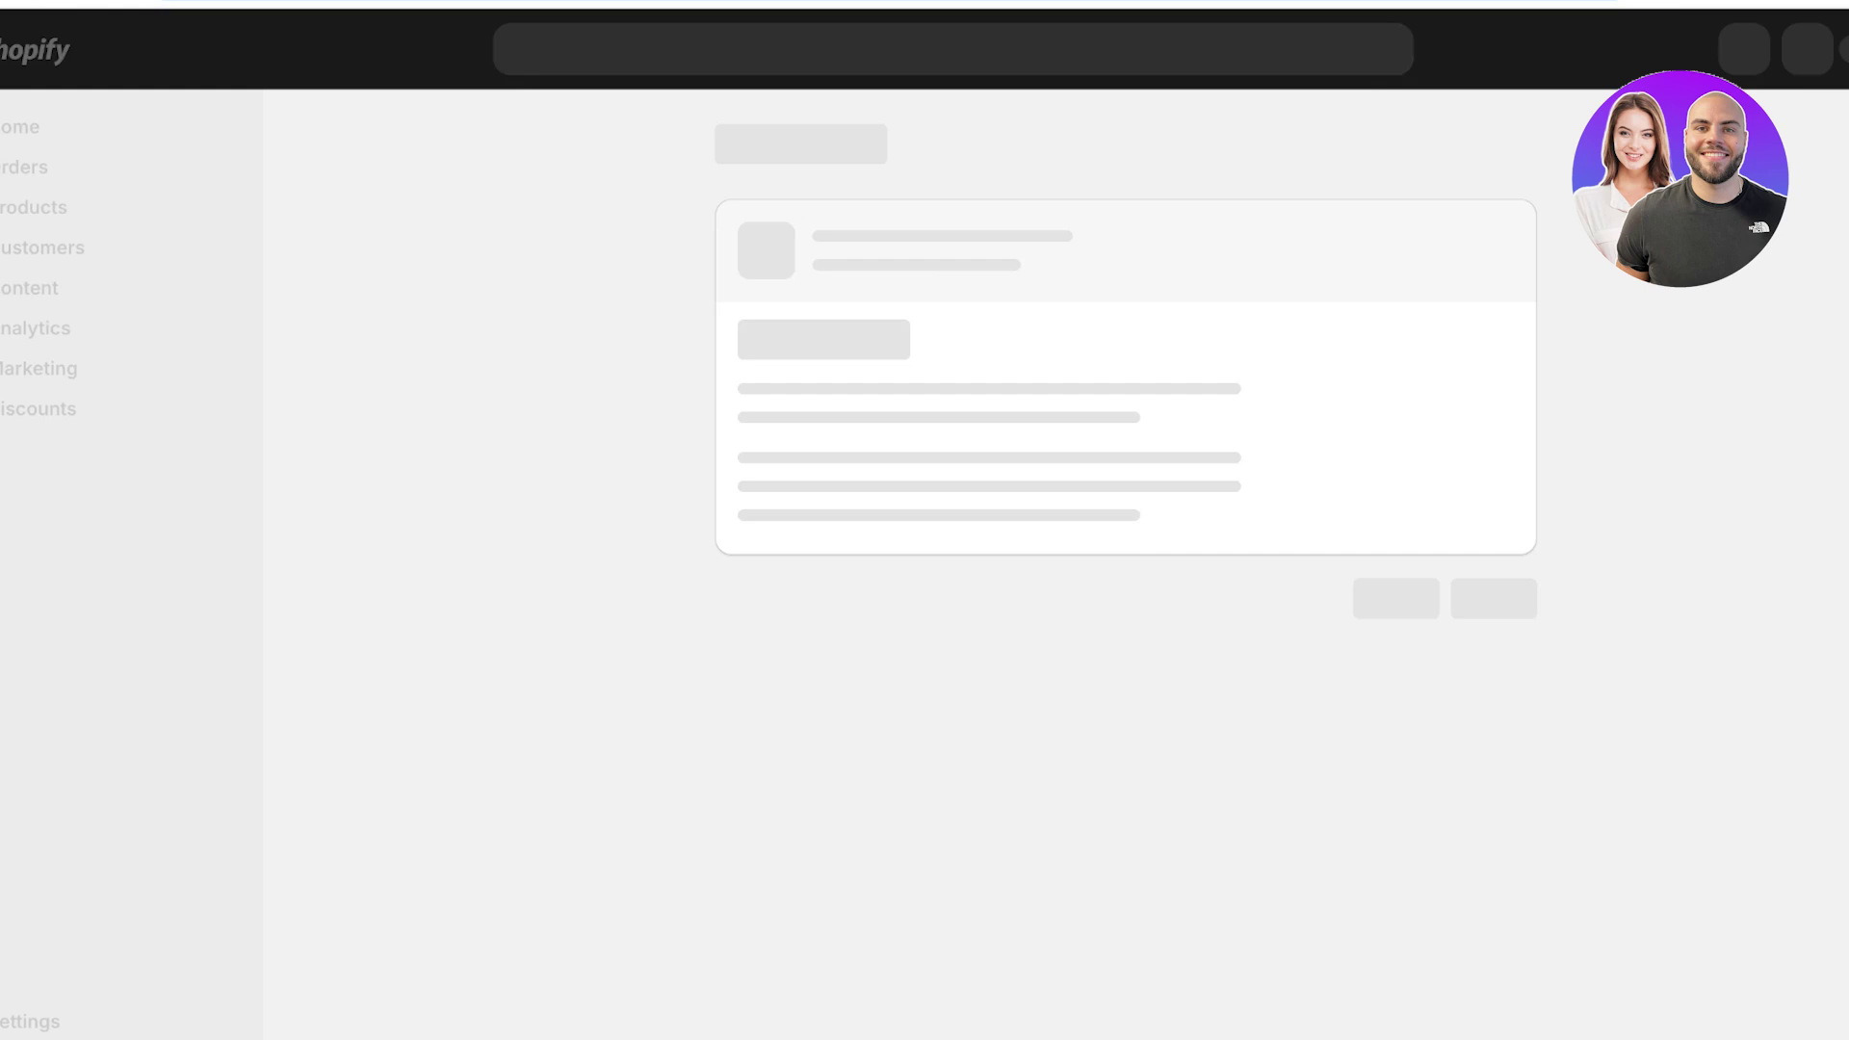
{"action": "left_click", "coordinate": [1495, 683]}
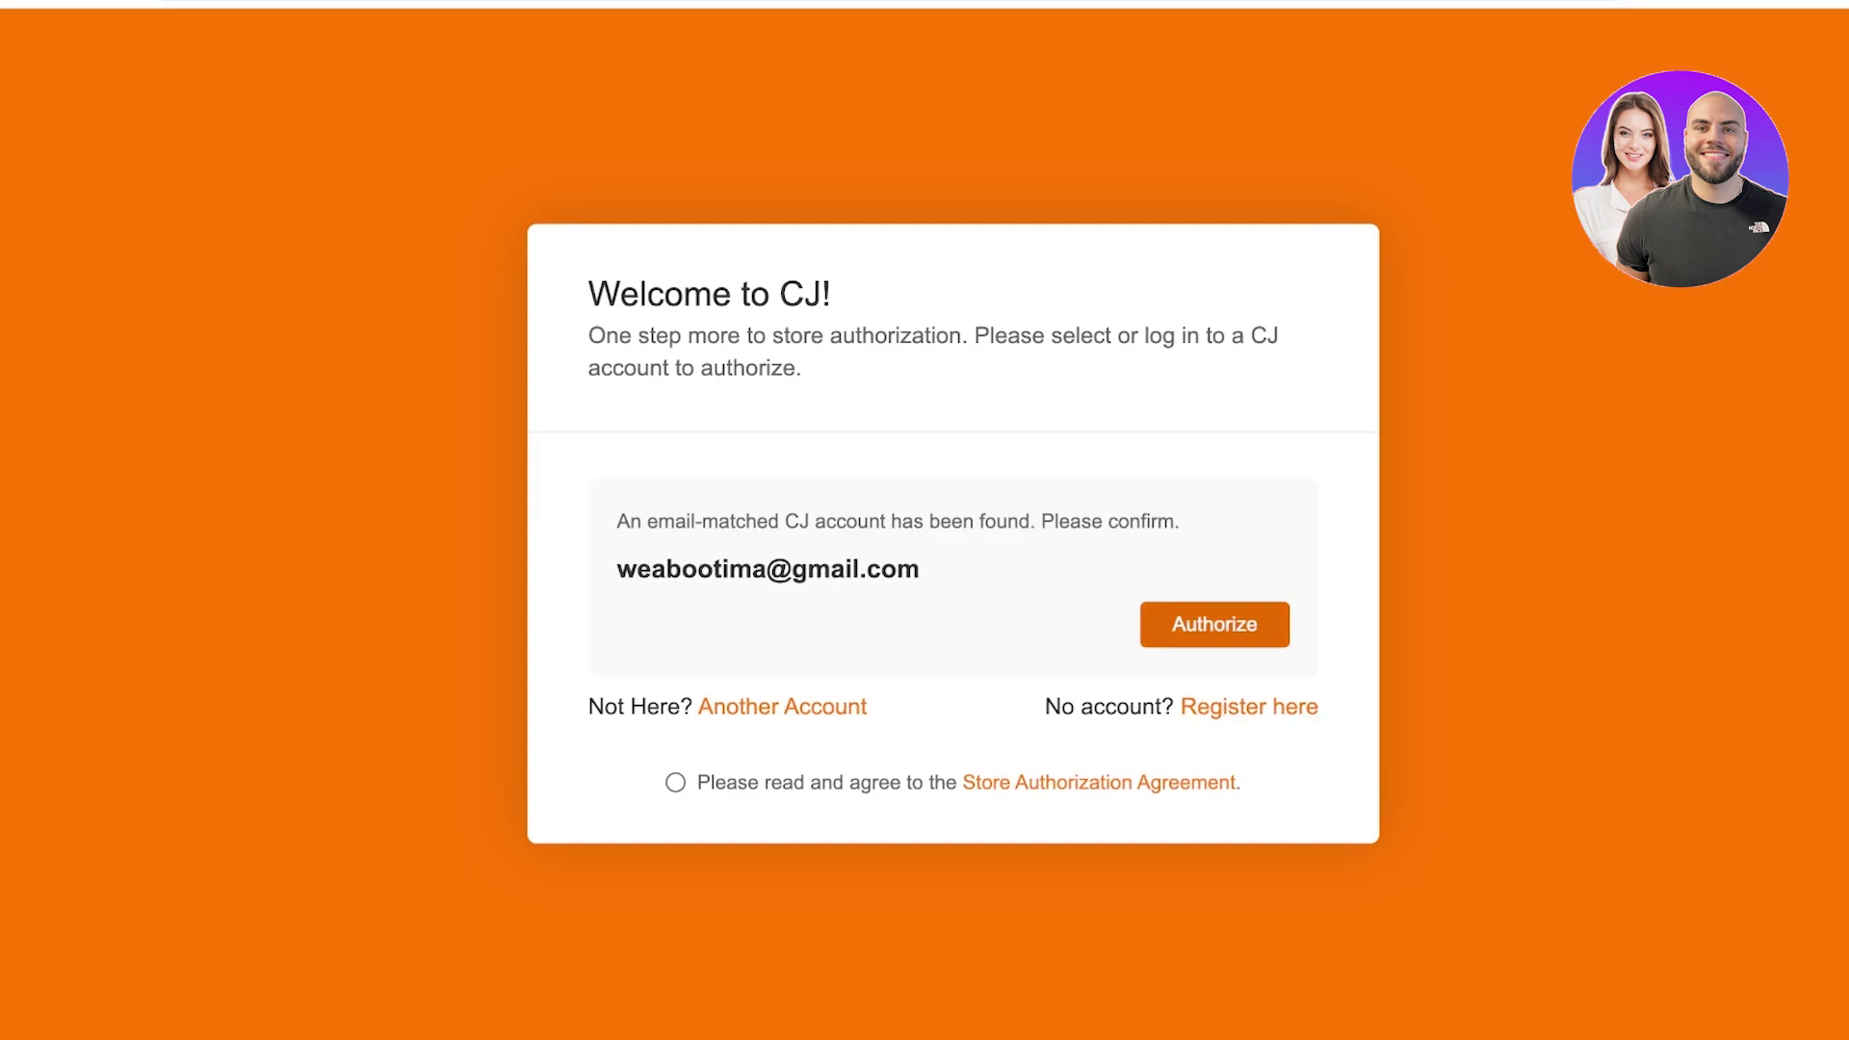
{"action": "left_click", "coordinate": [1214, 625]}
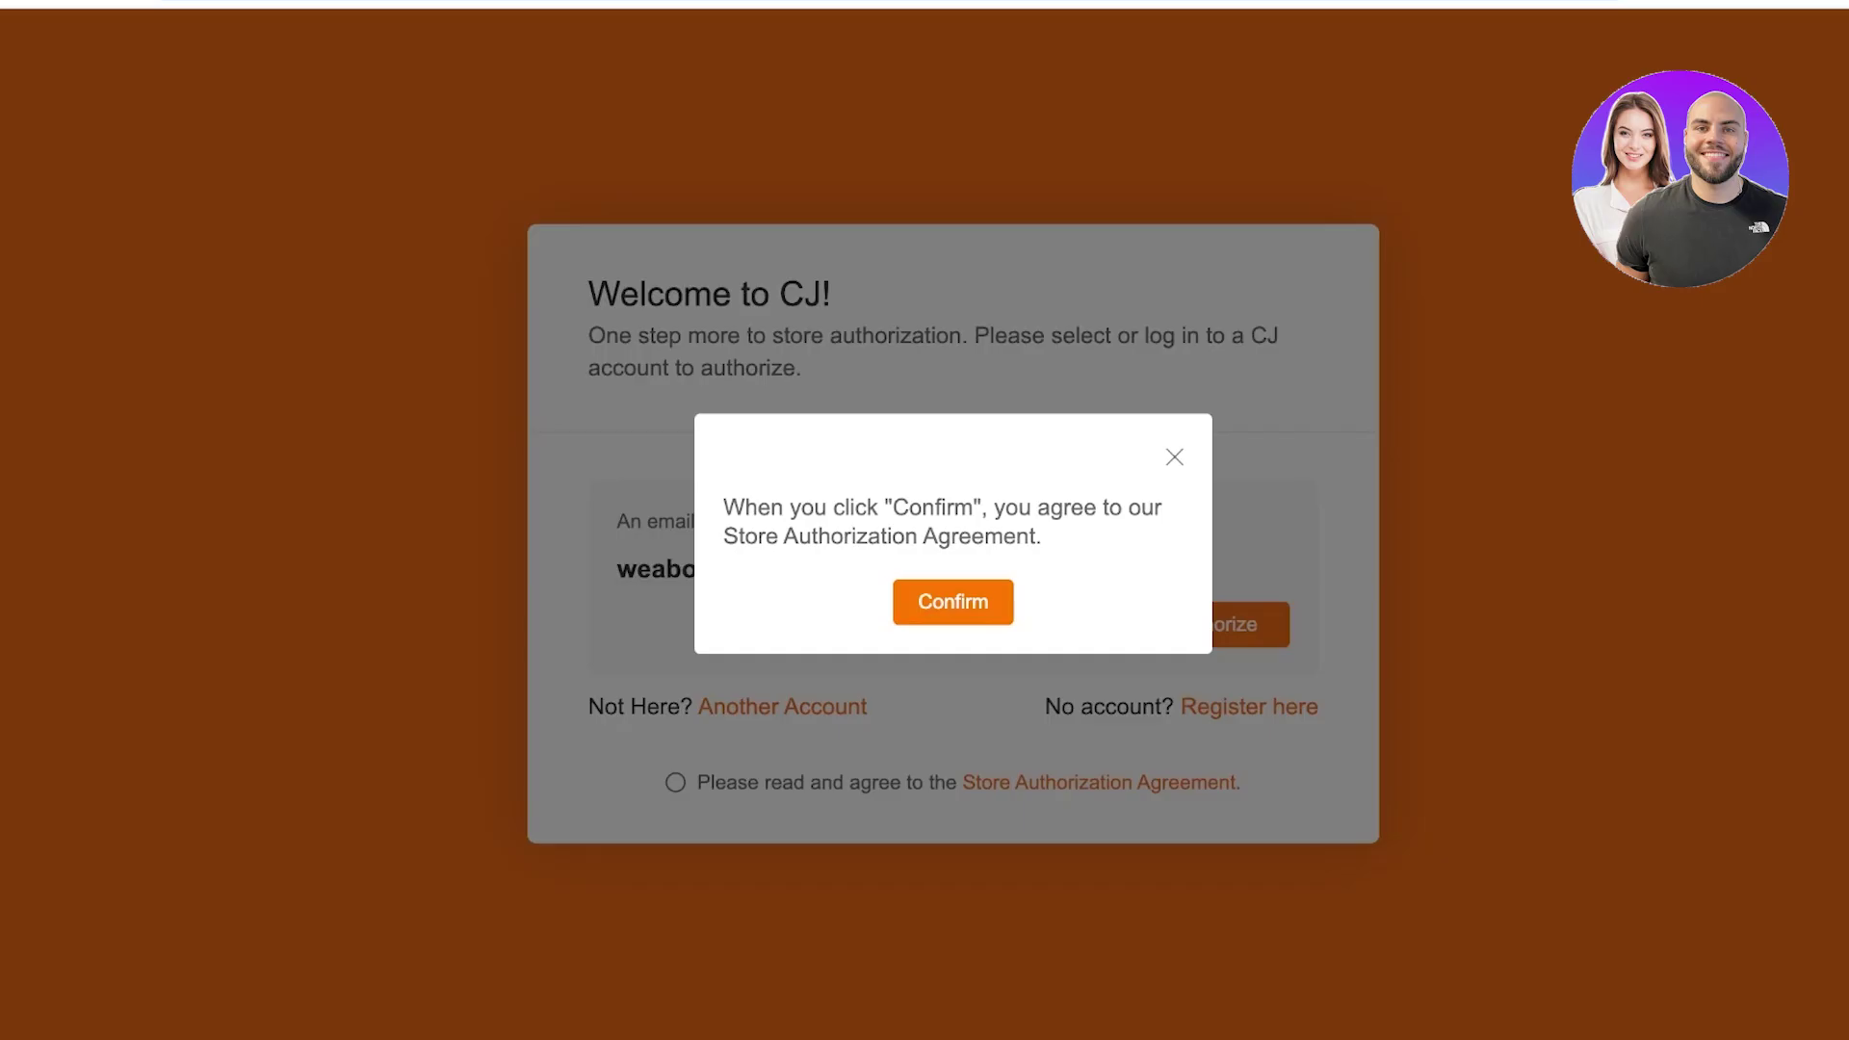
{"action": "left_click", "coordinate": [954, 602]}
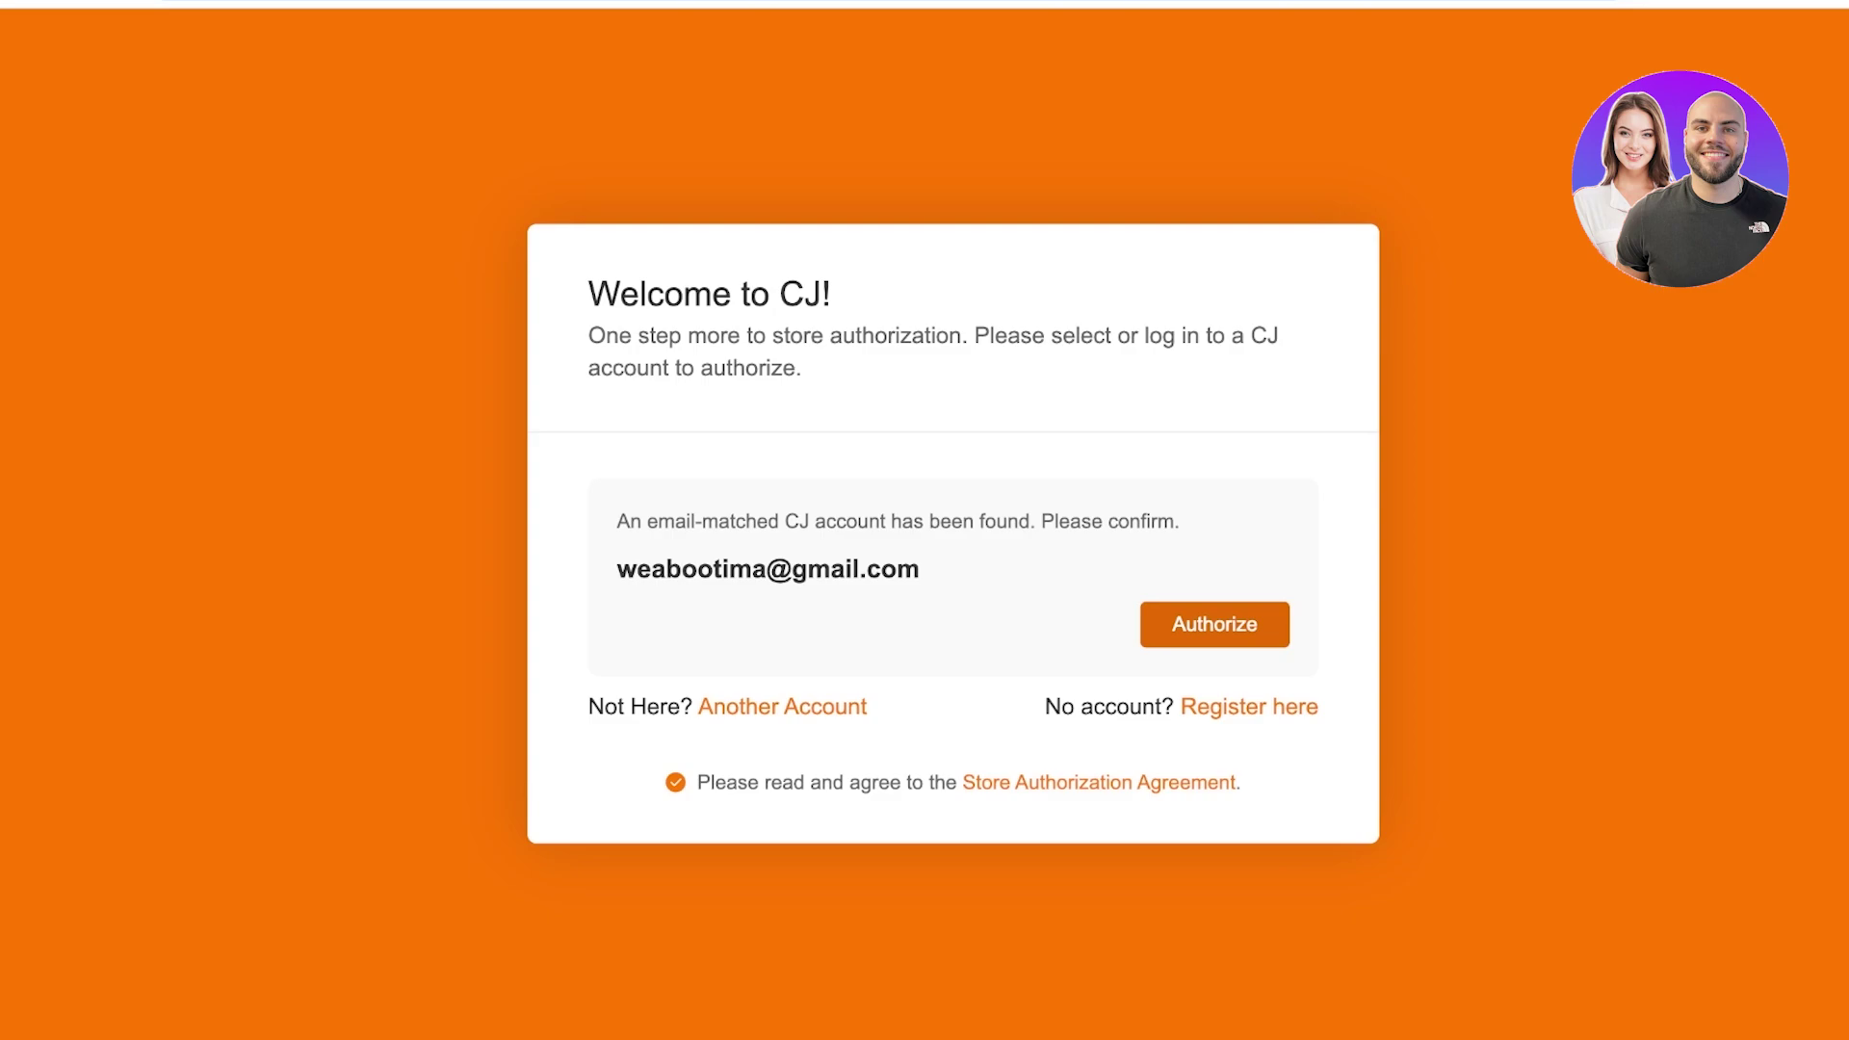
{"action": "left_click", "coordinate": [1214, 625]}
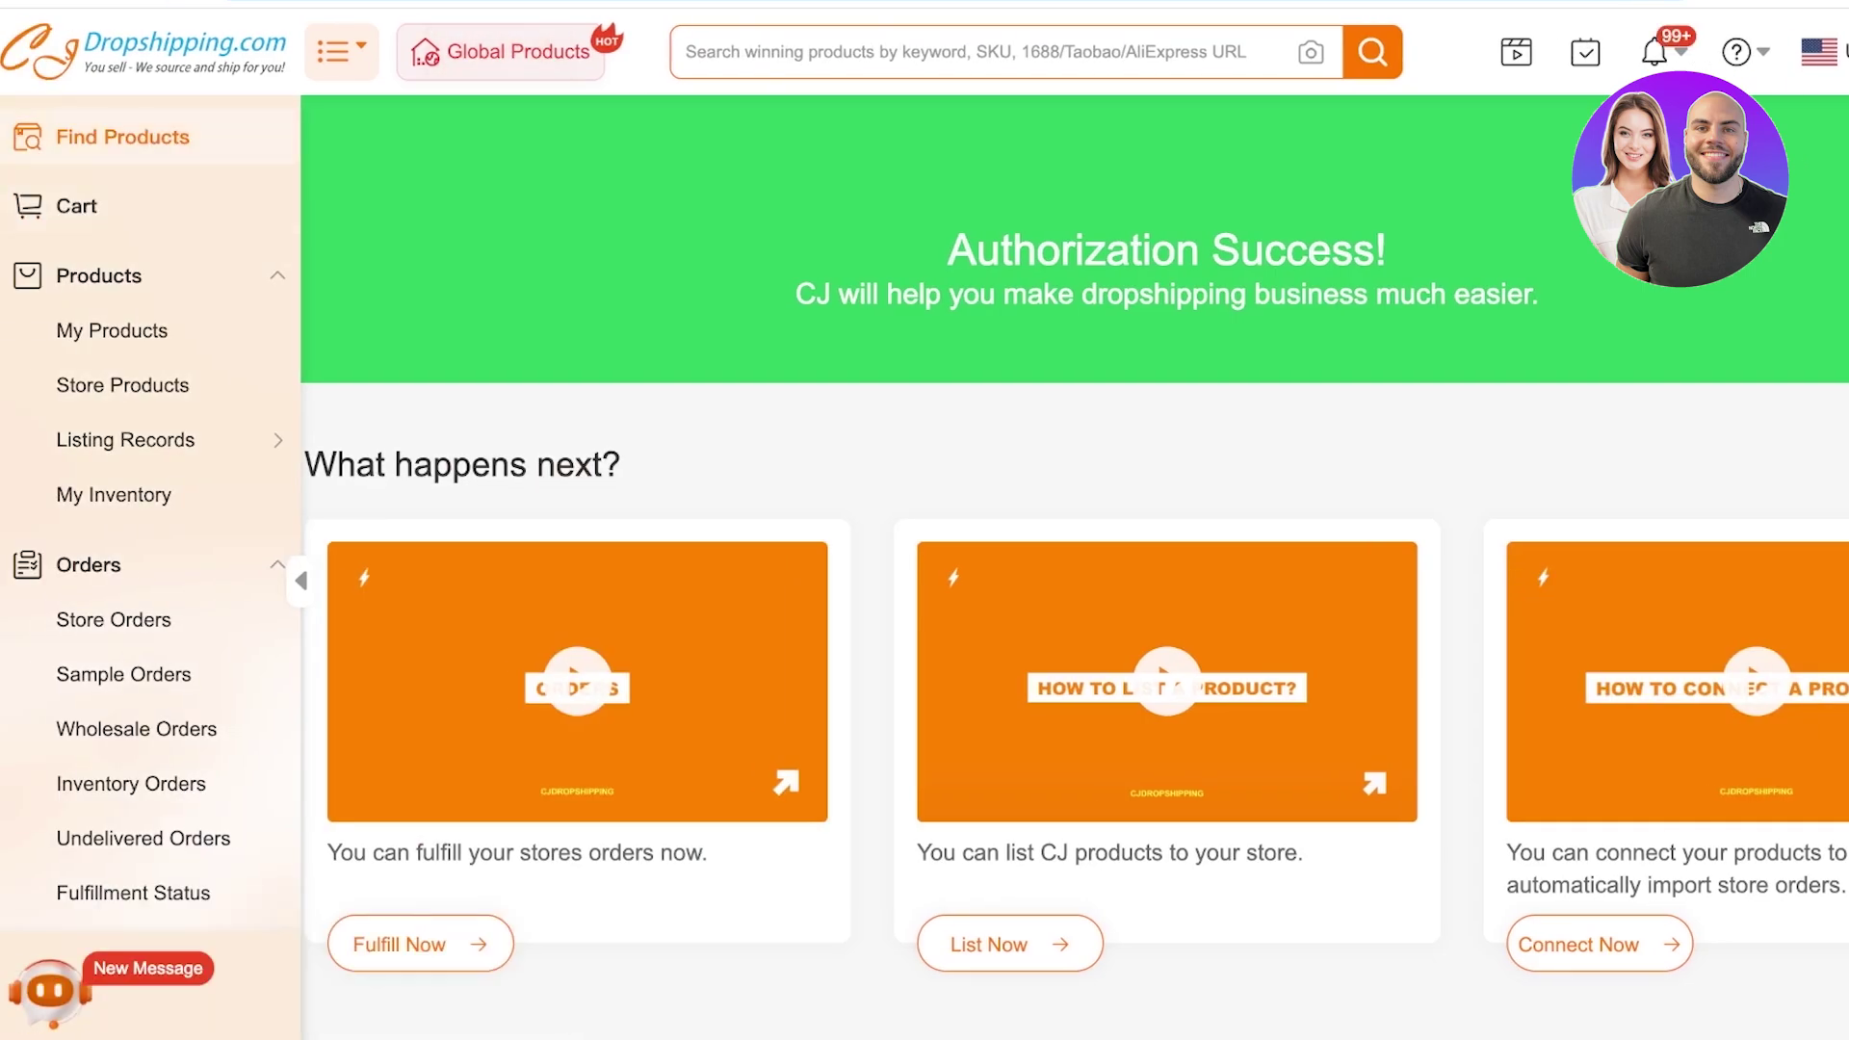
Step: Find the Autumn And Winter Fashion Shoulder Bags item among CJdropshipping's New Products and add it to My Products
{"action": "left_click", "coordinate": [122, 137]}
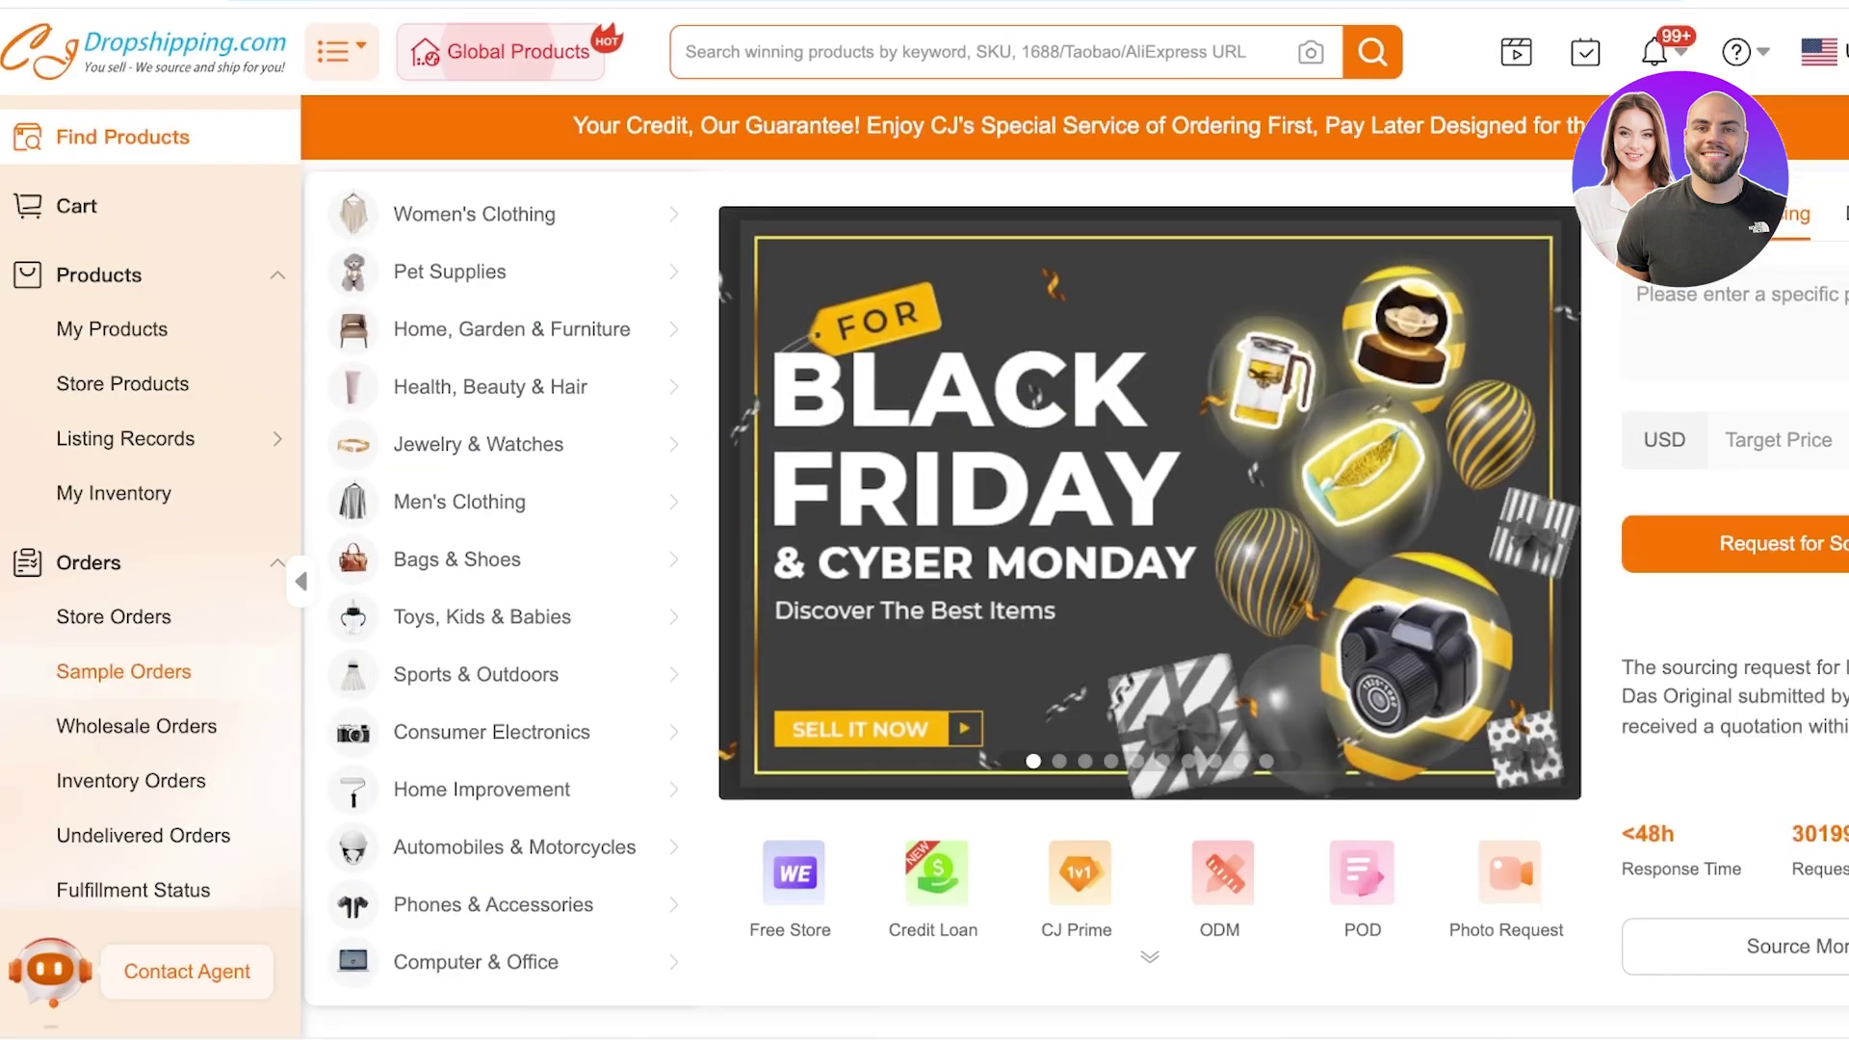
{"action": "mouse_move", "coordinate": [126, 439]}
{"action": "scroll", "coordinate": [925, 578], "scroll_direction": "down", "scroll_amount": 6}
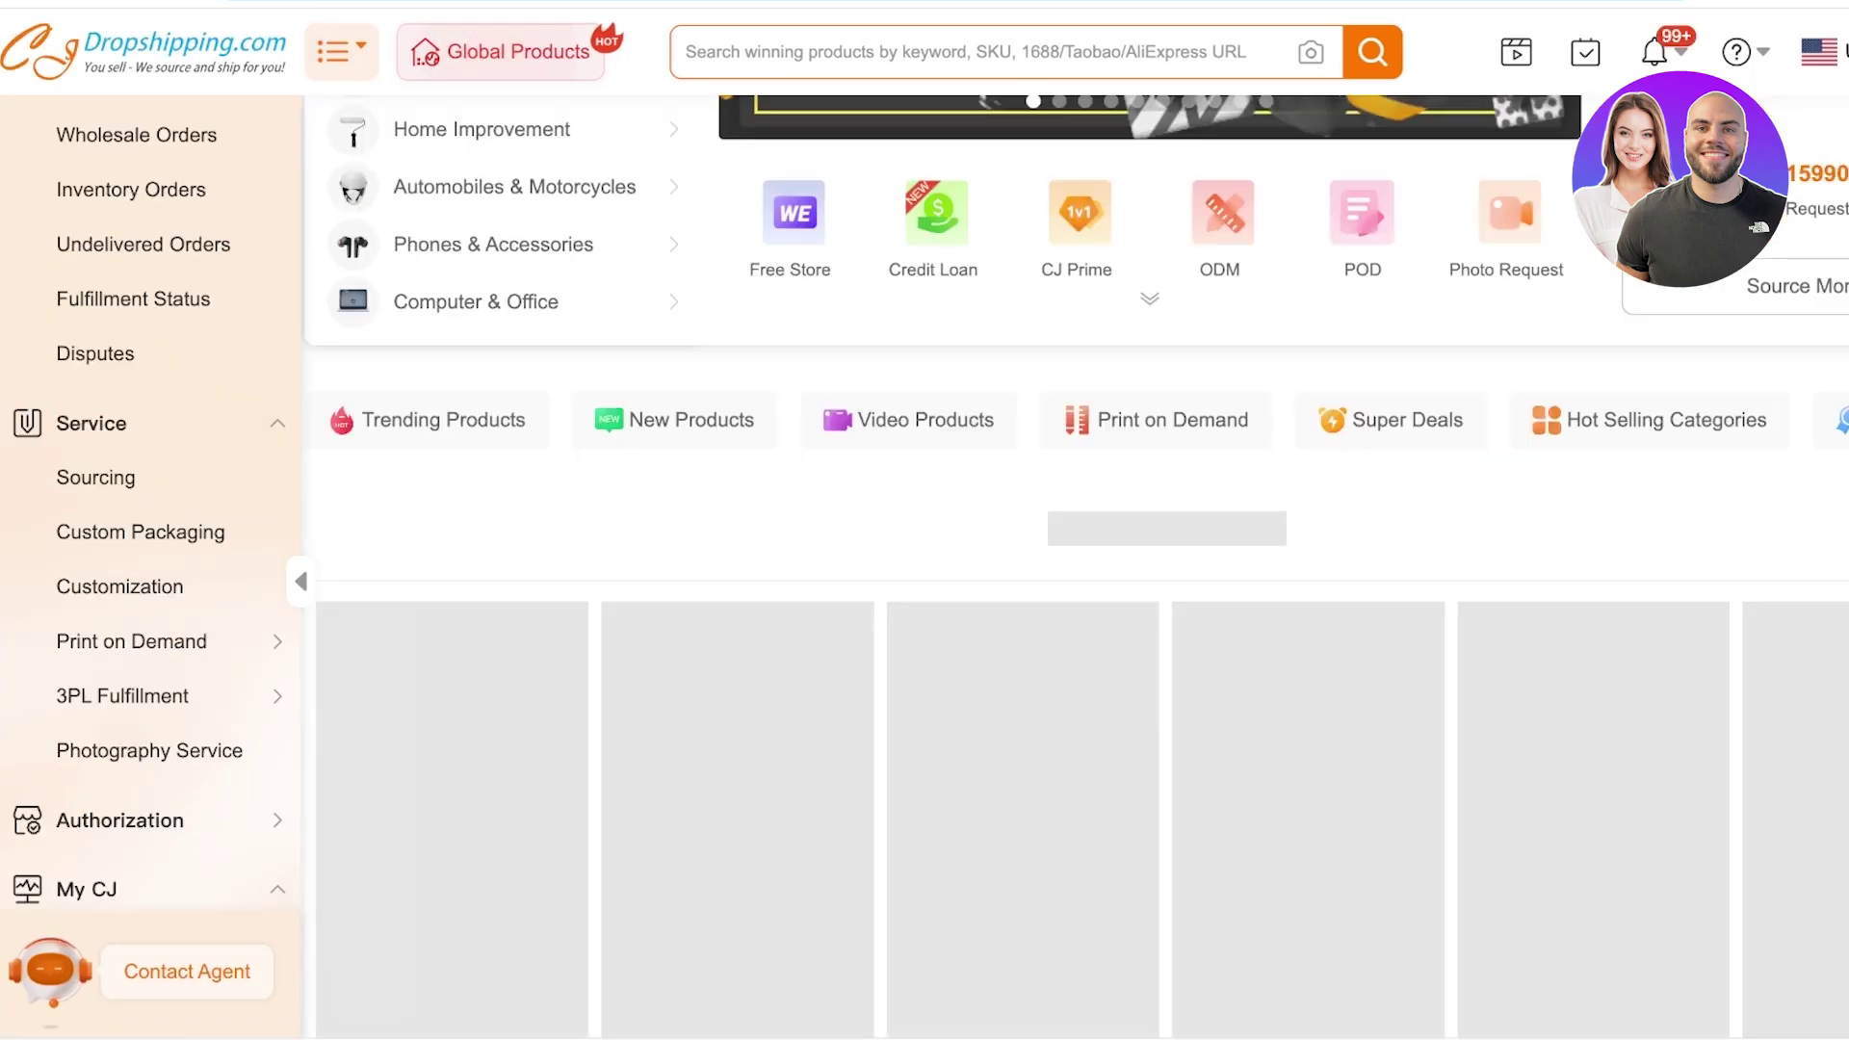
{"action": "scroll", "coordinate": [1020, 578], "scroll_direction": "down", "scroll_amount": 1}
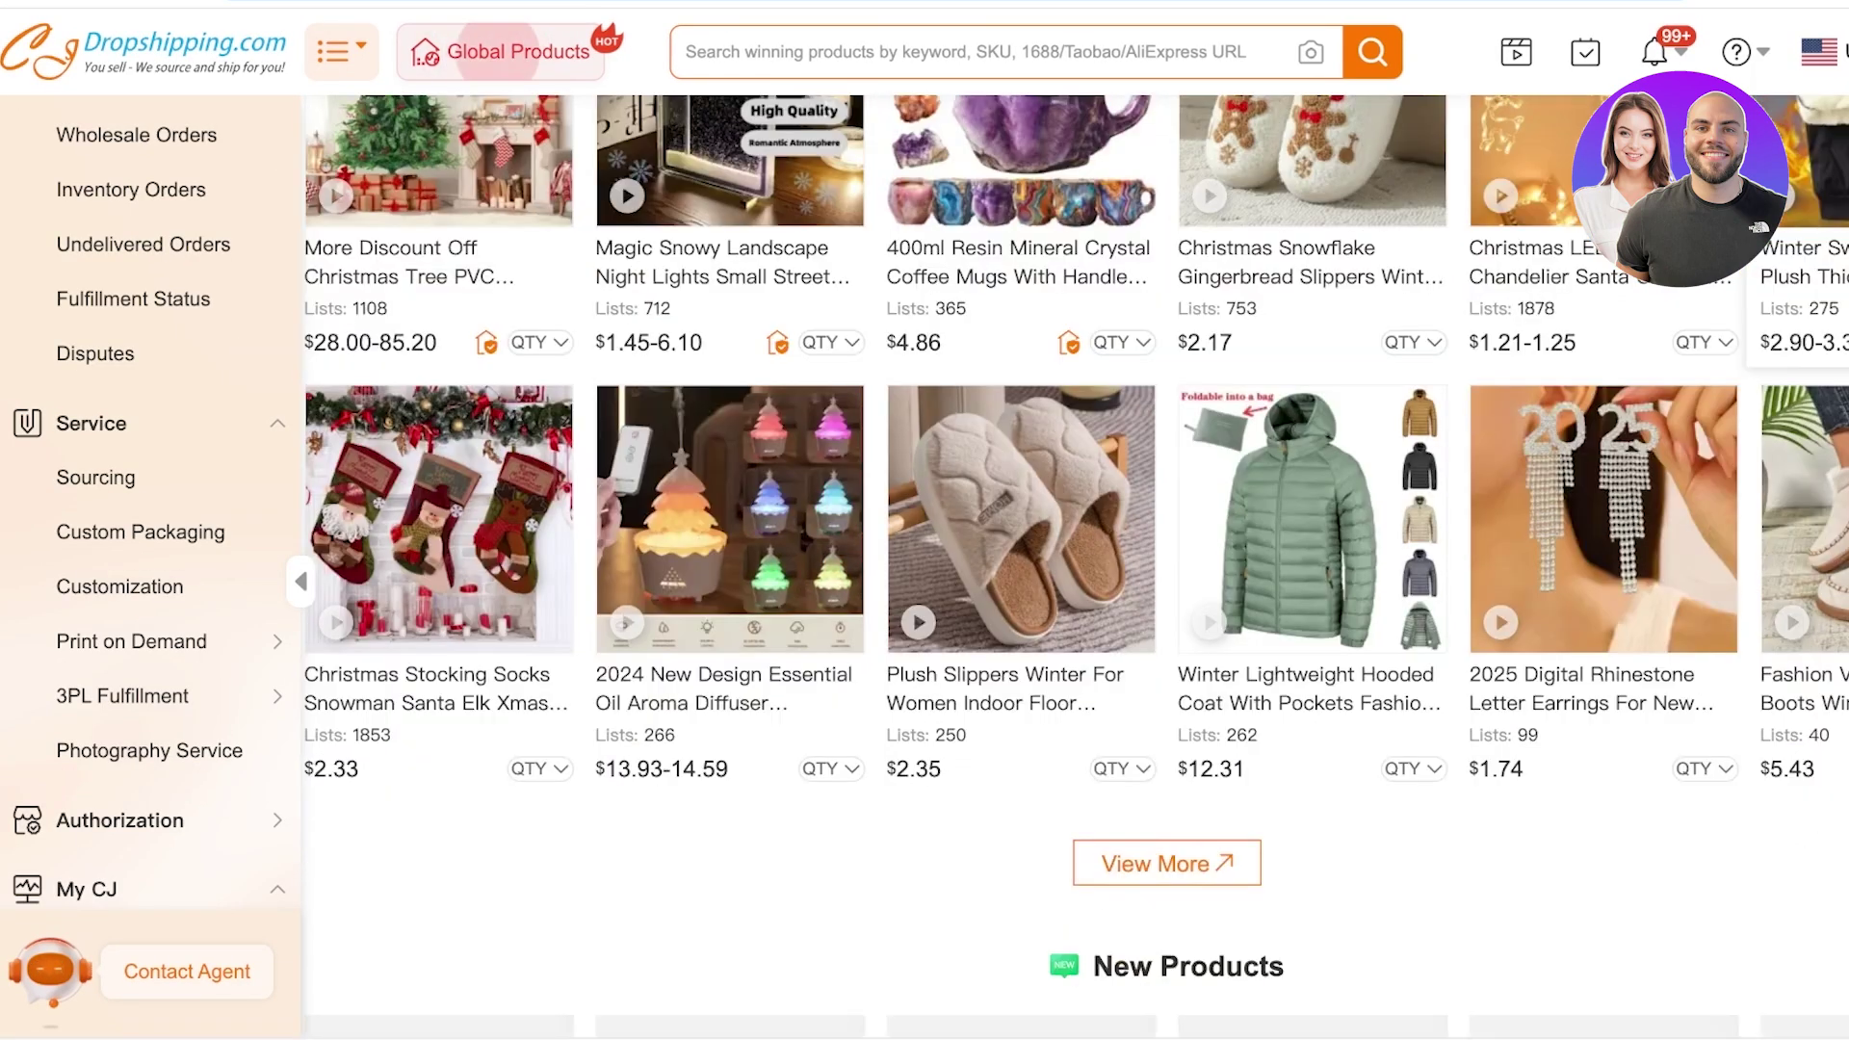
{"action": "scroll", "coordinate": [1021, 578], "scroll_direction": "up", "scroll_amount": 3}
{"action": "scroll", "coordinate": [1021, 558], "scroll_direction": "down", "scroll_amount": 3}
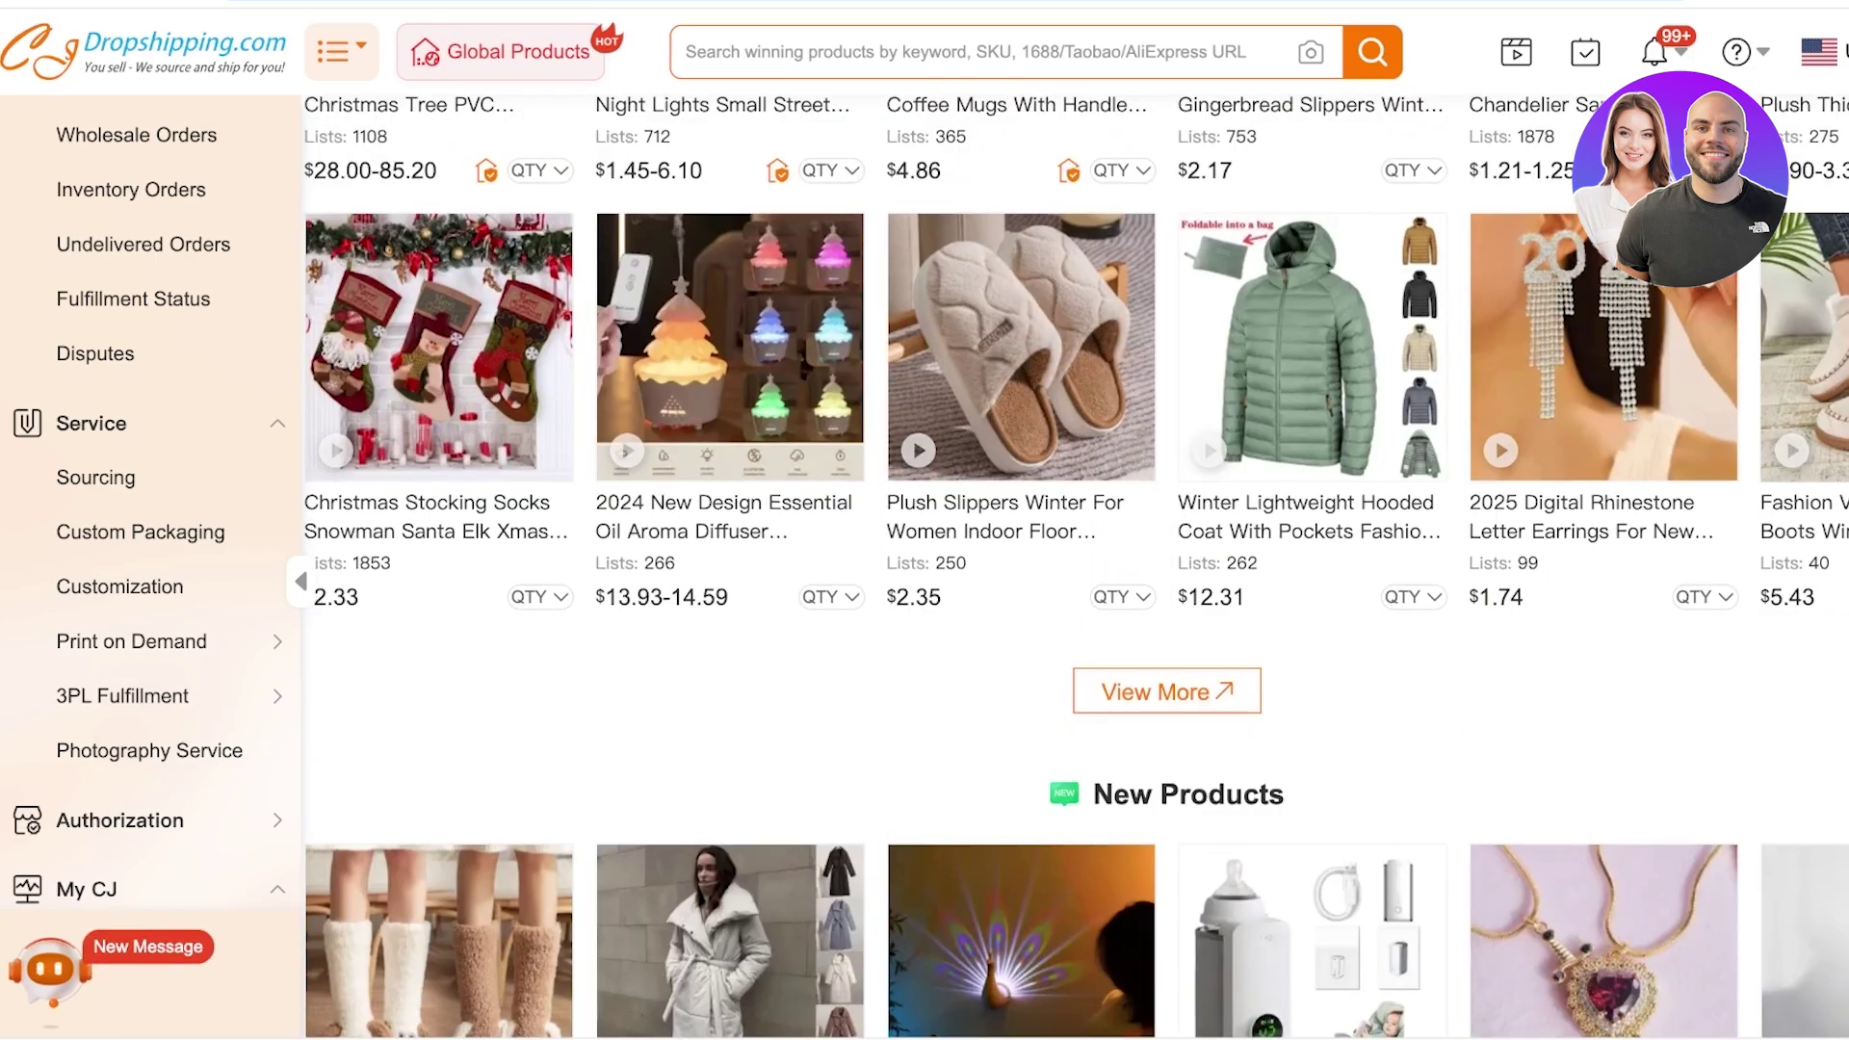
{"action": "scroll", "coordinate": [1021, 558], "scroll_direction": "down", "scroll_amount": 3}
{"action": "scroll", "coordinate": [133, 297], "scroll_direction": "up", "scroll_amount": 6}
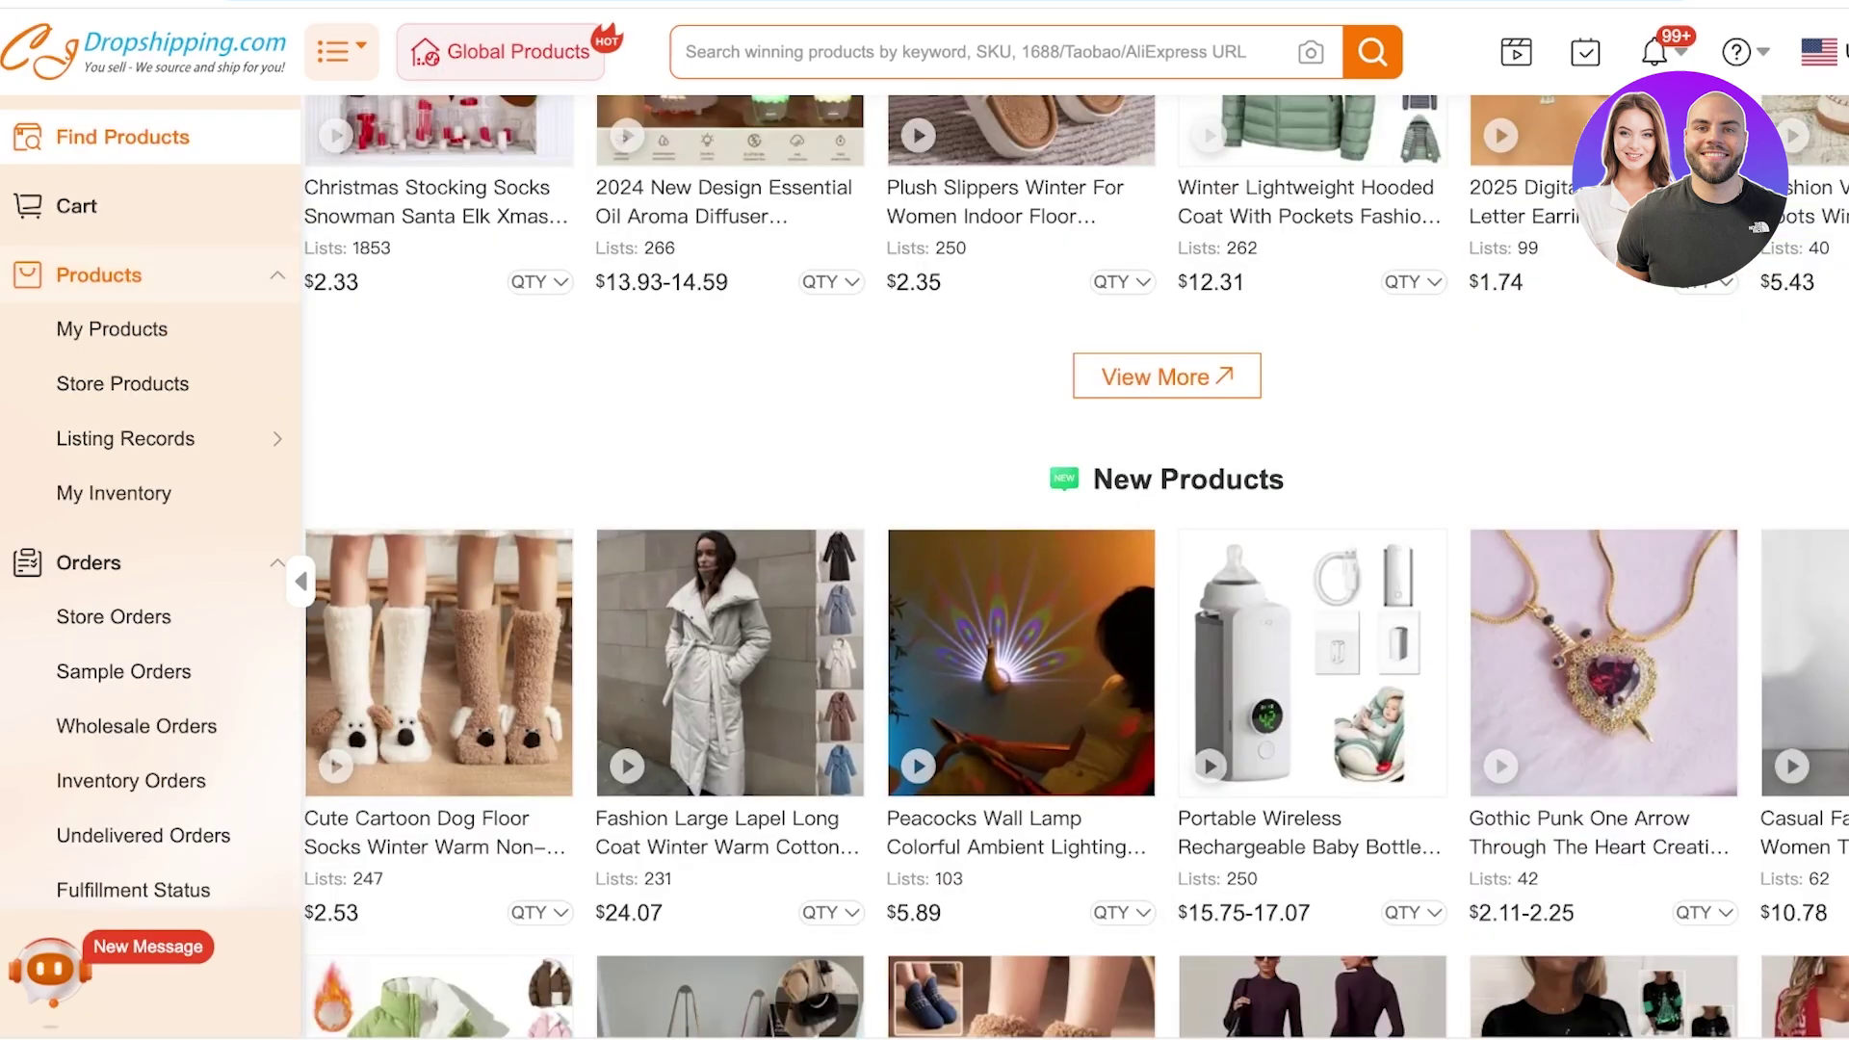
{"action": "mouse_move", "coordinate": [751, 693]}
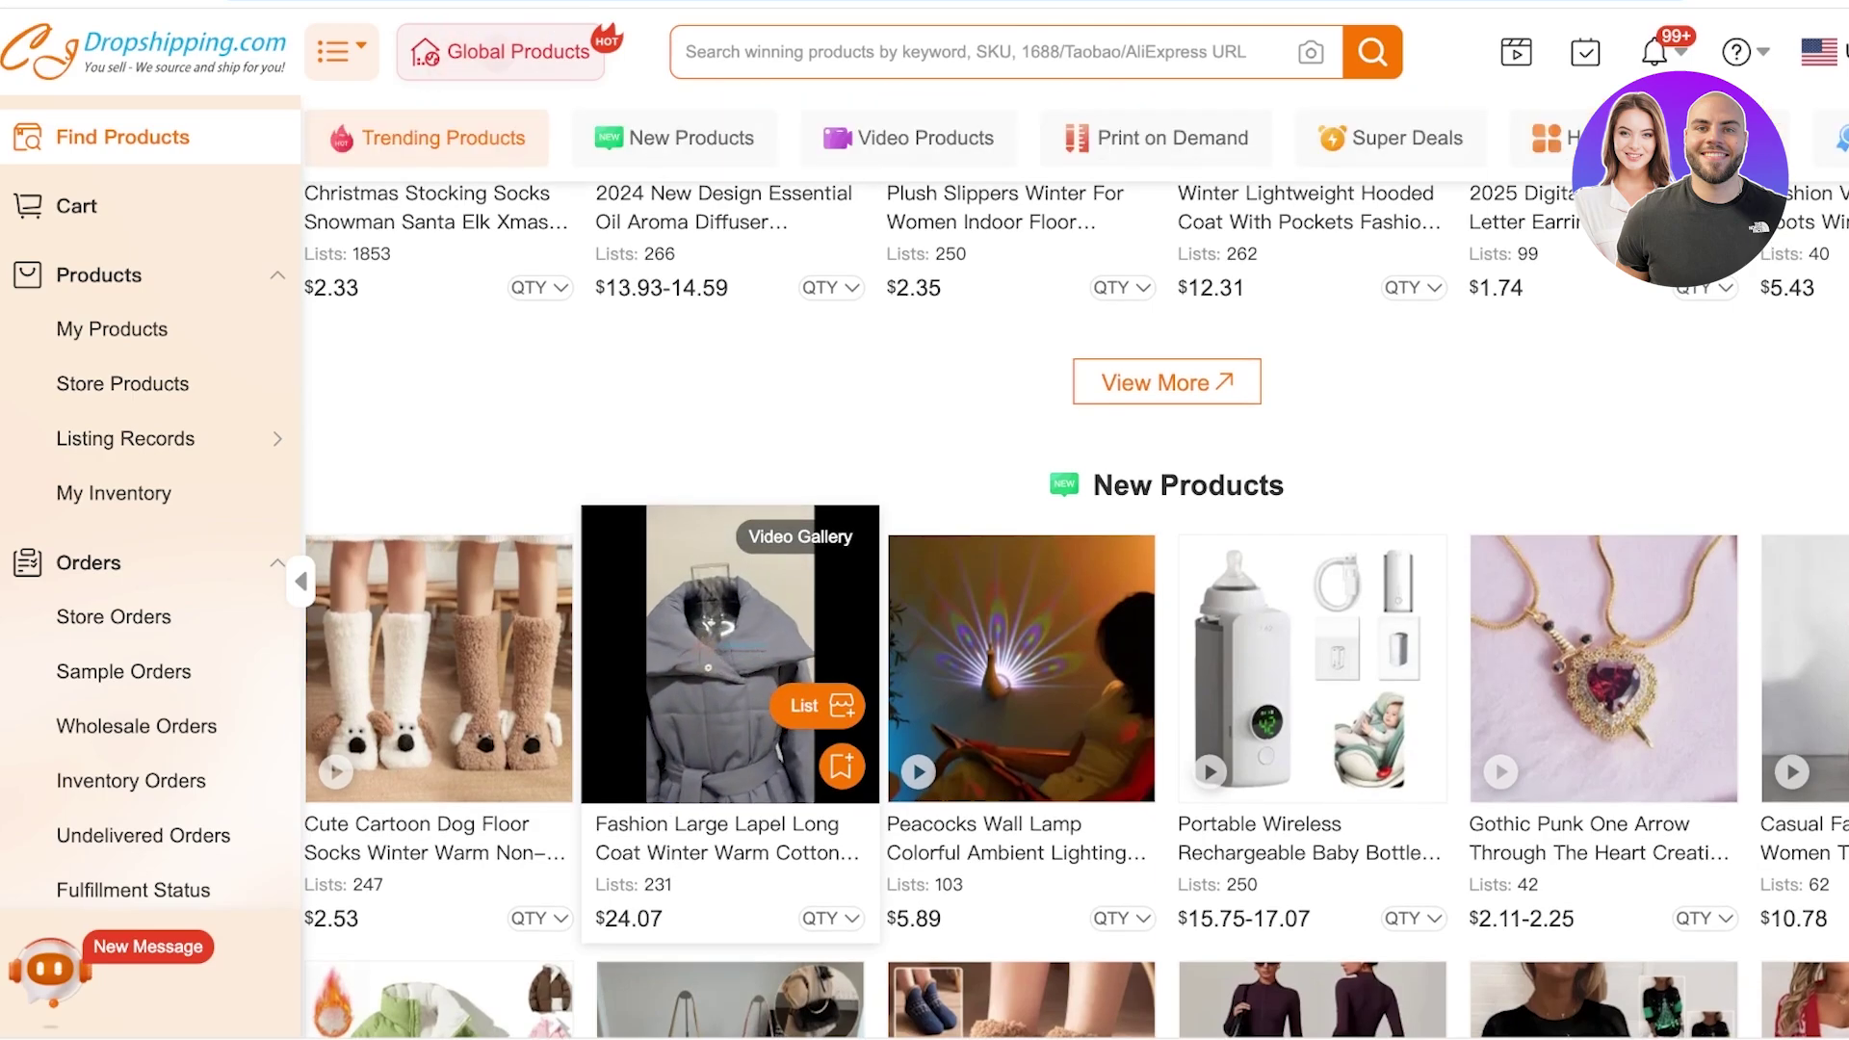
{"action": "scroll", "coordinate": [1309, 434], "scroll_direction": "down", "scroll_amount": 3}
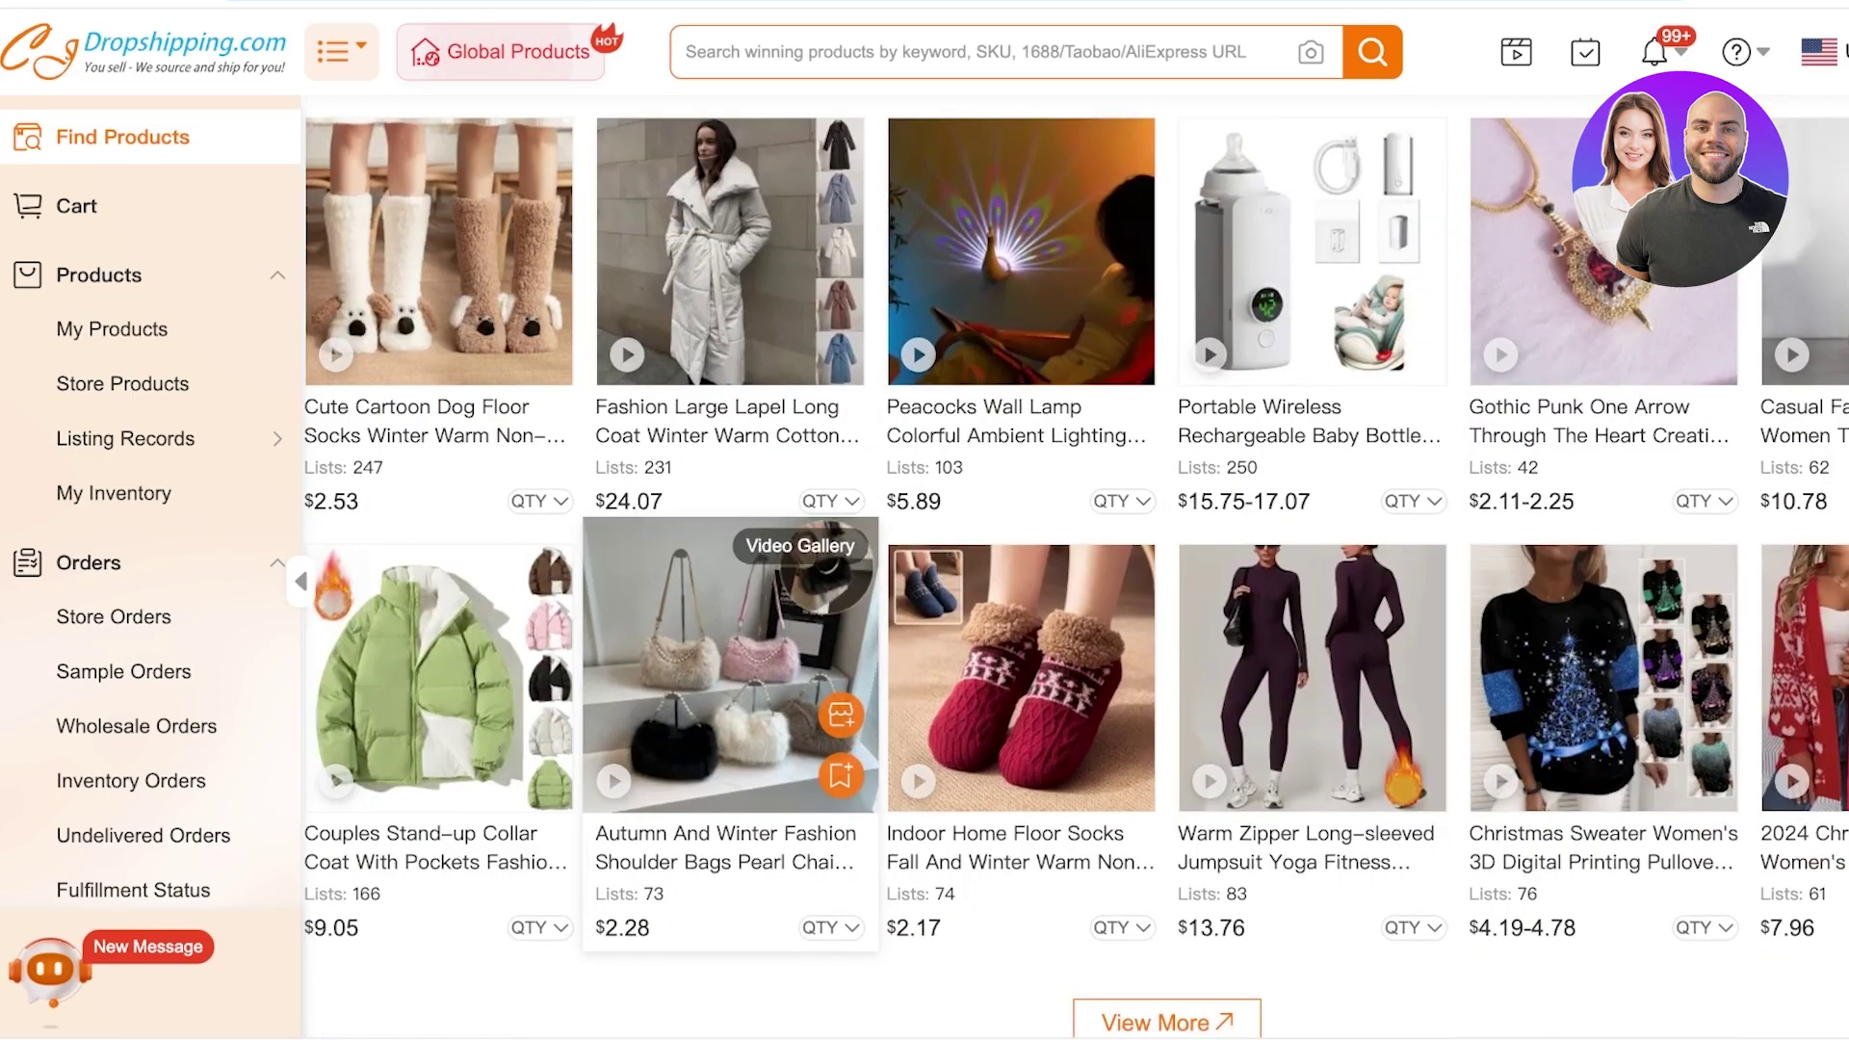
{"action": "scroll", "coordinate": [732, 597], "scroll_direction": "down", "scroll_amount": 3}
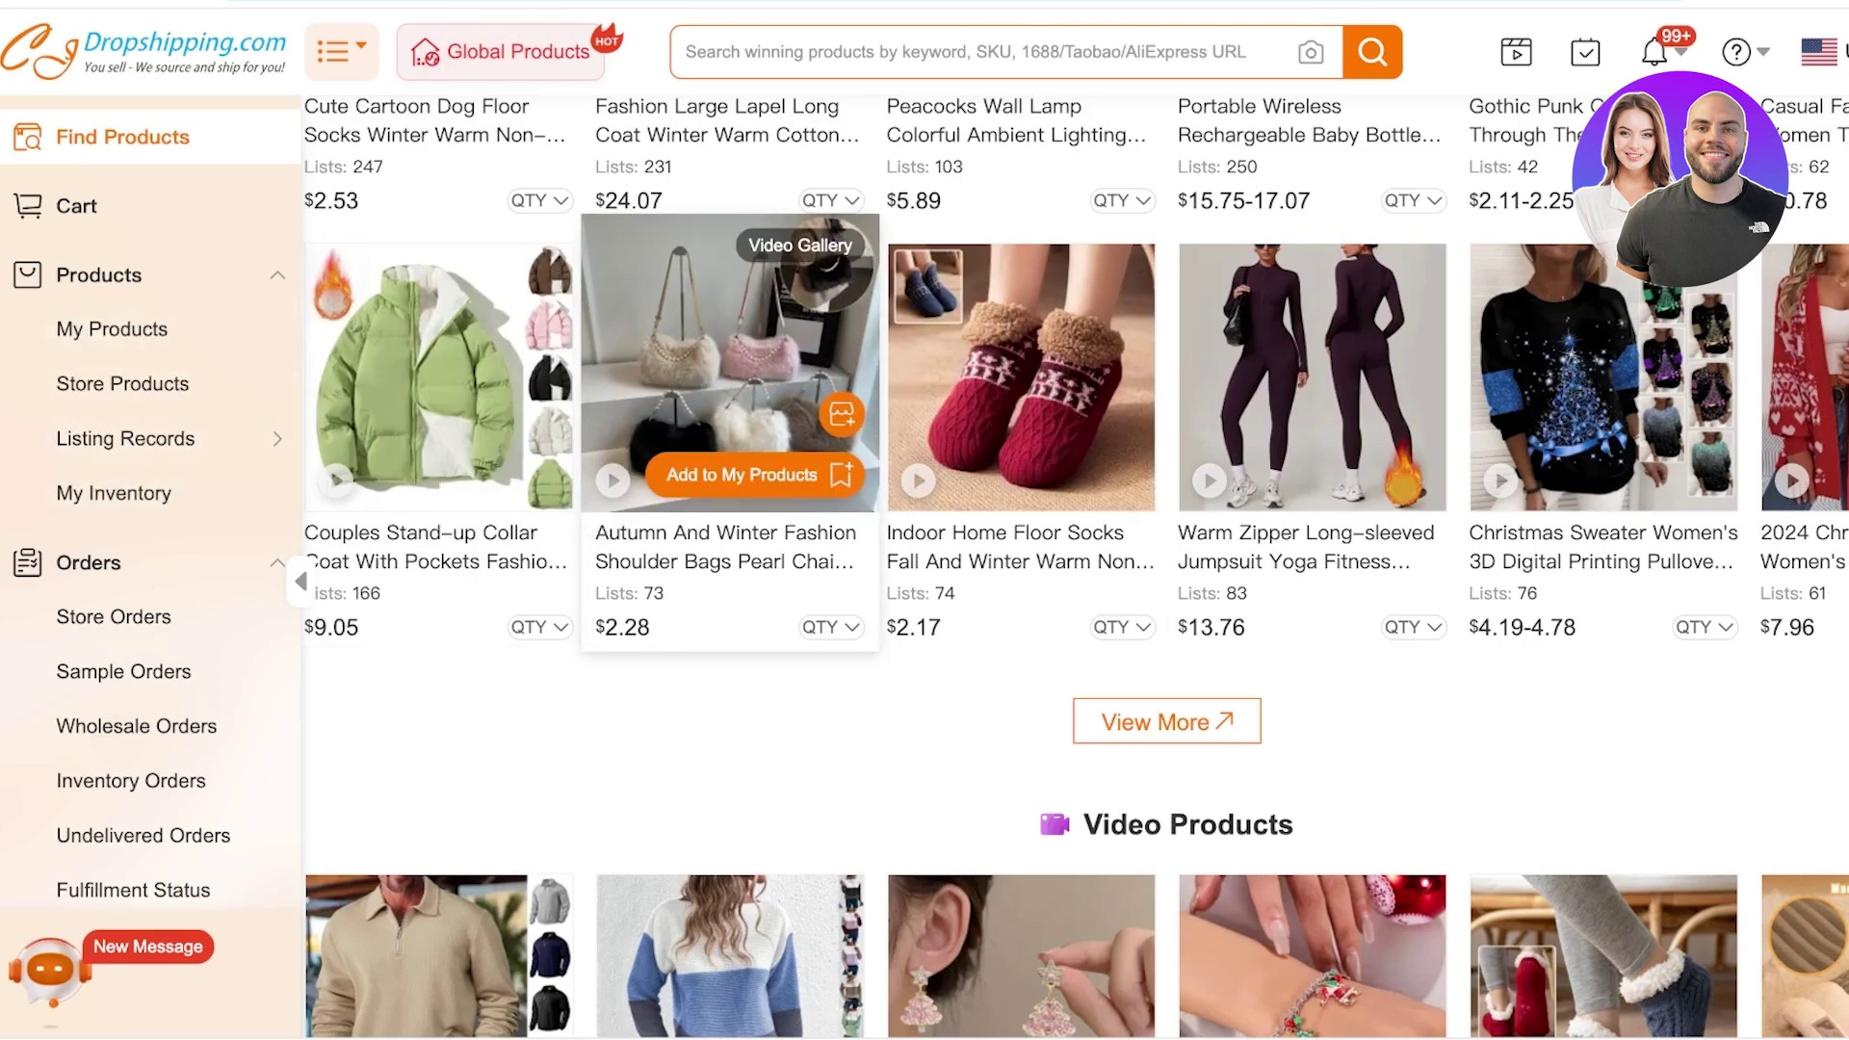
{"action": "left_click", "coordinate": [742, 474]}
Step: Look through the Video Products and Print on Demand sections of the CJdropshipping product catalogue
{"action": "scroll", "coordinate": [1021, 385], "scroll_direction": "down", "scroll_amount": 3}
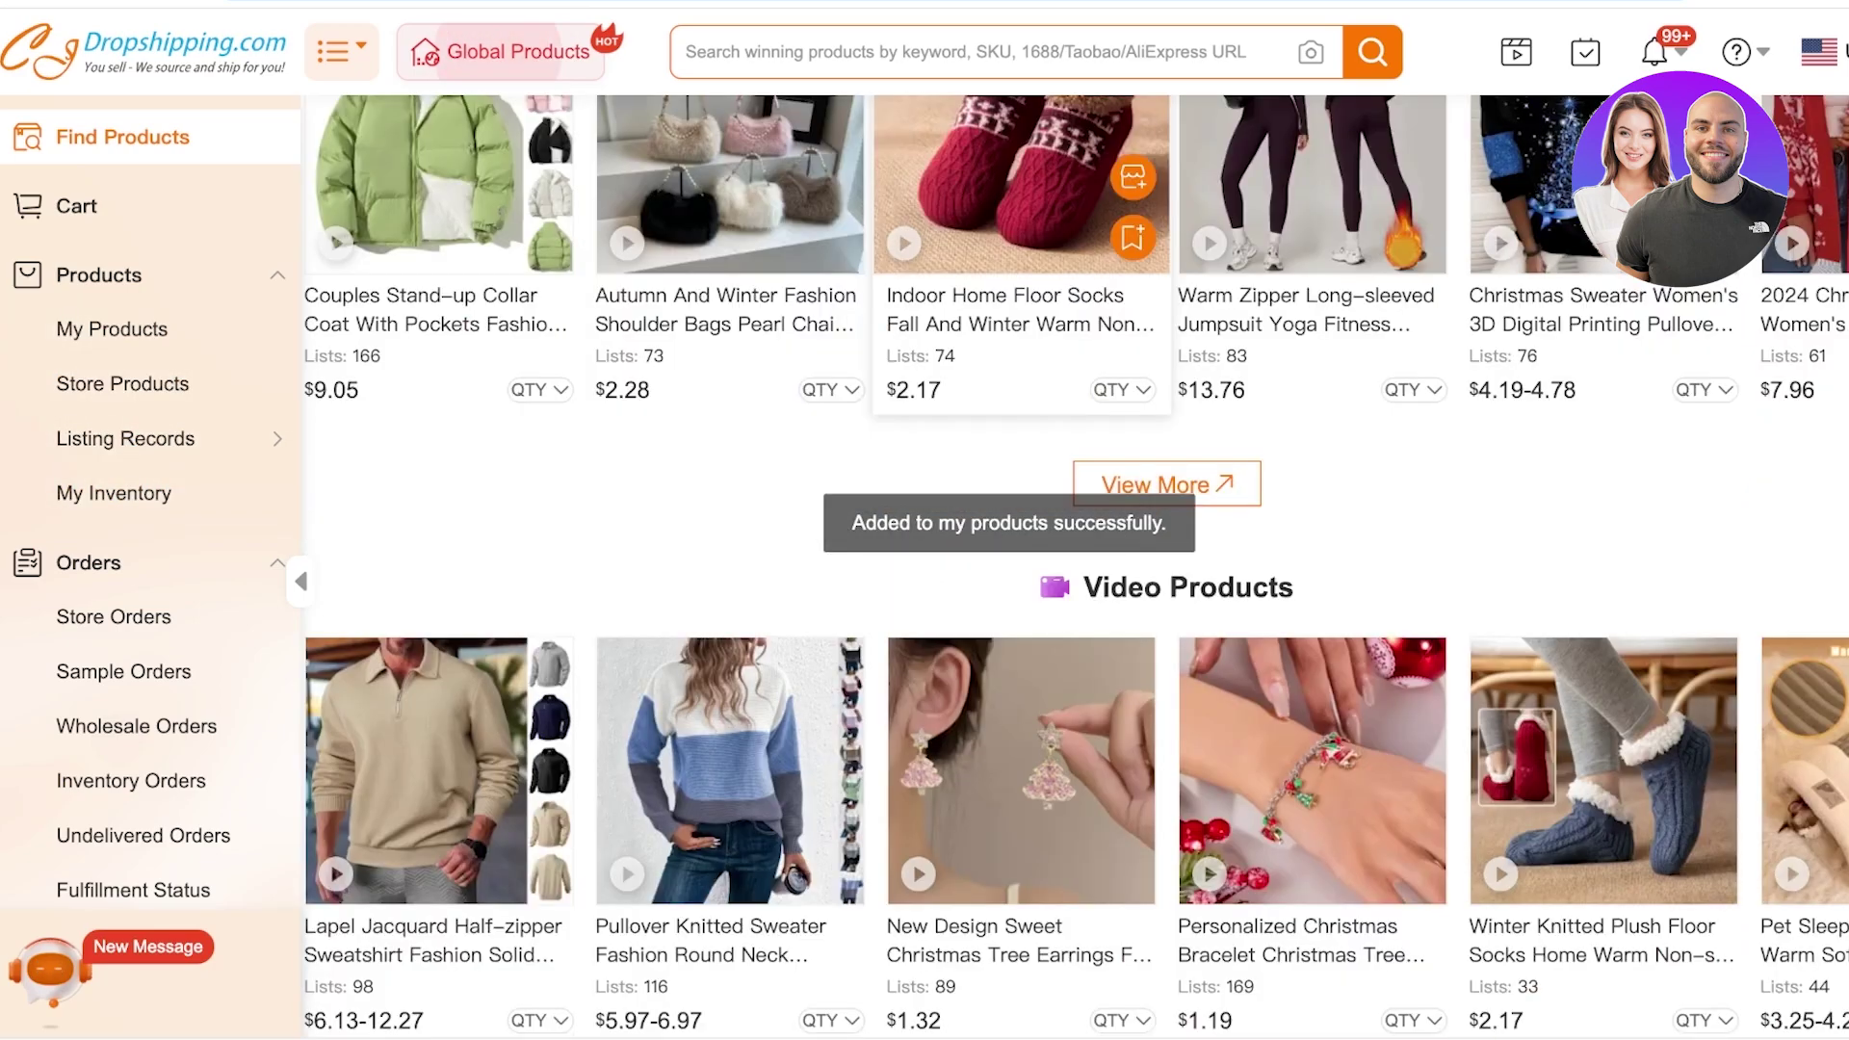
{"action": "scroll", "coordinate": [1069, 520], "scroll_direction": "down", "scroll_amount": 8}
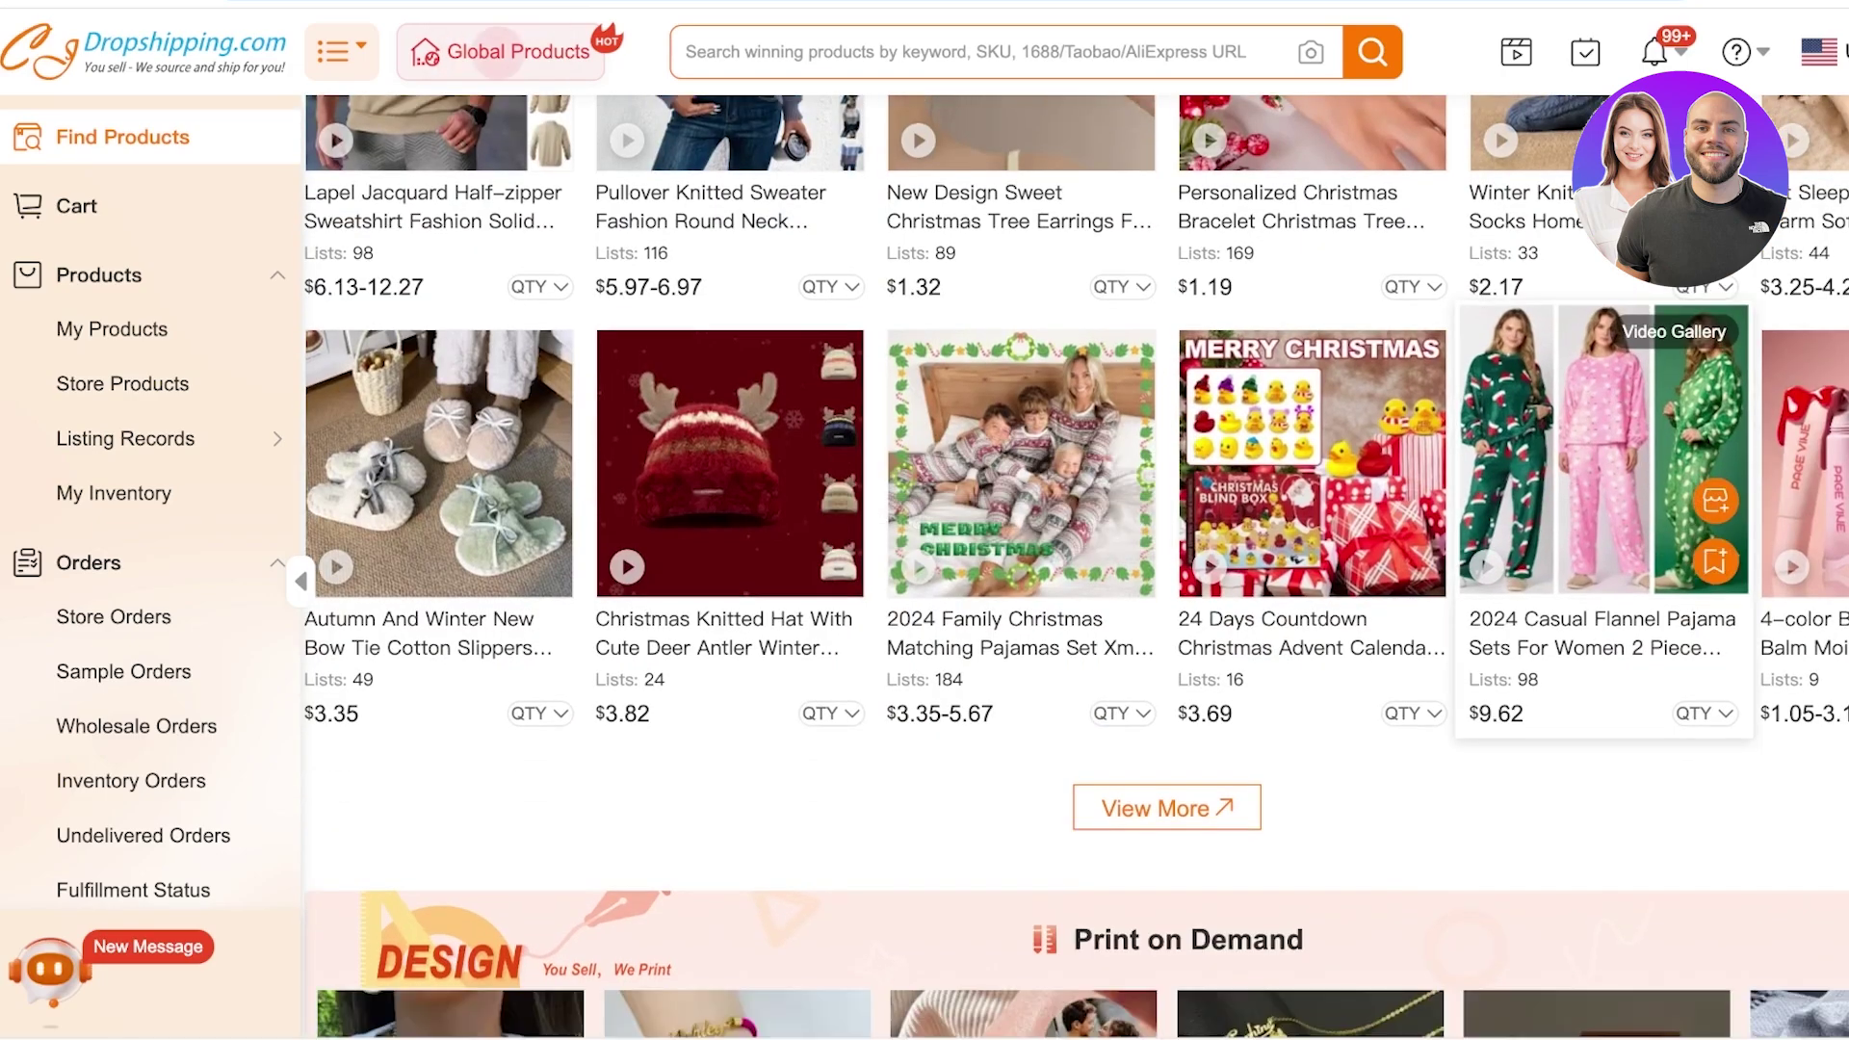
{"action": "scroll", "coordinate": [1599, 452], "scroll_direction": "down", "scroll_amount": 8}
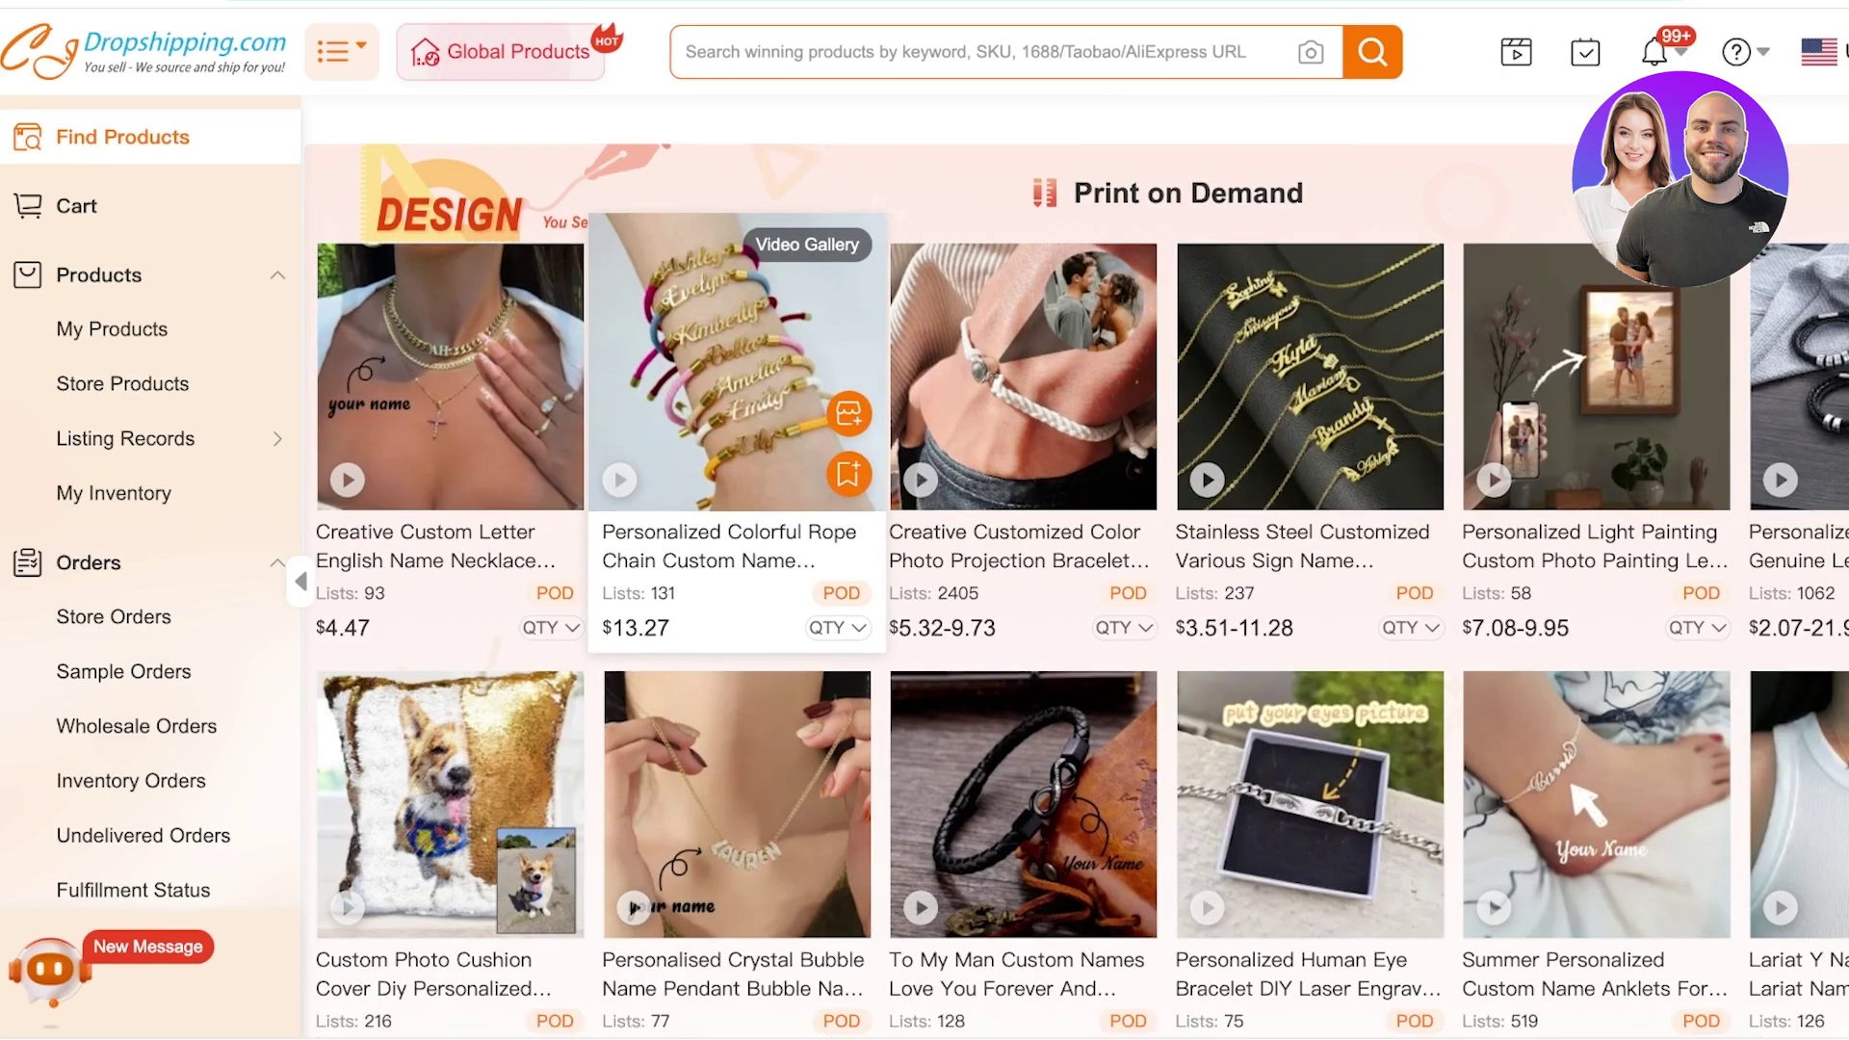
{"action": "scroll", "coordinate": [482, 443], "scroll_direction": "up", "scroll_amount": 15}
{"action": "scroll", "coordinate": [481, 443], "scroll_direction": "down", "scroll_amount": 5}
{"action": "scroll", "coordinate": [482, 443], "scroll_direction": "up", "scroll_amount": 5}
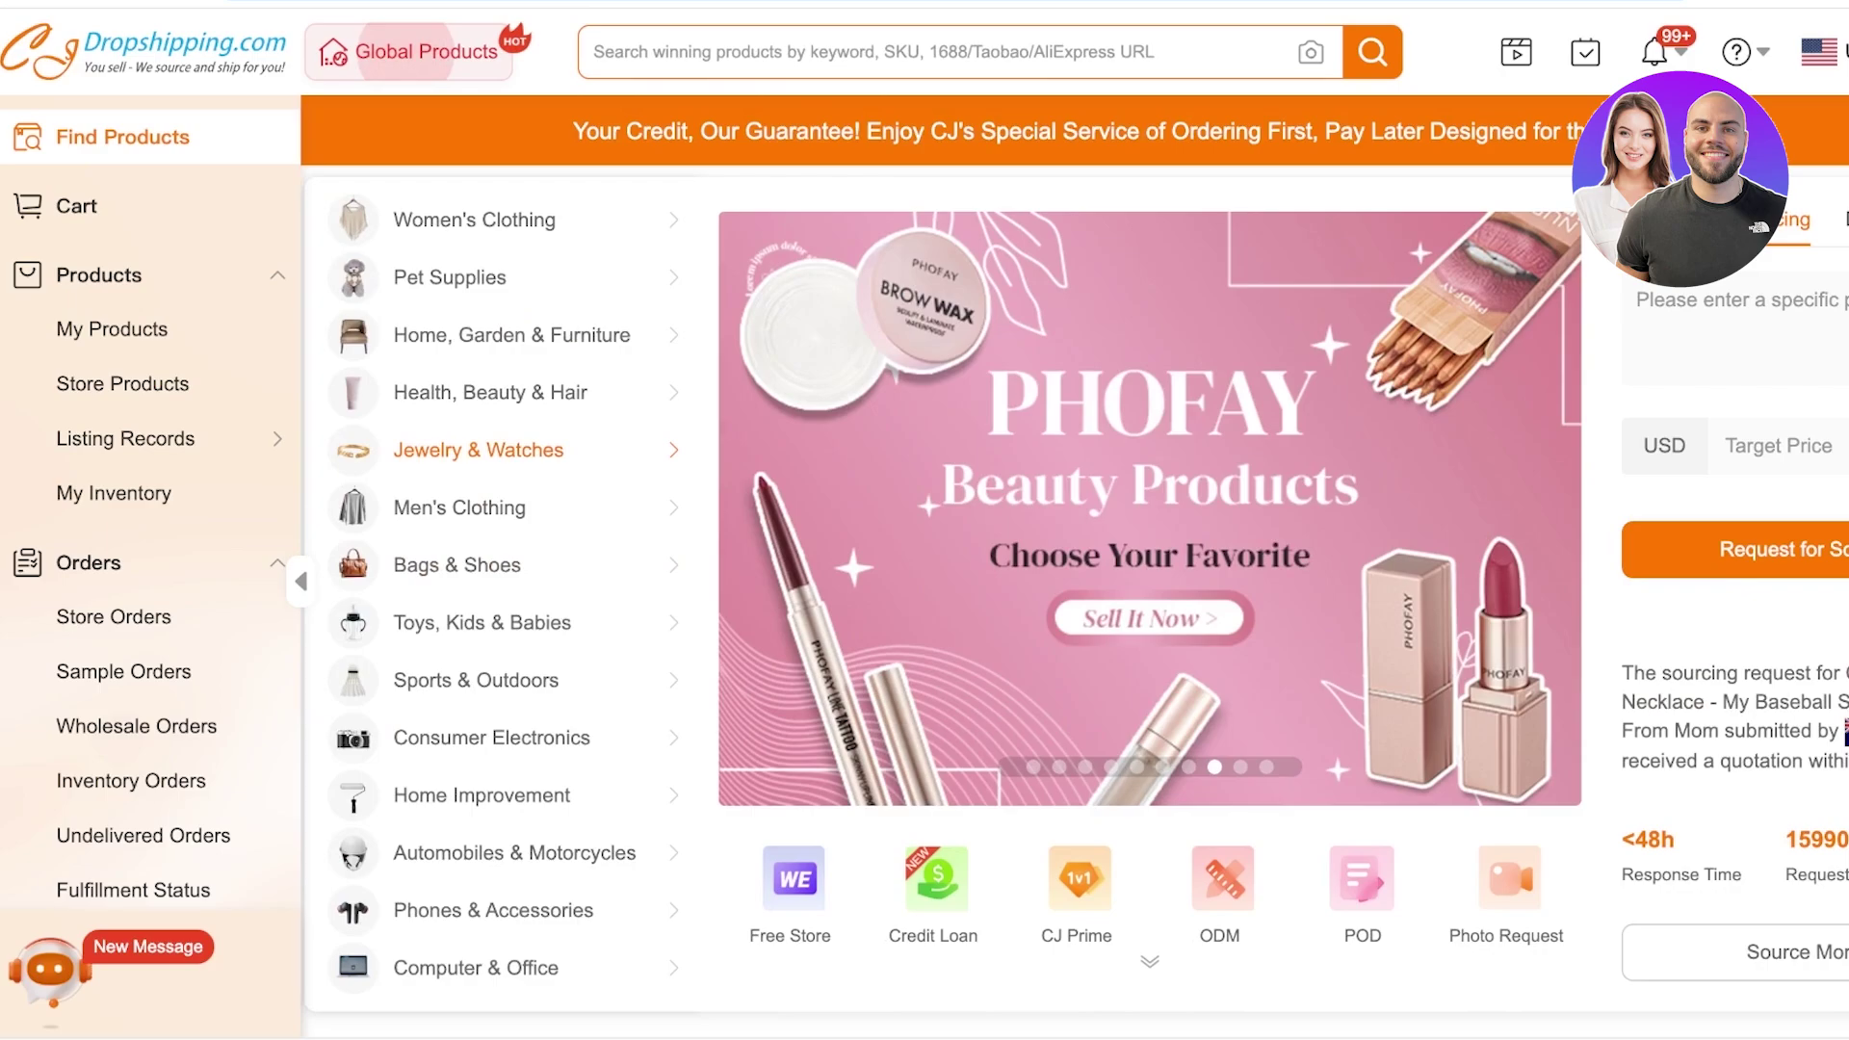
Step: Examine the hot-selling PHOFAY beauty products and the Global Products catalogue for the United States
{"action": "left_click", "coordinate": [479, 450]}
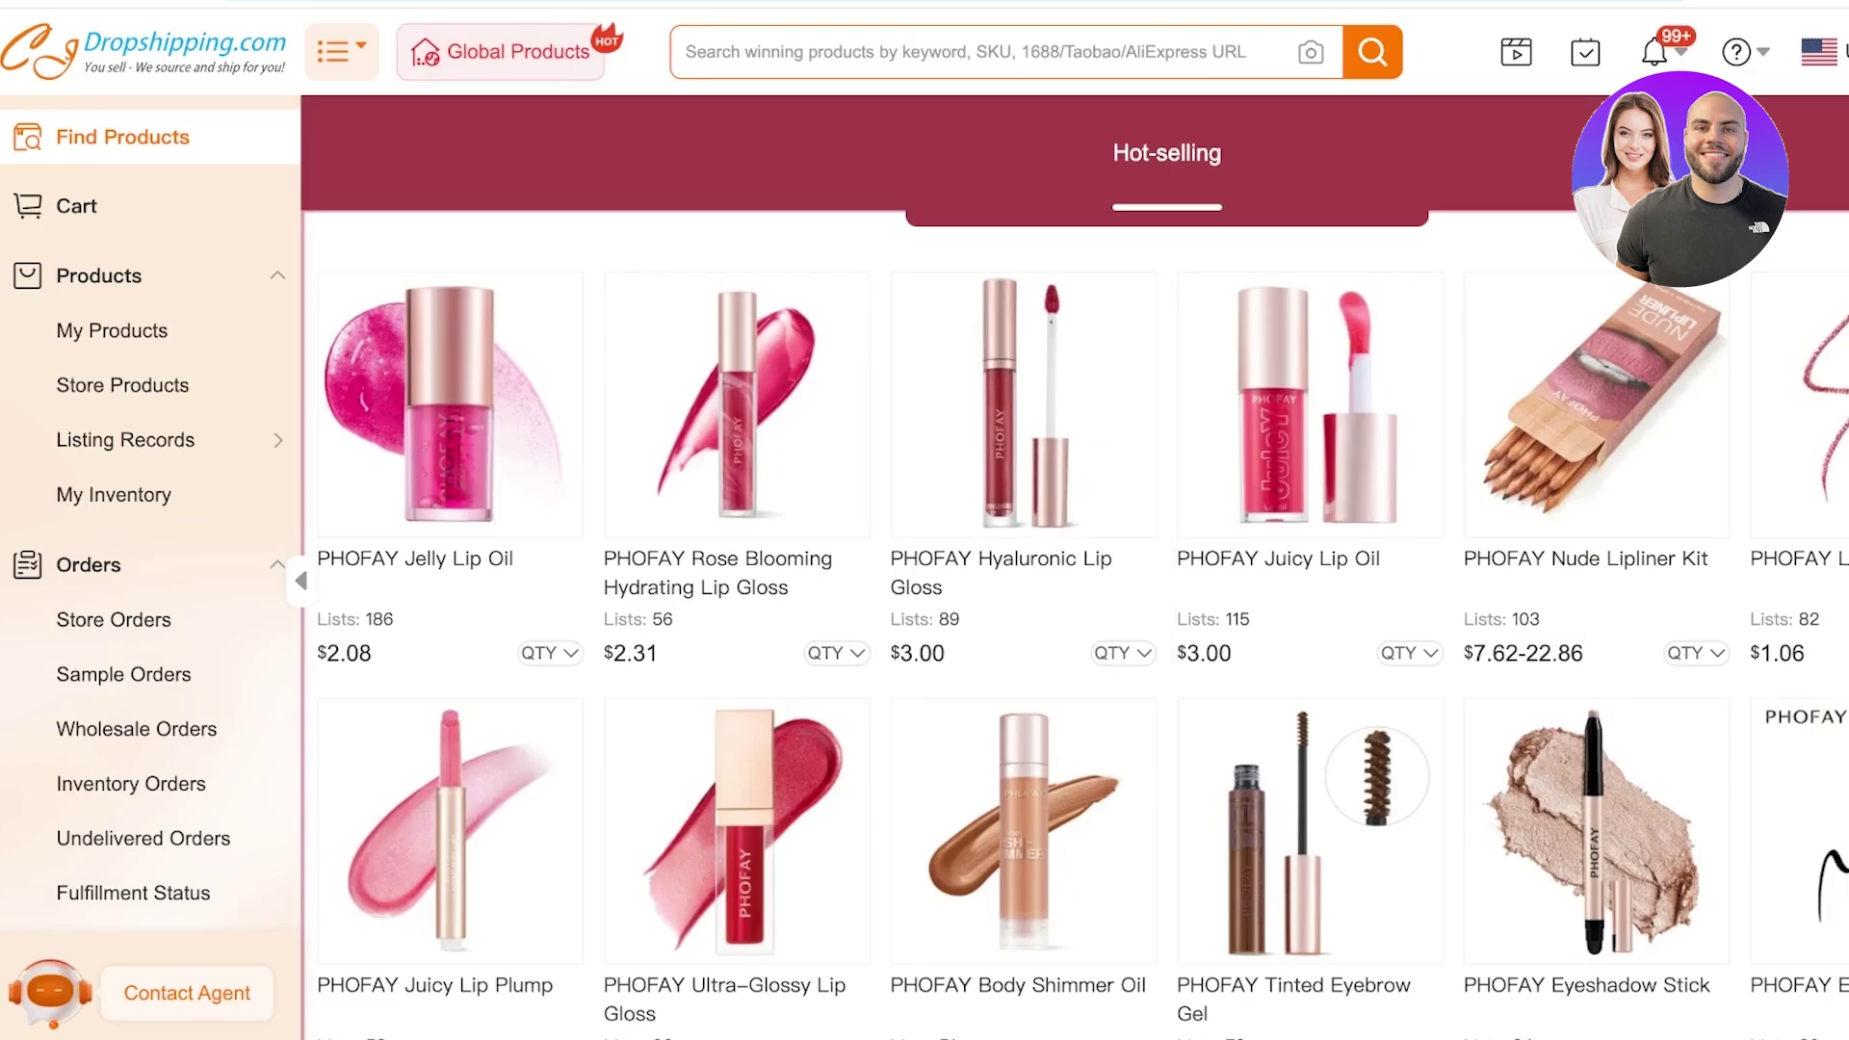
{"action": "scroll", "coordinate": [1021, 577], "scroll_direction": "down", "scroll_amount": 10}
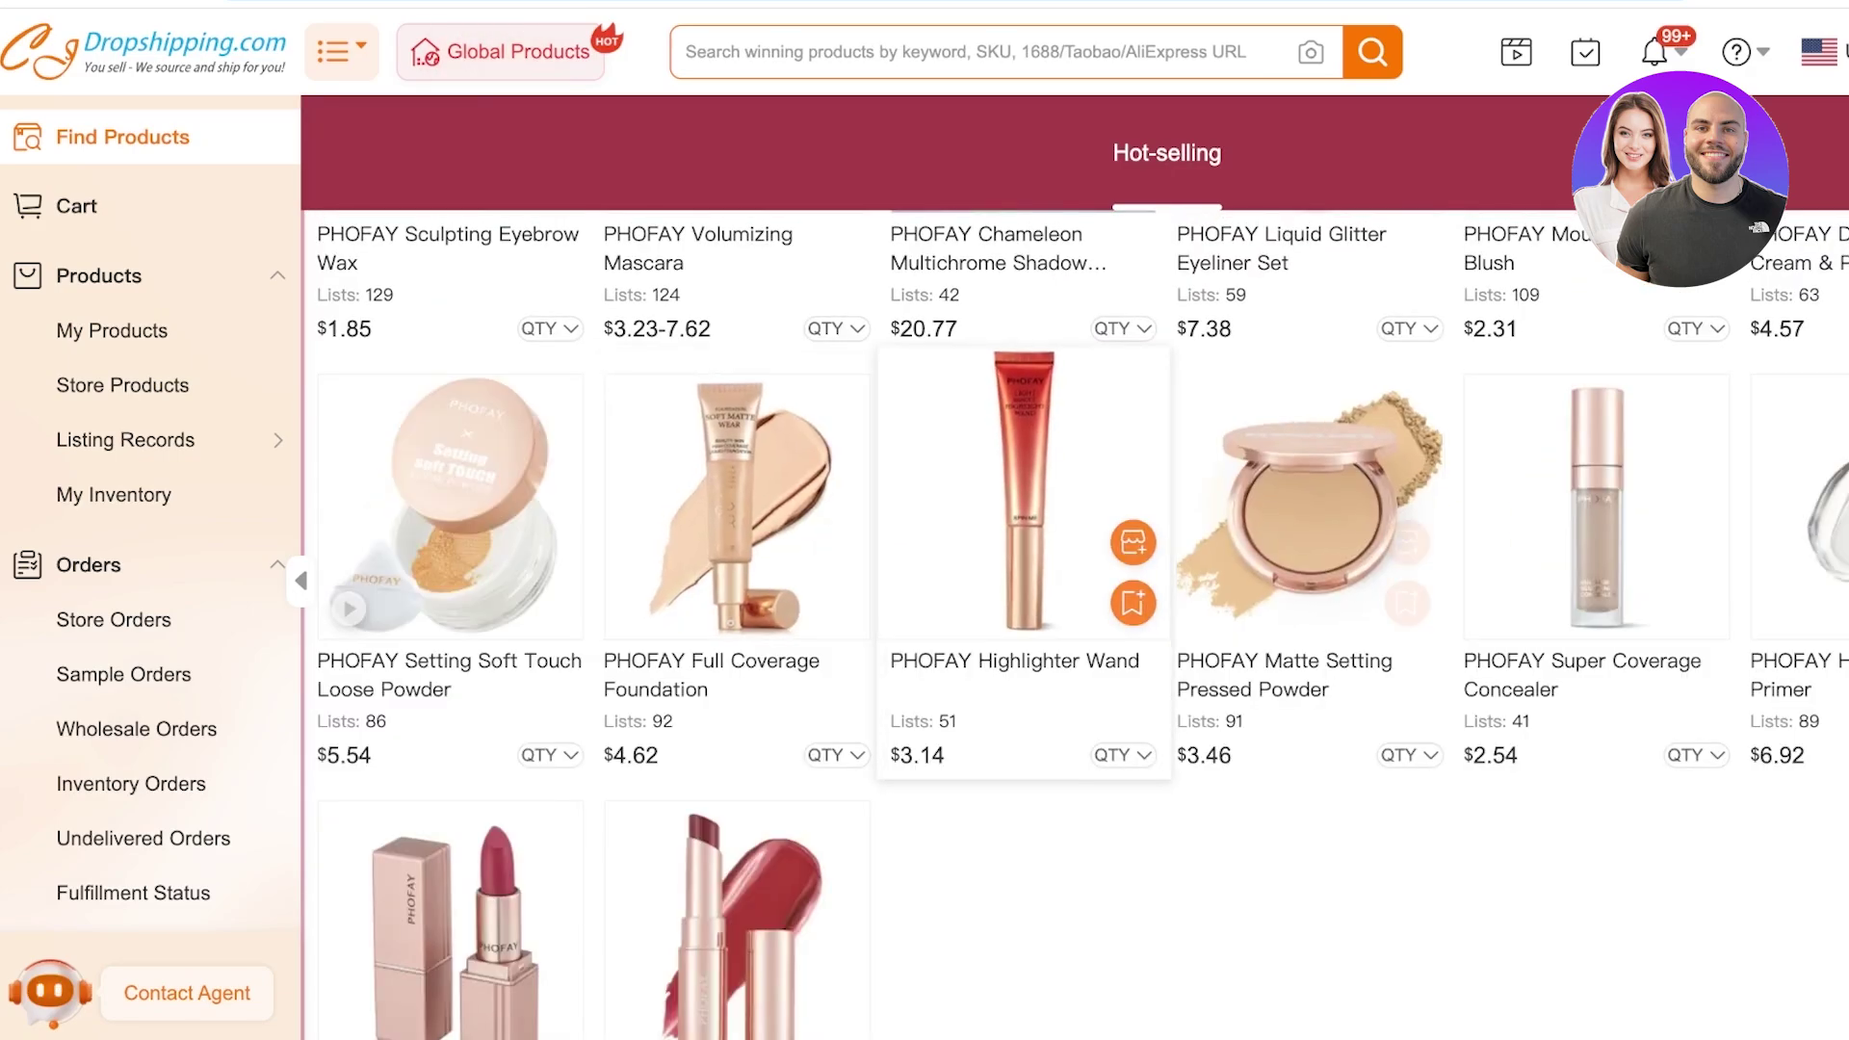
{"action": "scroll", "coordinate": [1021, 578], "scroll_direction": "up", "scroll_amount": 4}
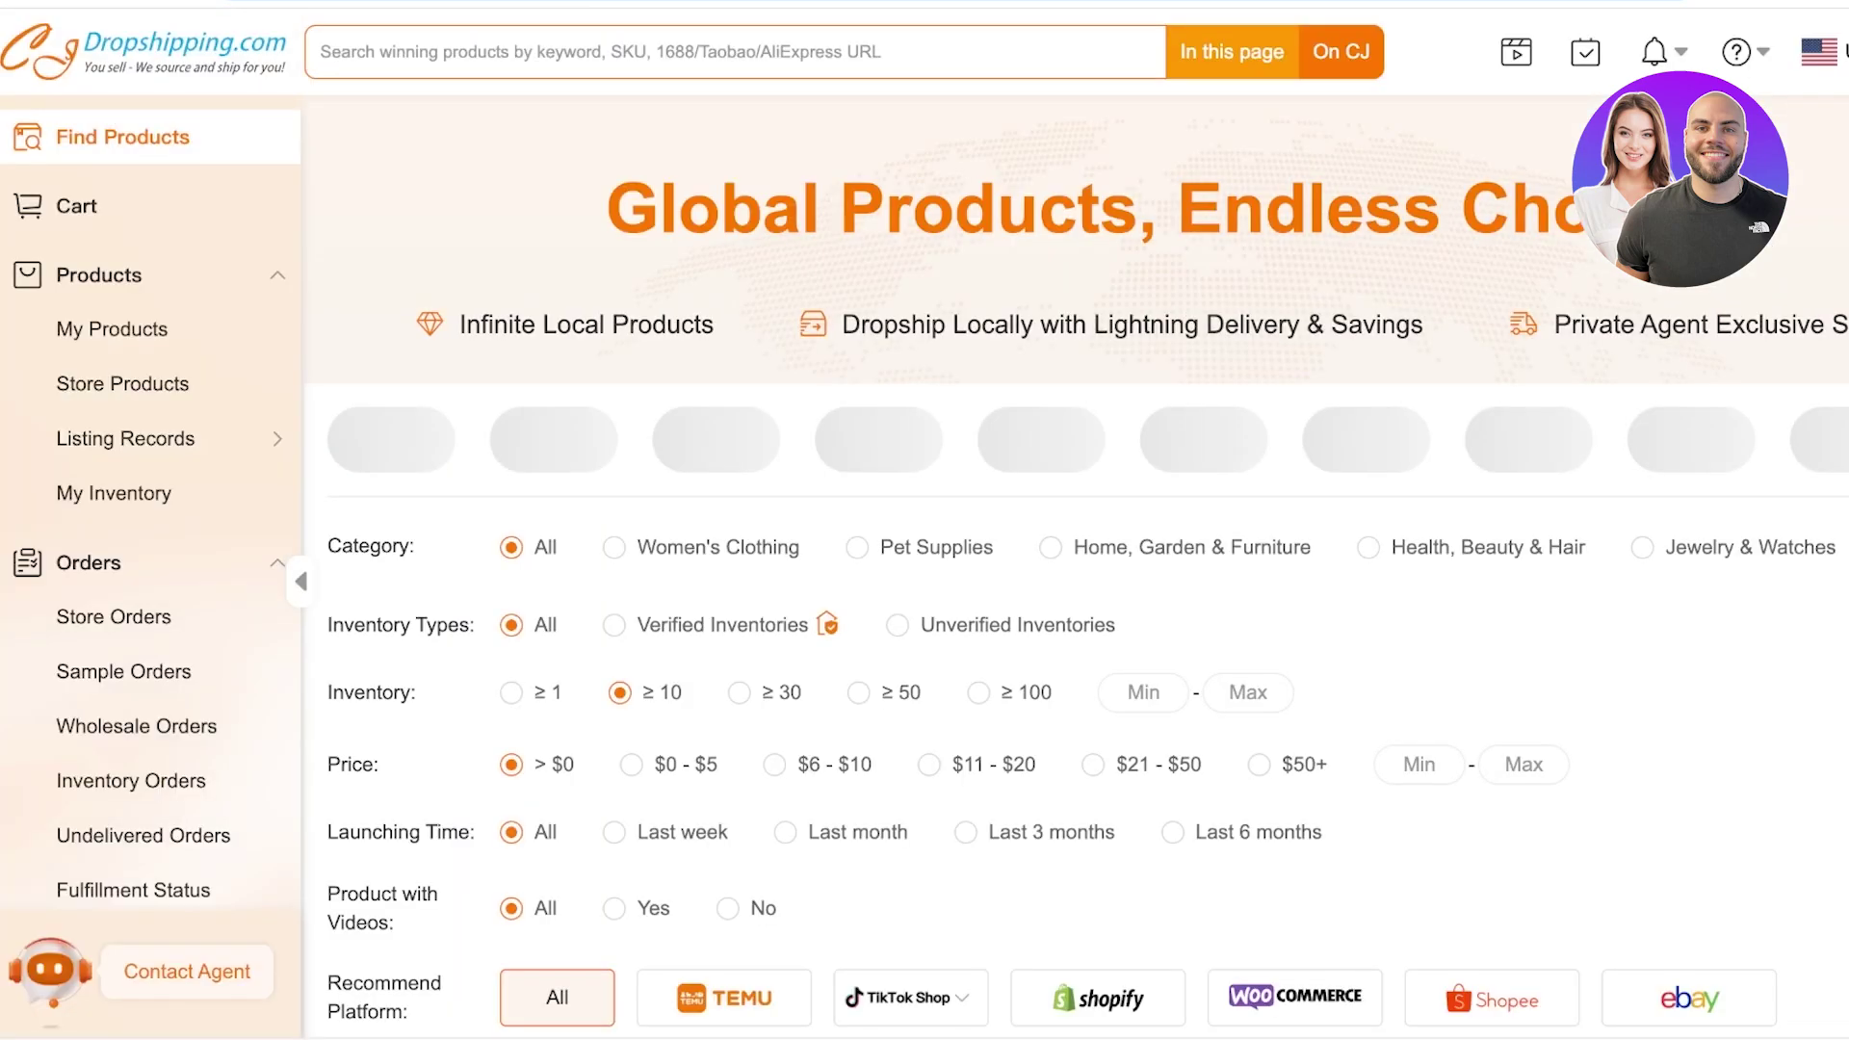
{"action": "scroll", "coordinate": [1076, 598], "scroll_direction": "down", "scroll_amount": 10}
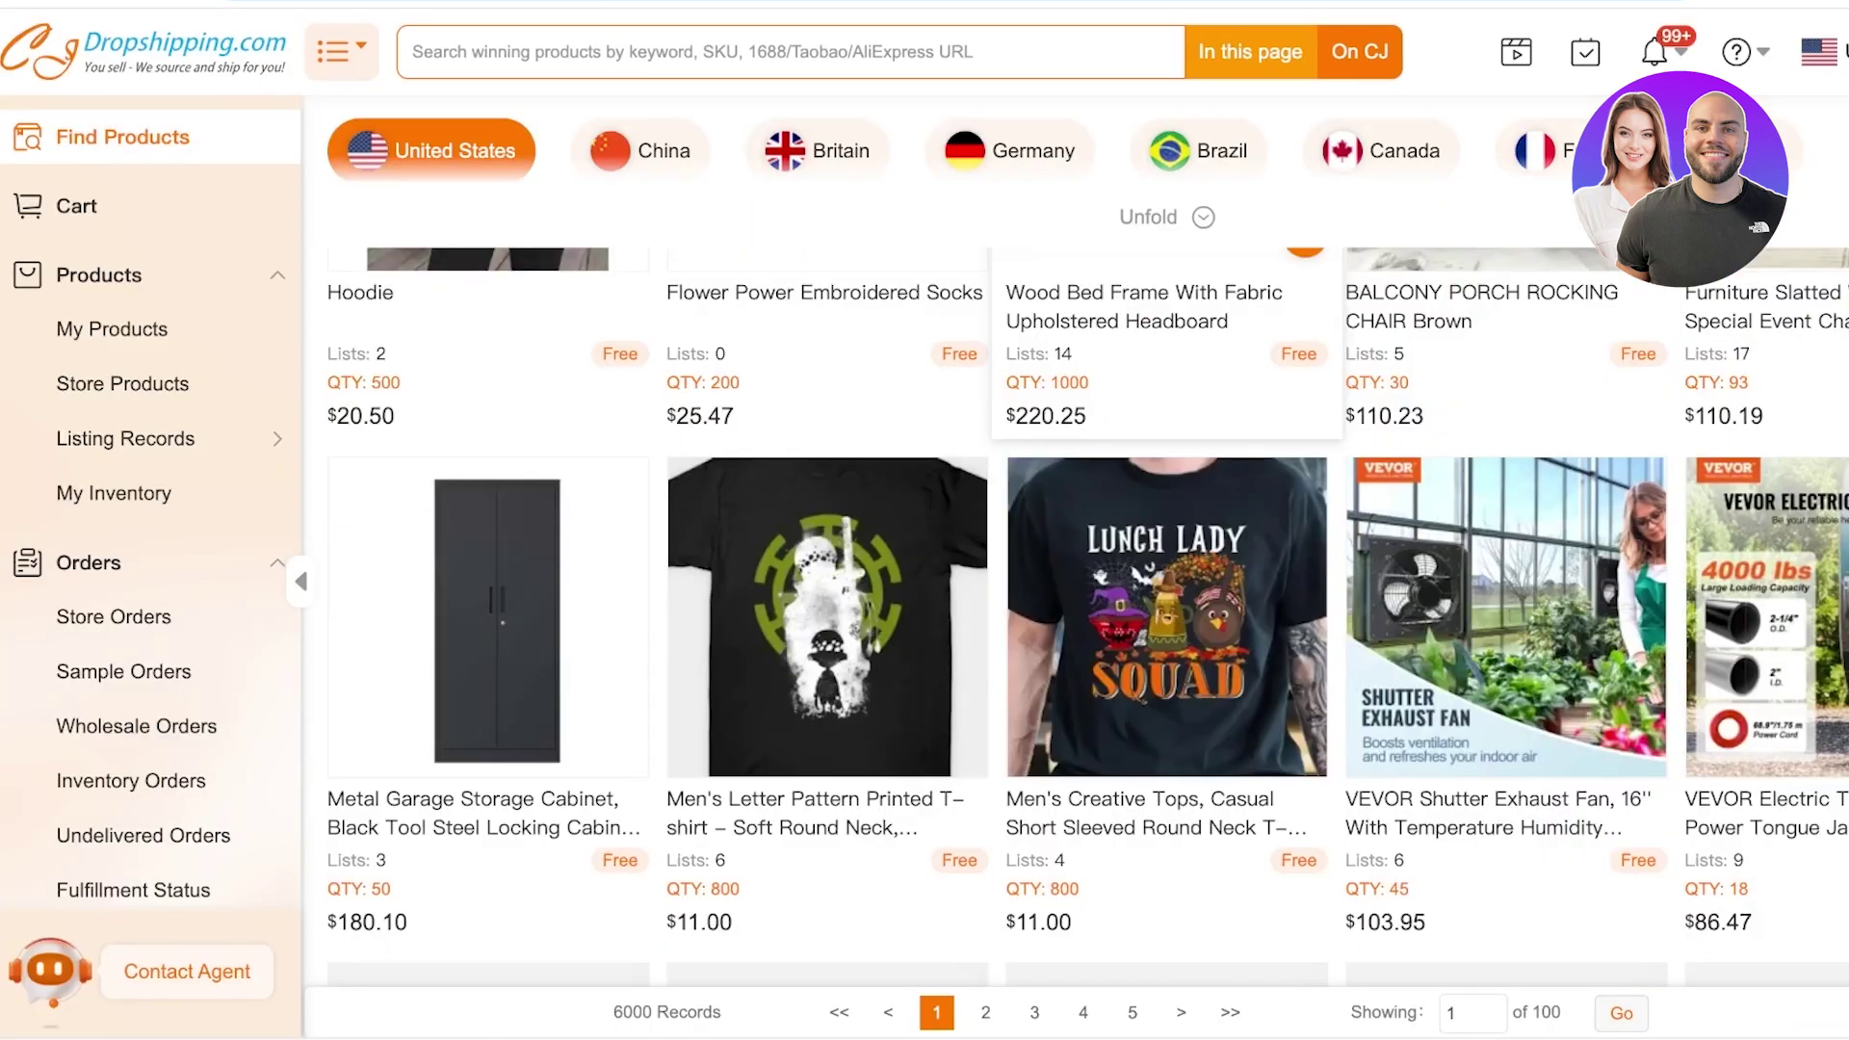
{"action": "scroll", "coordinate": [1075, 597], "scroll_direction": "down", "scroll_amount": 1}
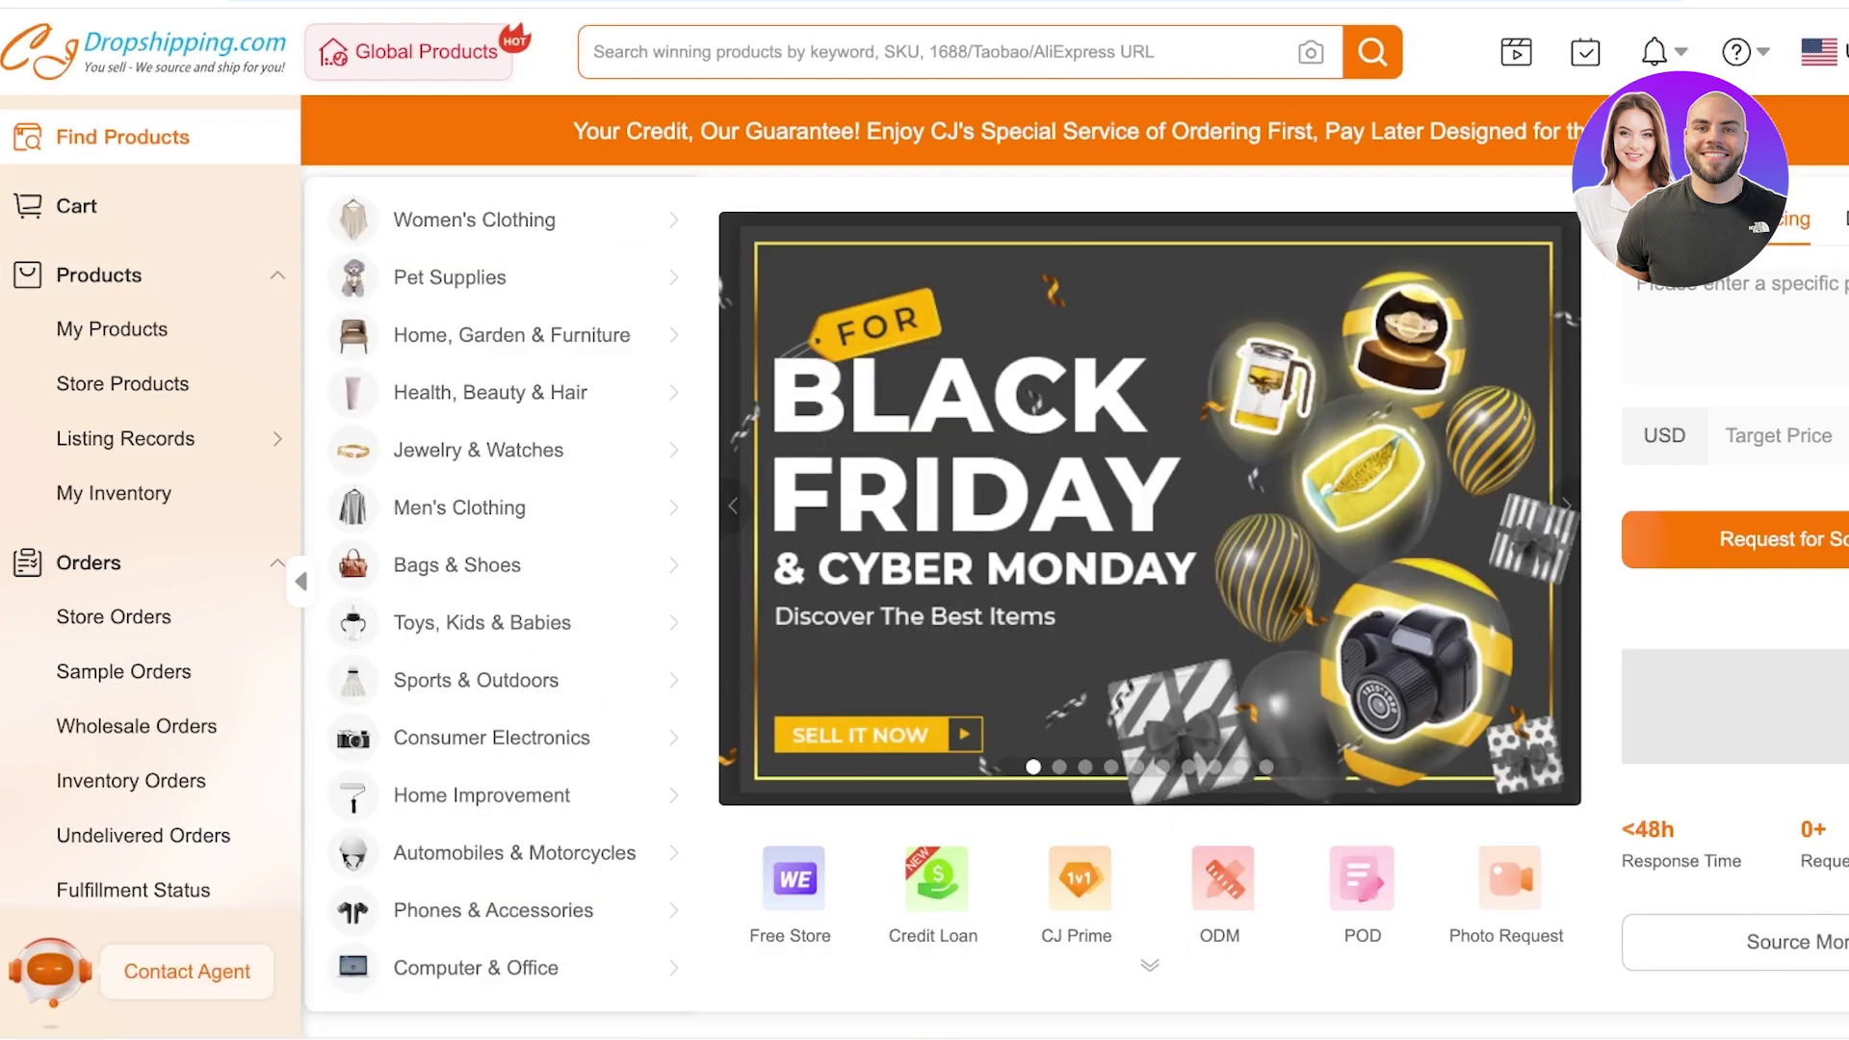
Step: Add the 400ml Resin Mineral Crystal Coffee Mugs item from Trending Products to My Products
{"action": "scroll", "coordinate": [1076, 597], "scroll_direction": "down", "scroll_amount": 8}
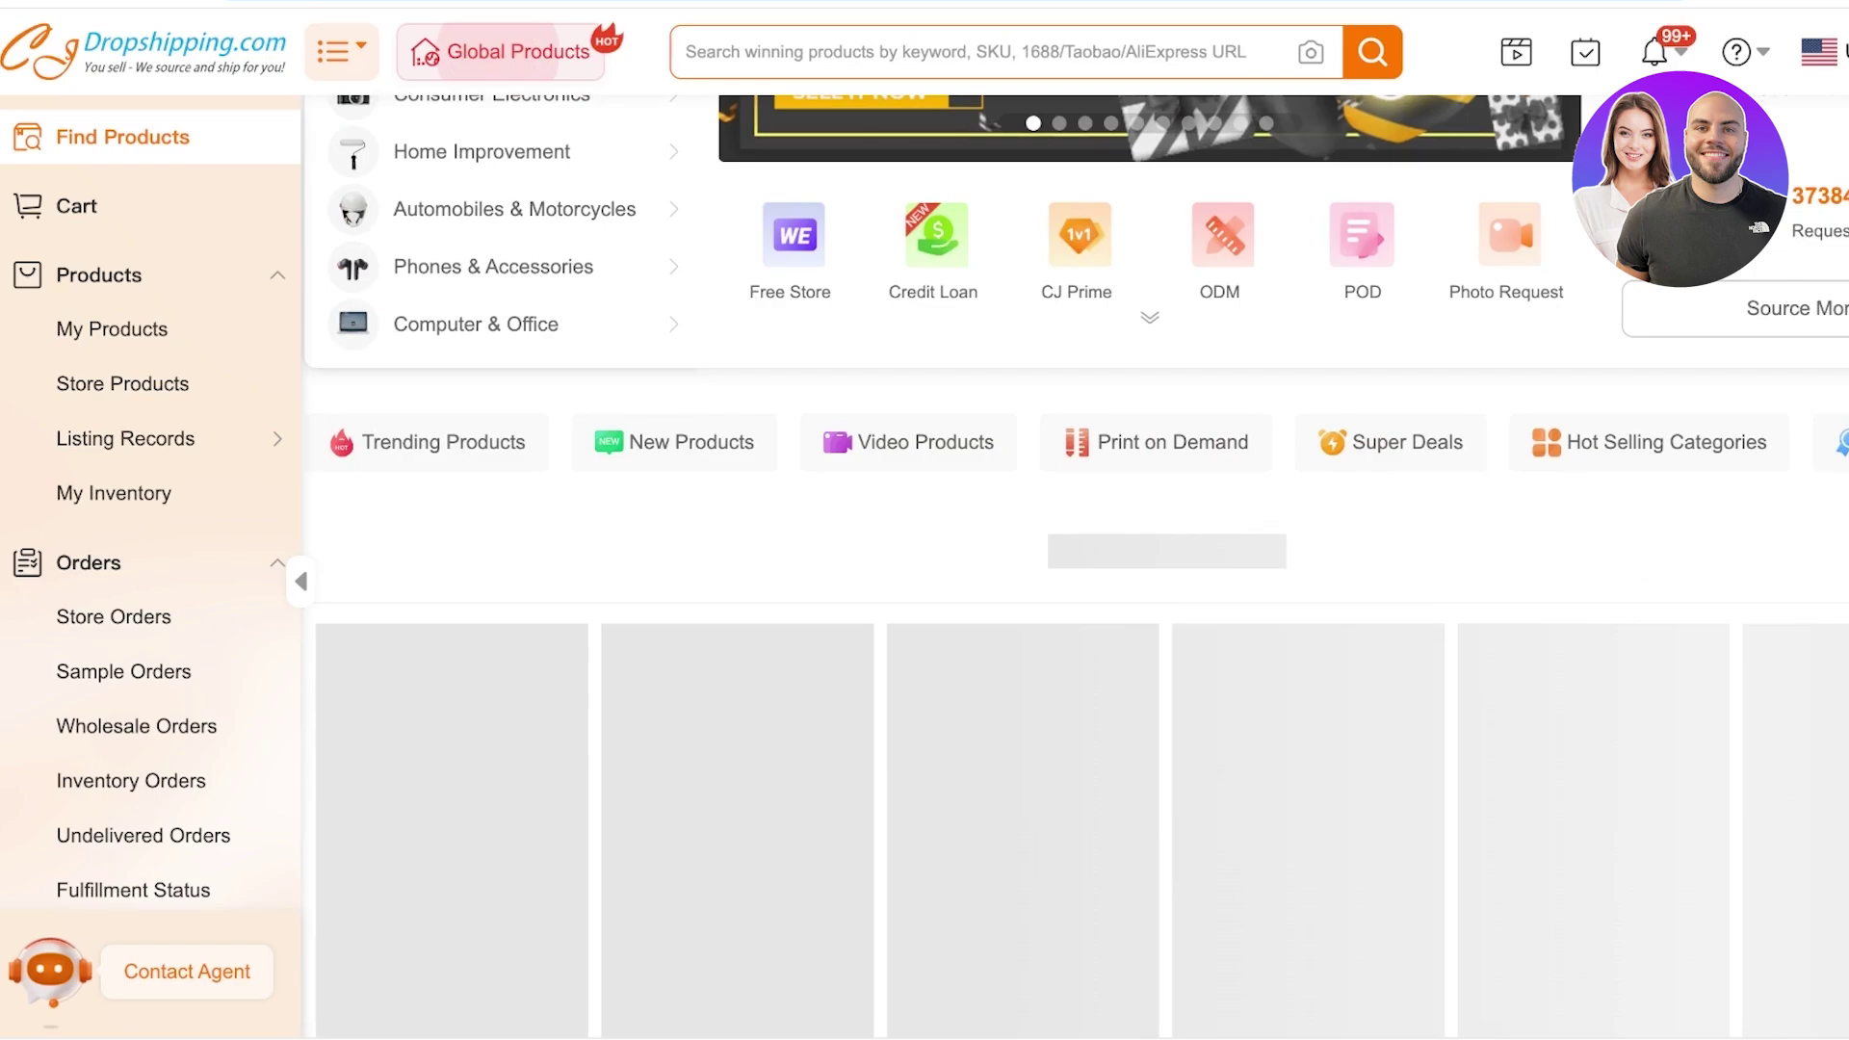
{"action": "scroll", "coordinate": [539, 501], "scroll_direction": "down", "scroll_amount": 1}
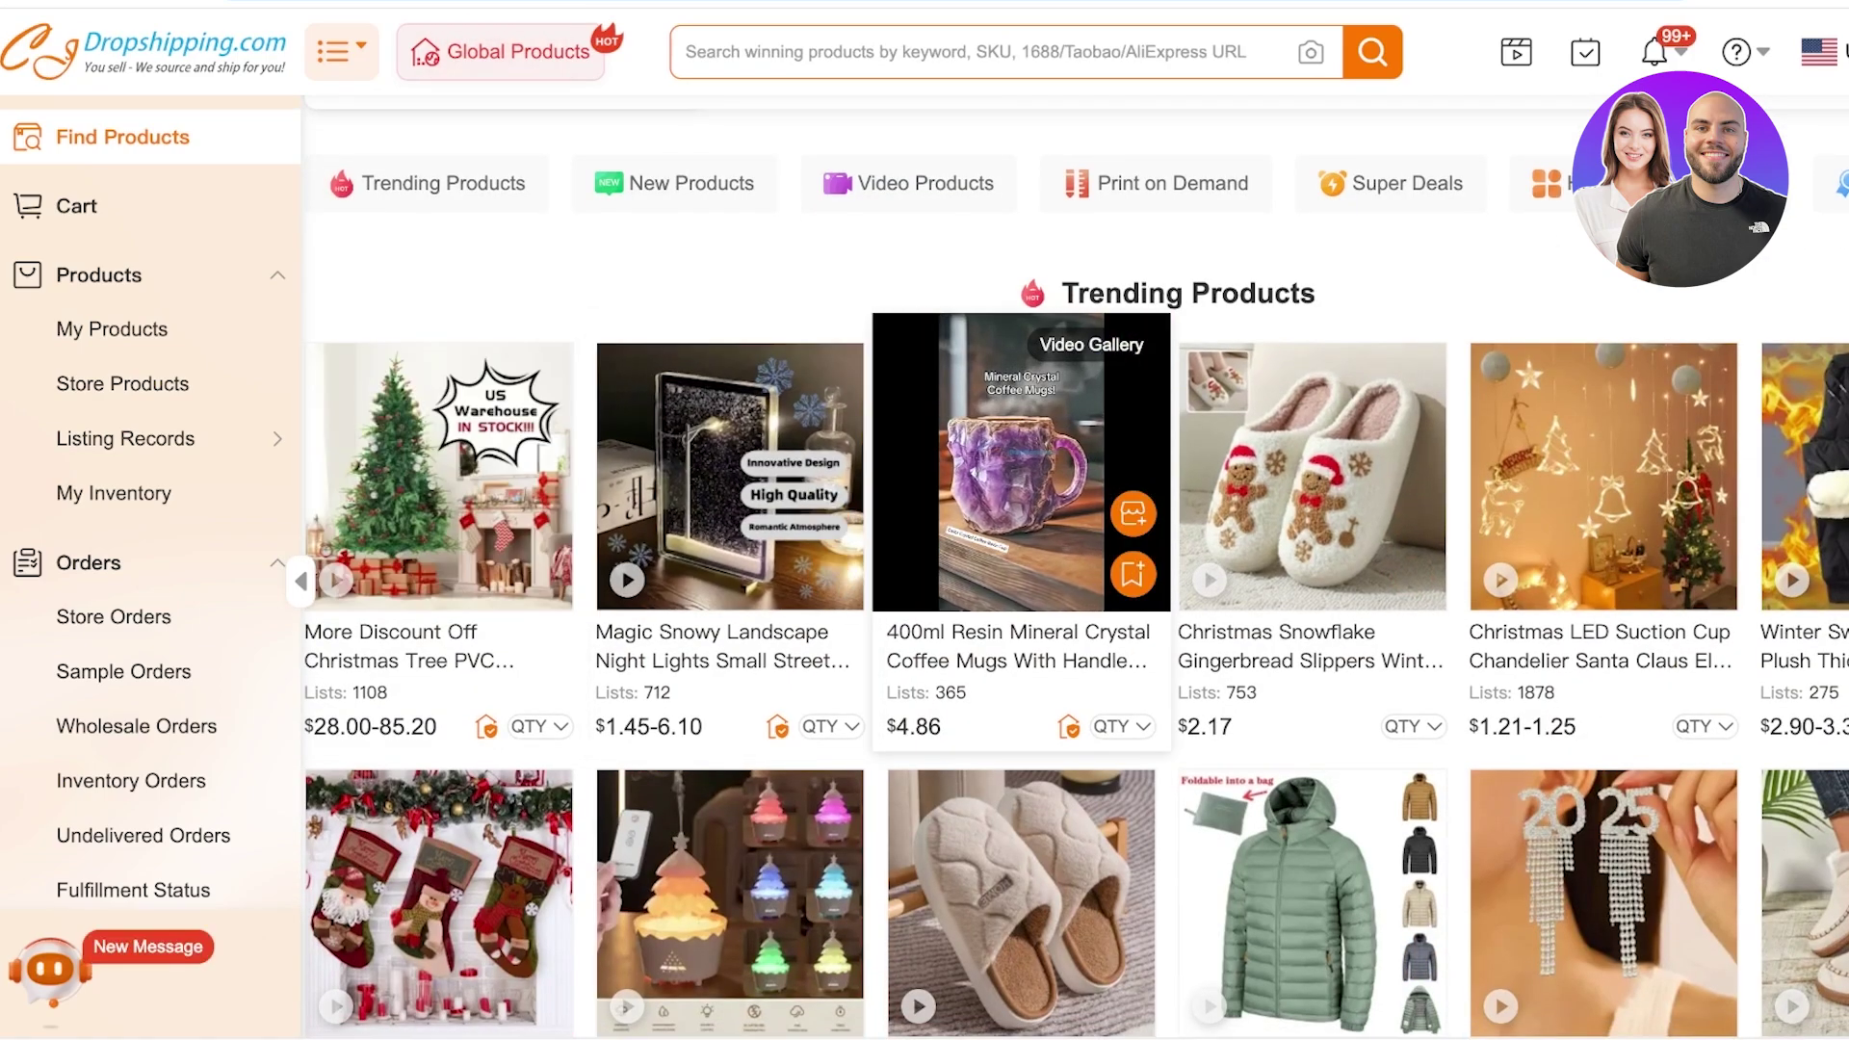
{"action": "left_click", "coordinate": [1055, 574]}
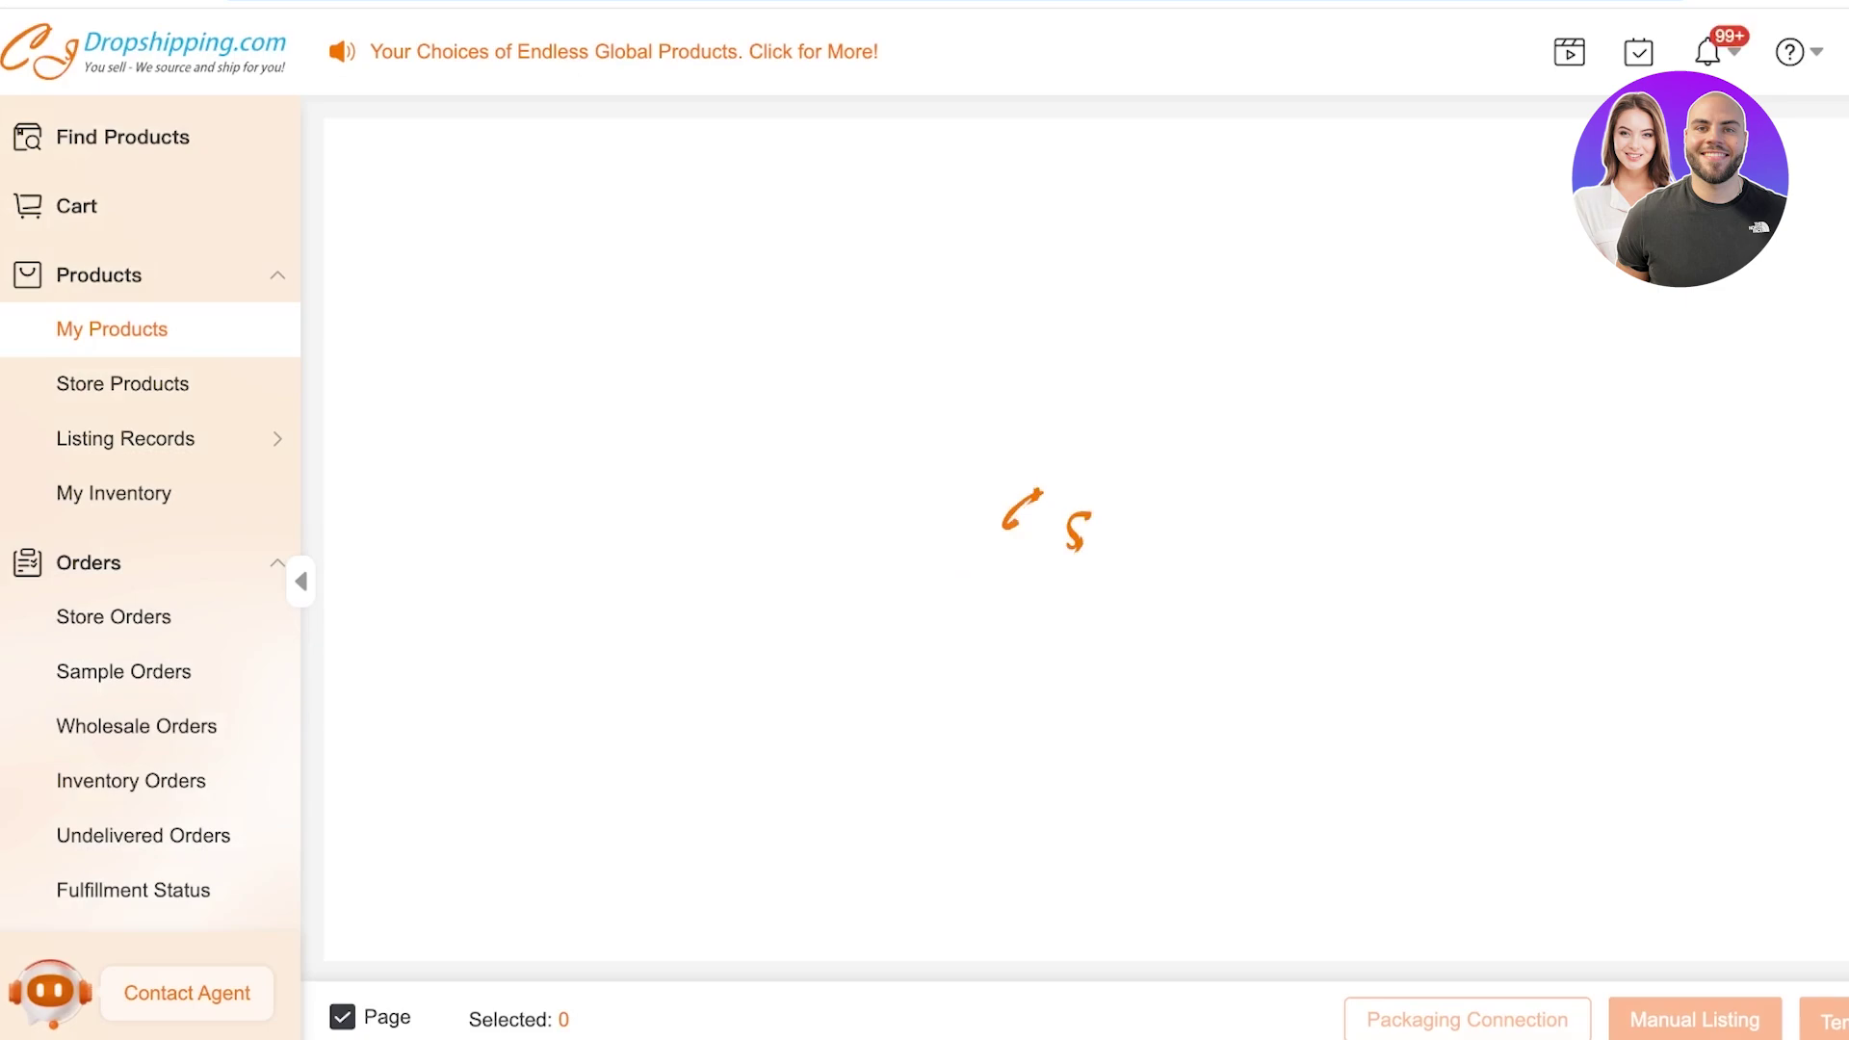
Step: Start listing the Autumn And Winter Fashion Shoulder Bags item from My Products to the connected Shopify store
{"action": "scroll", "coordinate": [1098, 539], "scroll_direction": "down", "scroll_amount": 3}
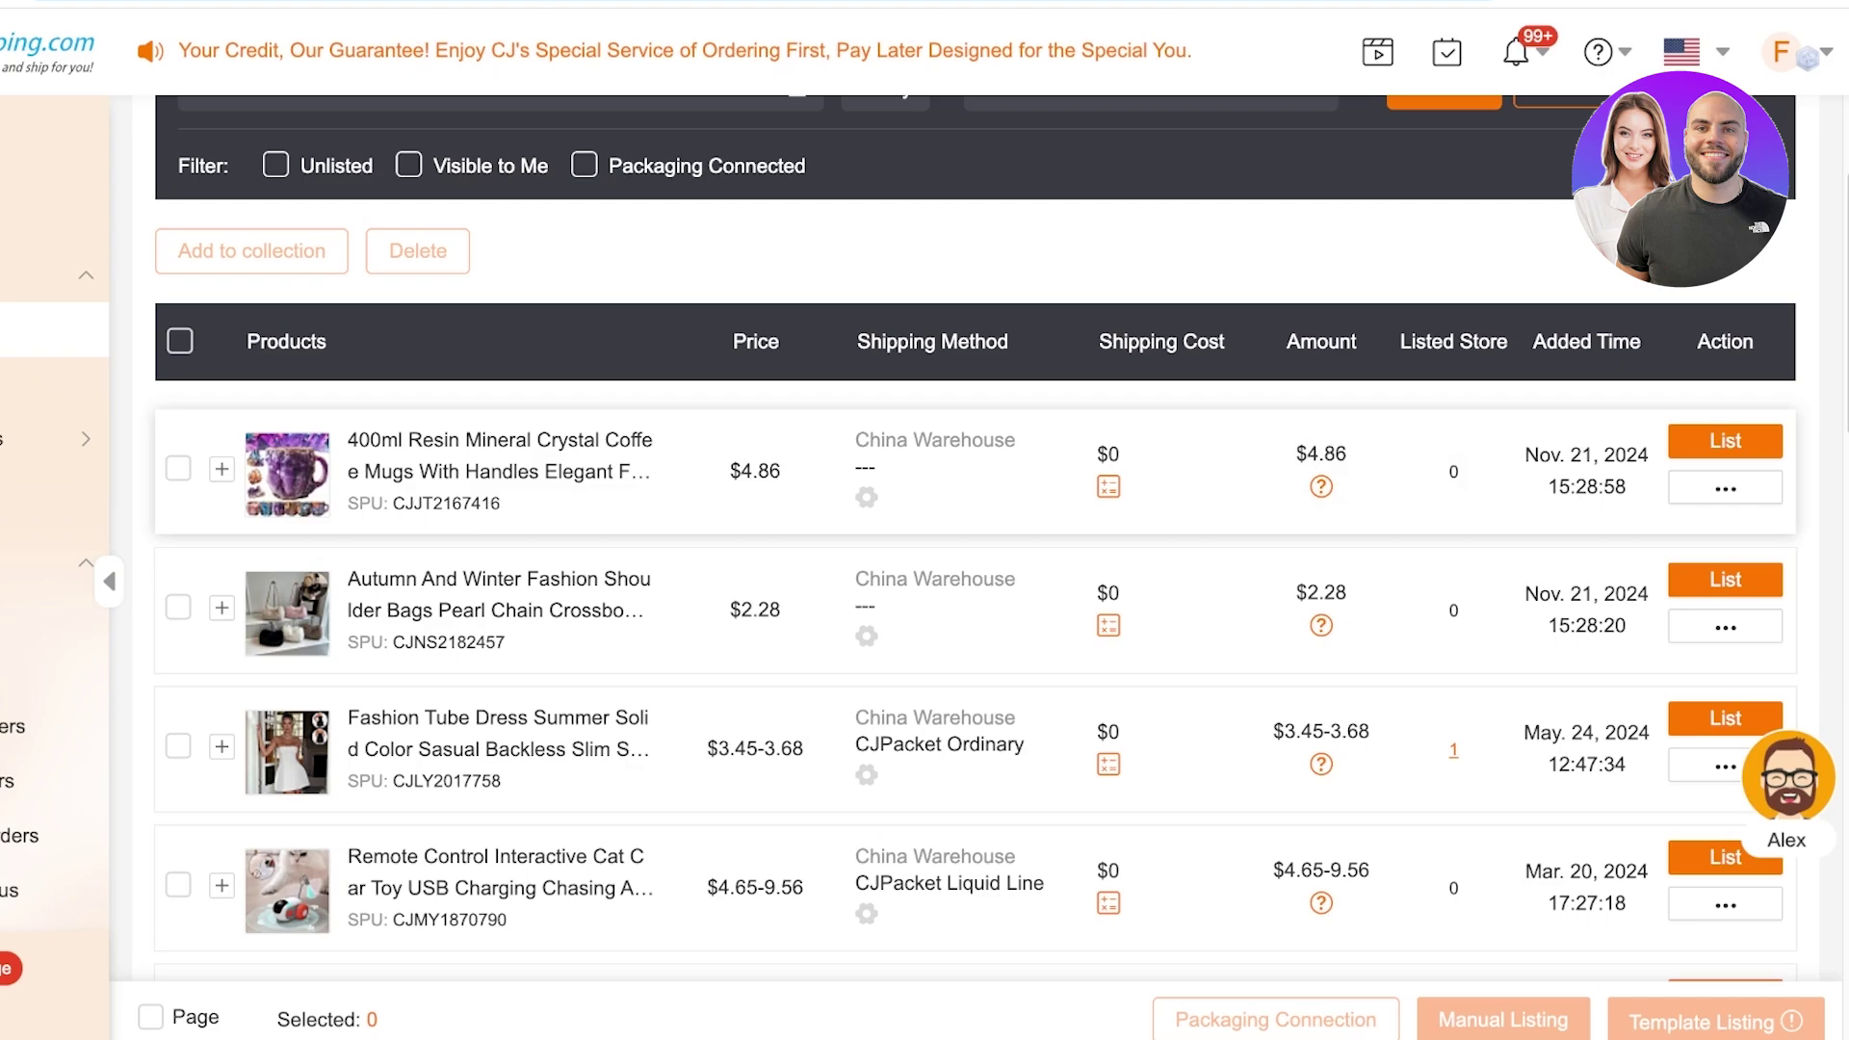
{"action": "mouse_move", "coordinate": [1725, 488]}
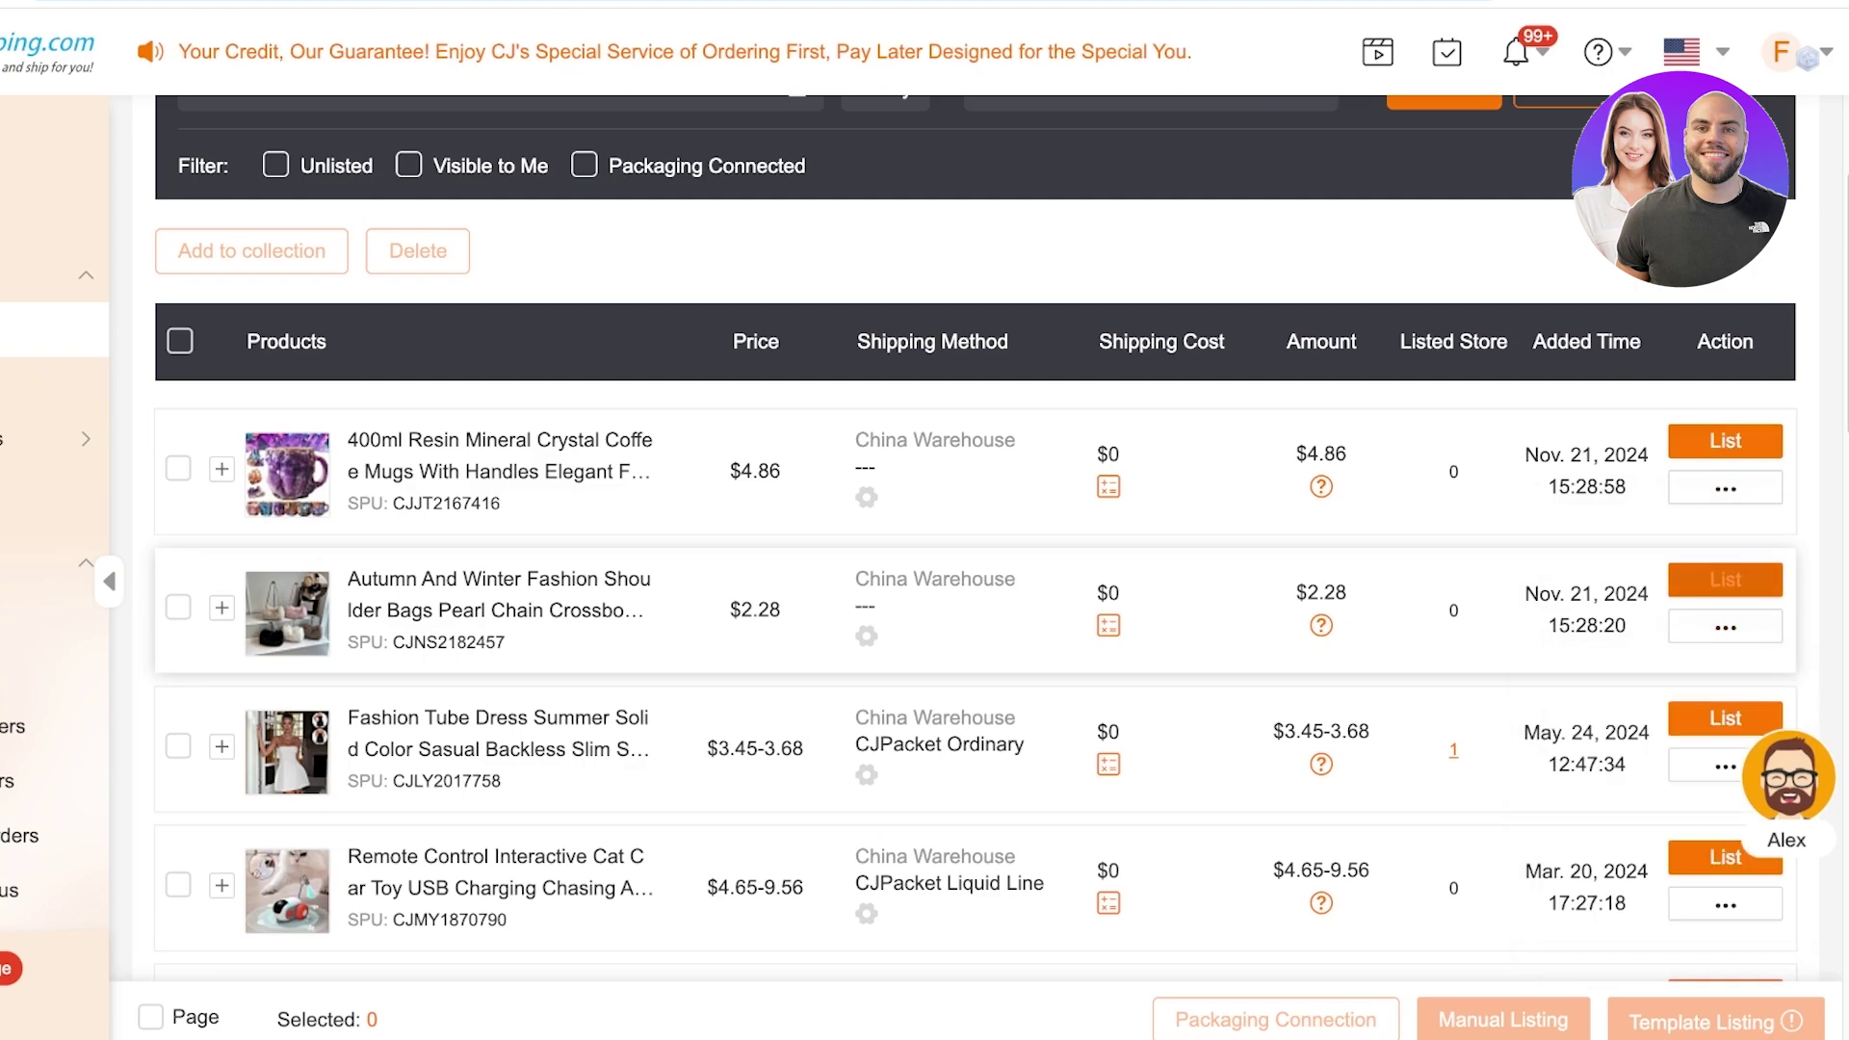
{"action": "left_click", "coordinate": [1725, 579]}
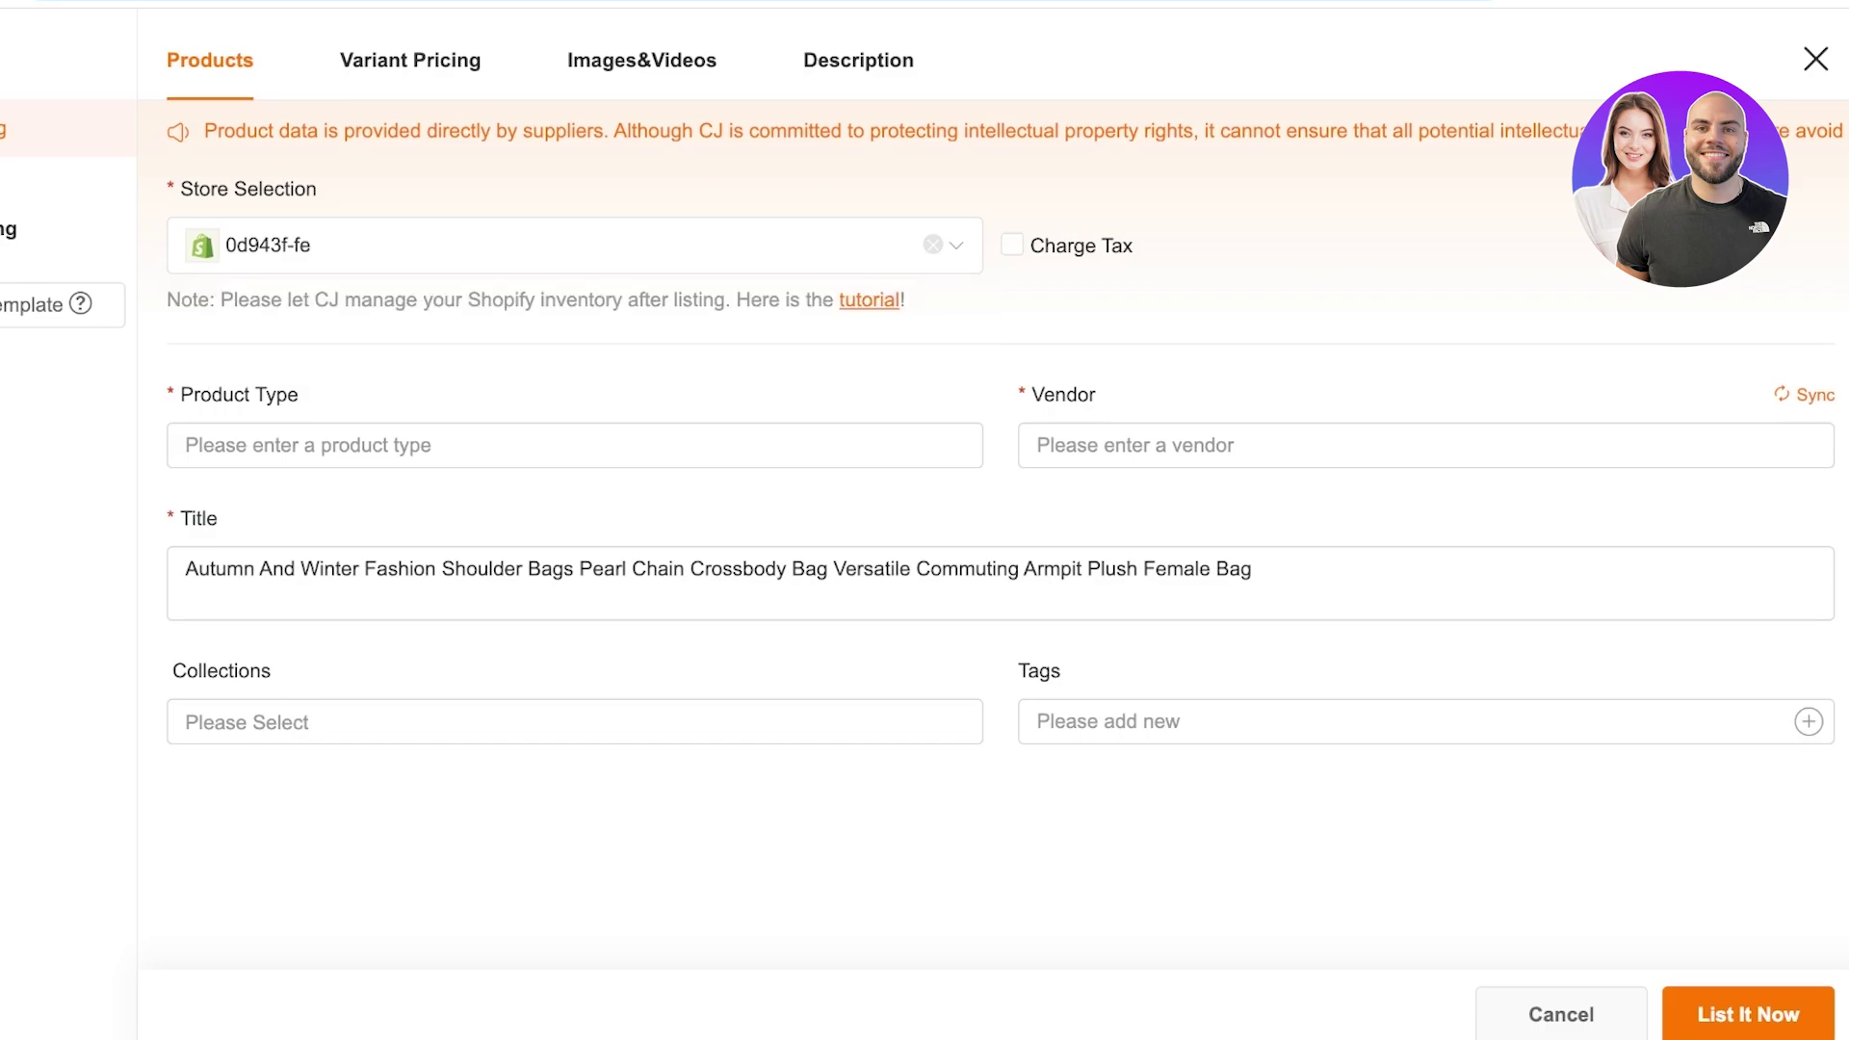
Step: Enter Dress as the product type in the listing form and check the store name in the Shopify admin
{"action": "type", "text": "Dress"}
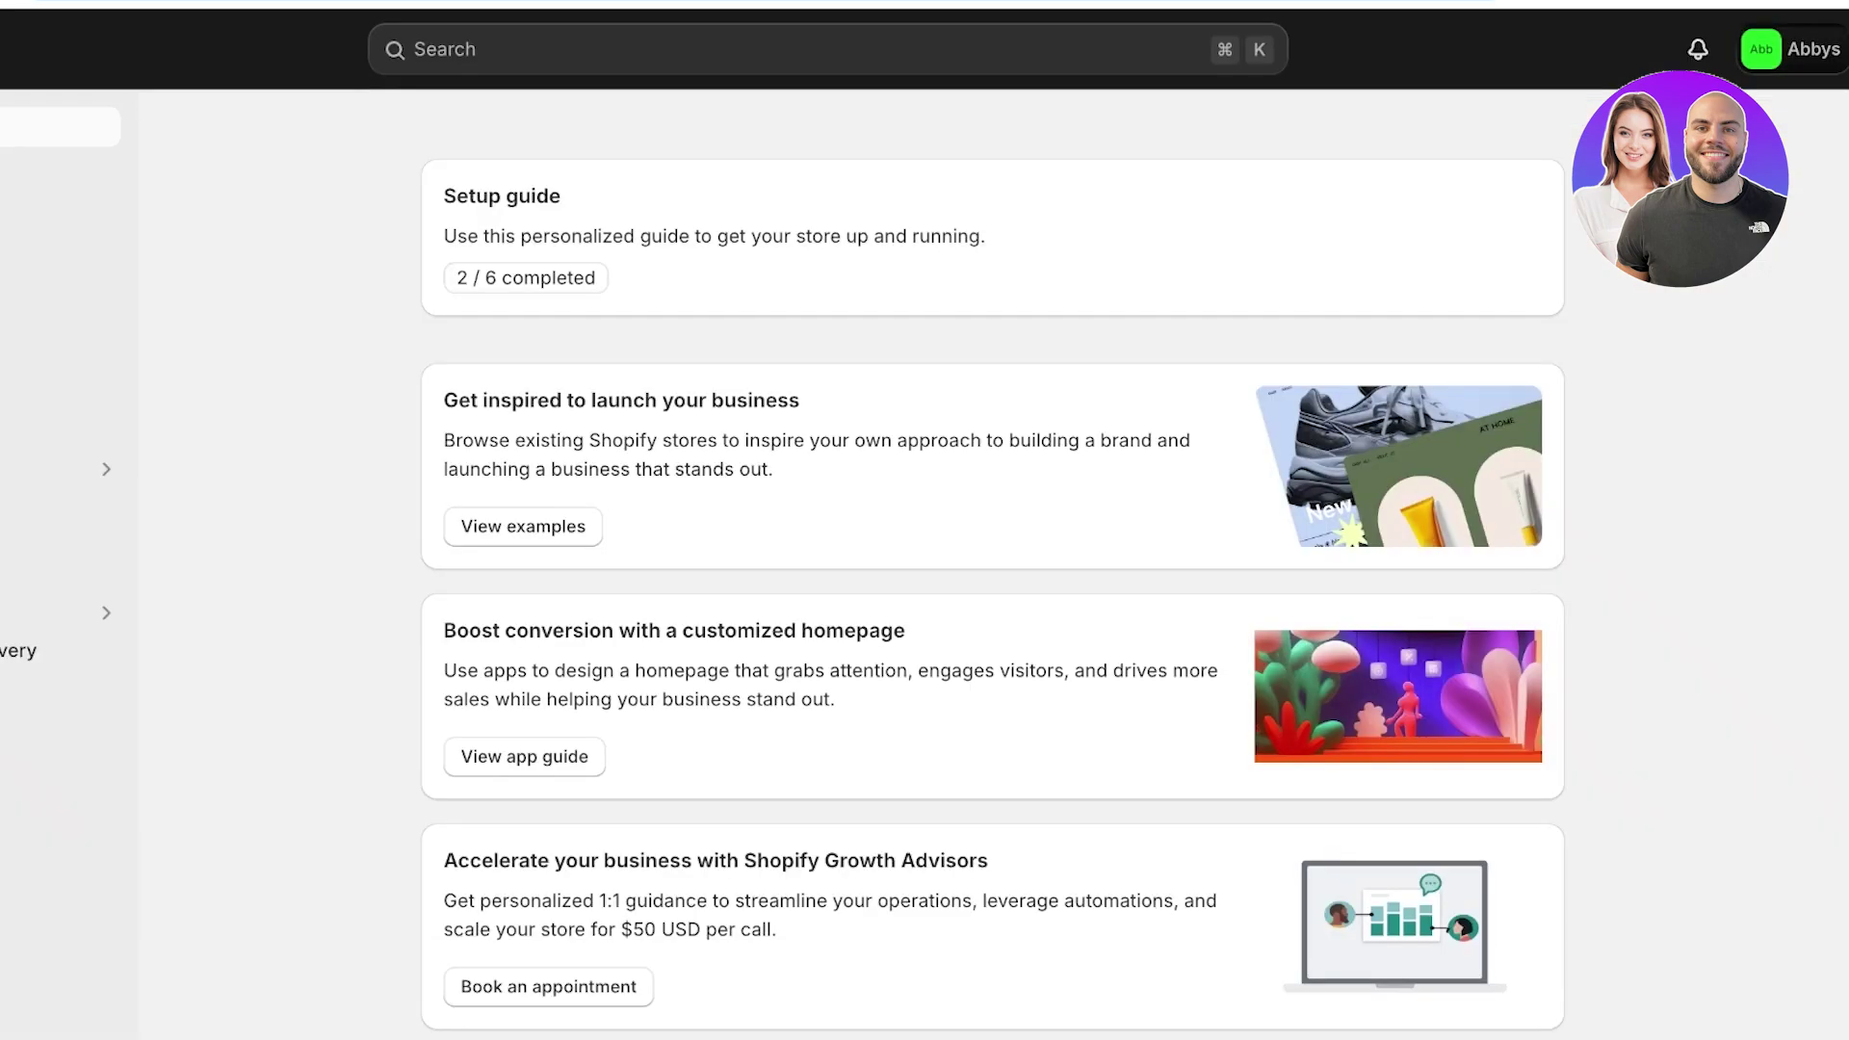
{"action": "left_click", "coordinate": [1791, 50]}
{"action": "key", "text": "Escape"}
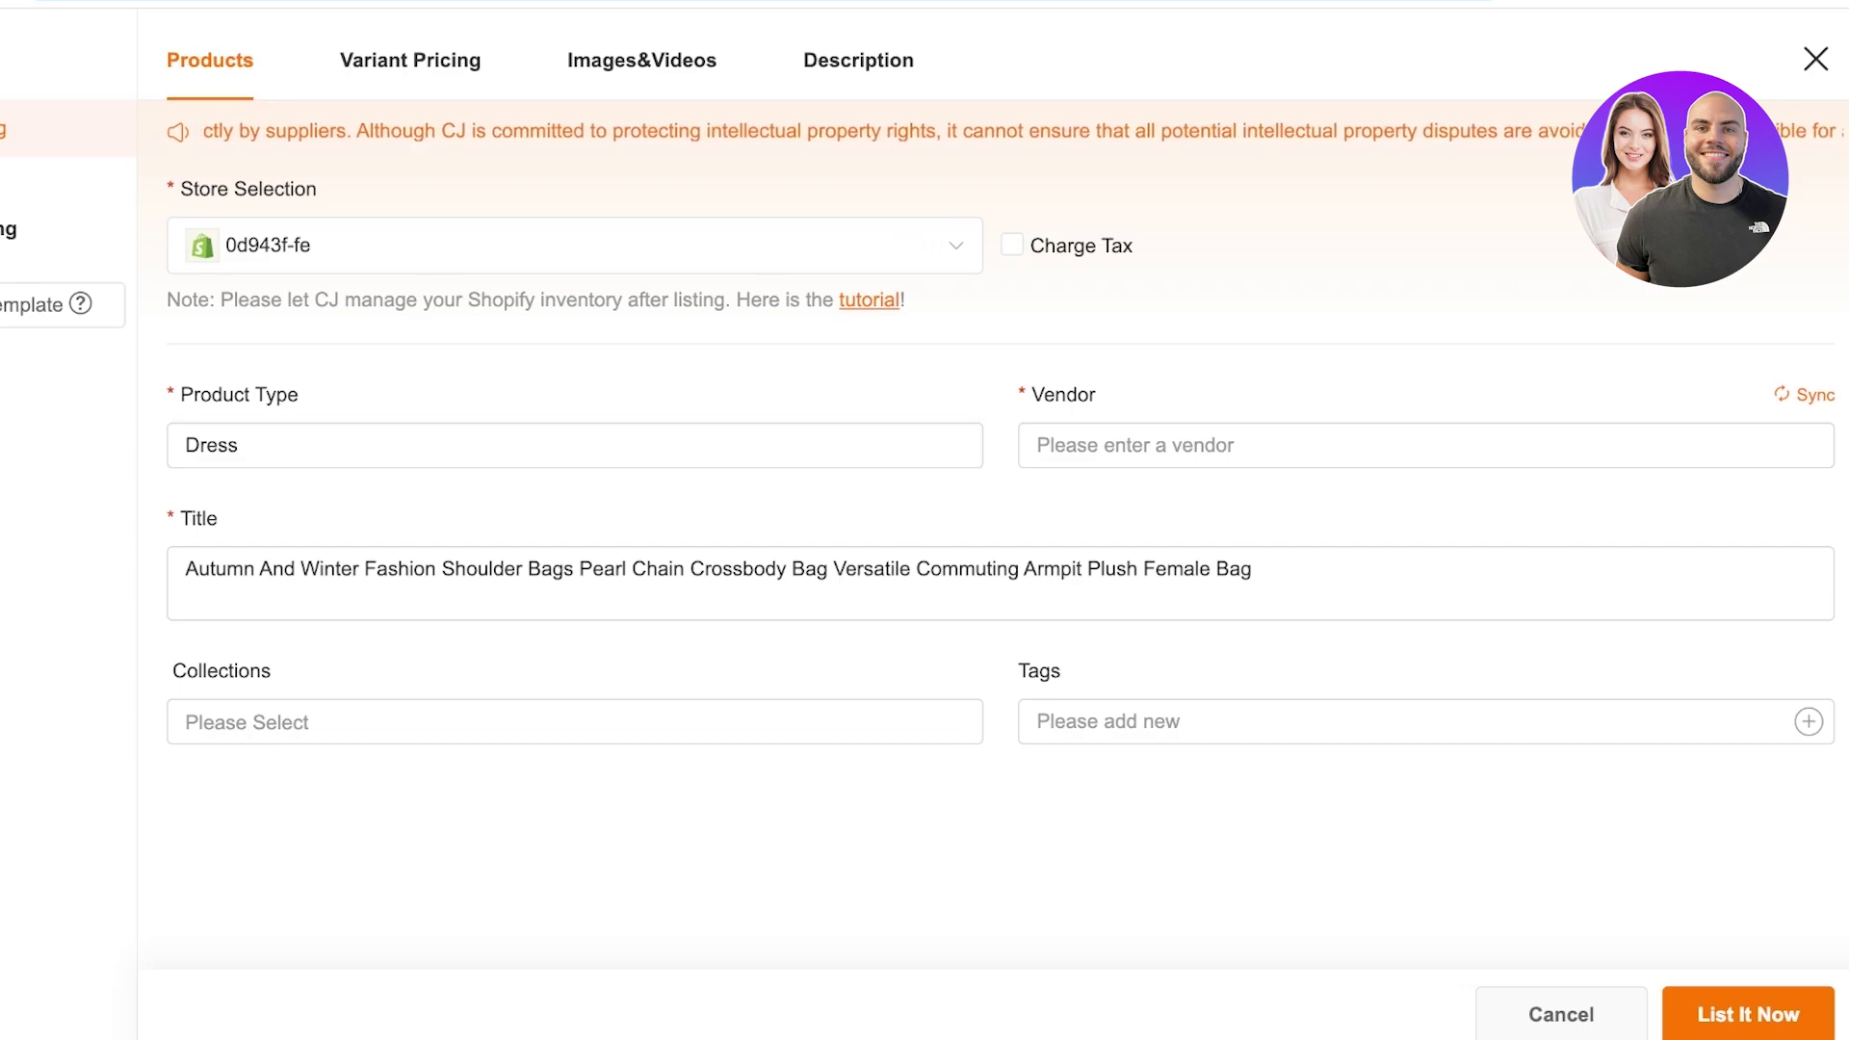
{"action": "left_click", "coordinate": [574, 444]}
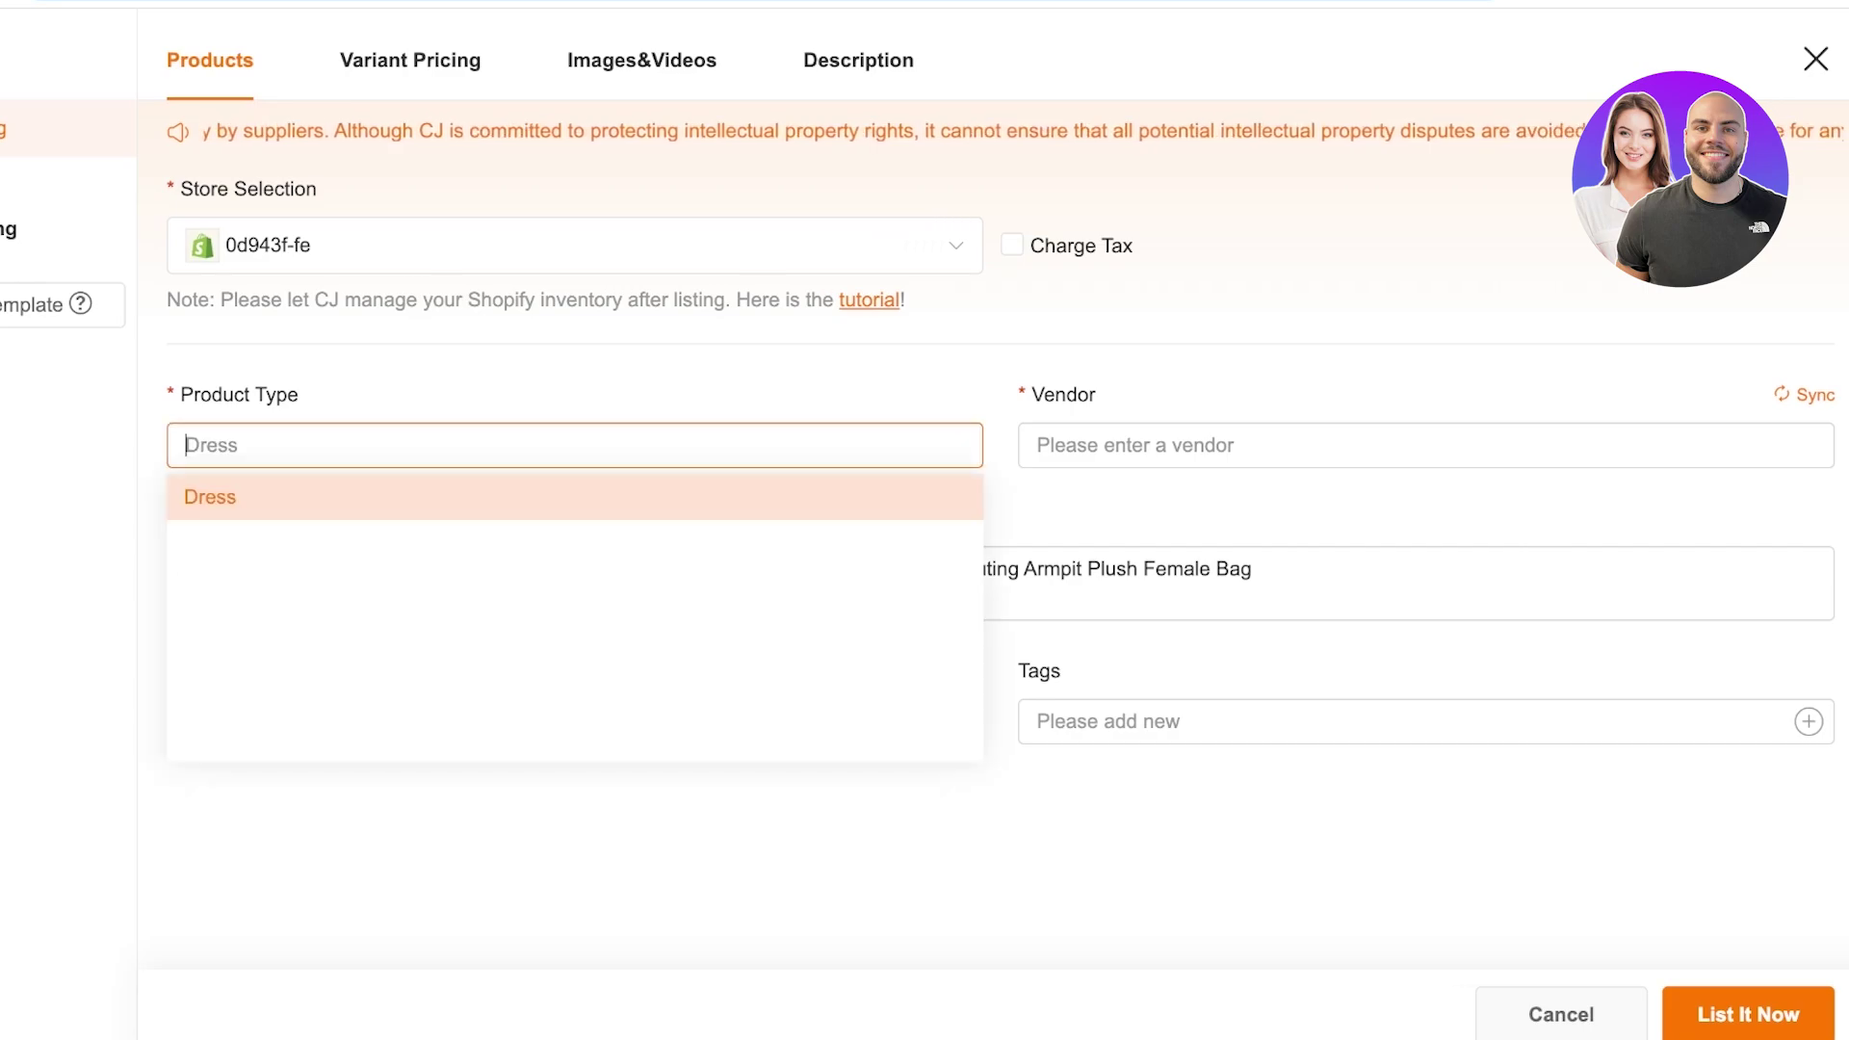
{"action": "left_click", "coordinate": [1425, 445]}
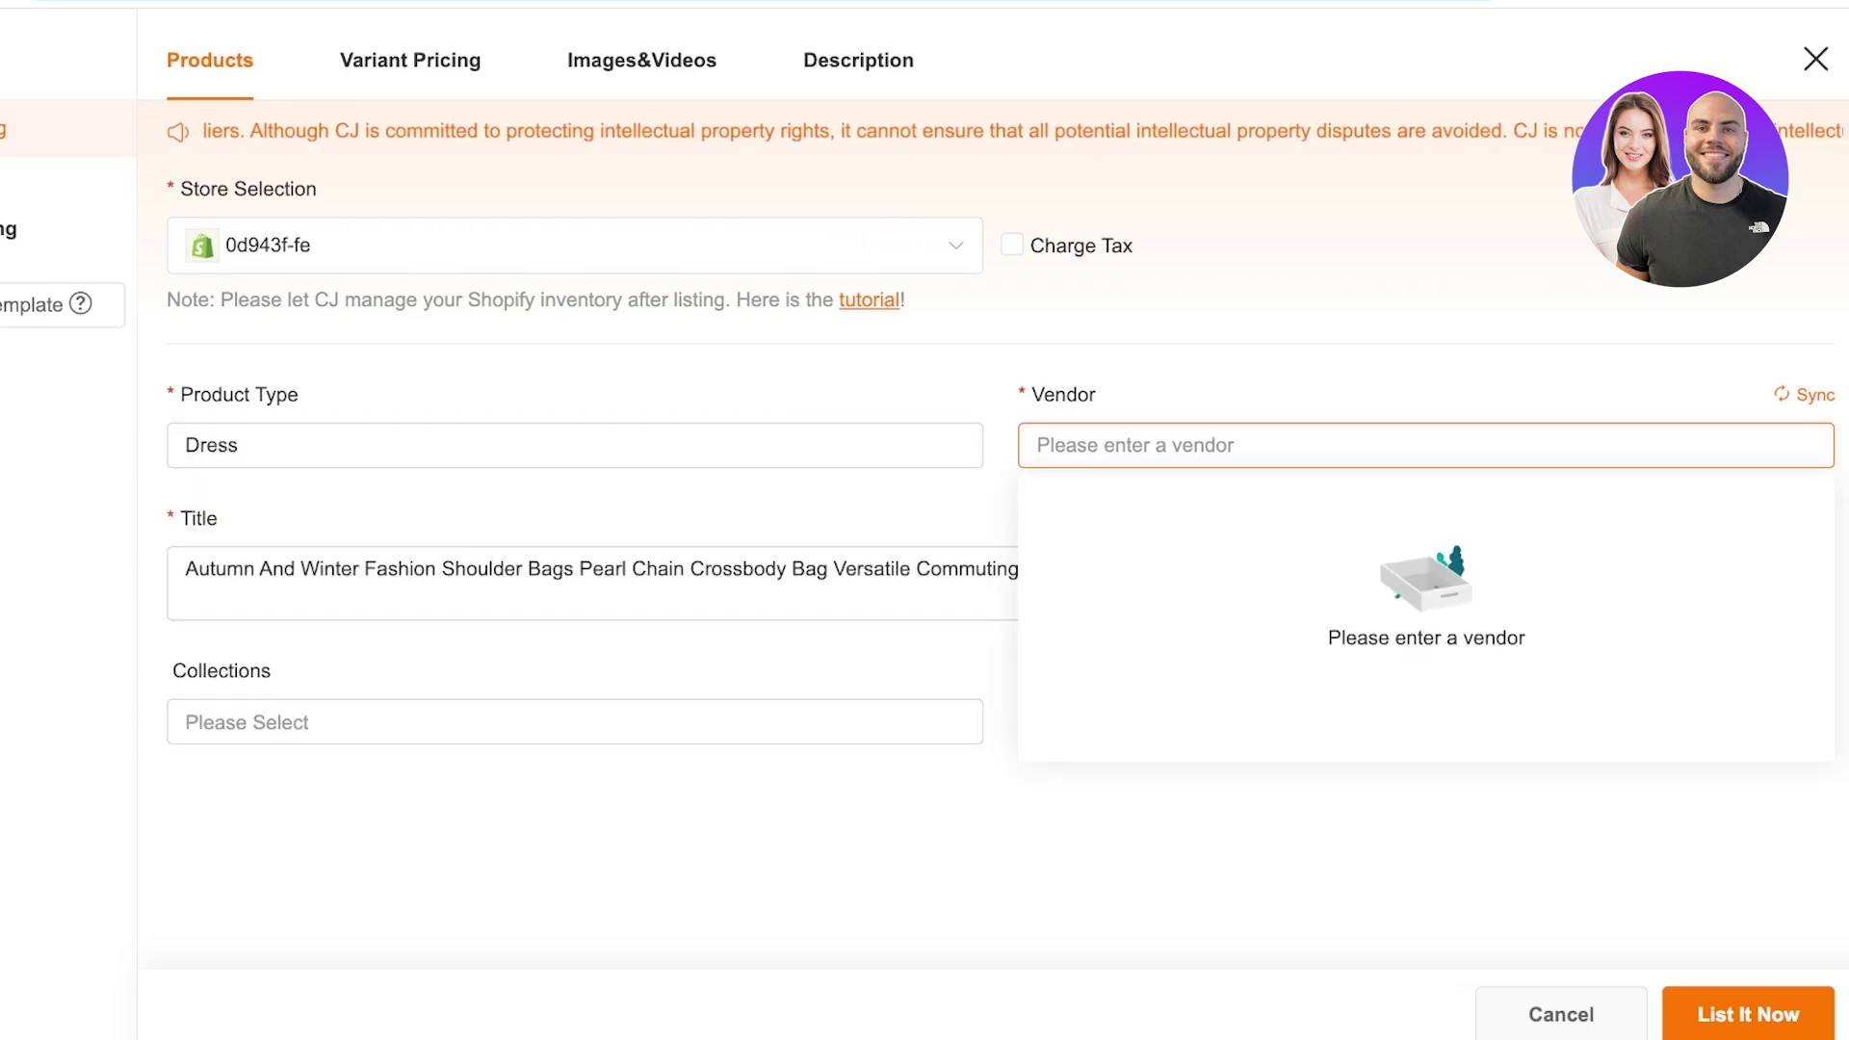
{"action": "left_click", "coordinate": [723, 568]}
{"action": "double_click", "coordinate": [738, 568]}
{"action": "key", "text": "ctrl+a"}
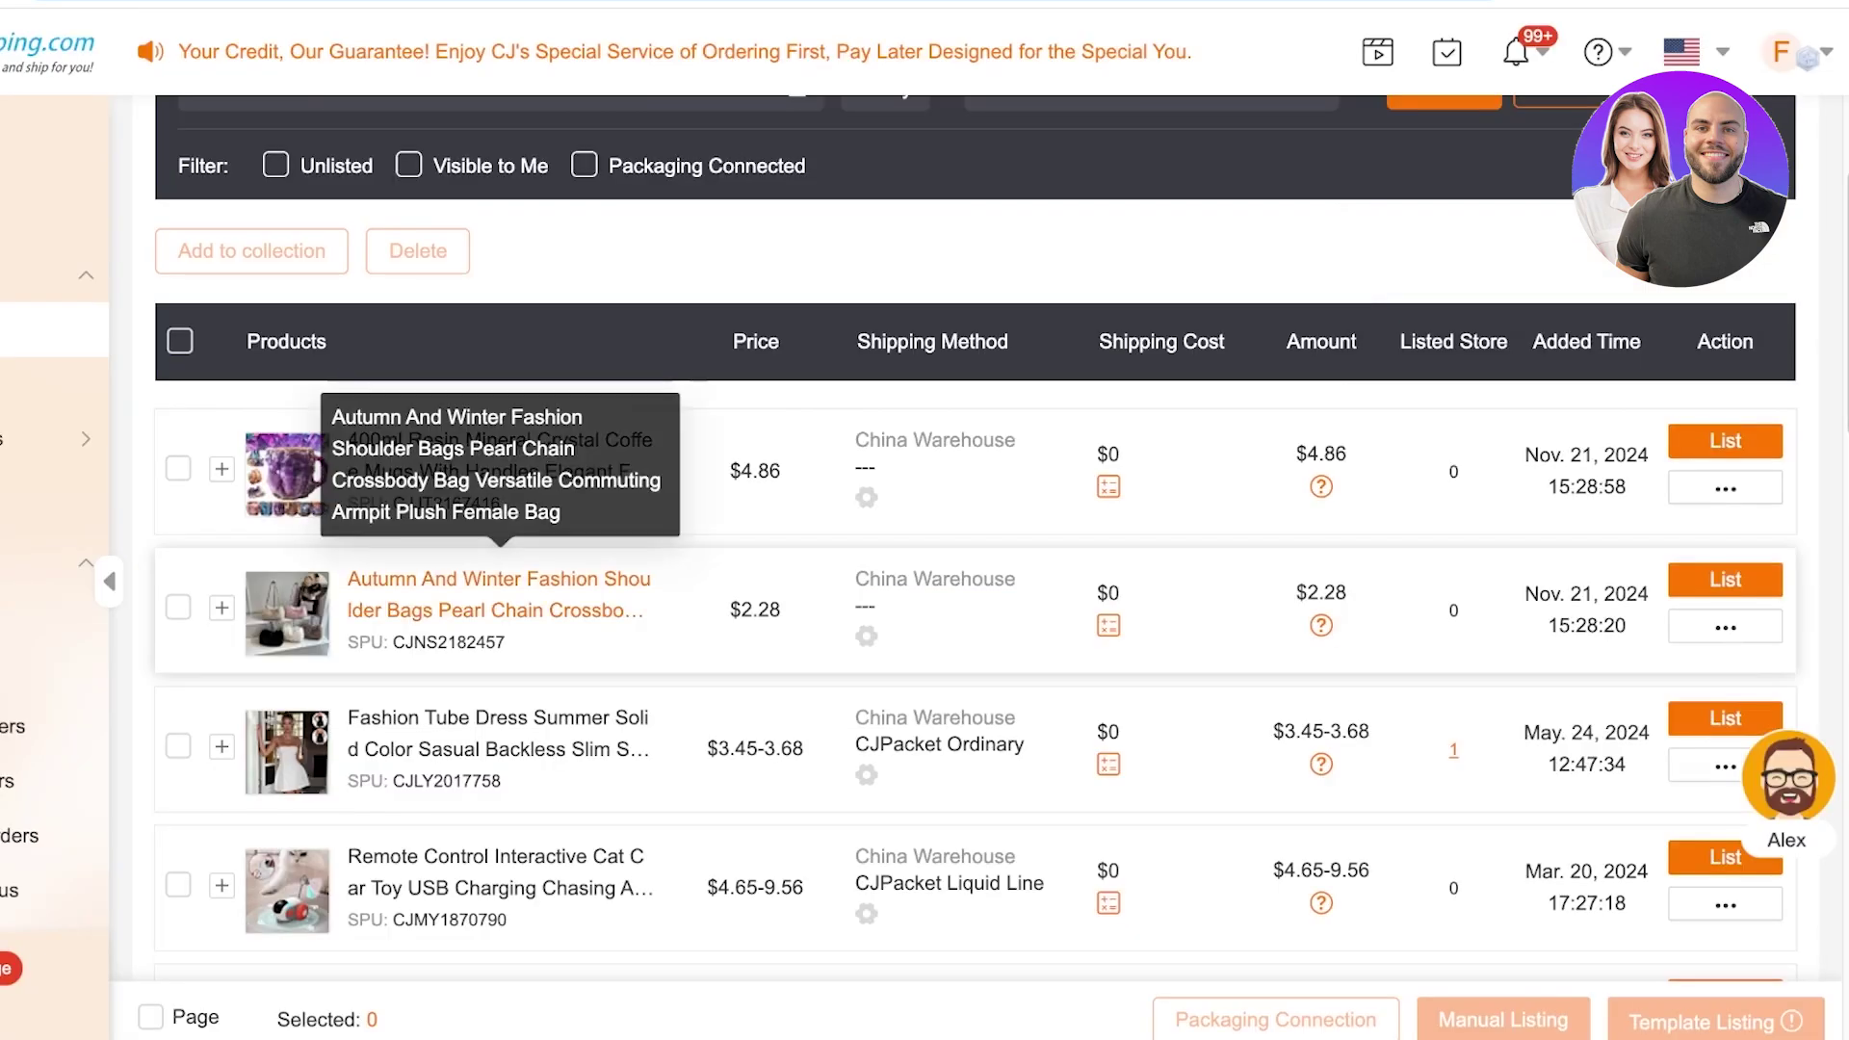
Step: Open the listing form for the Autumn And Winter Fashion Shoulder Bags item again and set its product type to Bag
{"action": "mouse_move", "coordinate": [1726, 627]}
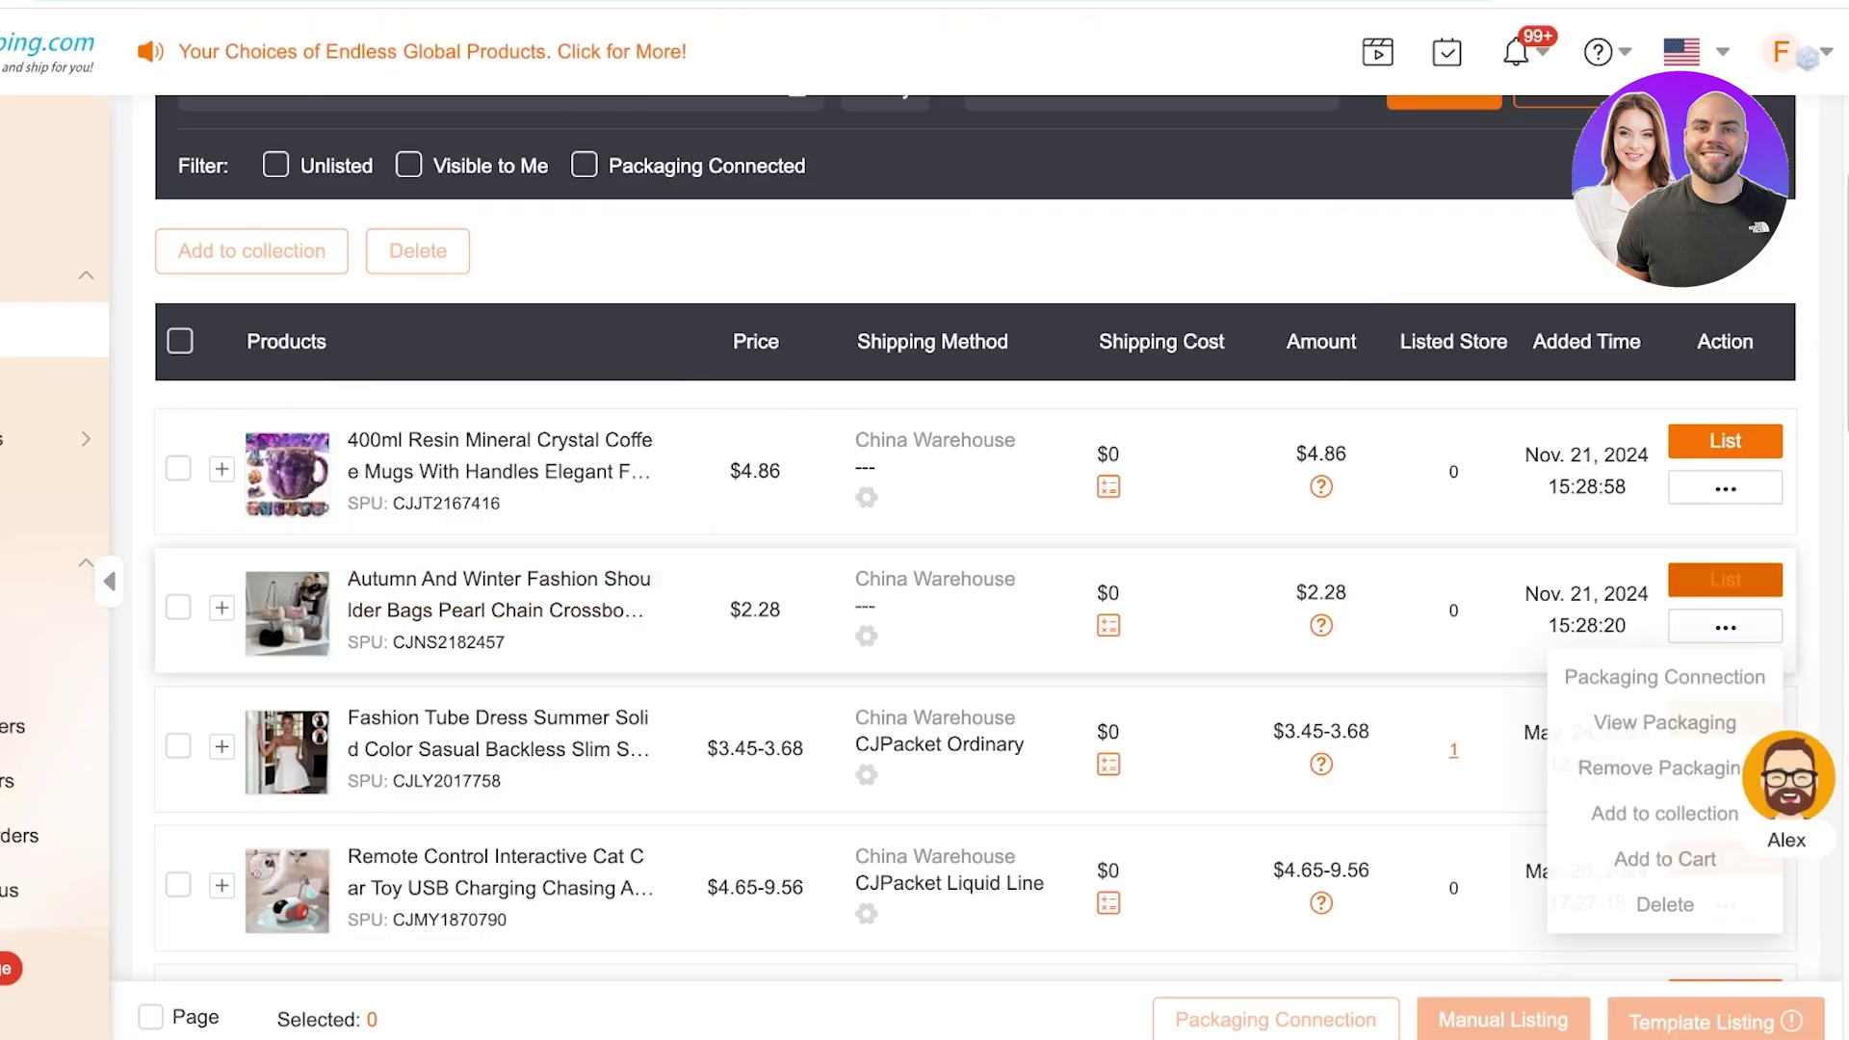
{"action": "left_click", "coordinate": [1725, 578]}
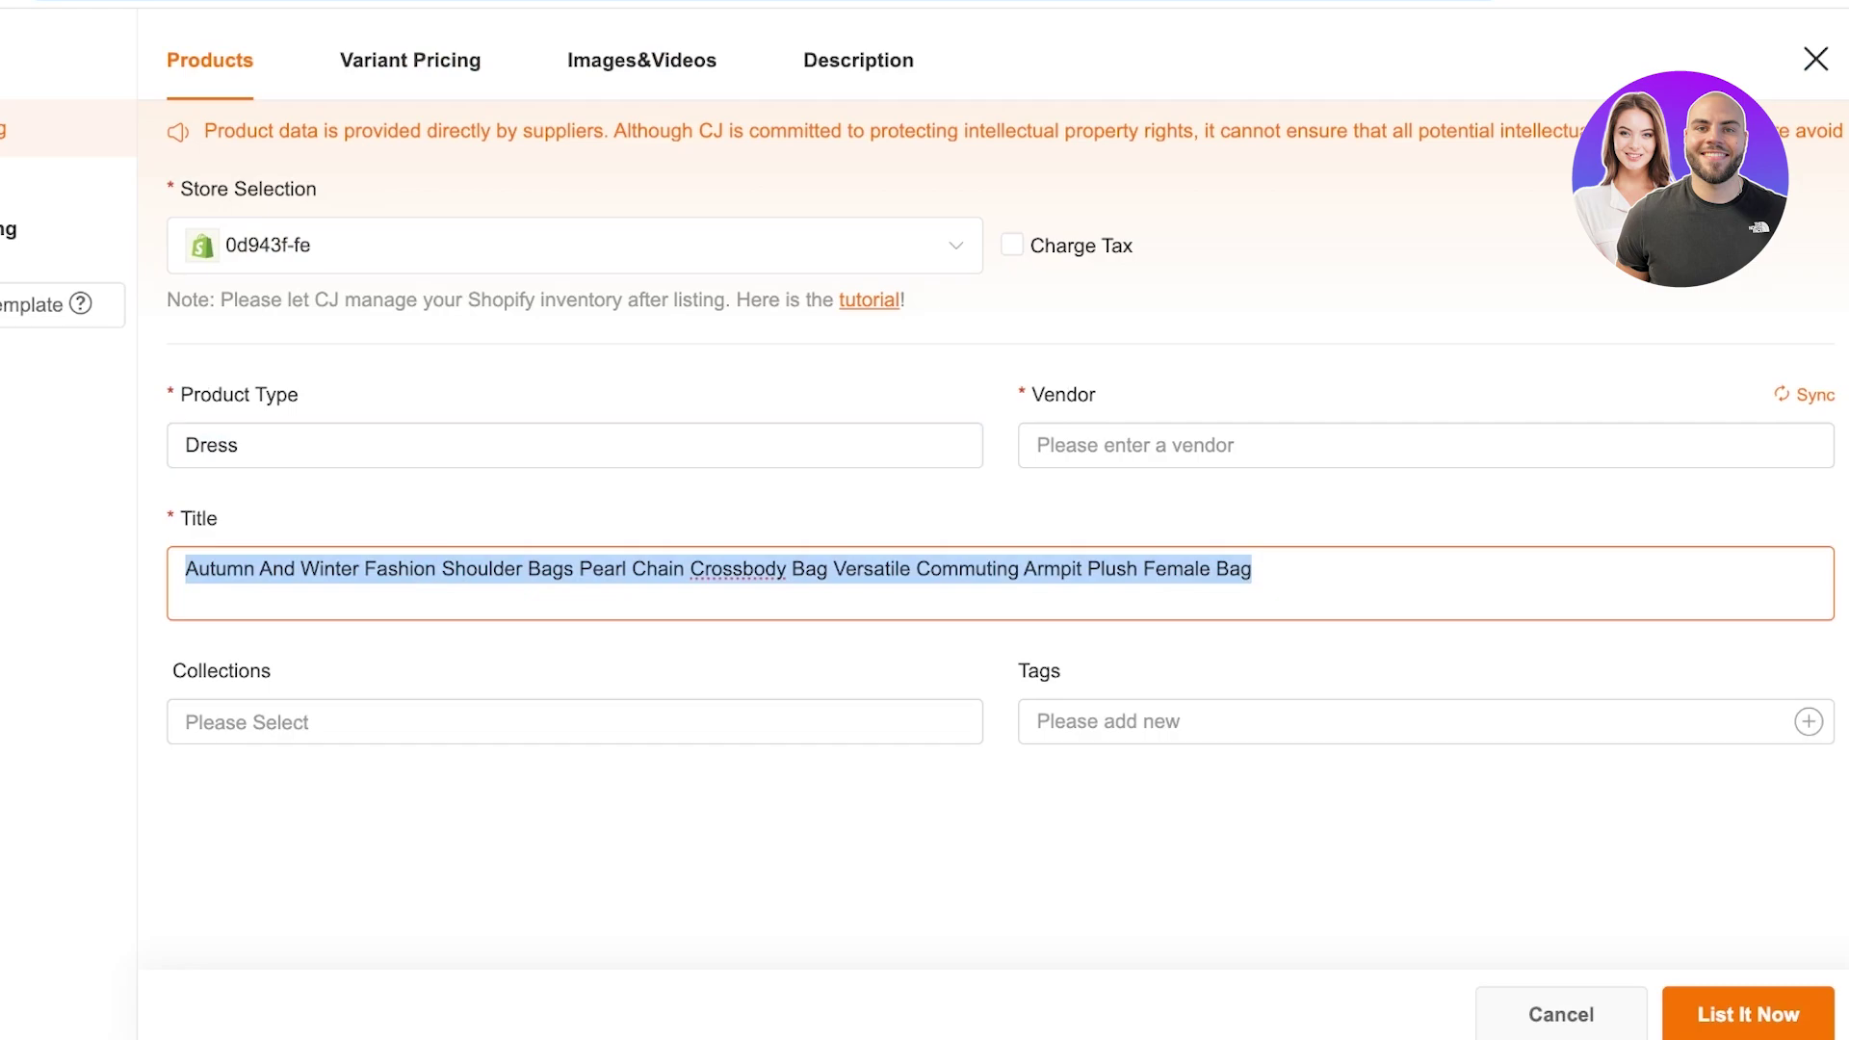
{"action": "left_click", "coordinate": [186, 445]}
{"action": "type", "text": "Bag"}
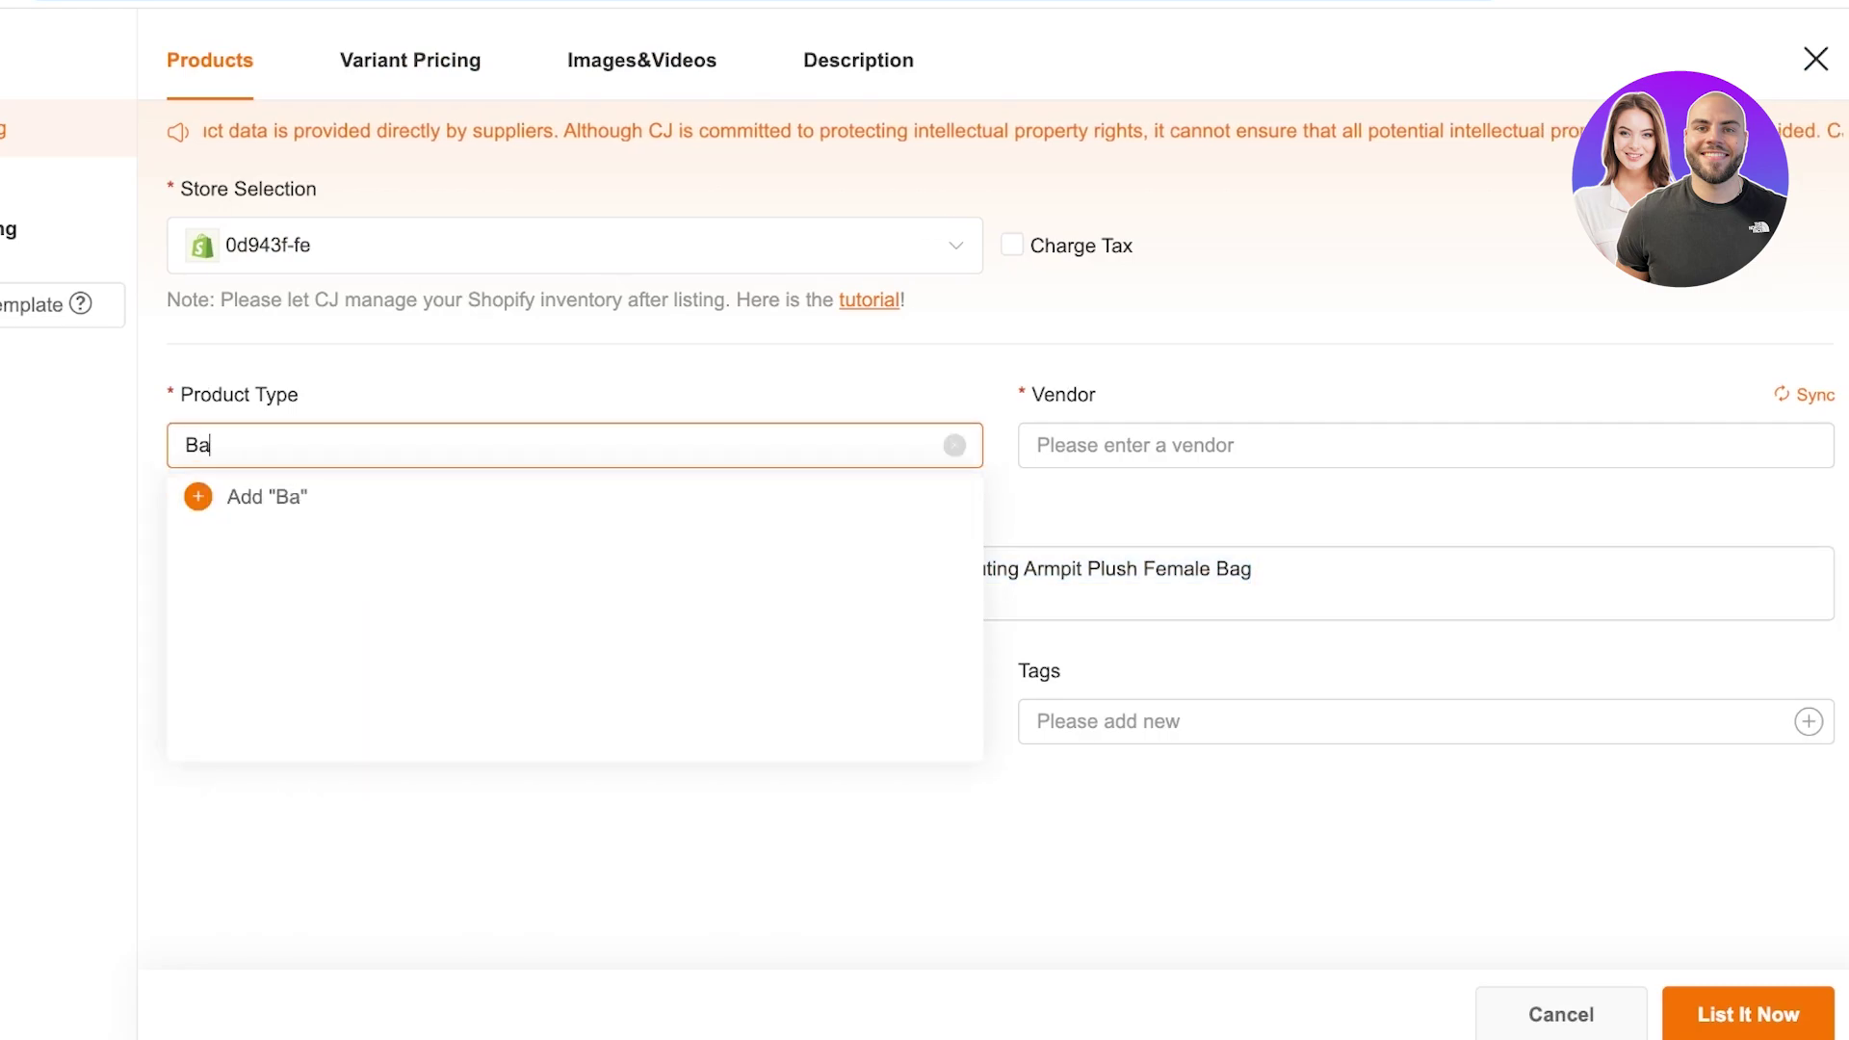
{"action": "key", "text": "Return"}
Step: Replace the product title in the listing form with Fluffy Cat Bag
{"action": "left_click", "coordinate": [361, 570]}
{"action": "key", "text": "ctrl+a"}
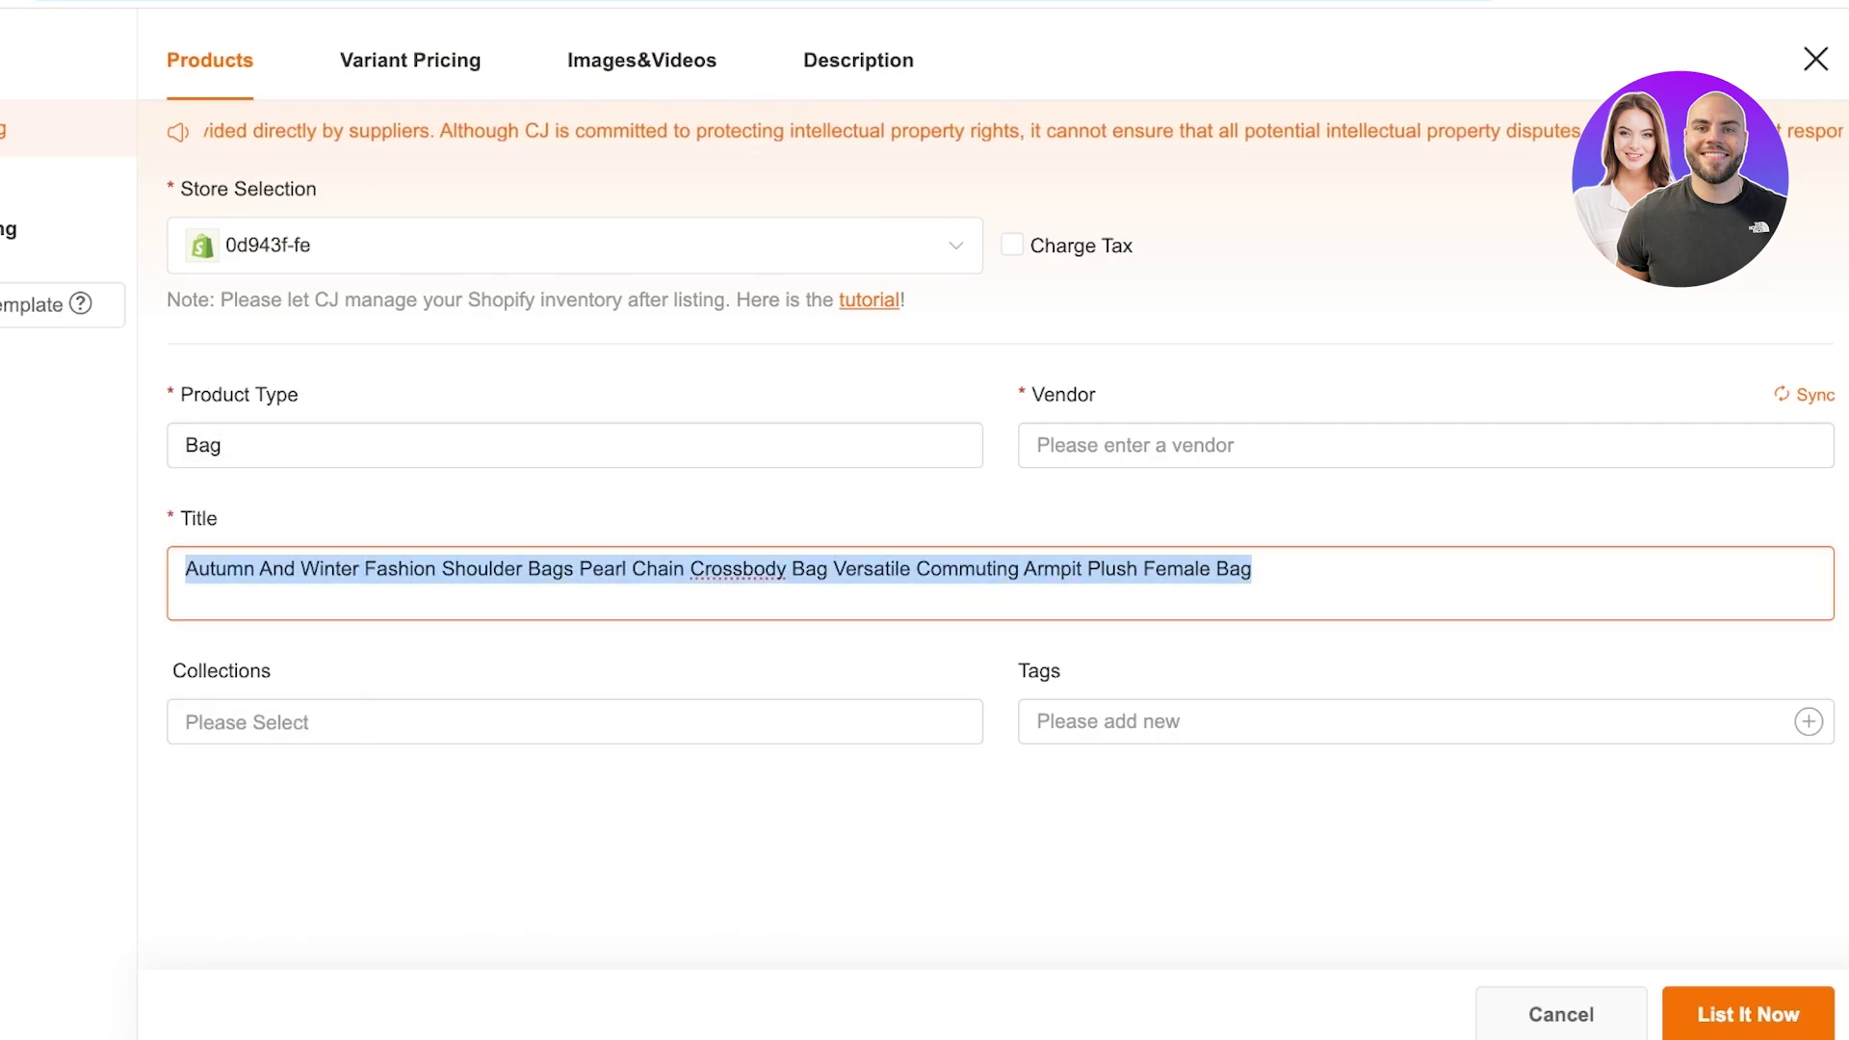
{"action": "type", "text": "Fluffy"}
{"action": "key", "text": "BackSpace"}
{"action": "type", "text": "uffy"}
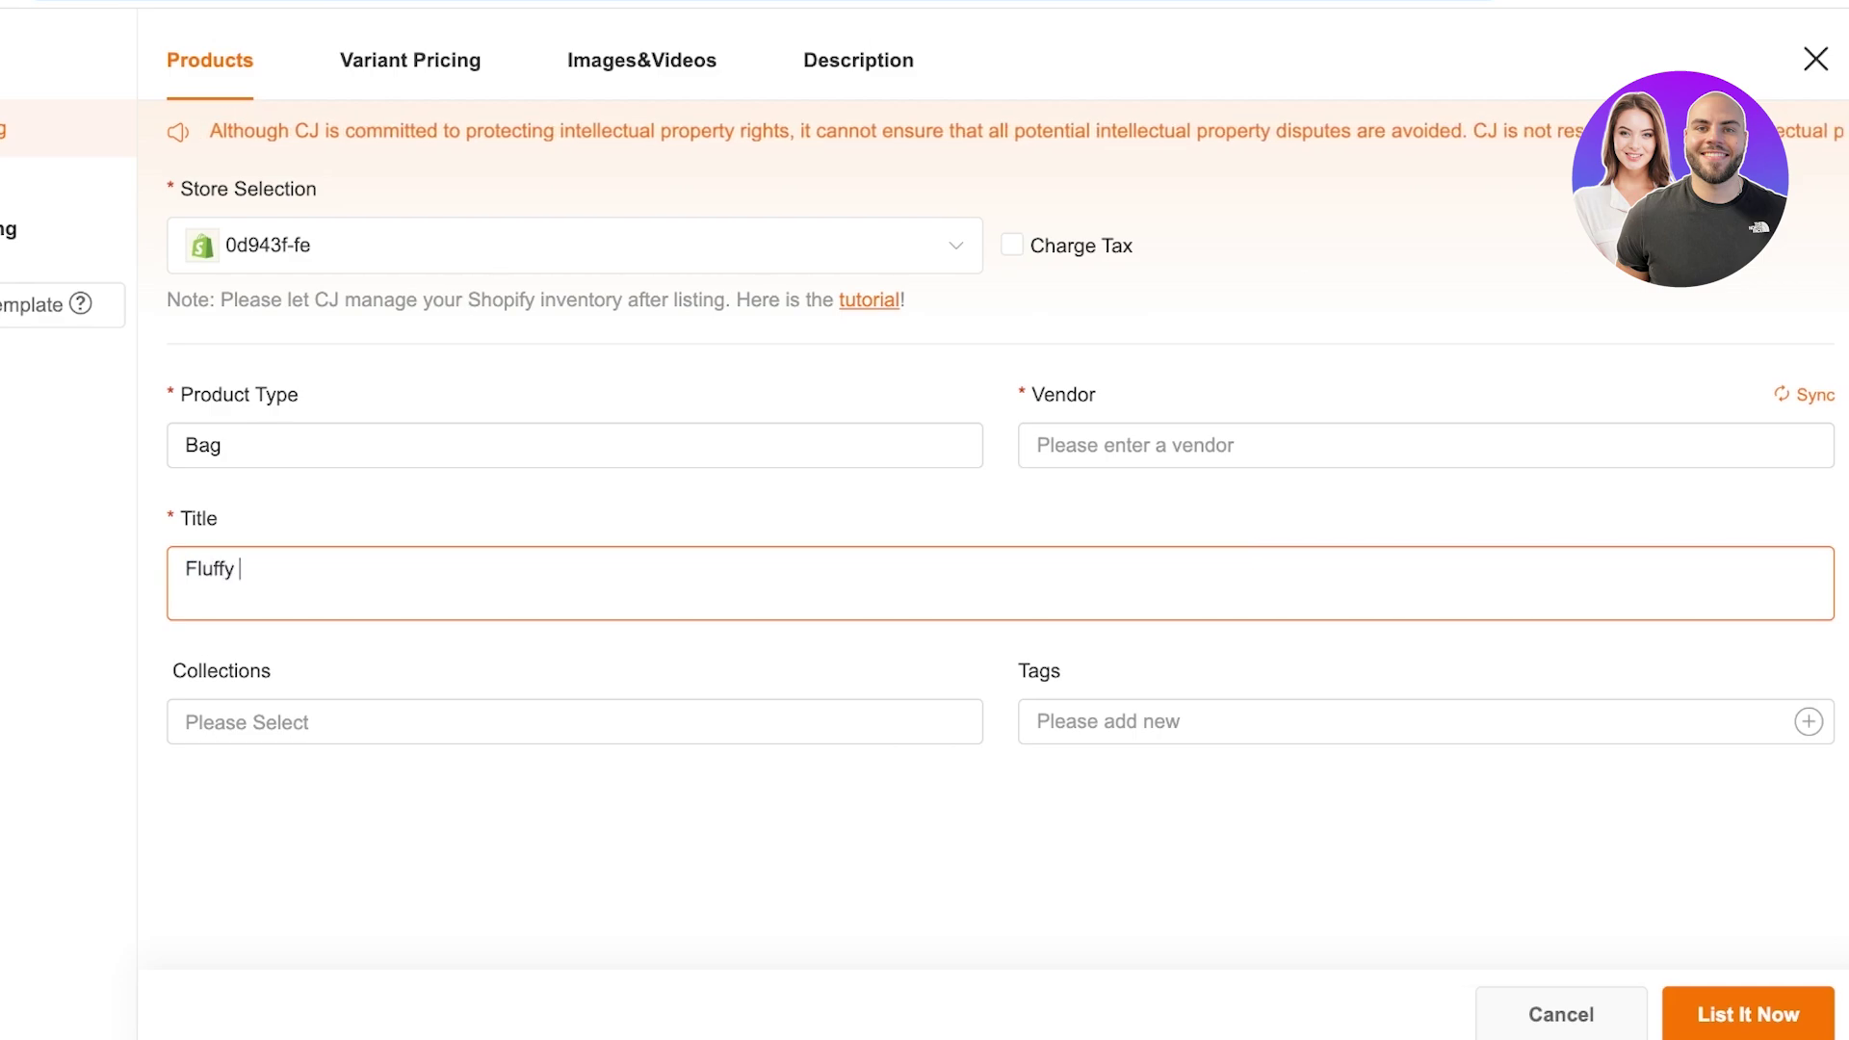
{"action": "type", "text": " Cat Bag"}
Step: Add the tag Bag to the listing and set the vendor to AA
{"action": "key", "text": "Tab"}
{"action": "key", "text": "Tab"}
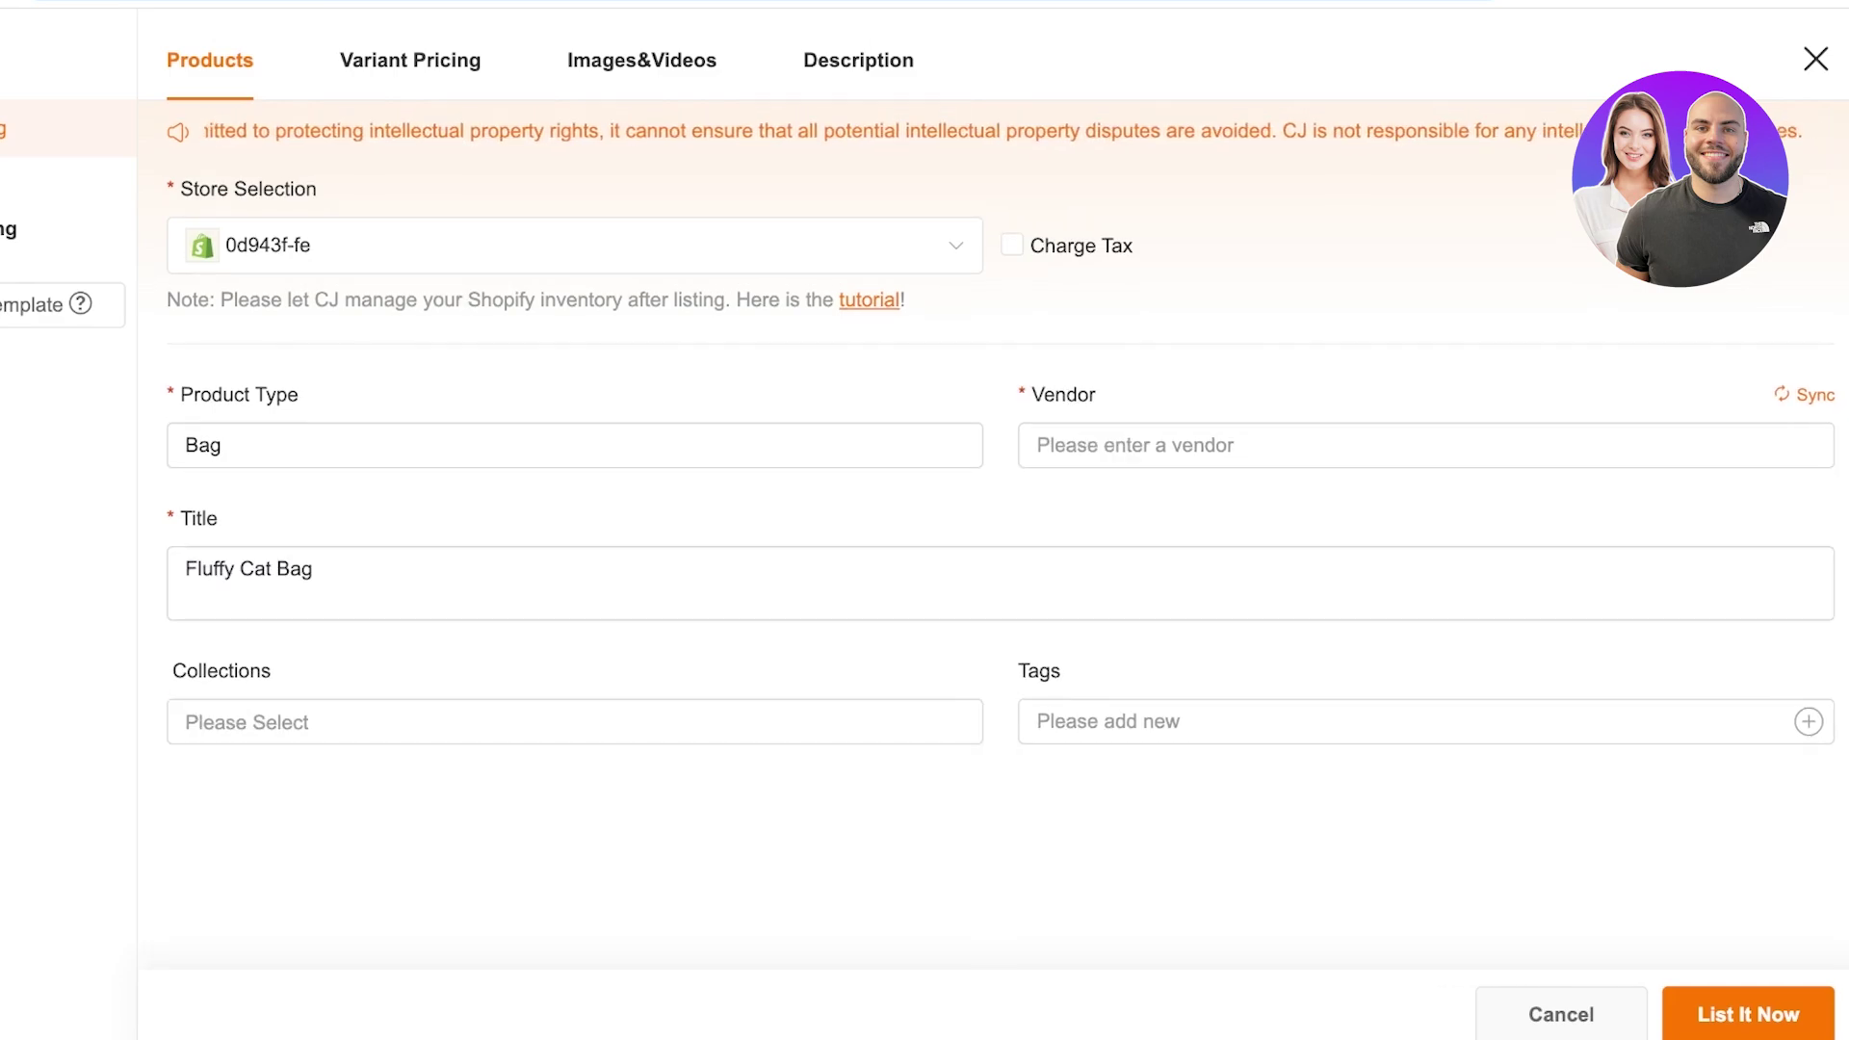
{"action": "type", "text": "Bag"}
{"action": "key", "text": "Return"}
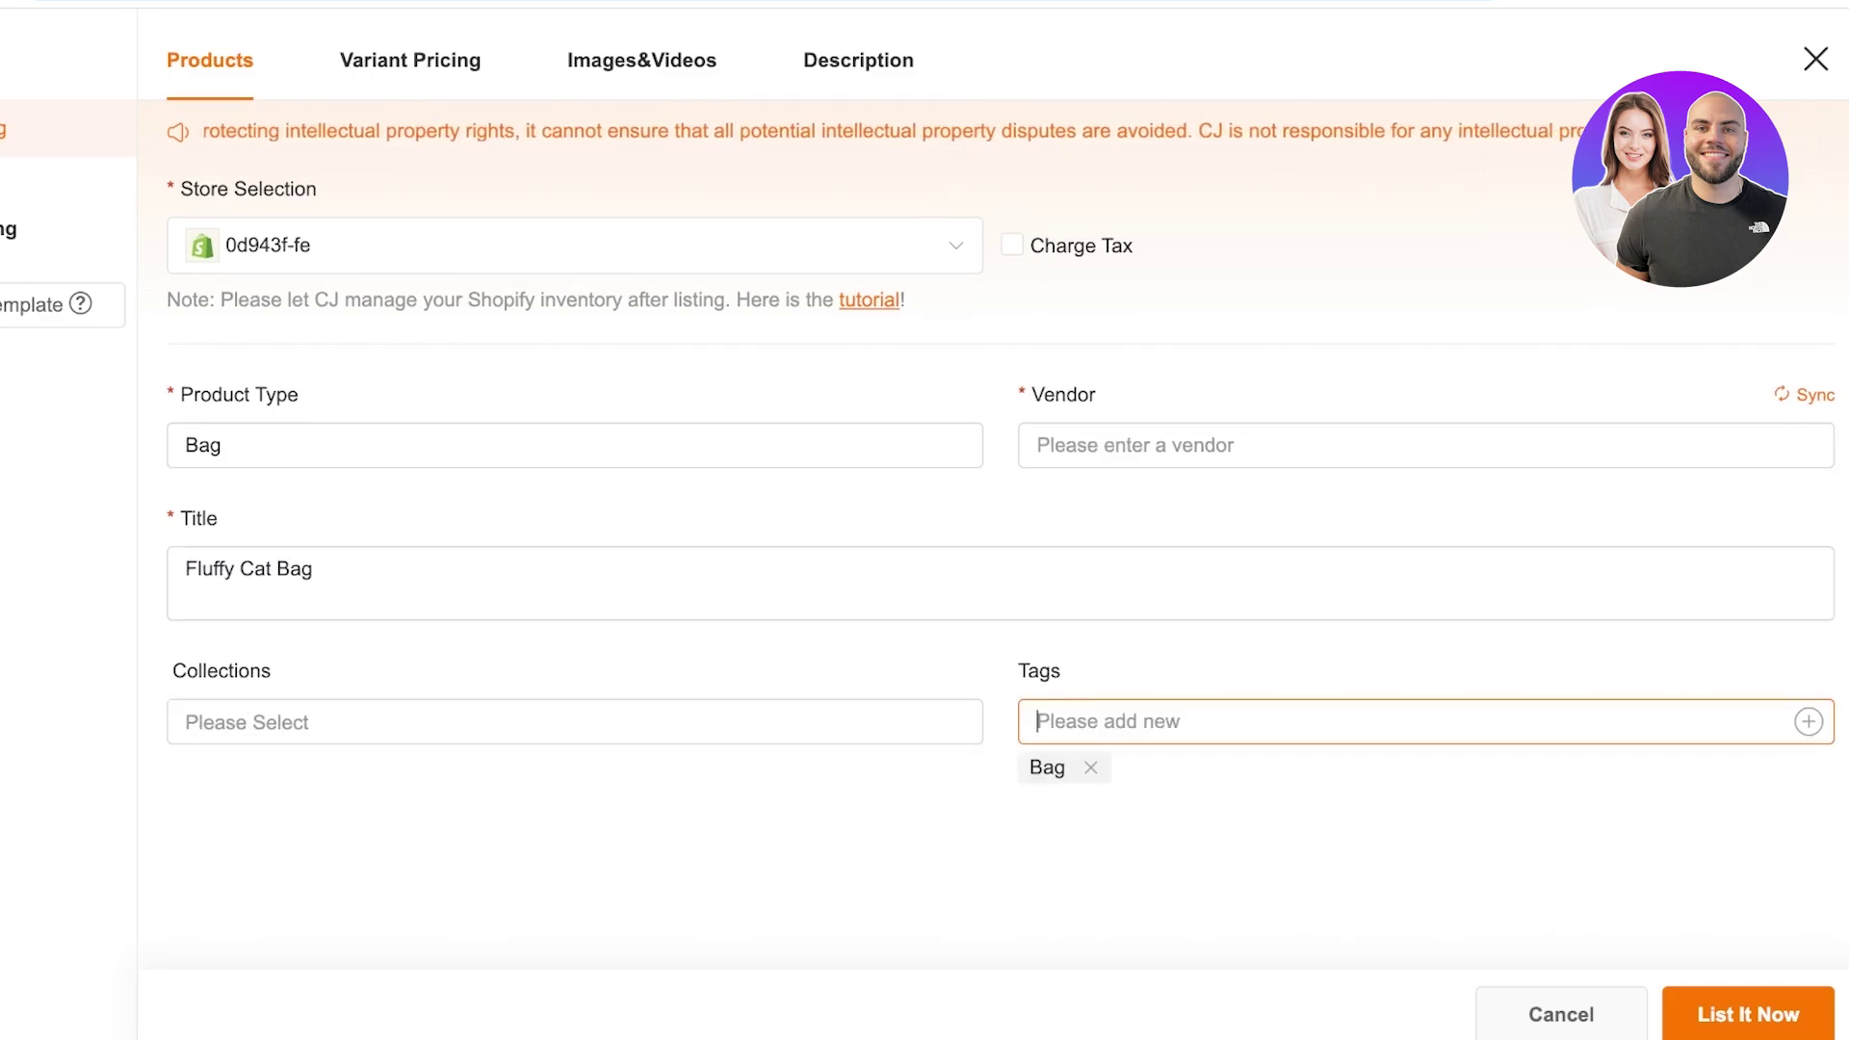
{"action": "left_click", "coordinate": [1137, 445]}
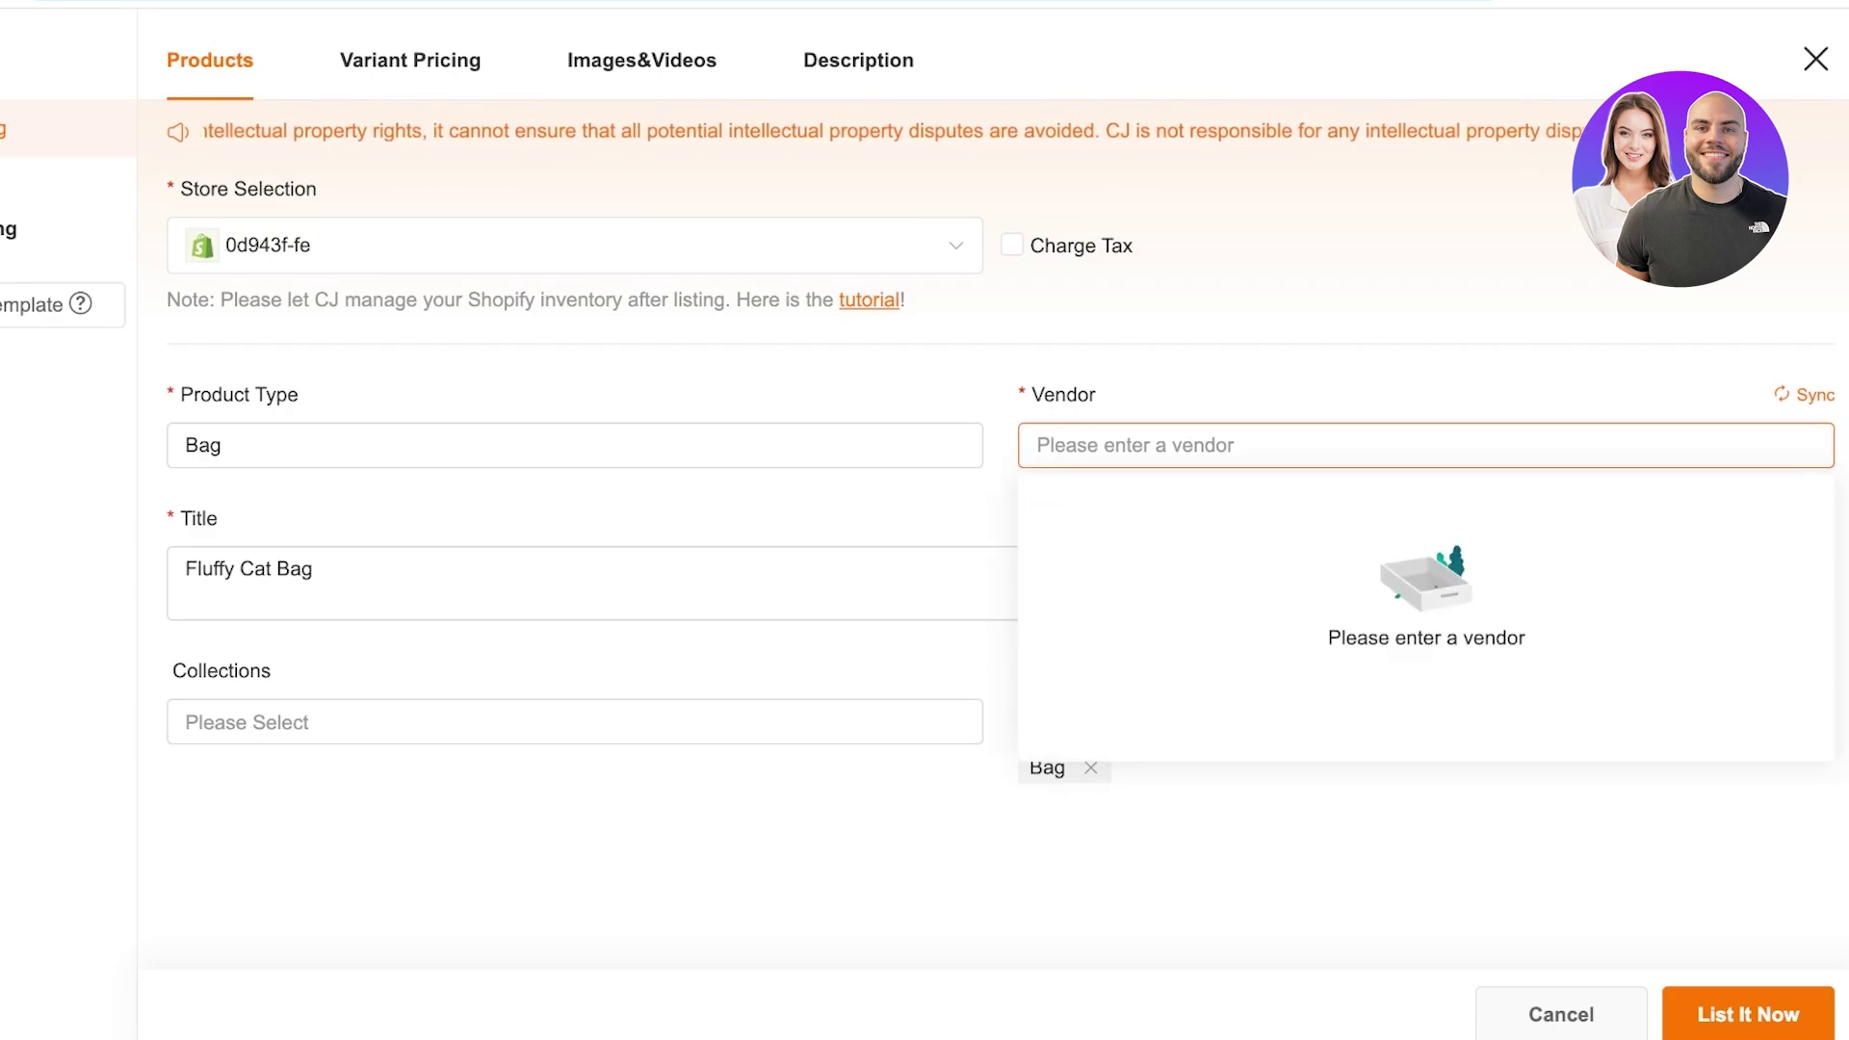
{"action": "type", "text": "B"}
{"action": "key", "text": "BackSpace"}
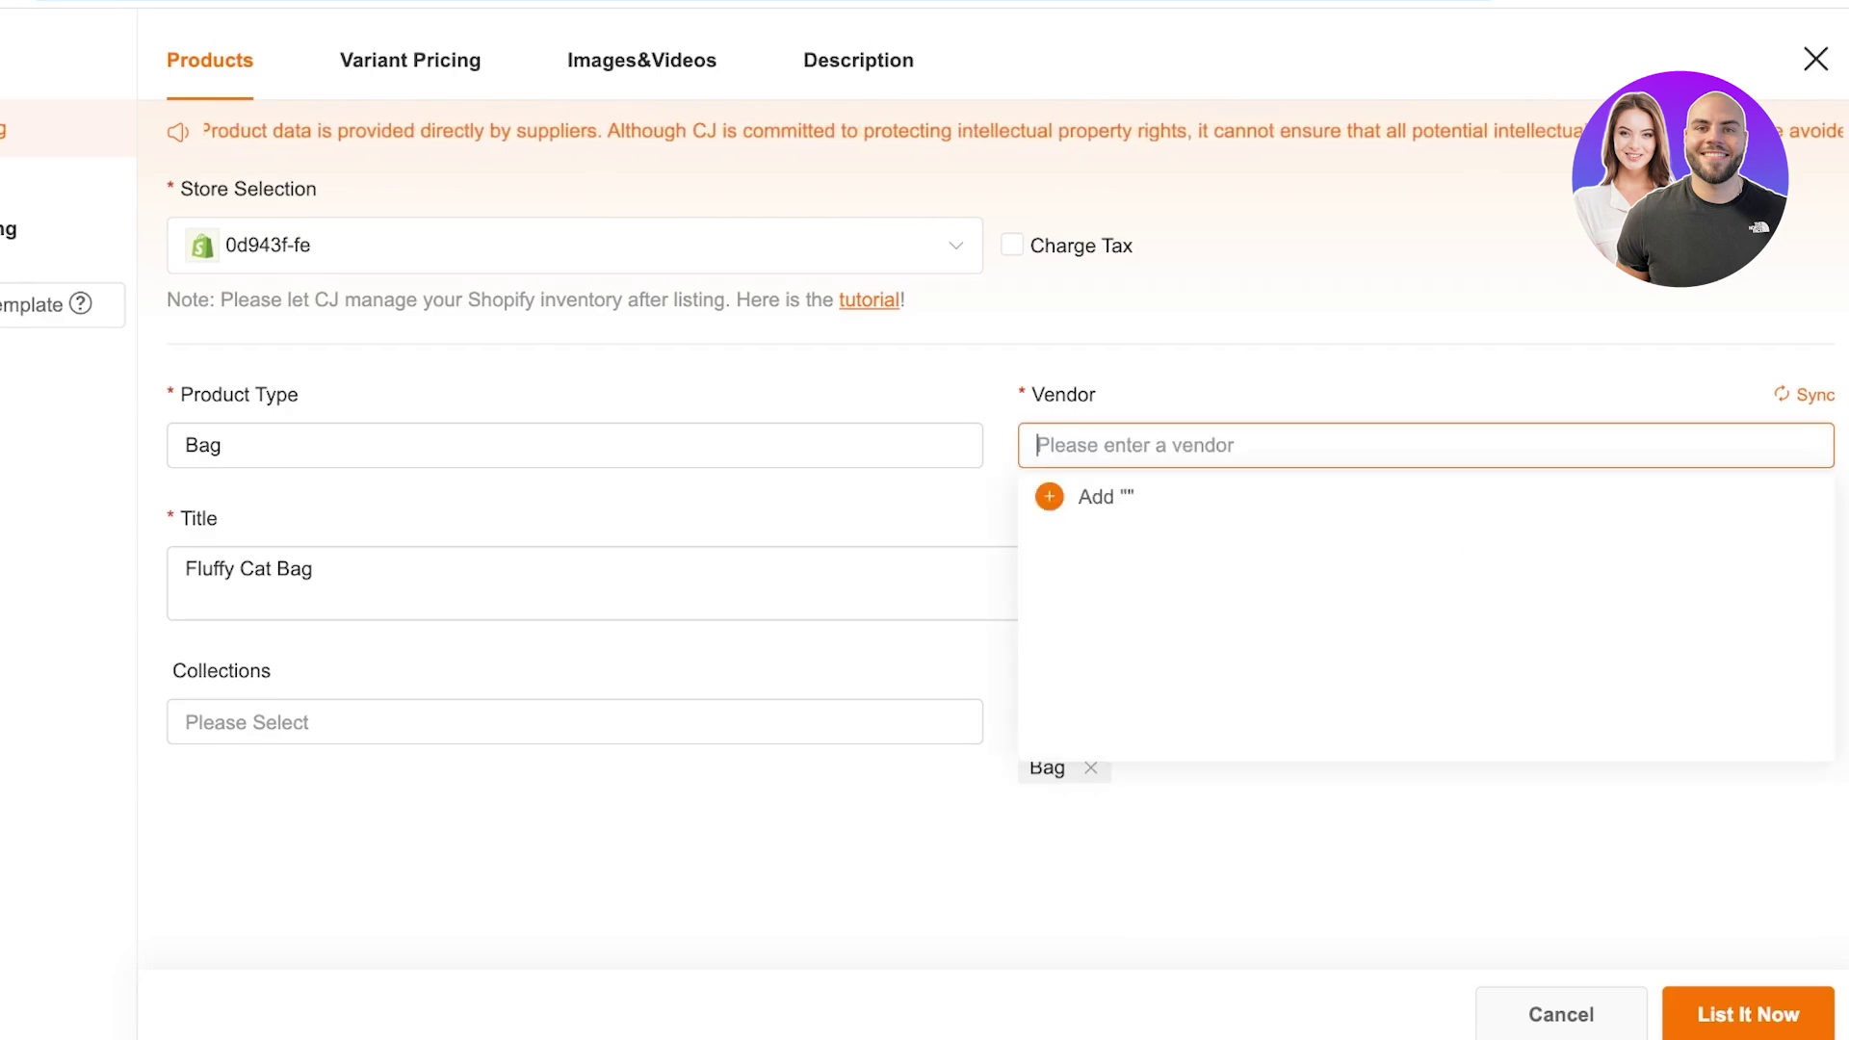
{"action": "type", "text": "AA"}
{"action": "key", "text": "Return"}
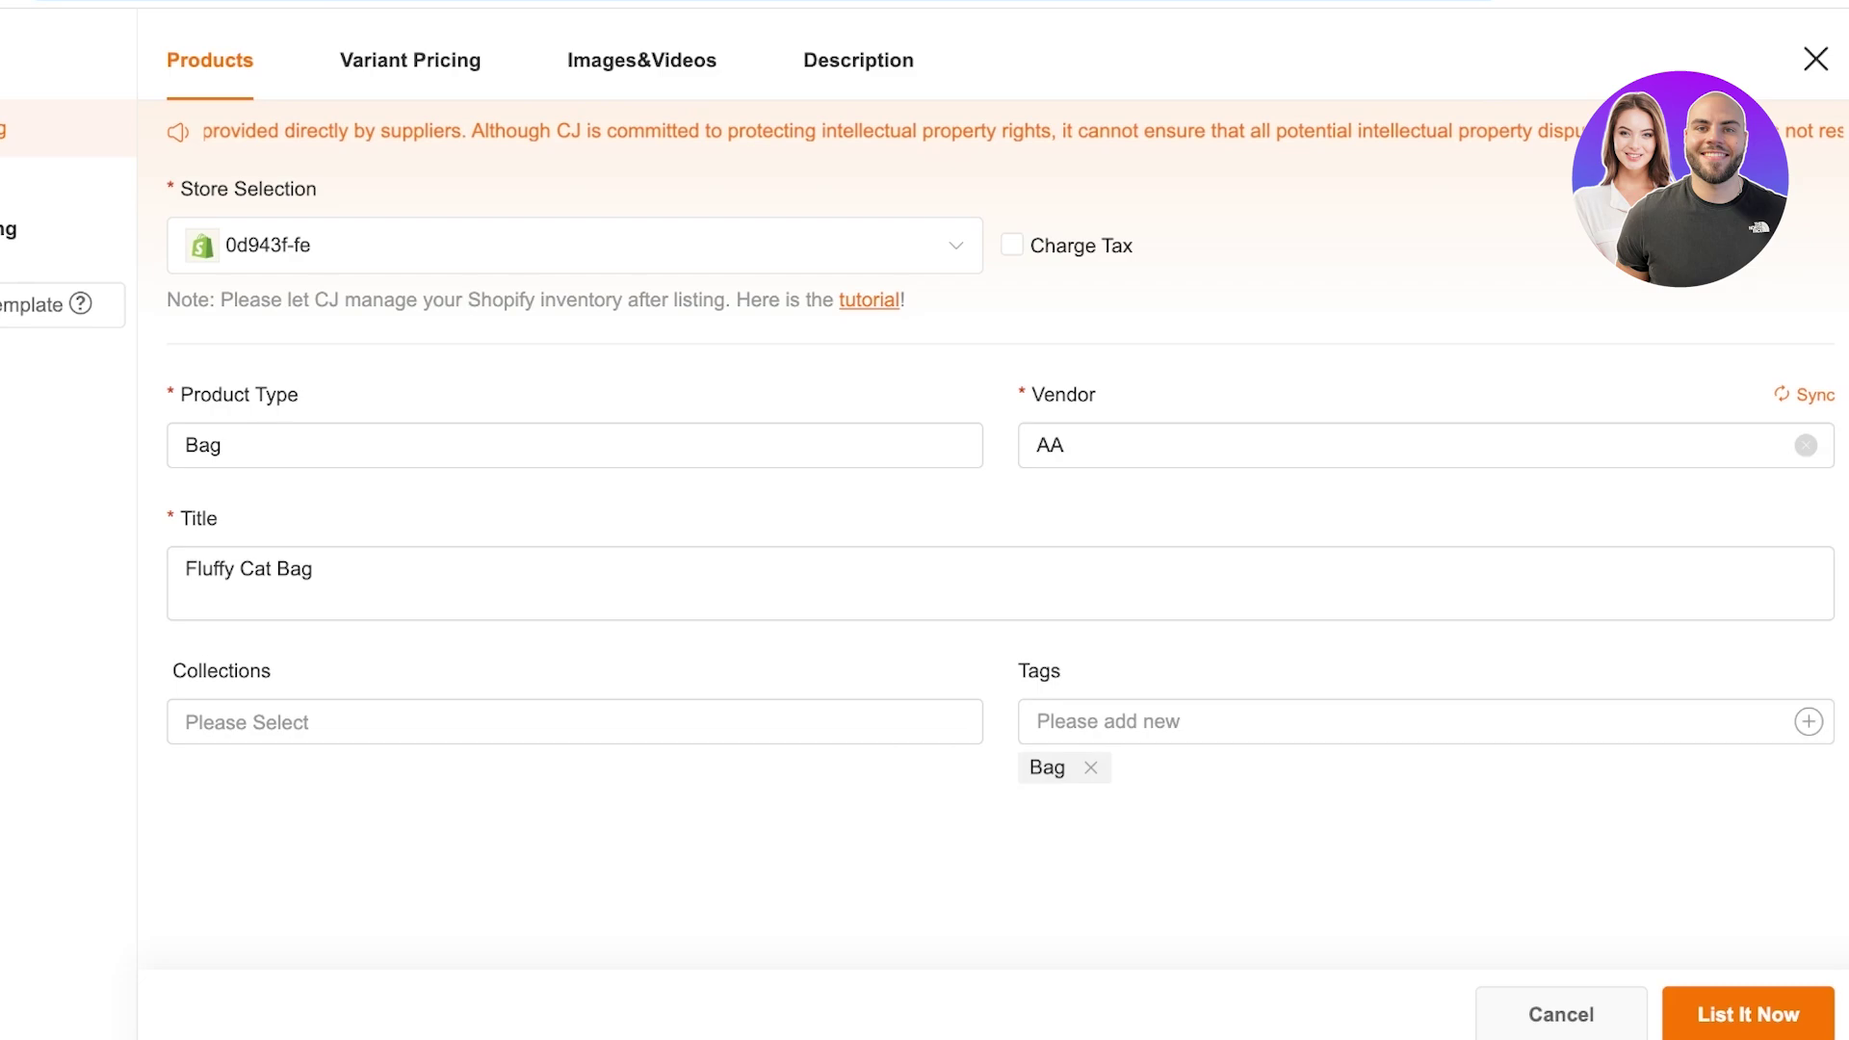
Step: Price the Beige, Black, Brown and Pink variants at 30 USD each and exclude the Khaki variant from the listing
{"action": "left_click", "coordinate": [410, 60]}
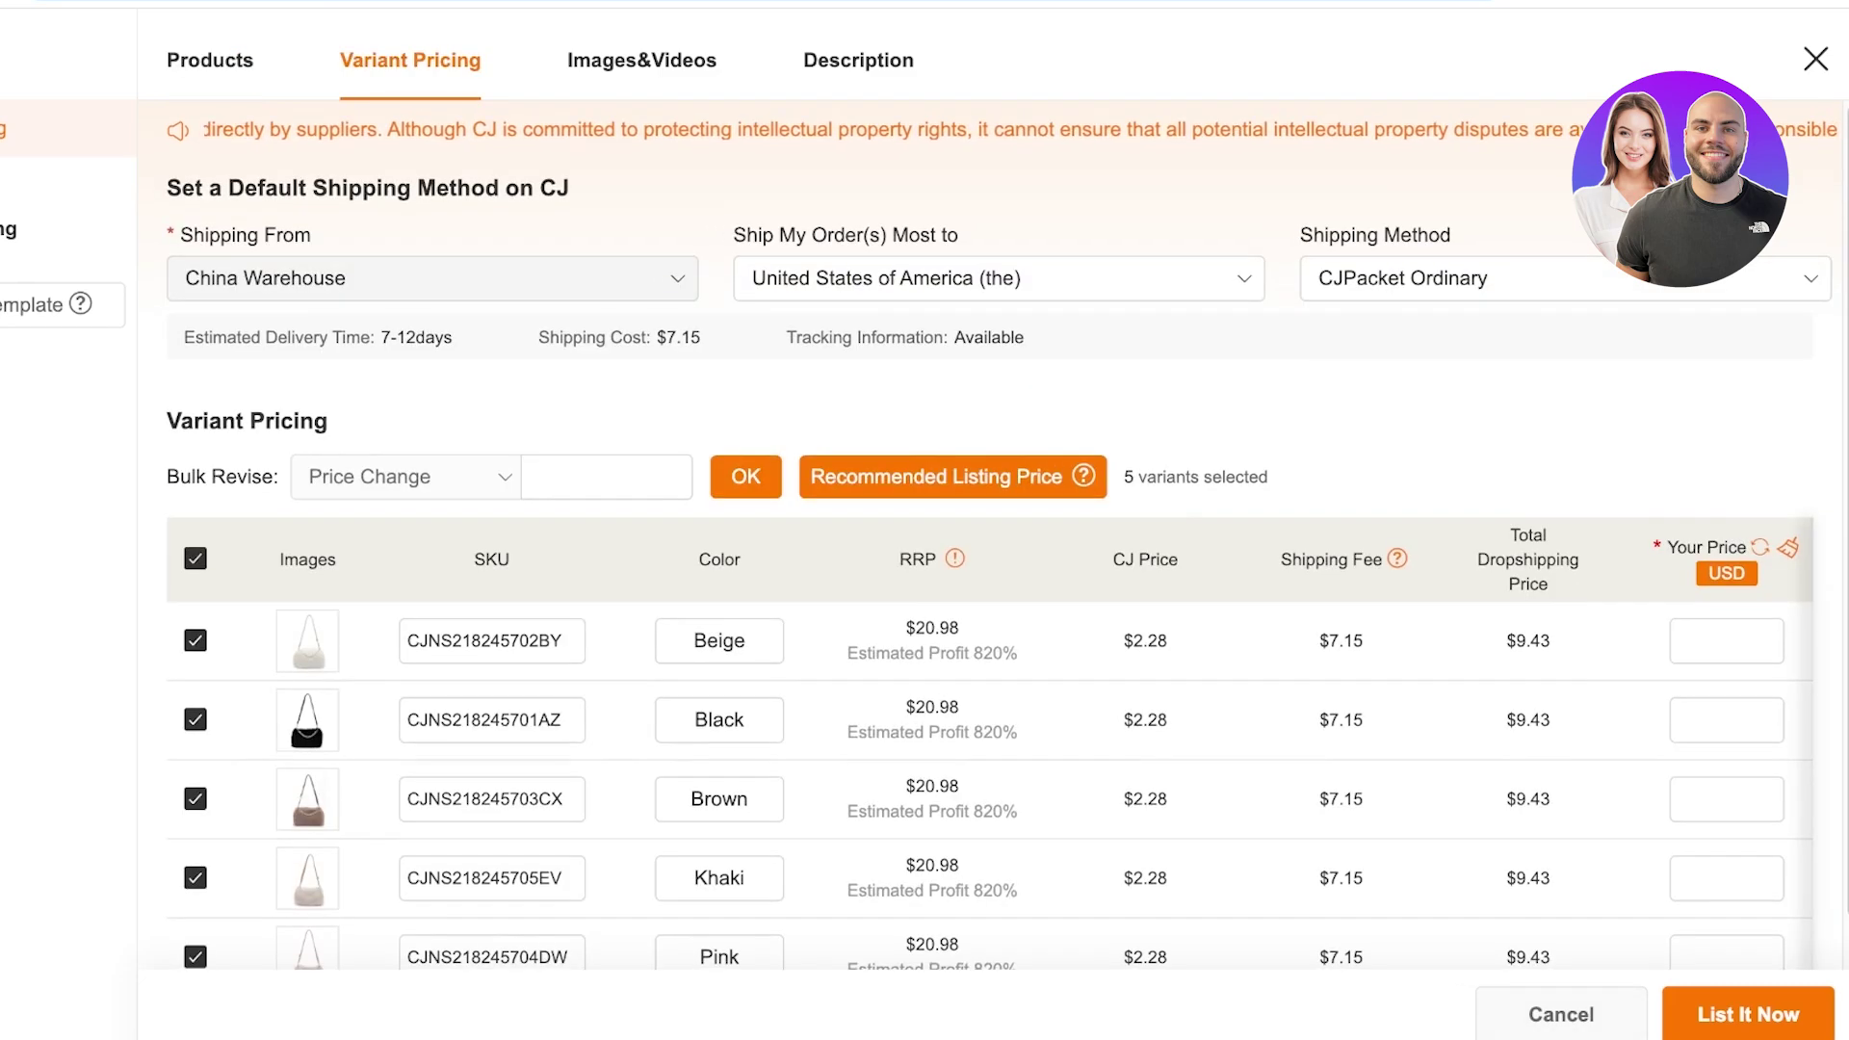
{"action": "scroll", "coordinate": [1006, 539], "scroll_direction": "down", "scroll_amount": 1}
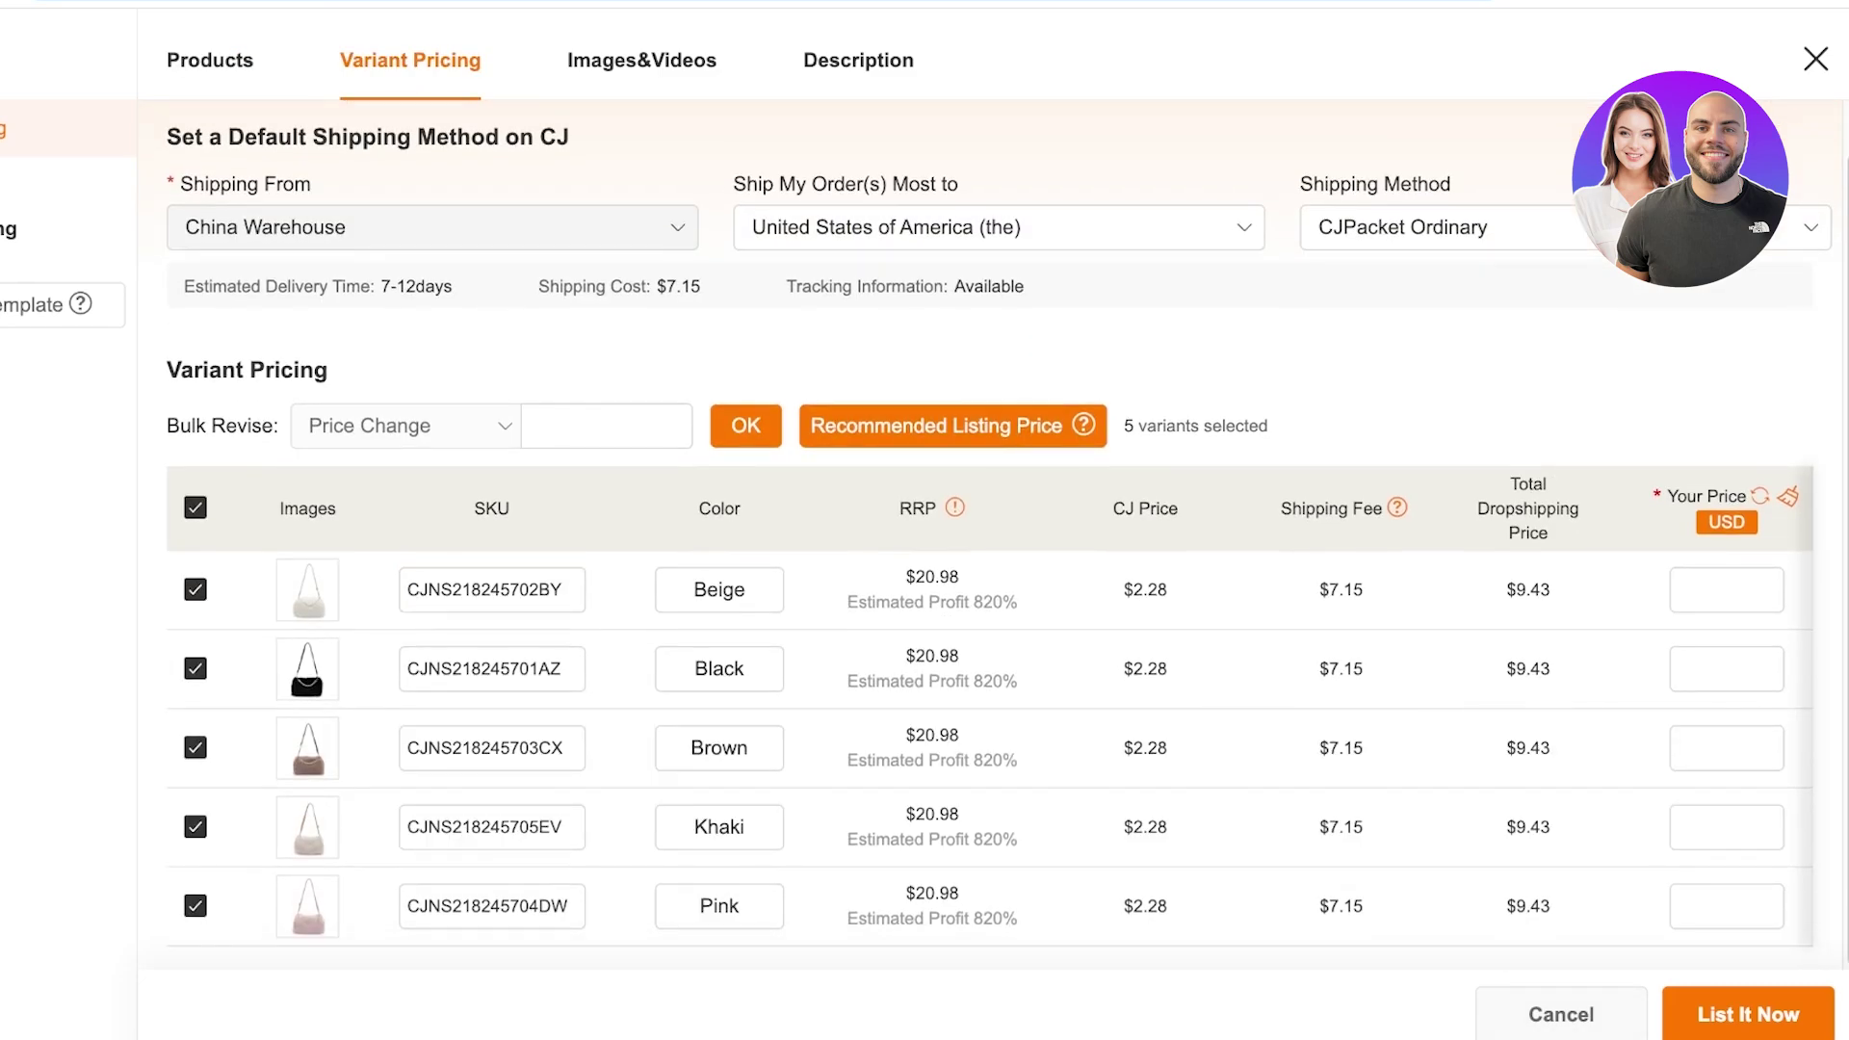
{"action": "left_click", "coordinate": [1726, 589]}
{"action": "type", "text": "30"}
{"action": "left_click", "coordinate": [1726, 668]}
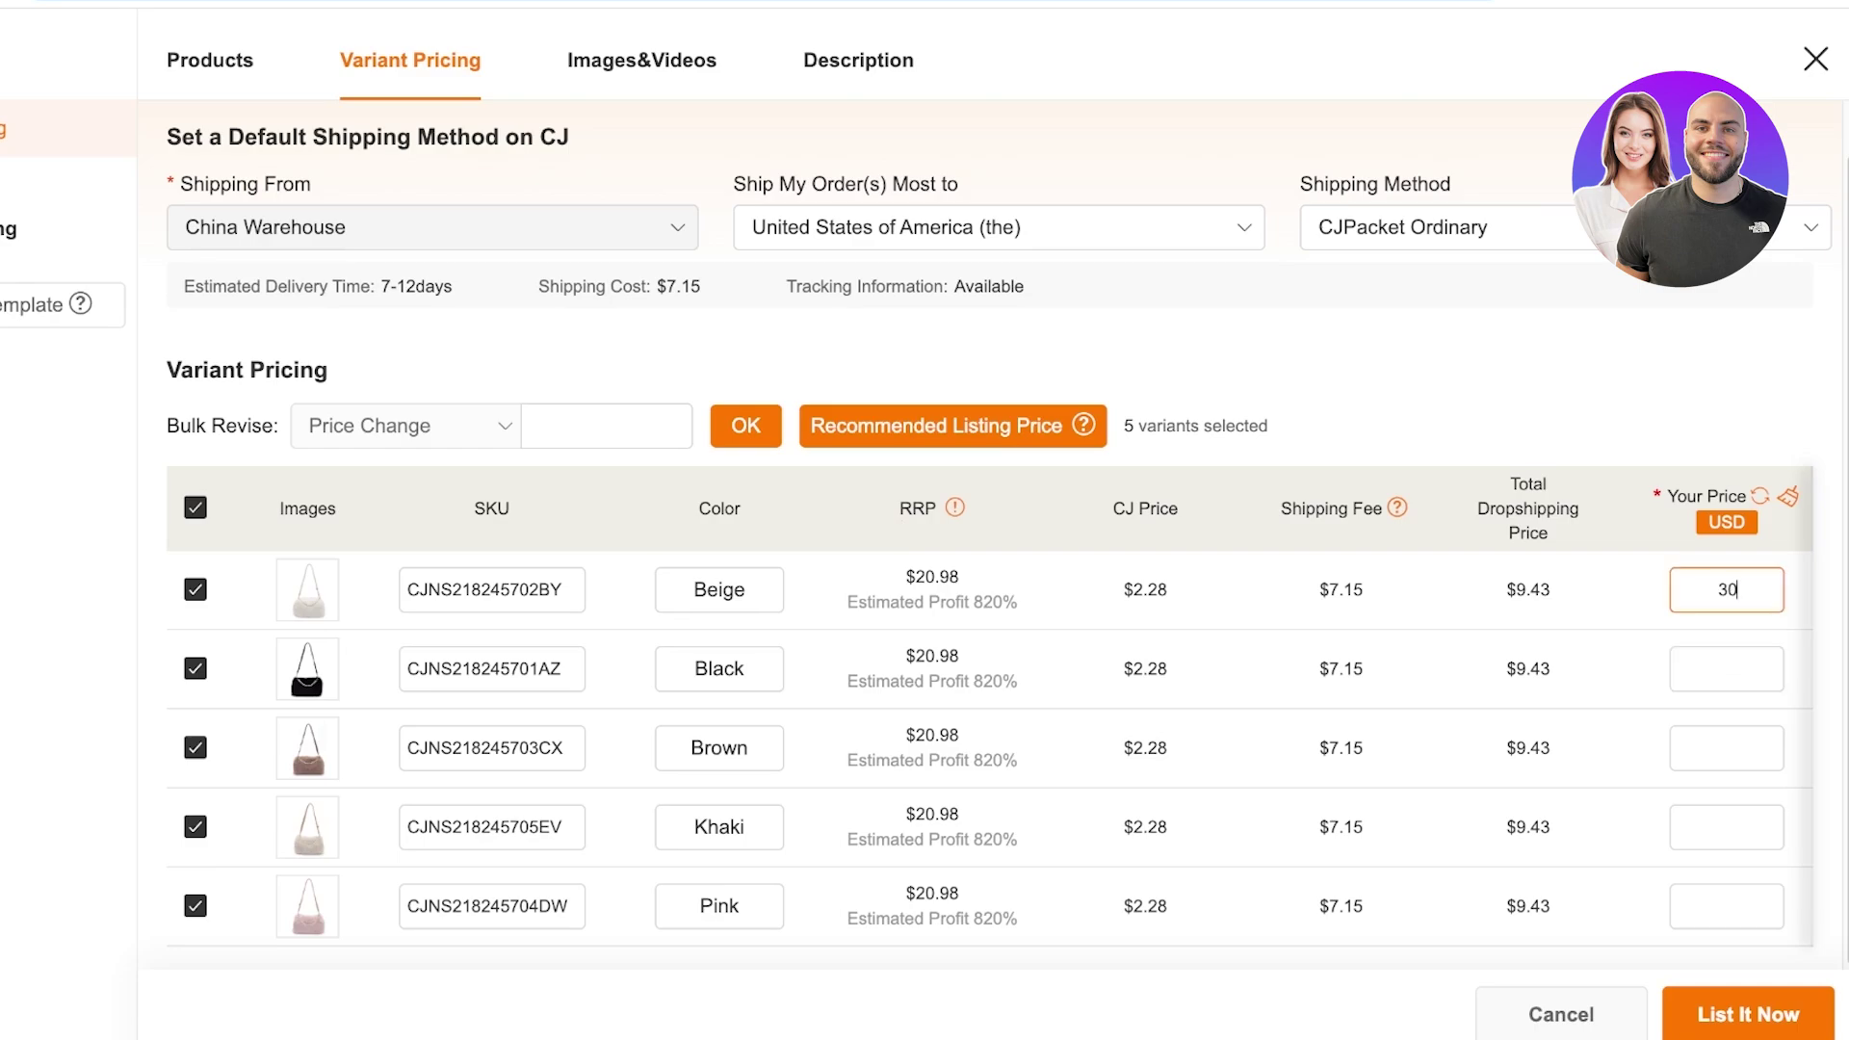
{"action": "left_click", "coordinate": [1726, 668]}
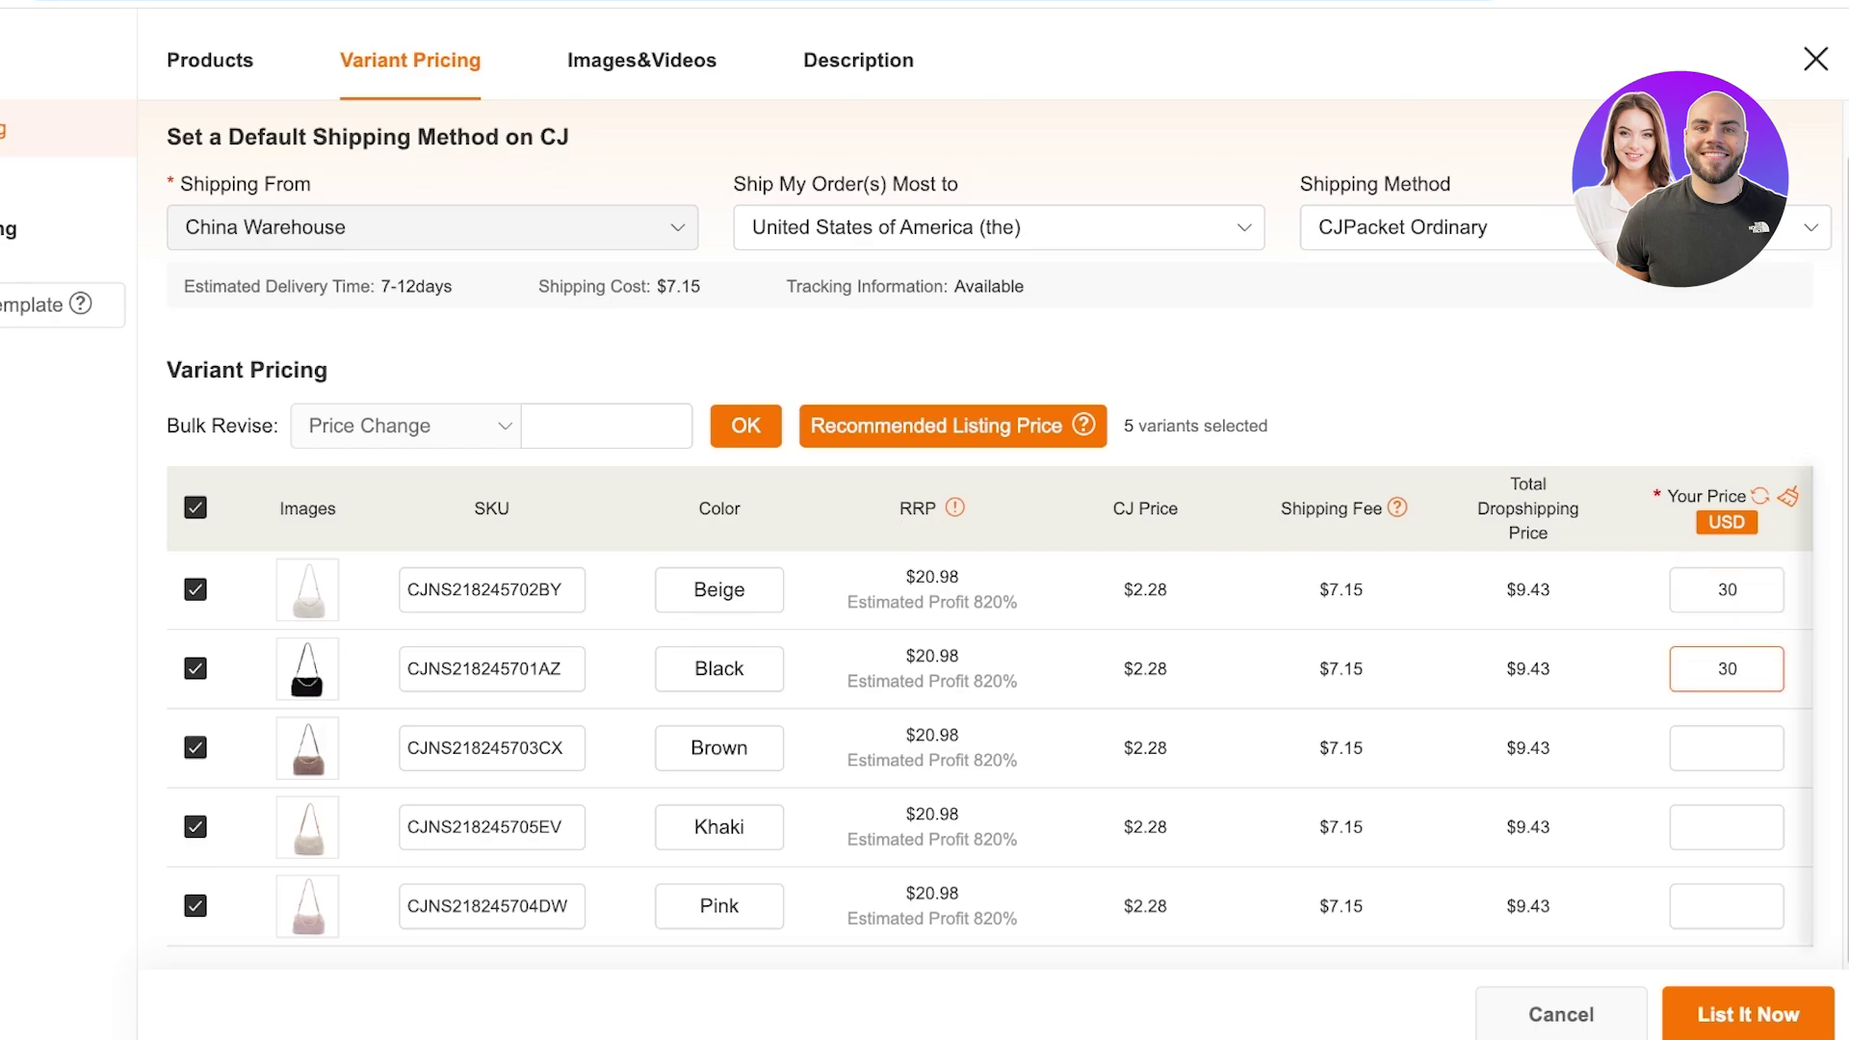
{"action": "left_click", "coordinate": [1726, 748]}
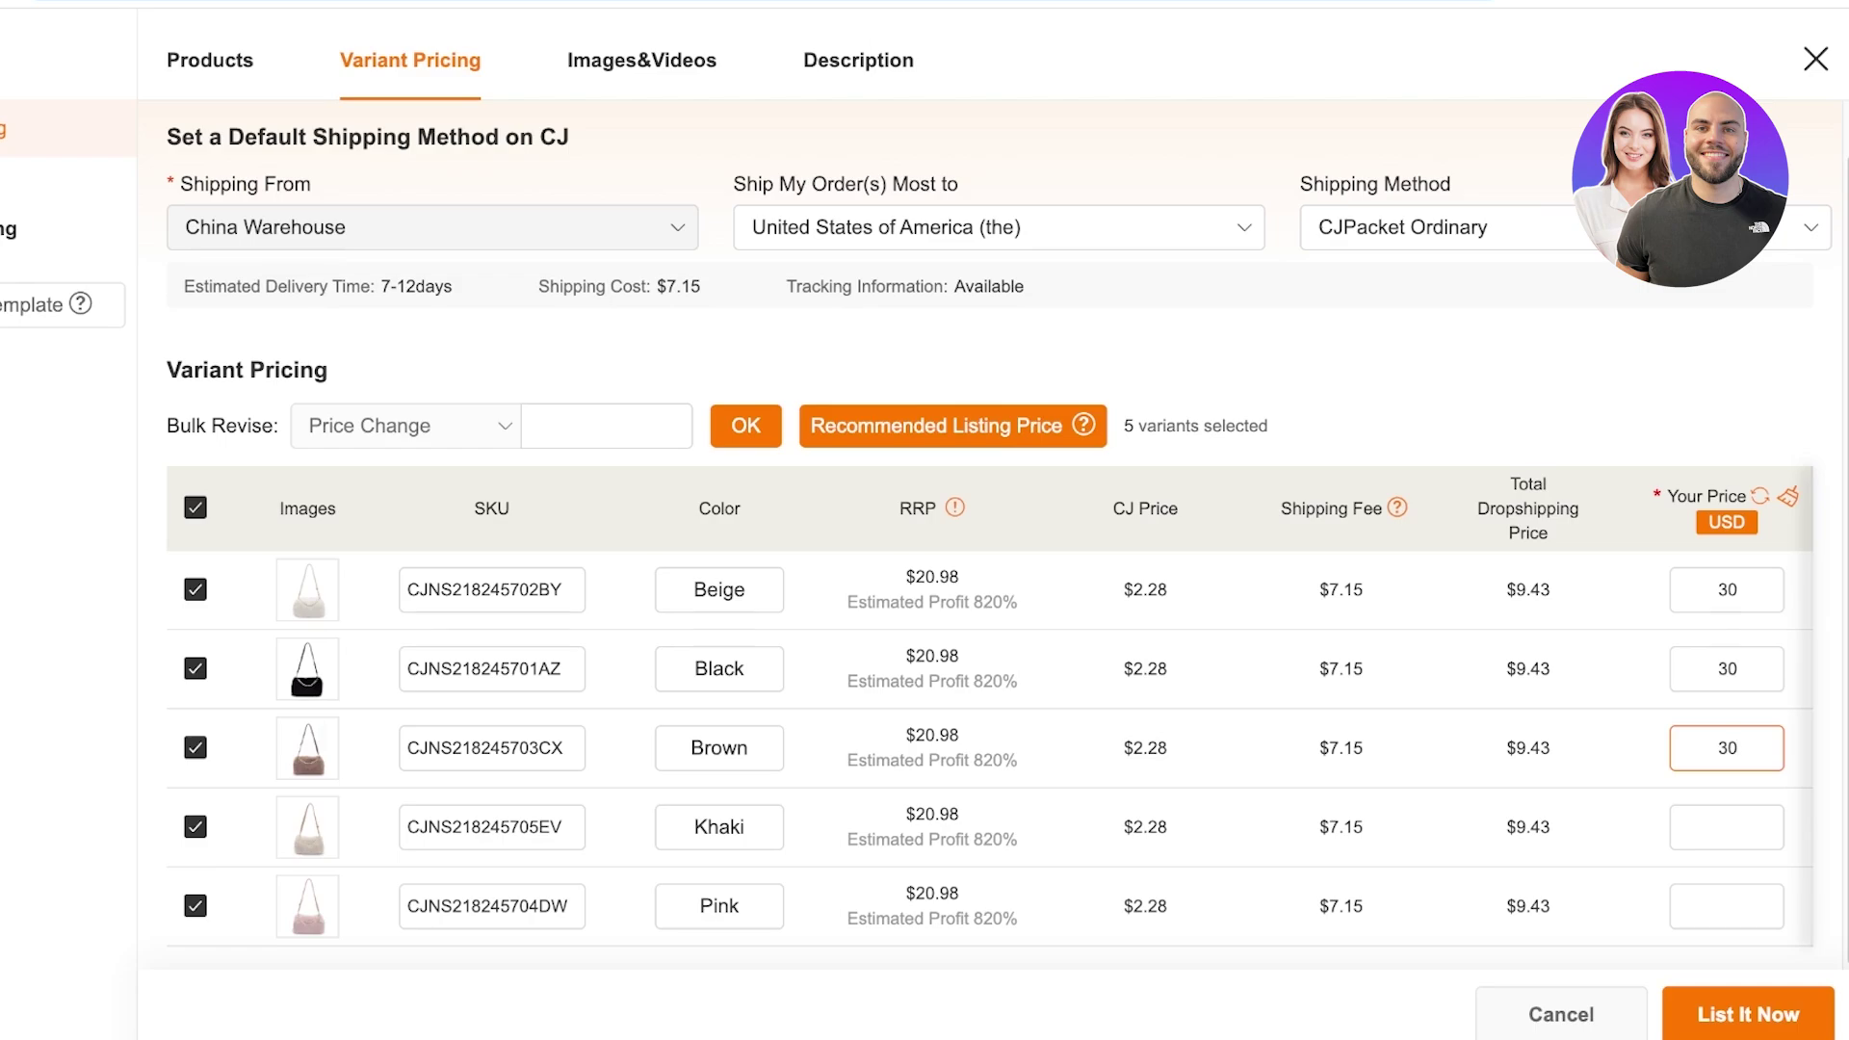
{"action": "left_click", "coordinate": [195, 827]}
{"action": "left_click", "coordinate": [1726, 906]}
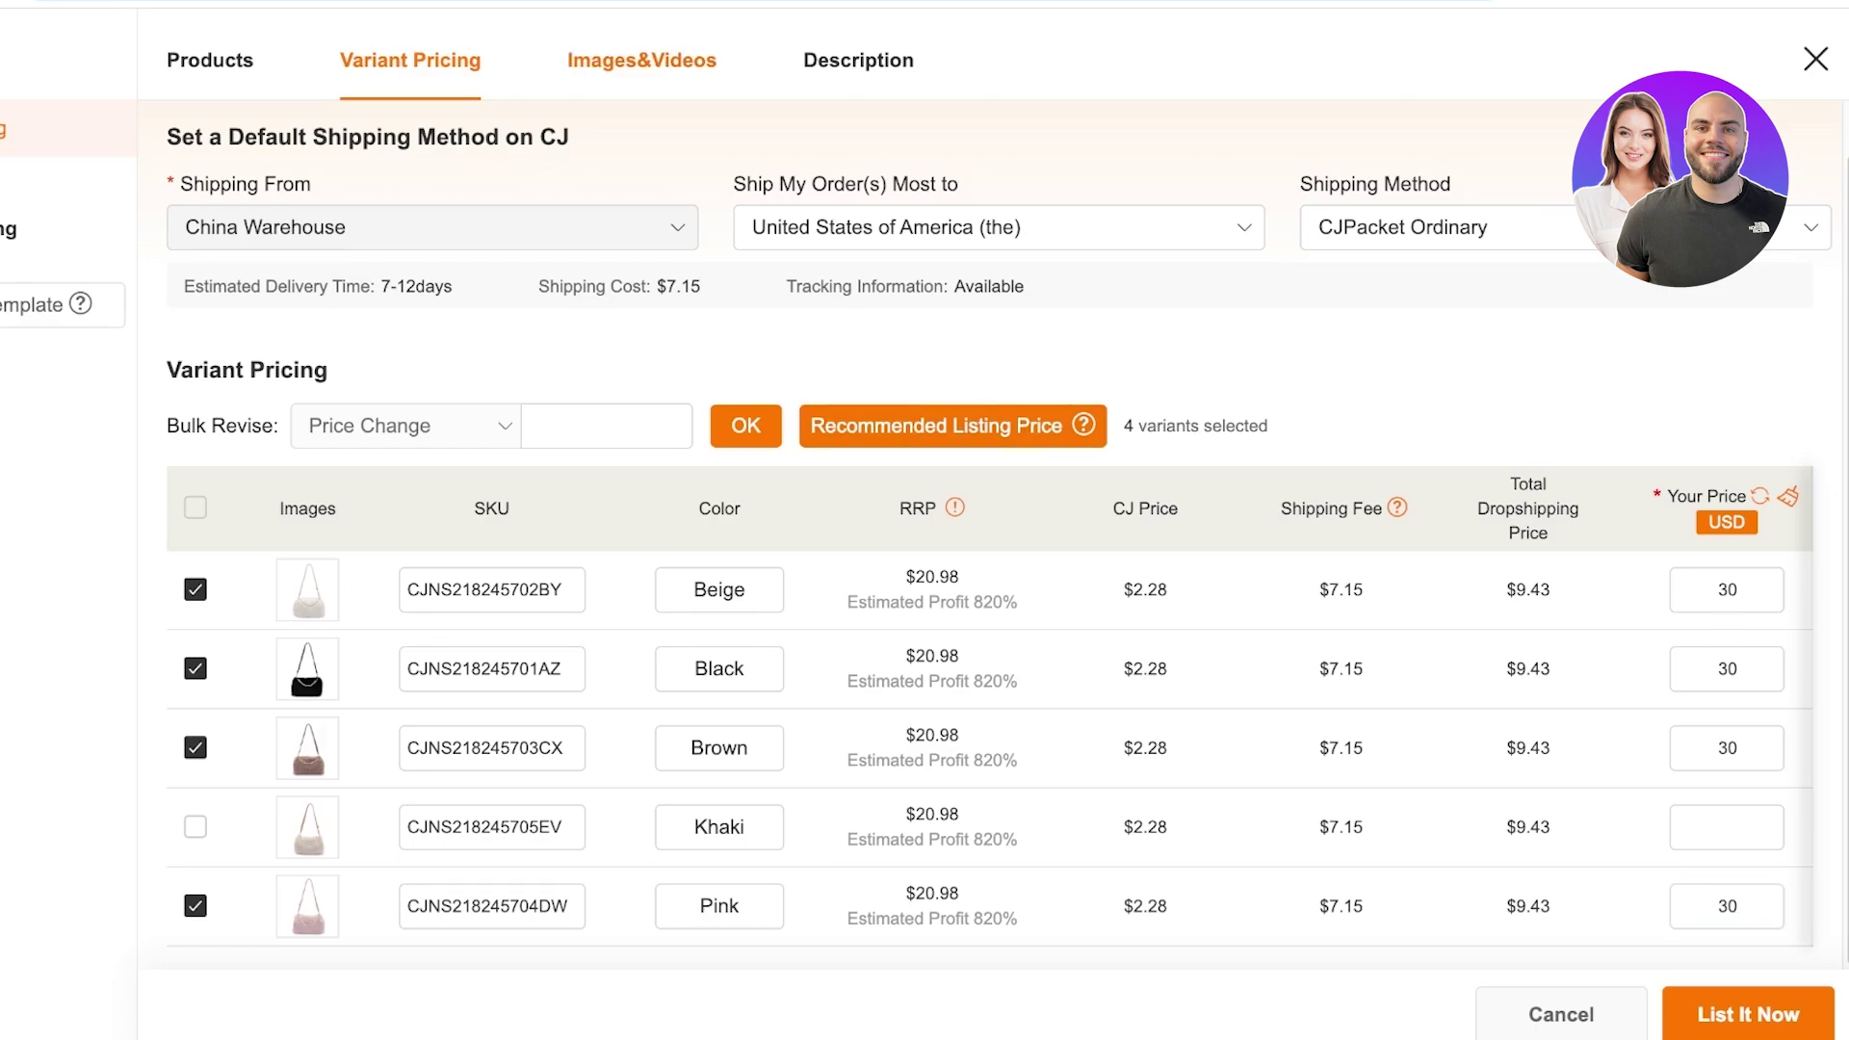
Step: Exclude the second group photo of the bags and the duplicate brown bag photo from the listing images
{"action": "left_click", "coordinate": [641, 60]}
{"action": "scroll", "coordinate": [925, 530], "scroll_direction": "down", "scroll_amount": 8}
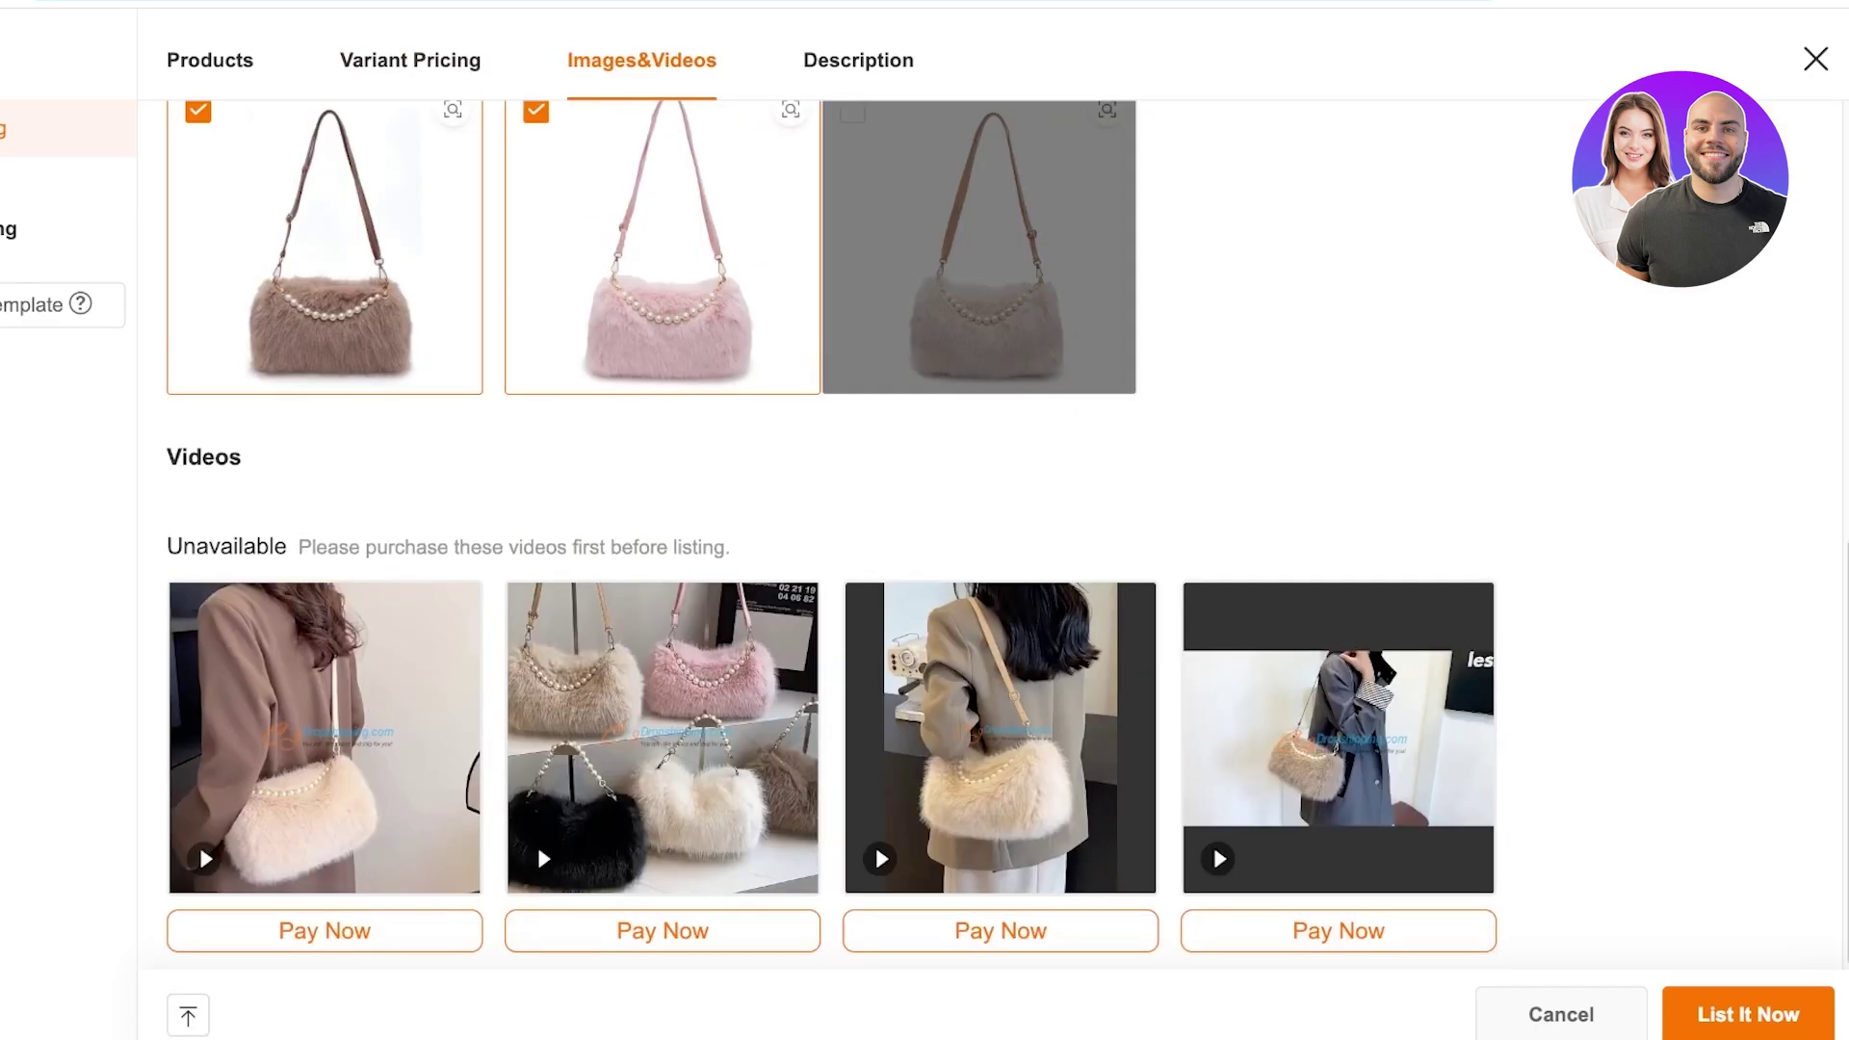
{"action": "scroll", "coordinate": [925, 530], "scroll_direction": "up", "scroll_amount": 8}
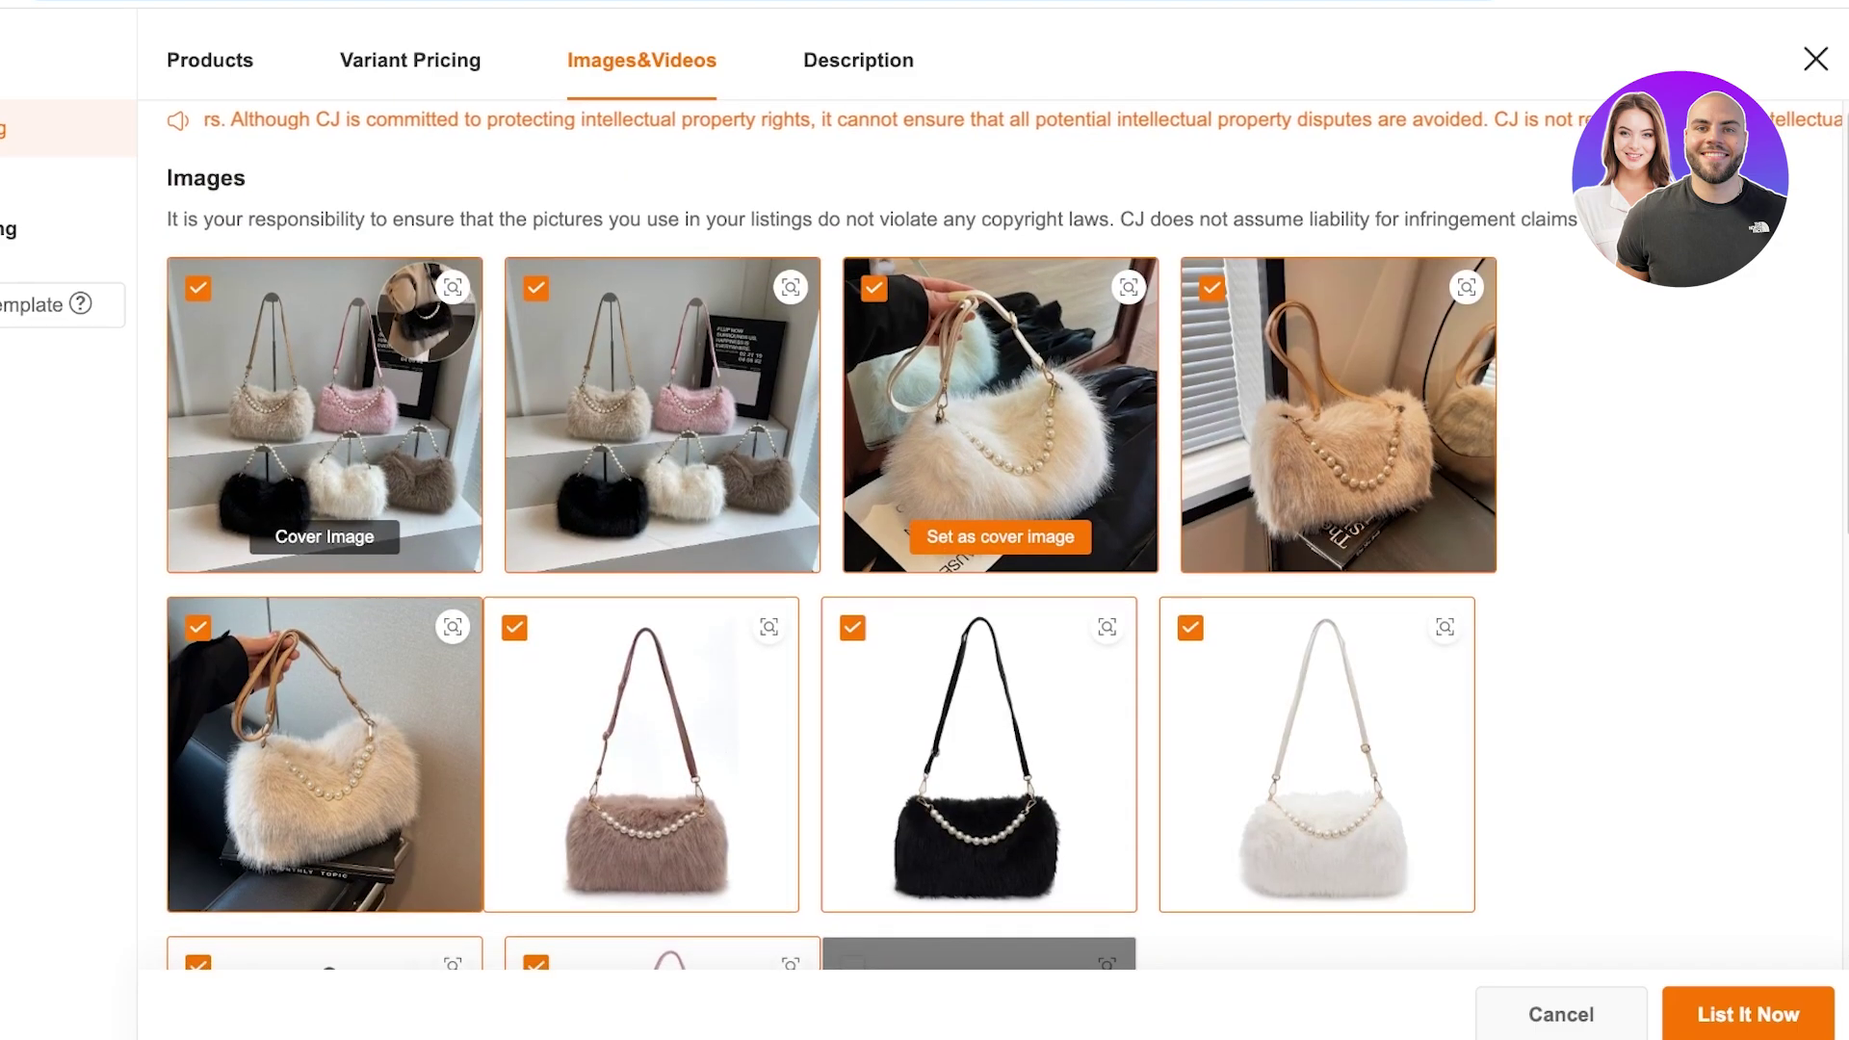
{"action": "left_click", "coordinate": [535, 288]}
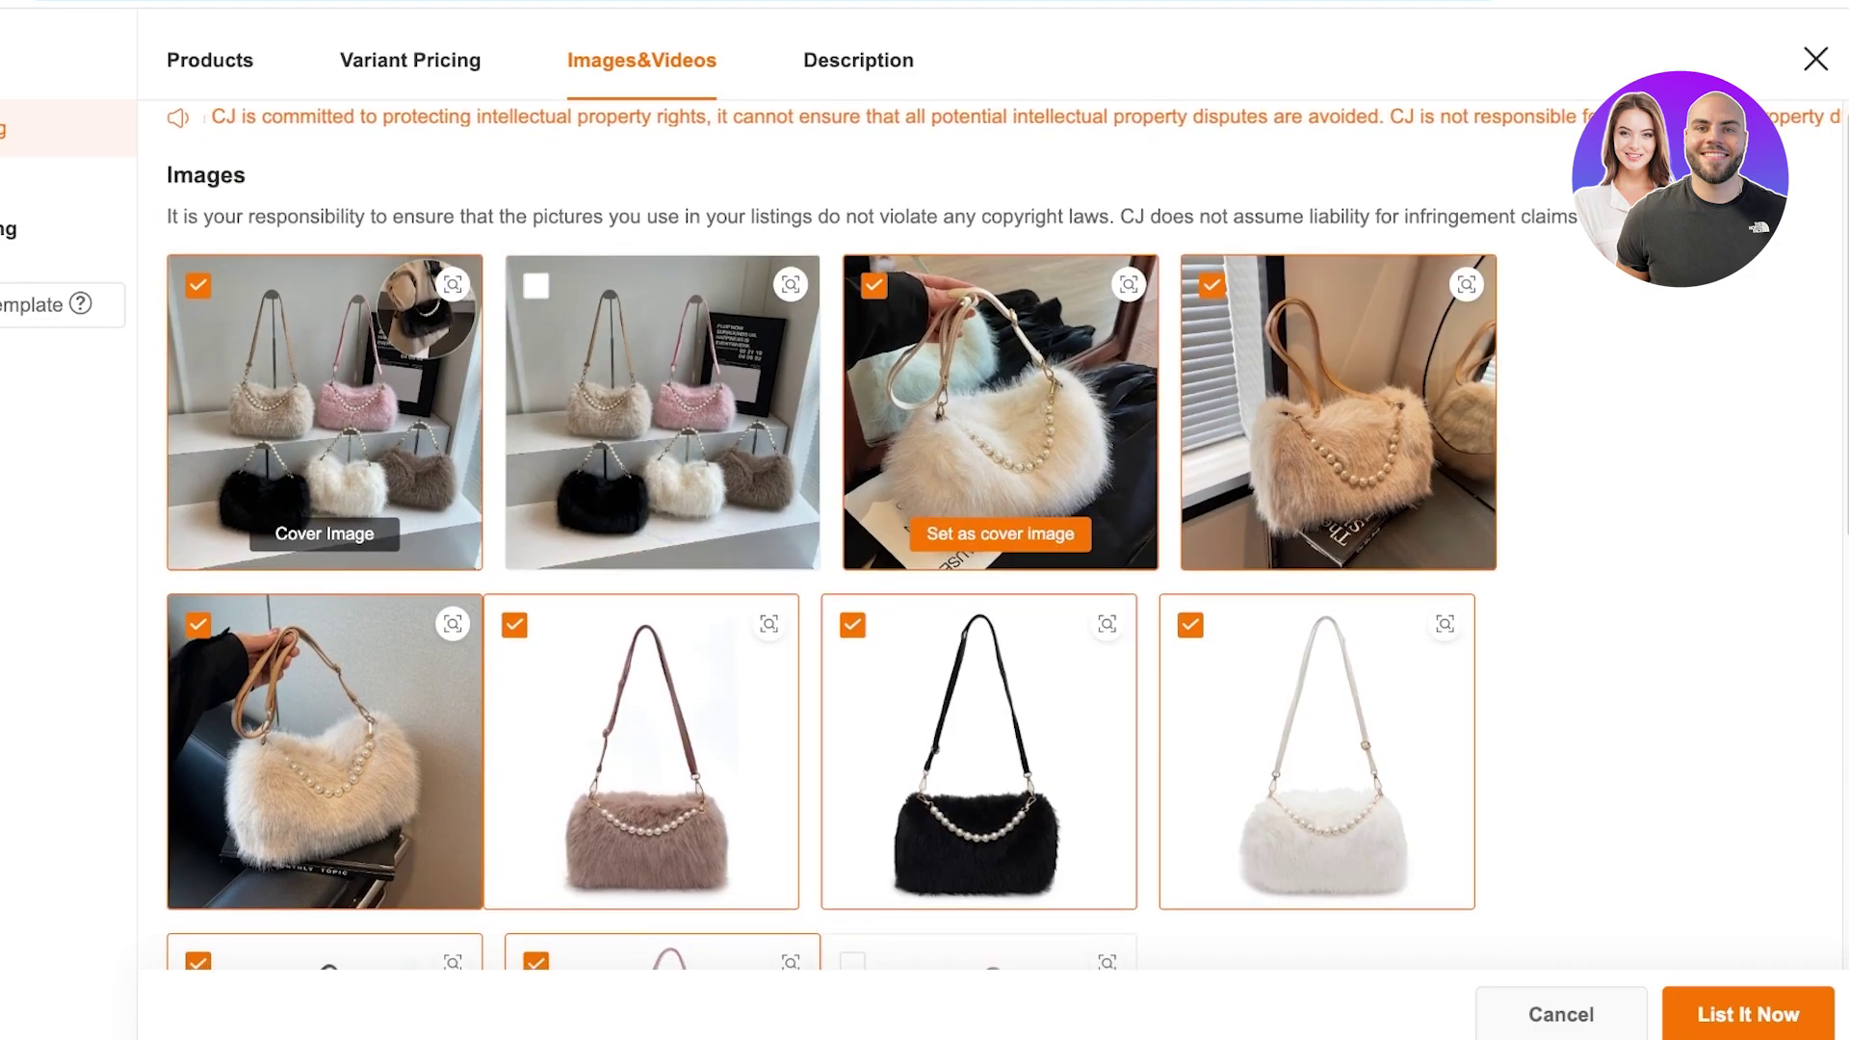
{"action": "scroll", "coordinate": [925, 530], "scroll_direction": "down", "scroll_amount": 4}
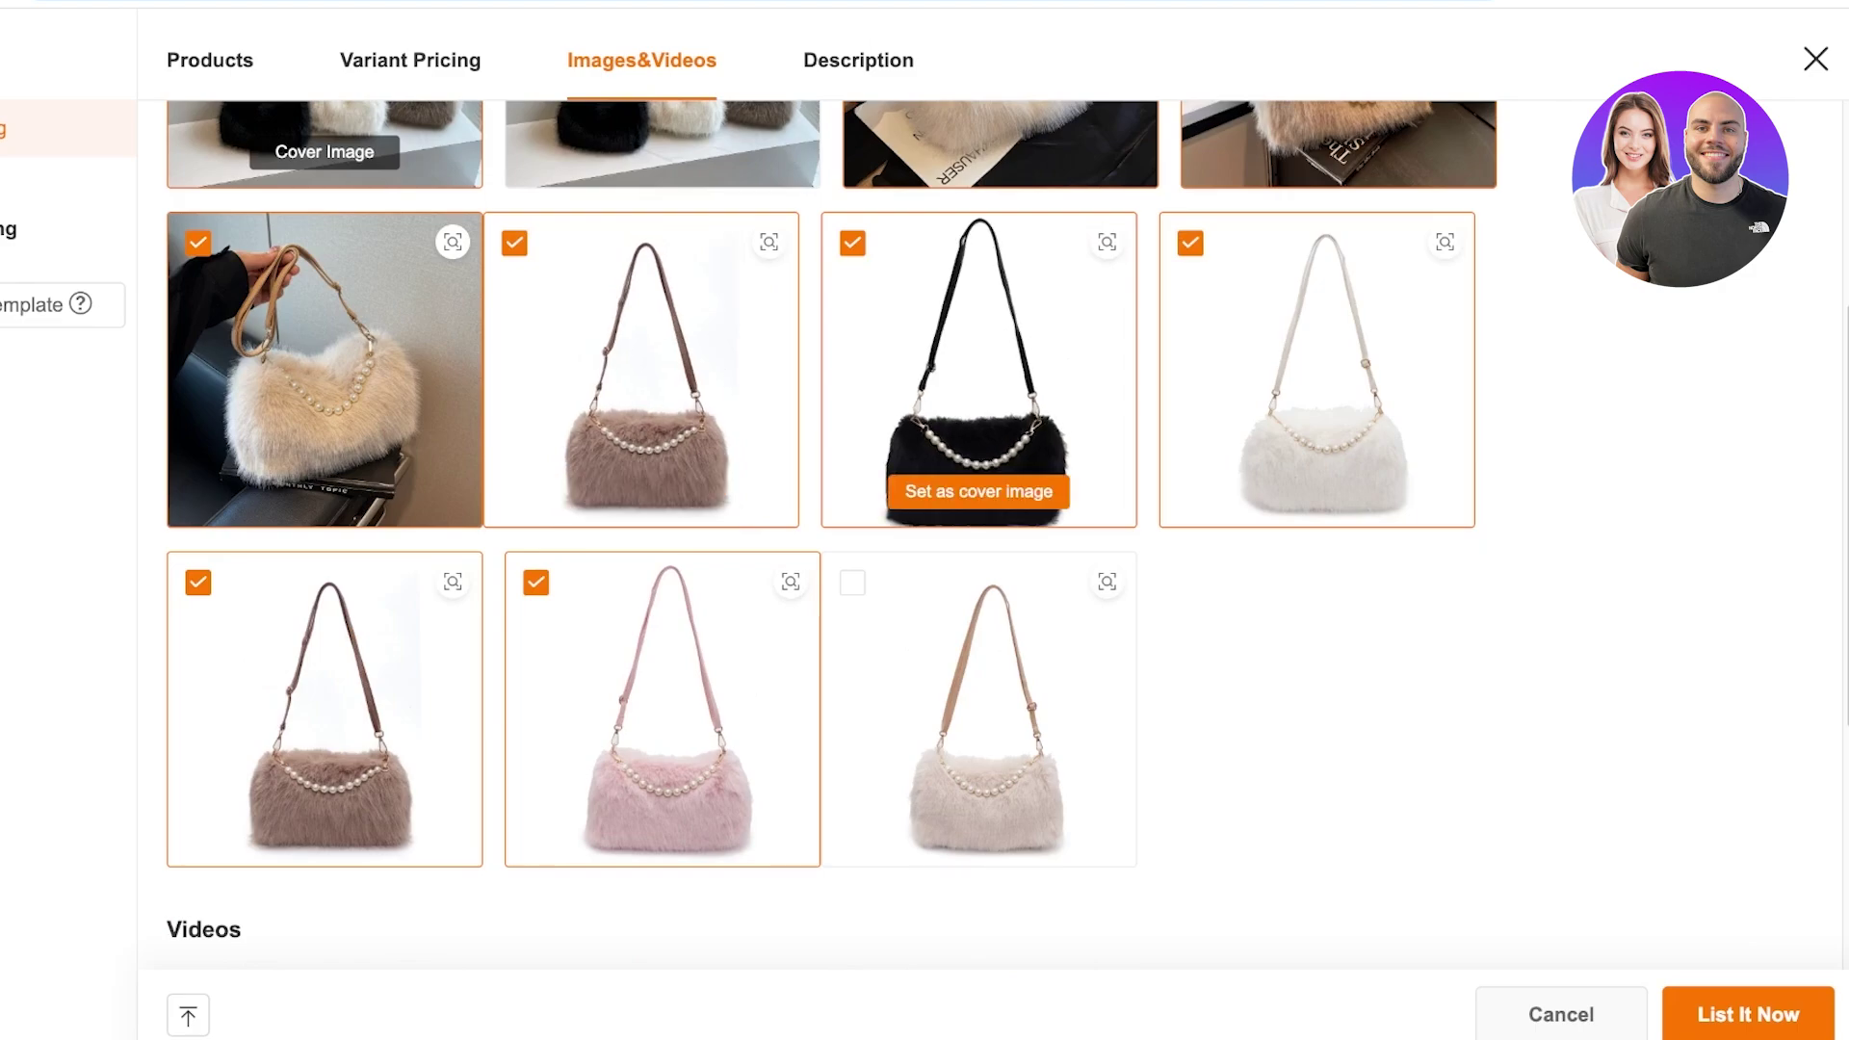
{"action": "left_click", "coordinate": [514, 243]}
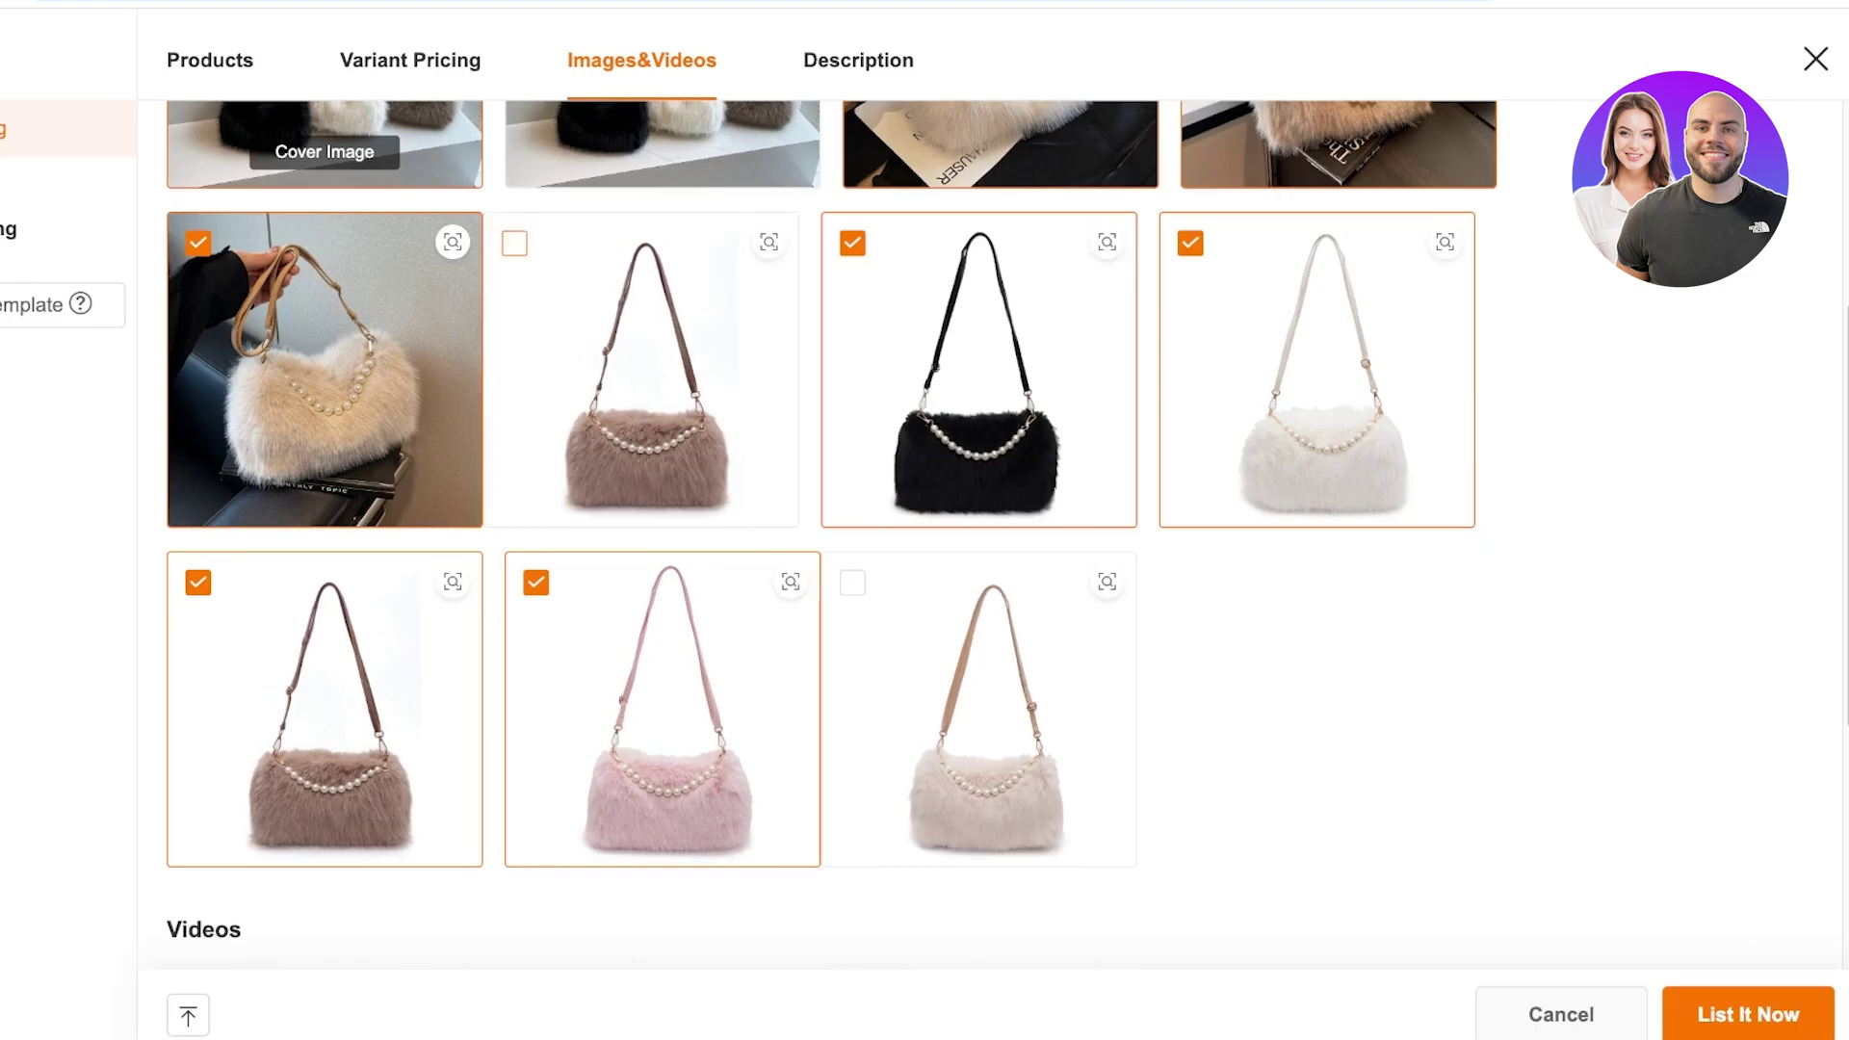
{"action": "scroll", "coordinate": [979, 713], "scroll_direction": "up", "scroll_amount": 4}
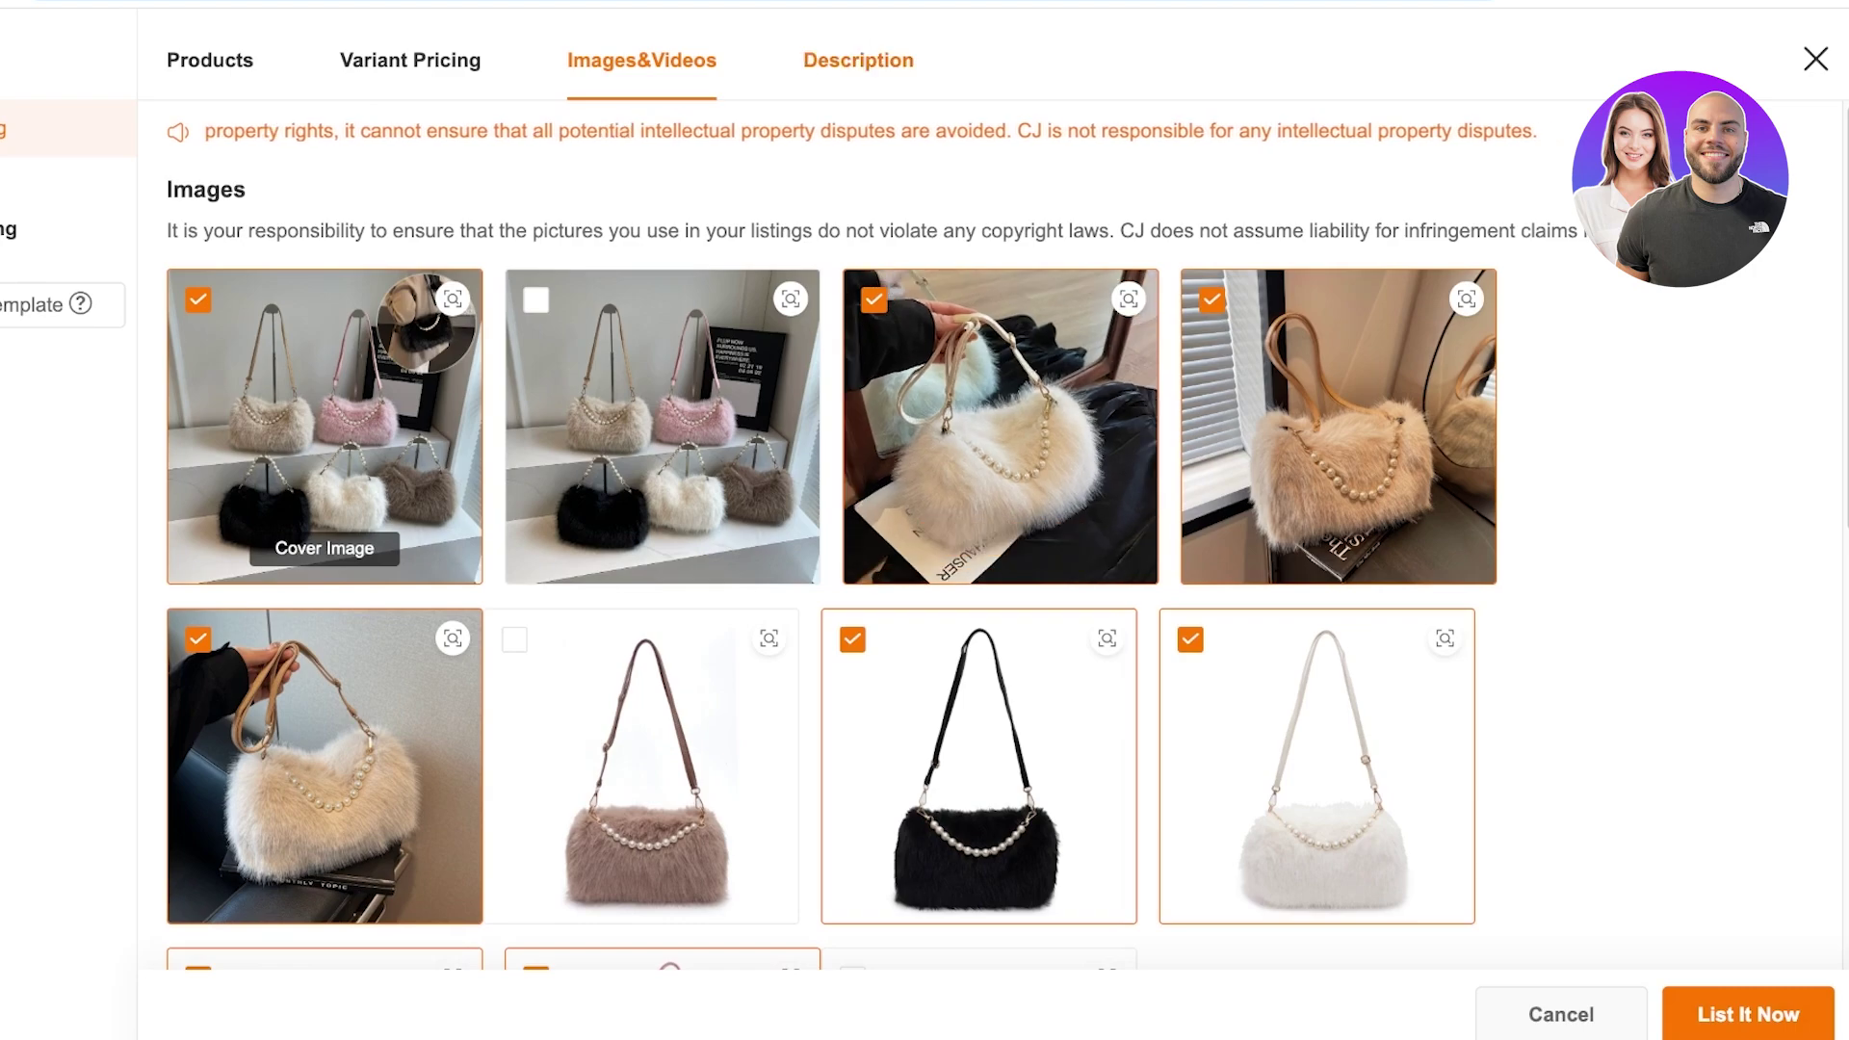
Step: Delete everything below the Material: Plush line from the product description, including all the product images
{"action": "left_click", "coordinate": [834, 60]}
{"action": "left_click_drag", "start_coordinate": [311, 783], "coordinate": [306, 289]}
{"action": "left_click", "coordinate": [191, 537]}
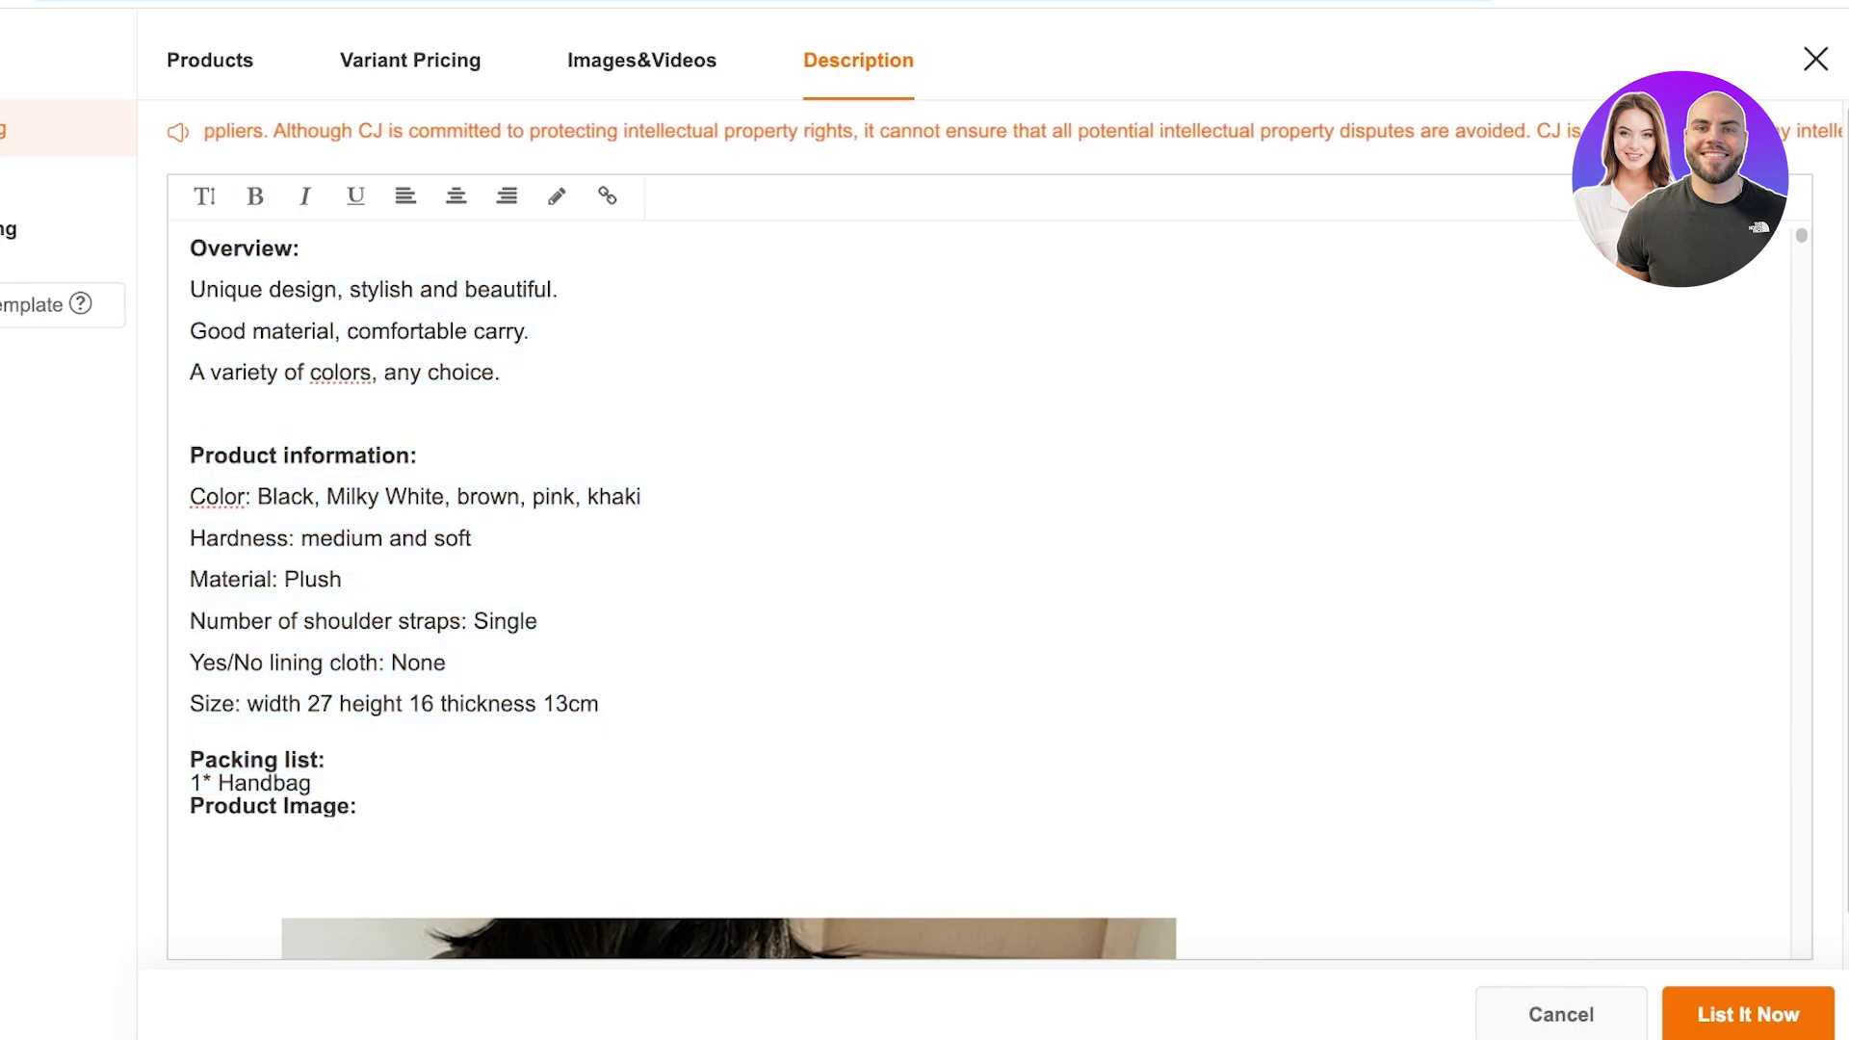
{"action": "scroll", "coordinate": [978, 587], "scroll_direction": "down", "scroll_amount": 15}
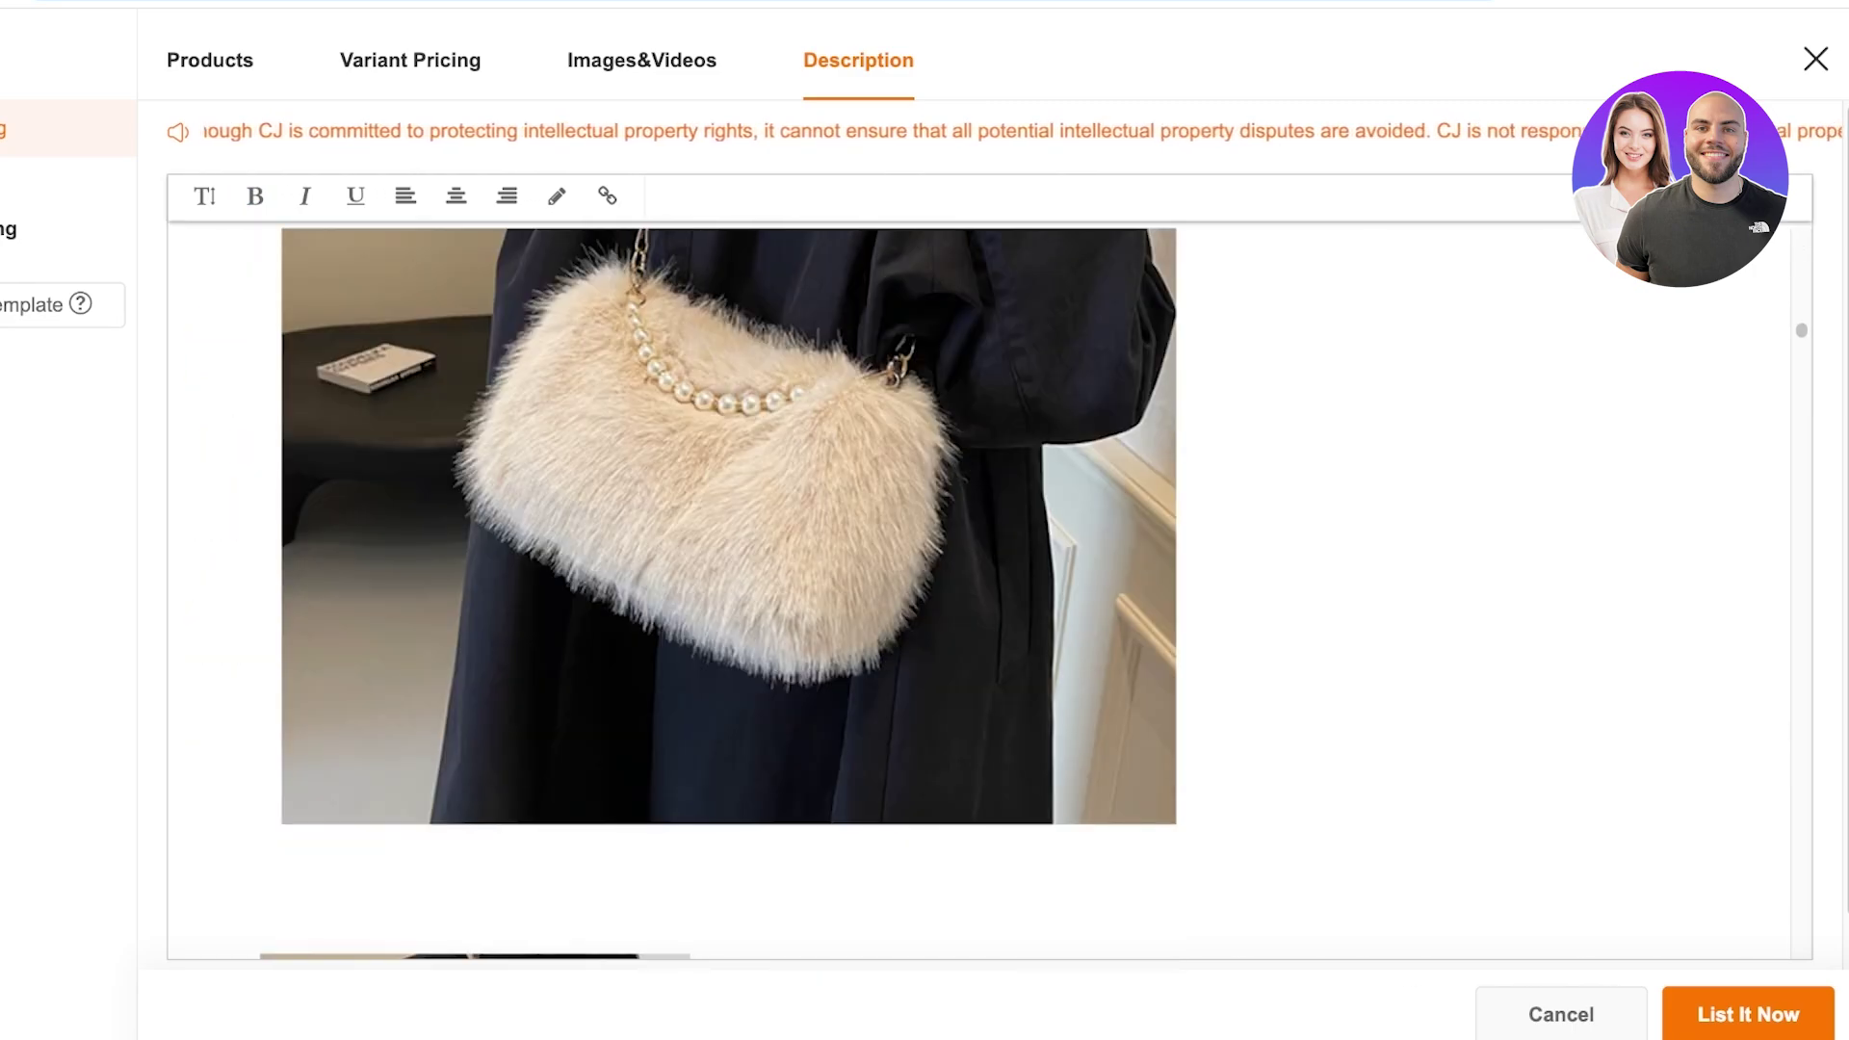
{"action": "scroll", "coordinate": [978, 588], "scroll_direction": "down", "scroll_amount": 15}
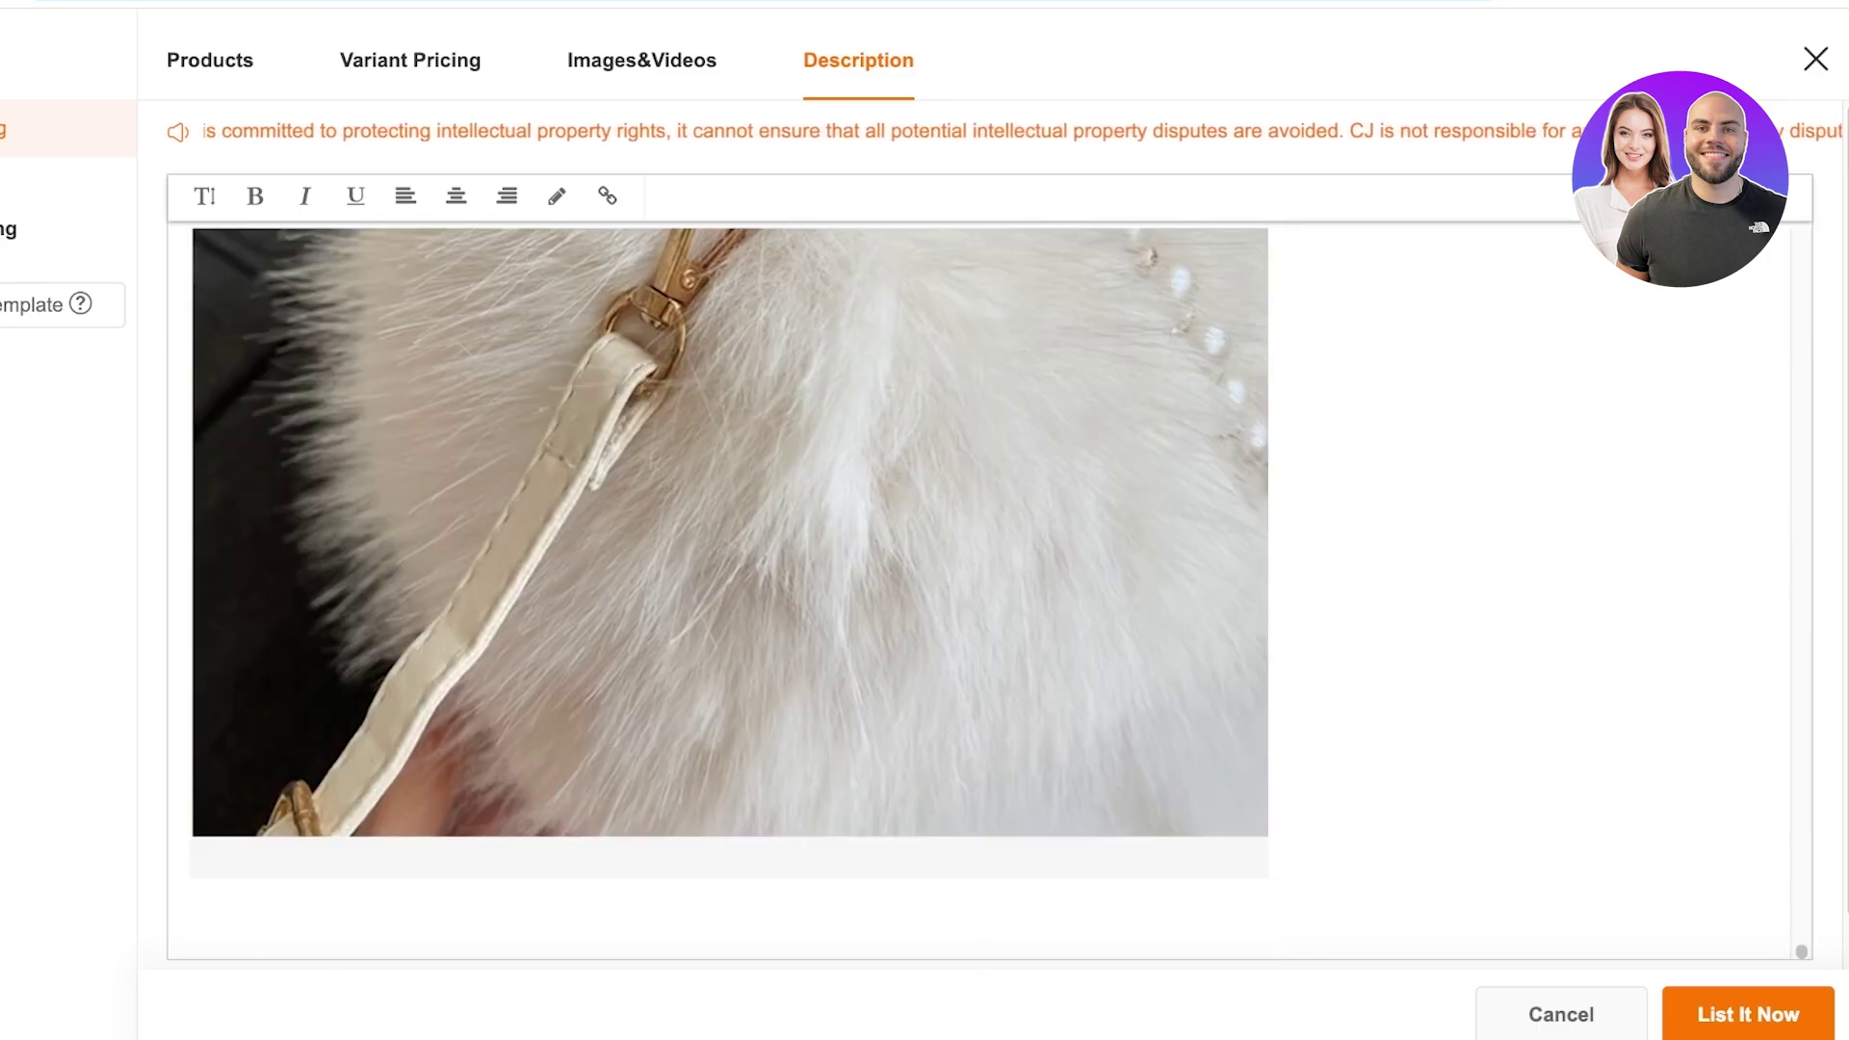
{"action": "key", "text": "shift+Up"}
{"action": "key", "text": "shift+Up"}
{"action": "key", "text": "shift+Up"}
{"action": "key", "text": "shift+Up"}
{"action": "key", "text": "shift+Up"}
{"action": "key", "text": "shift+Up"}
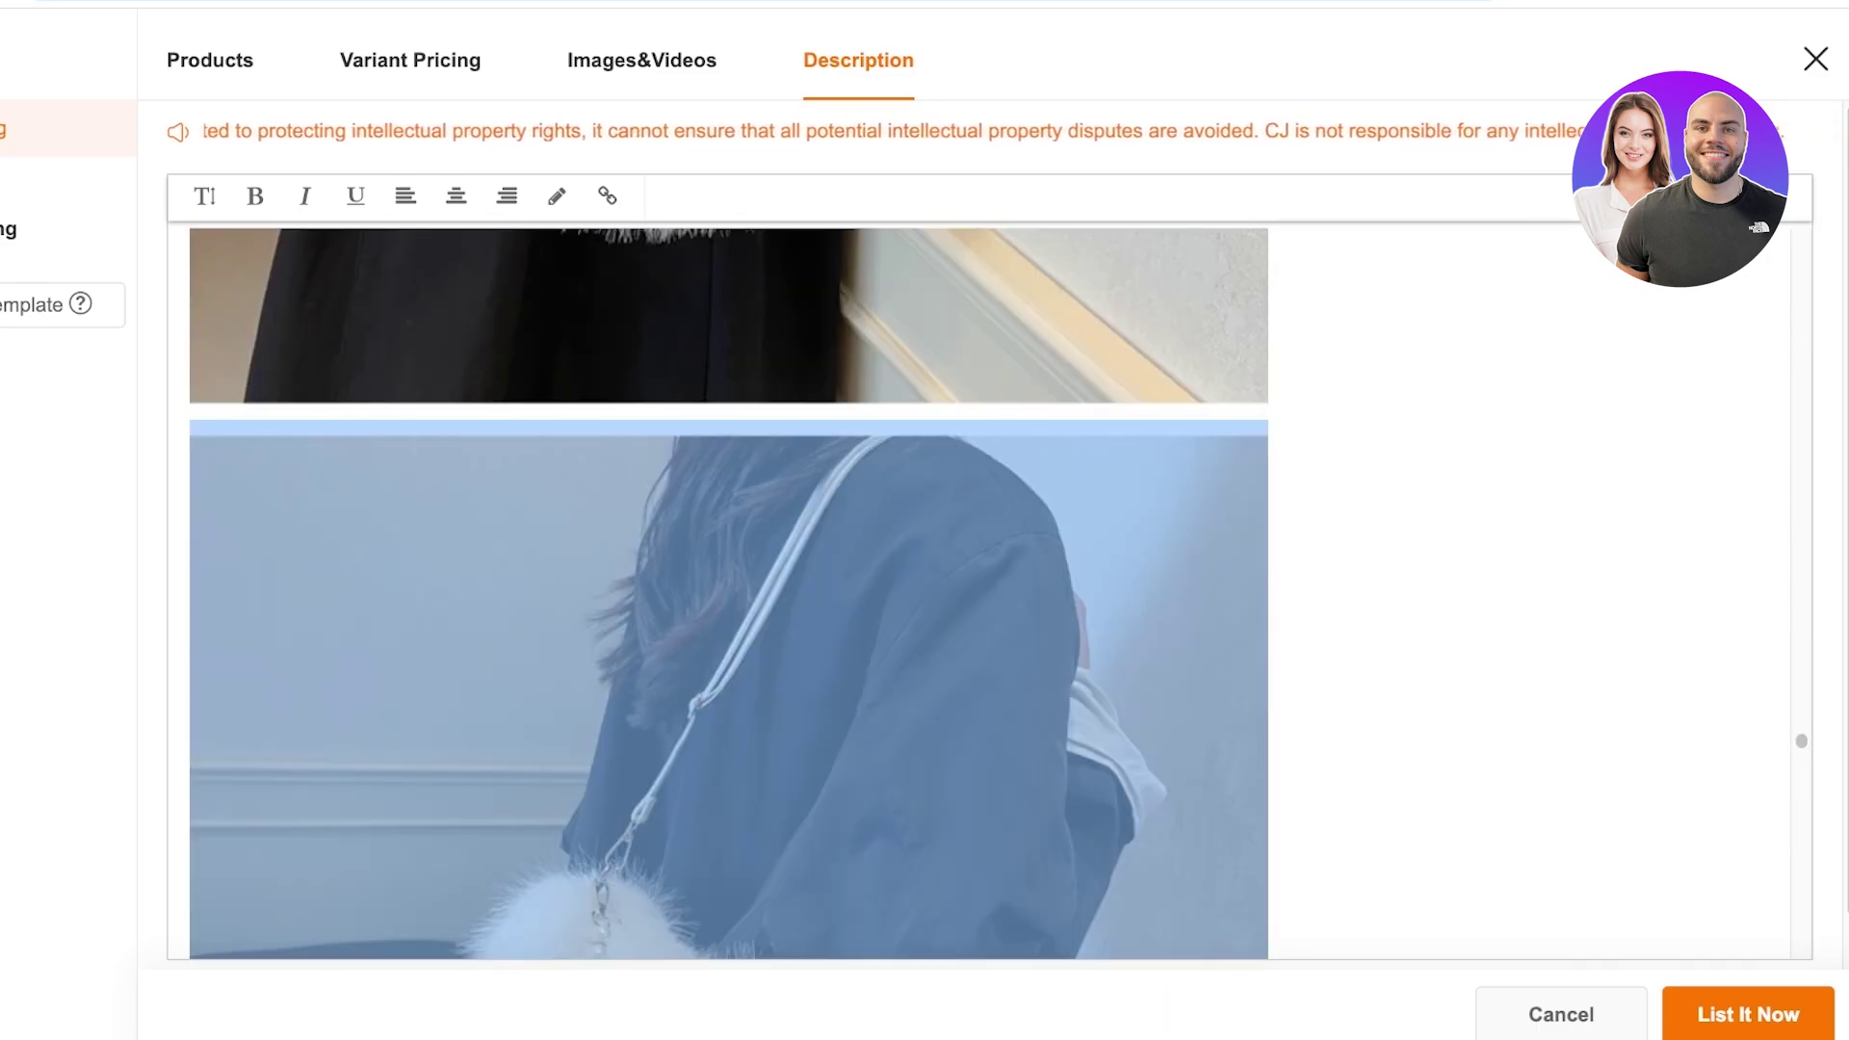
{"action": "key", "text": "shift+Up"}
{"action": "key", "text": "shift+Up"}
{"action": "key", "text": "shift+Up"}
{"action": "key", "text": "shift+Up"}
{"action": "key", "text": "shift+Up"}
{"action": "key", "text": "shift+Up"}
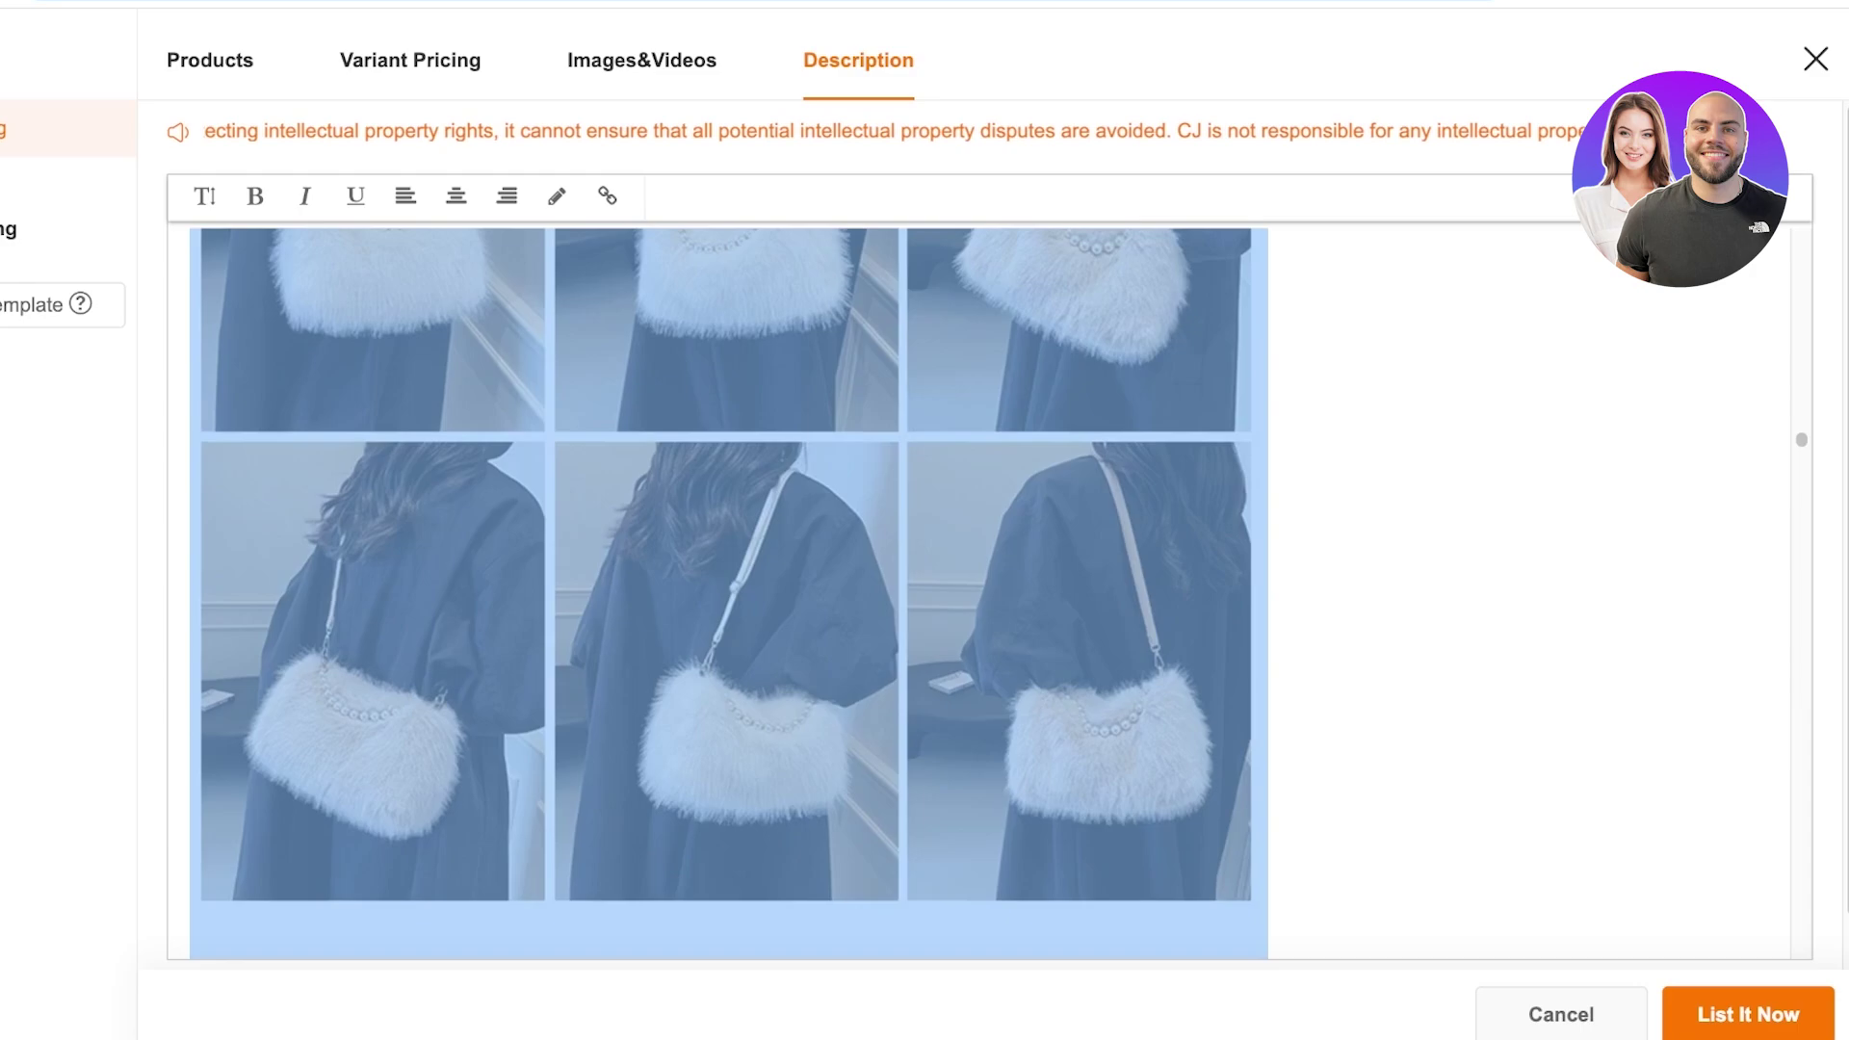
{"action": "key", "text": "shift+Up"}
{"action": "key", "text": "shift+Up"}
{"action": "key", "text": "shift+Up"}
{"action": "key", "text": "shift+Up"}
{"action": "key", "text": "shift+Up"}
{"action": "key", "text": "shift+Up"}
{"action": "key", "text": "shift+Up"}
{"action": "key", "text": "shift+Up"}
{"action": "key", "text": "BackSpace"}
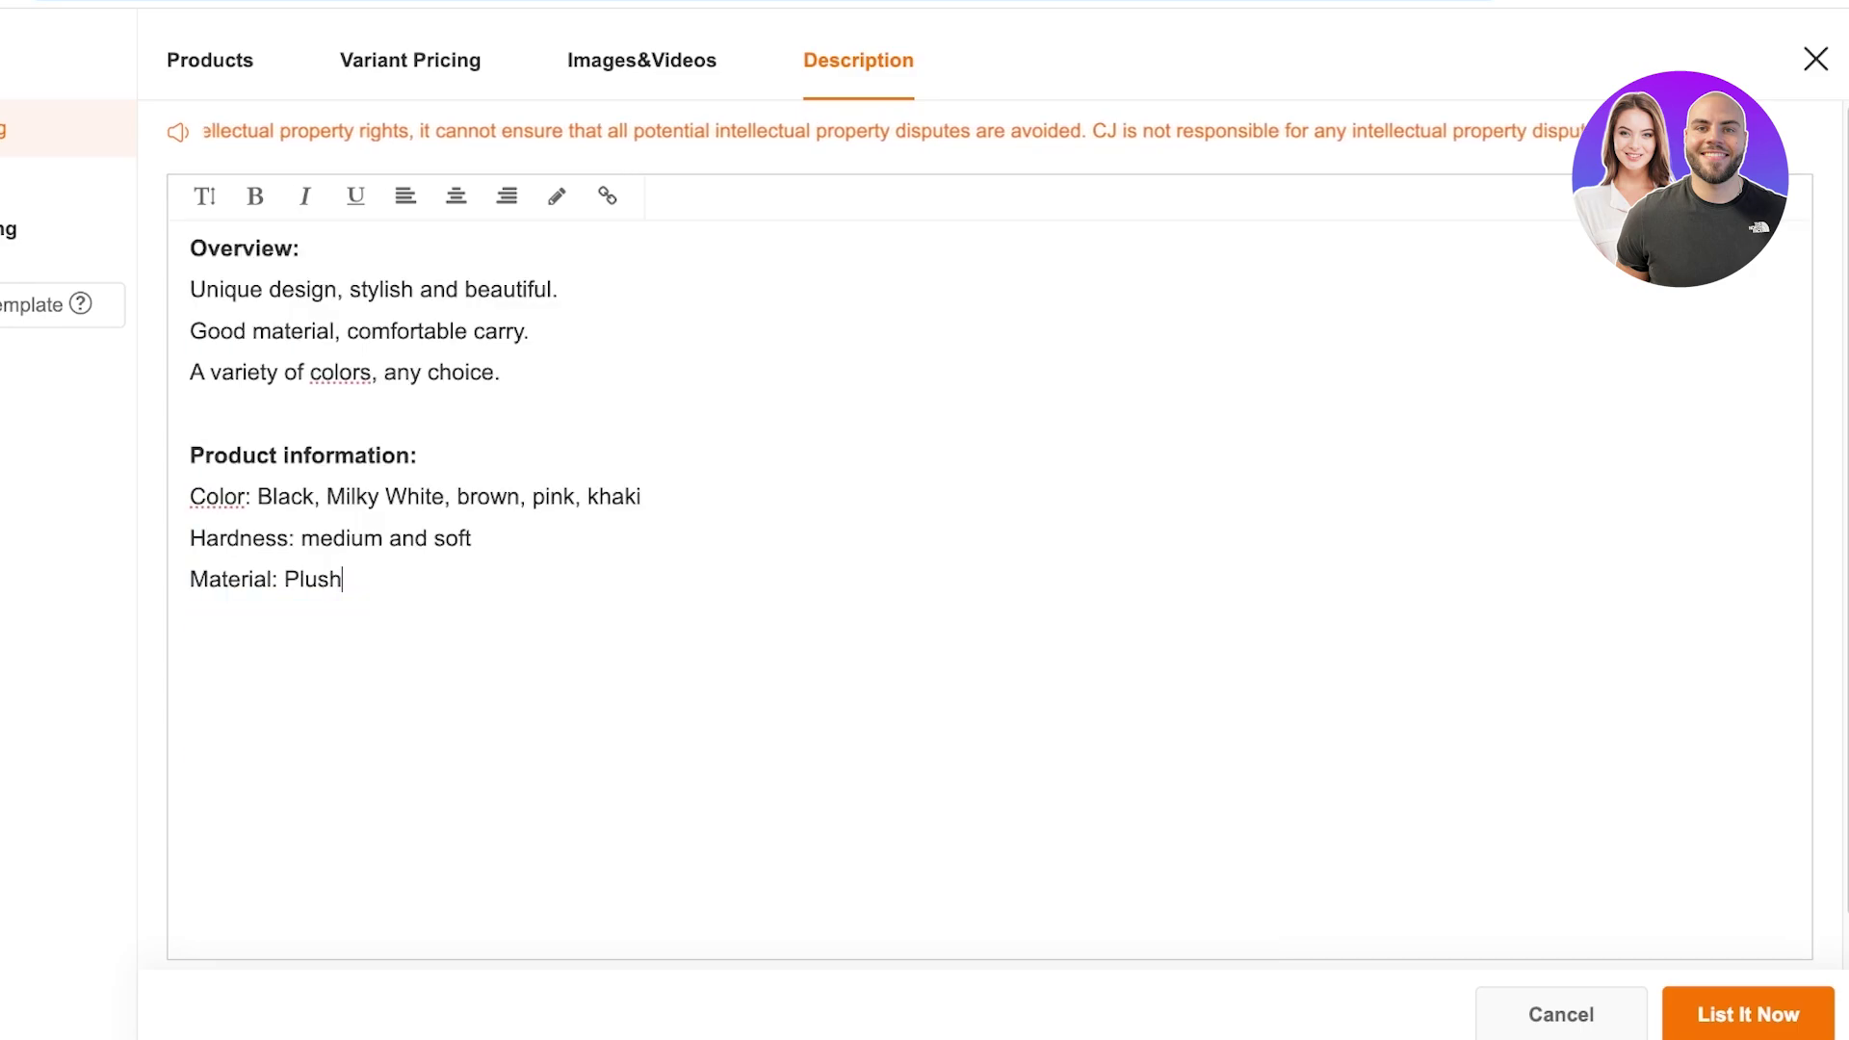
Step: Clear the remaining overview and product information text from the description
{"action": "key", "text": "shift+Up"}
{"action": "key", "text": "shift+Up"}
{"action": "key", "text": "shift+Up"}
{"action": "key", "text": "shift+Up"}
{"action": "key", "text": "shift+Up"}
{"action": "key", "text": "shift+Up"}
{"action": "key", "text": "shift+Up"}
{"action": "key", "text": "shift+Up"}
{"action": "key", "text": "shift+Up"}
{"action": "key", "text": "BackSpace"}
Step: List the bag in the connected store and open the product list in the Shopify admin
{"action": "left_click", "coordinate": [1748, 1014]}
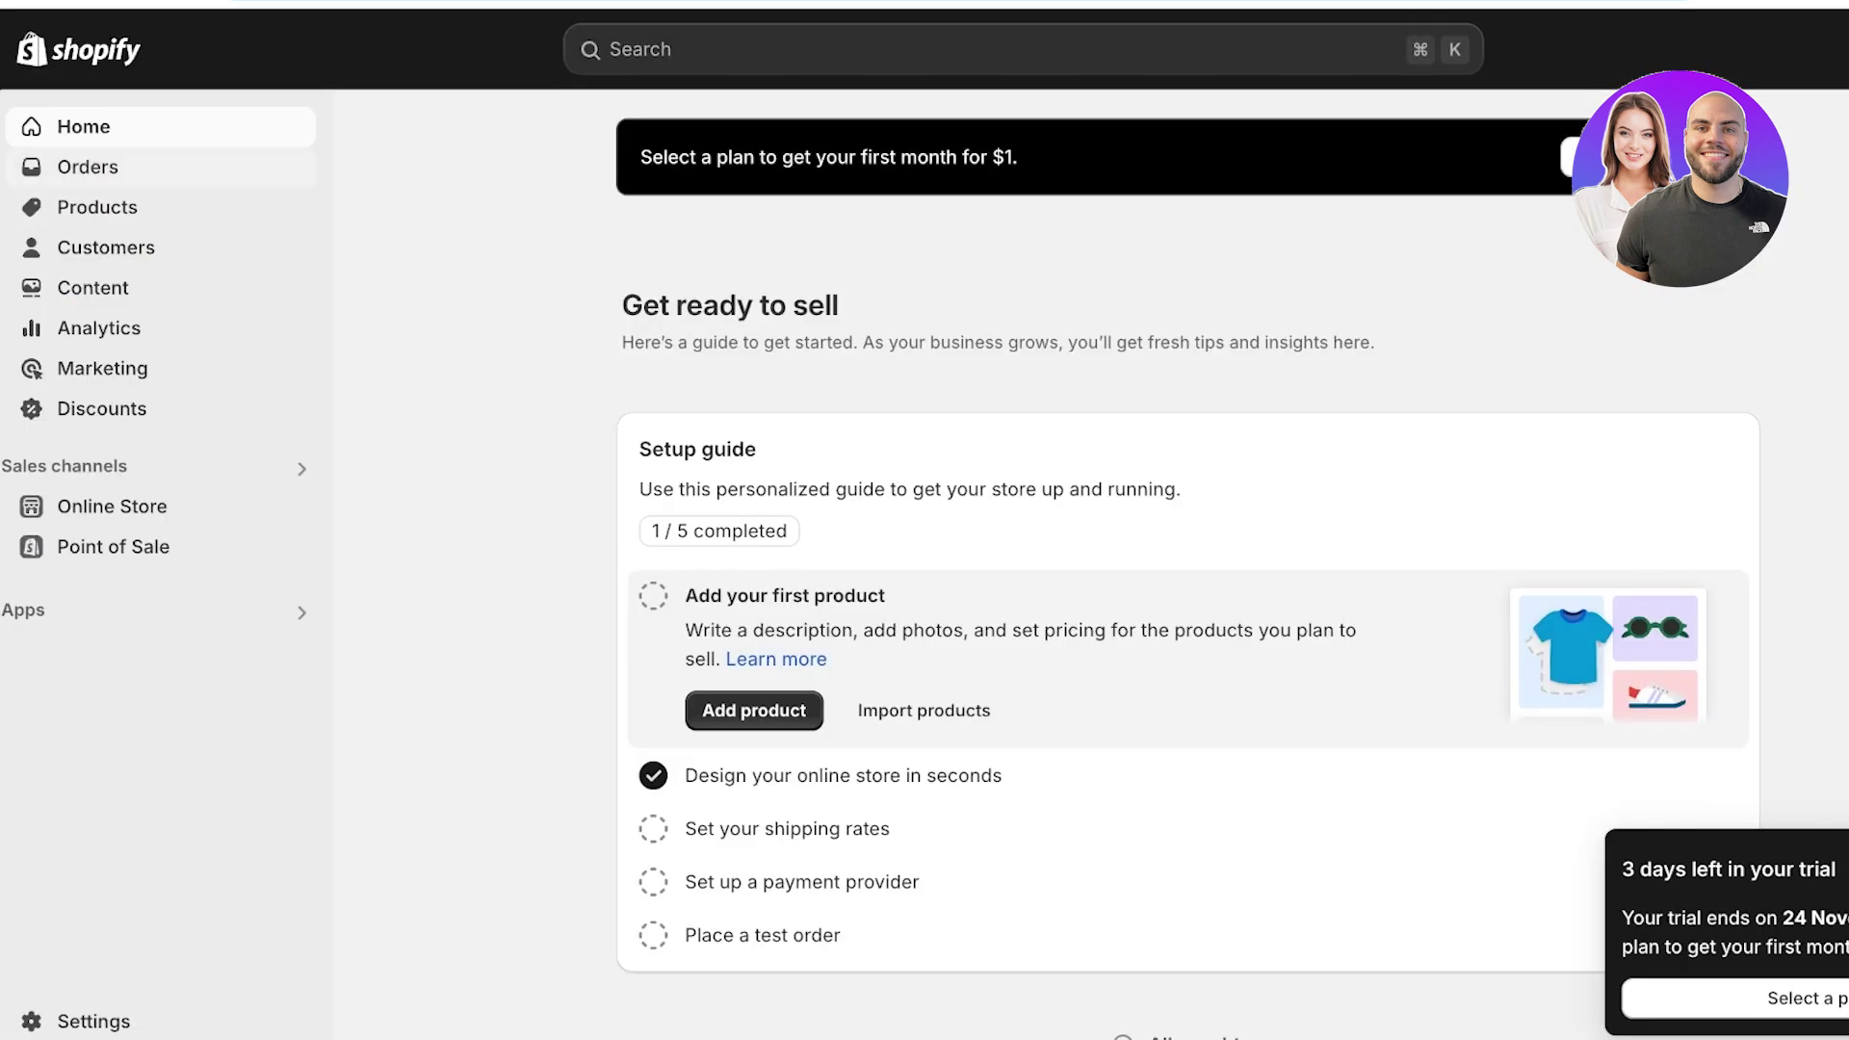
{"action": "left_click", "coordinate": [97, 208]}
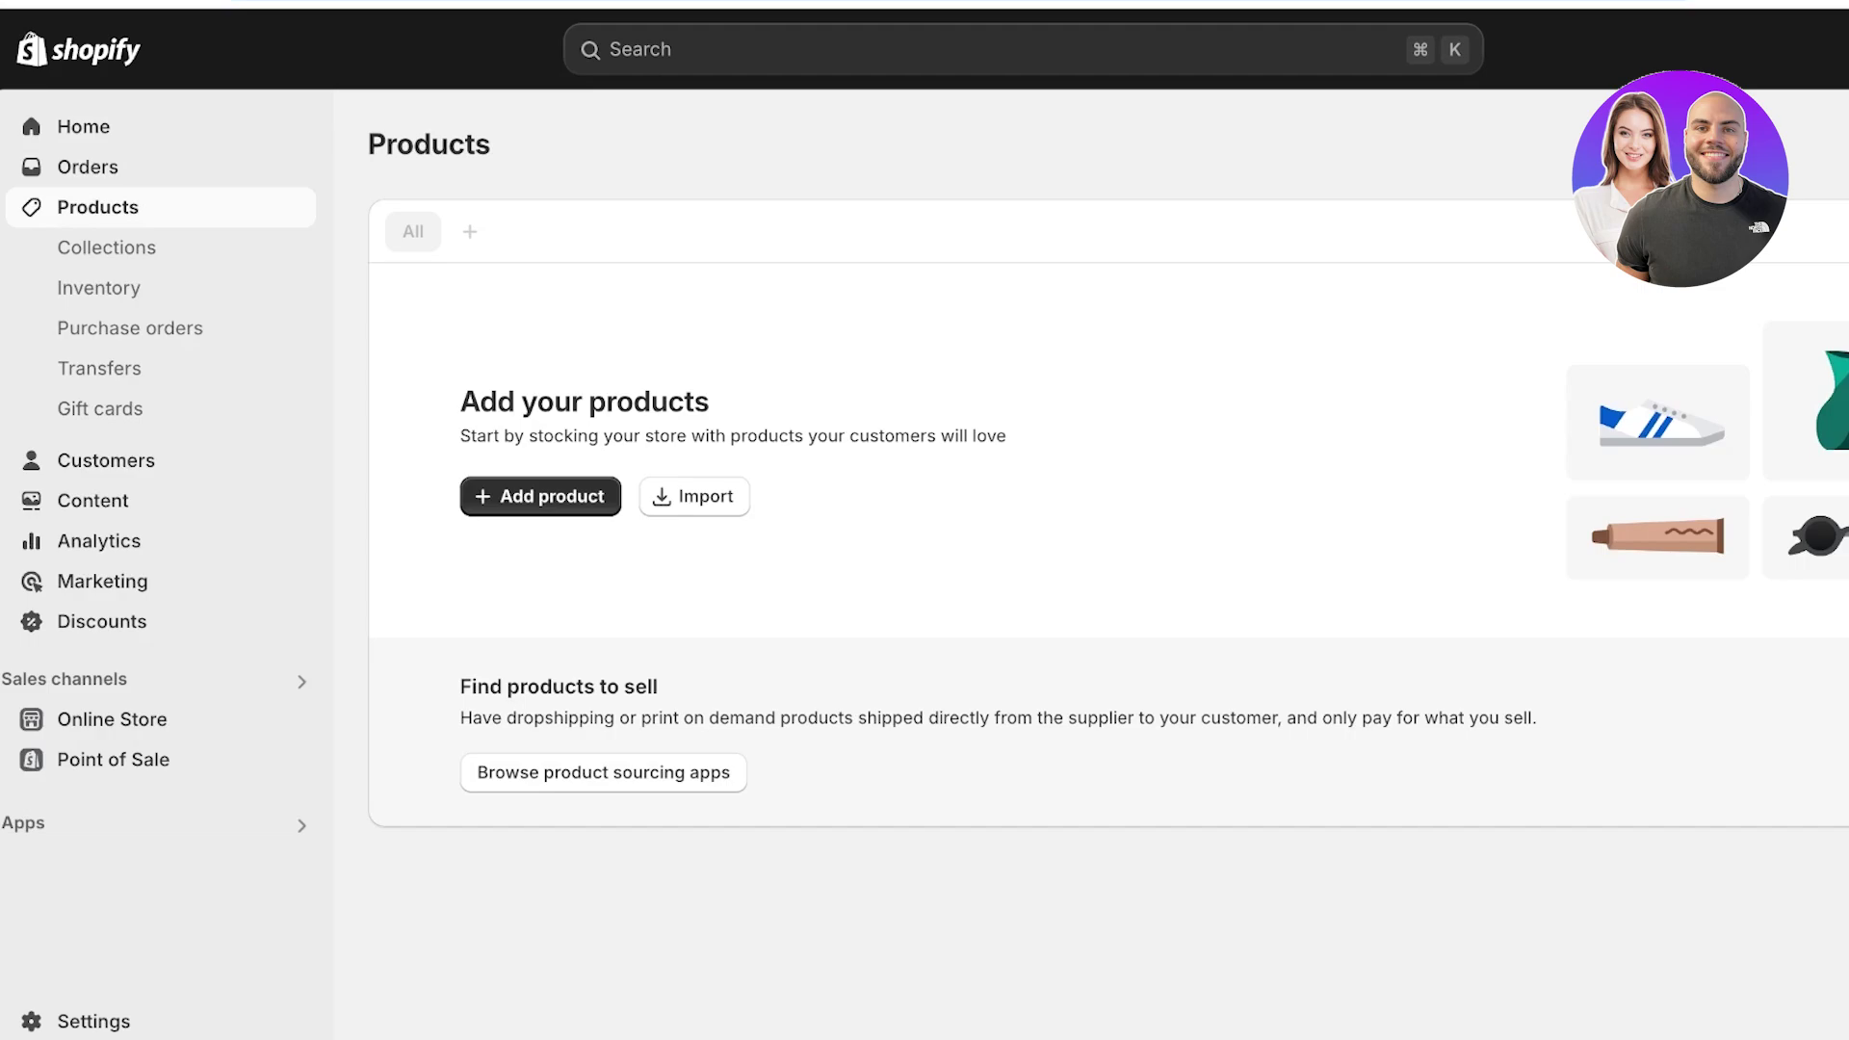